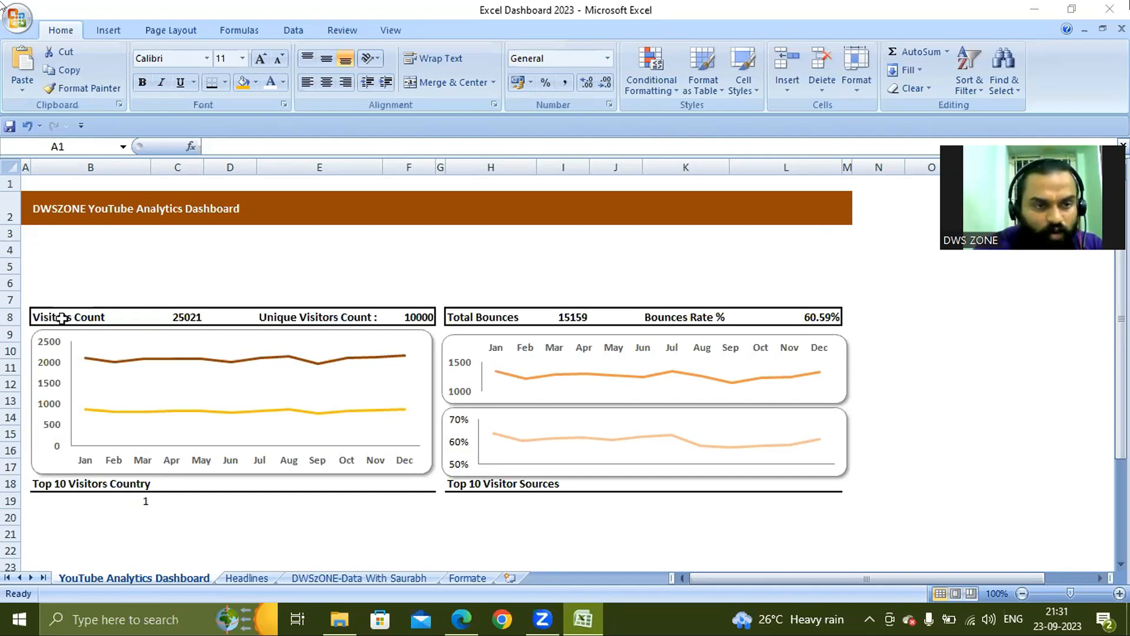
# - Center the Visitors Count label and all other cells of row 8 horizontally
pyautogui.click(62, 317)
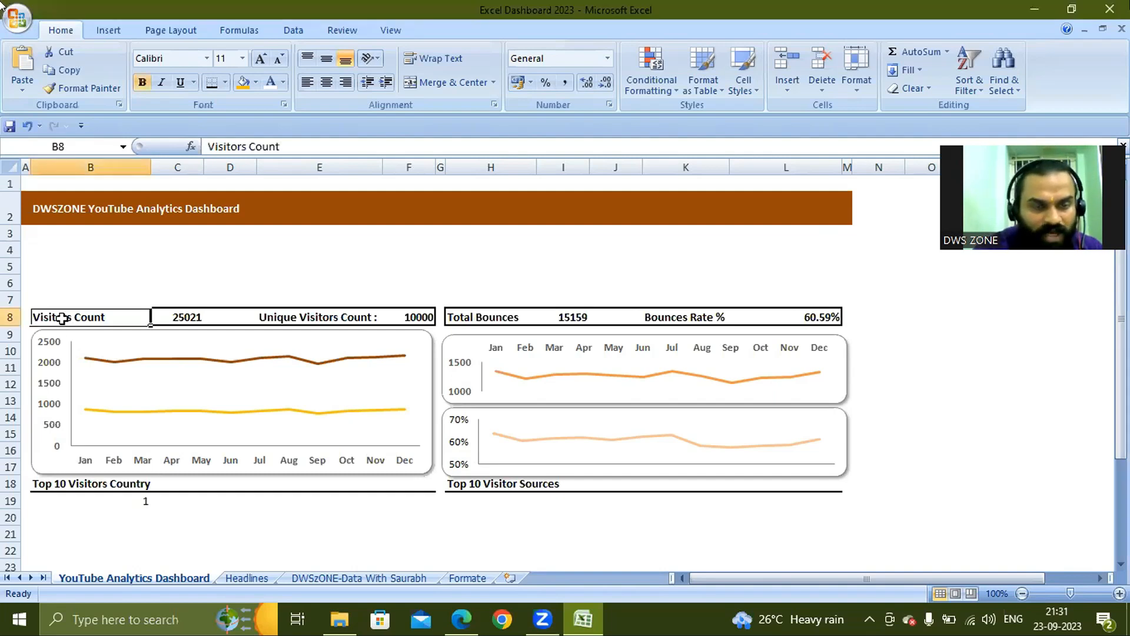
pyautogui.click(326, 82)
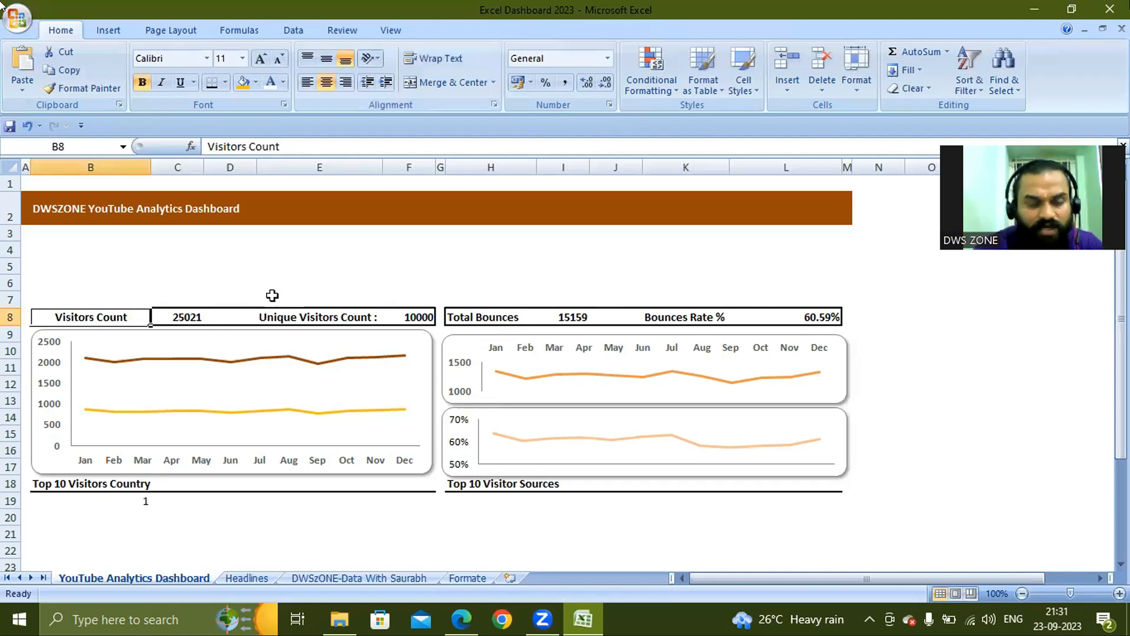
pyautogui.hotkey('shift', 'space')
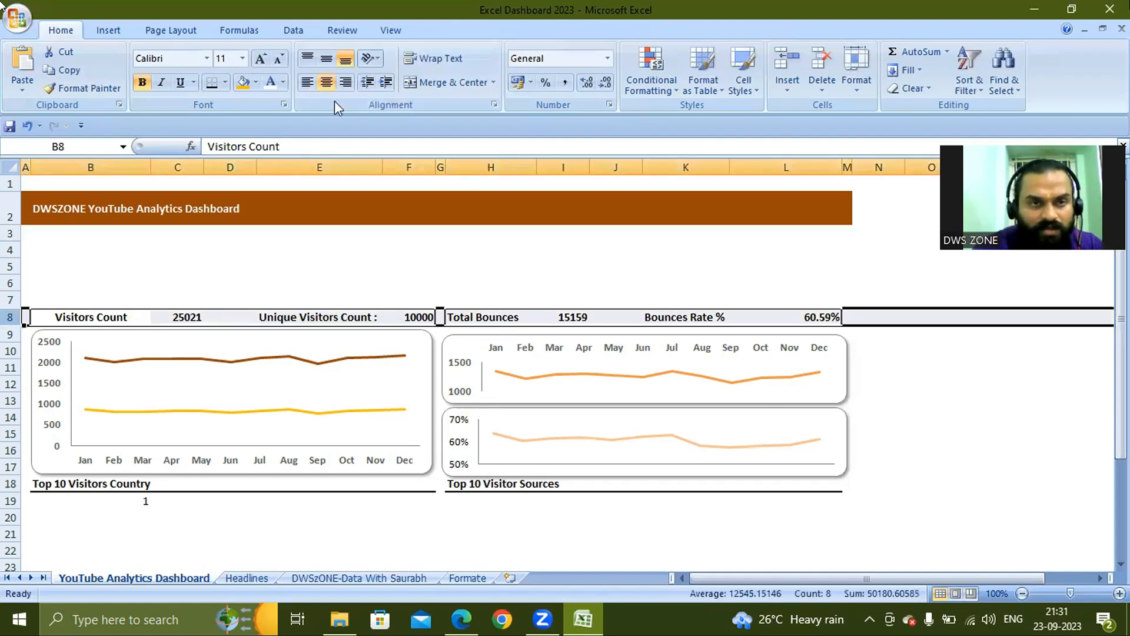
pyautogui.click(325, 83)
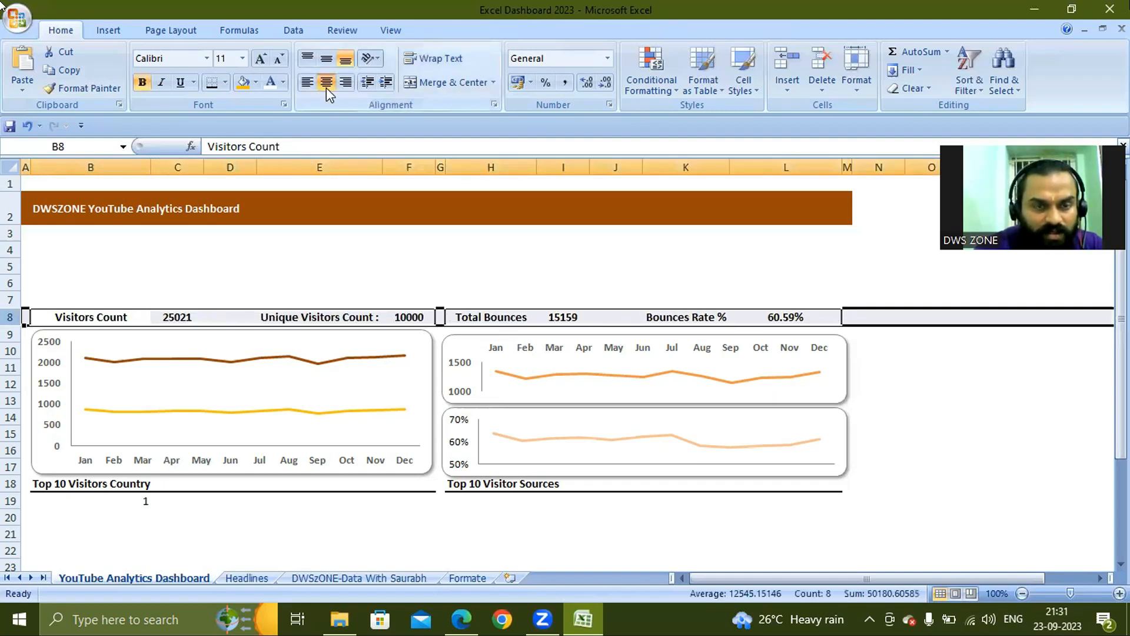
# - Format the Visitors Count value in C8 with a thousands separator and no decimals
pyautogui.click(188, 319)
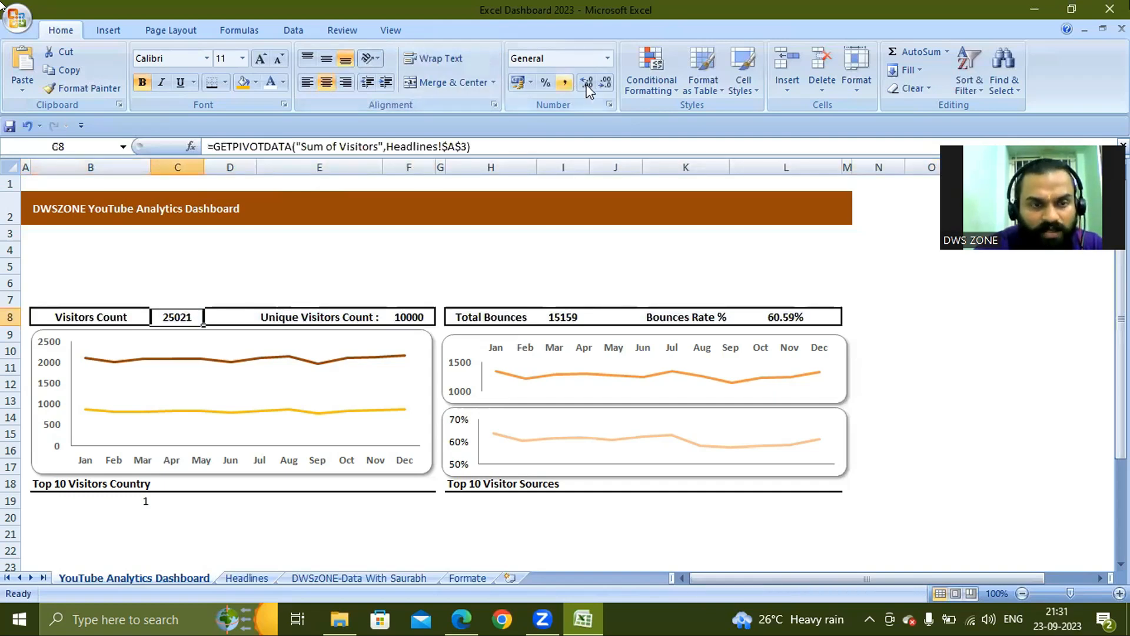
pyautogui.click(565, 83)
pyautogui.click(603, 82)
pyautogui.click(604, 82)
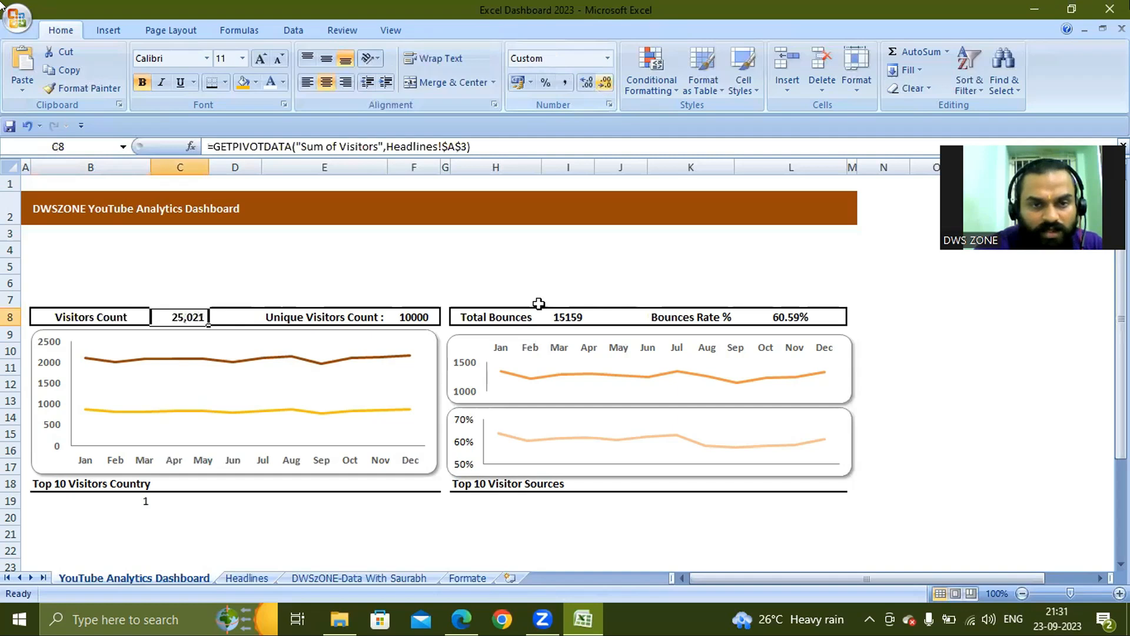
# - Give the Total Bounces value in I8 and the Unique Visitors value in F8 thousands separators without decimals
pyautogui.click(568, 318)
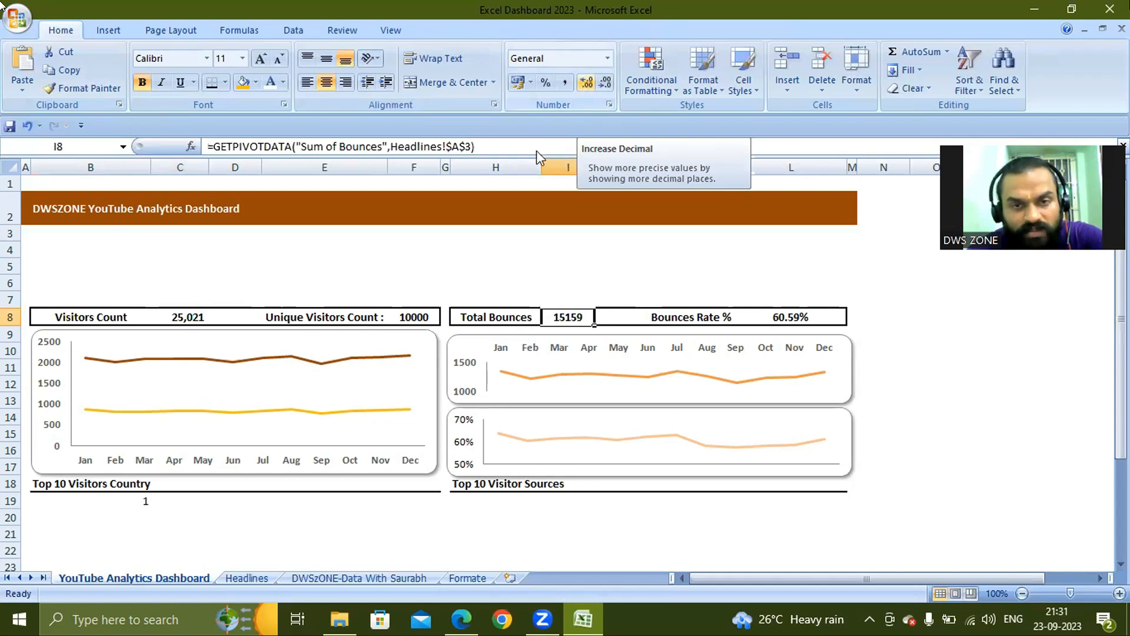
pyautogui.click(586, 85)
pyautogui.press('Left')
pyautogui.press('Left')
pyautogui.press('Left')
pyautogui.press('F4')
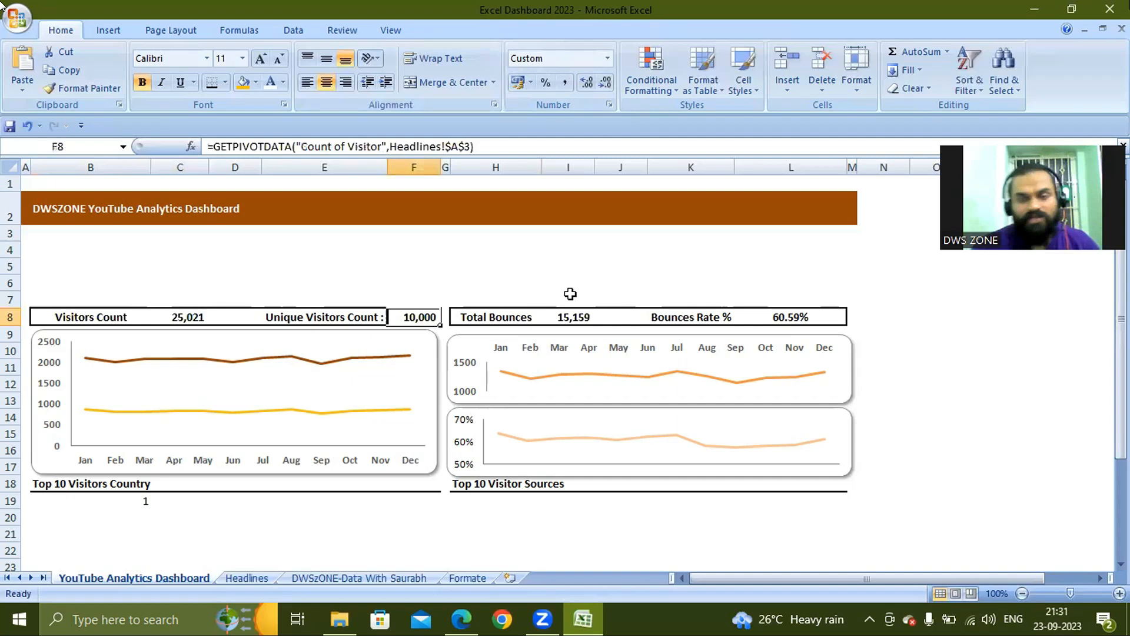
# - Draw a horizontal straight line about 2.57 cm long in the empty area above the Visitors Count label
pyautogui.click(331, 539)
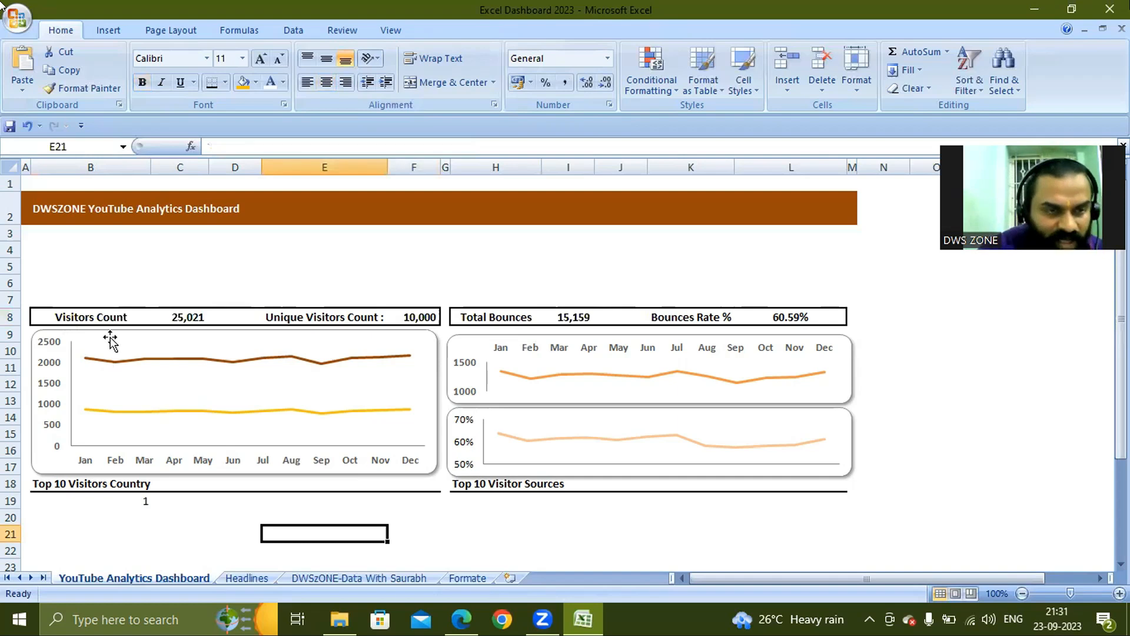
pyautogui.click(279, 247)
pyautogui.click(128, 34)
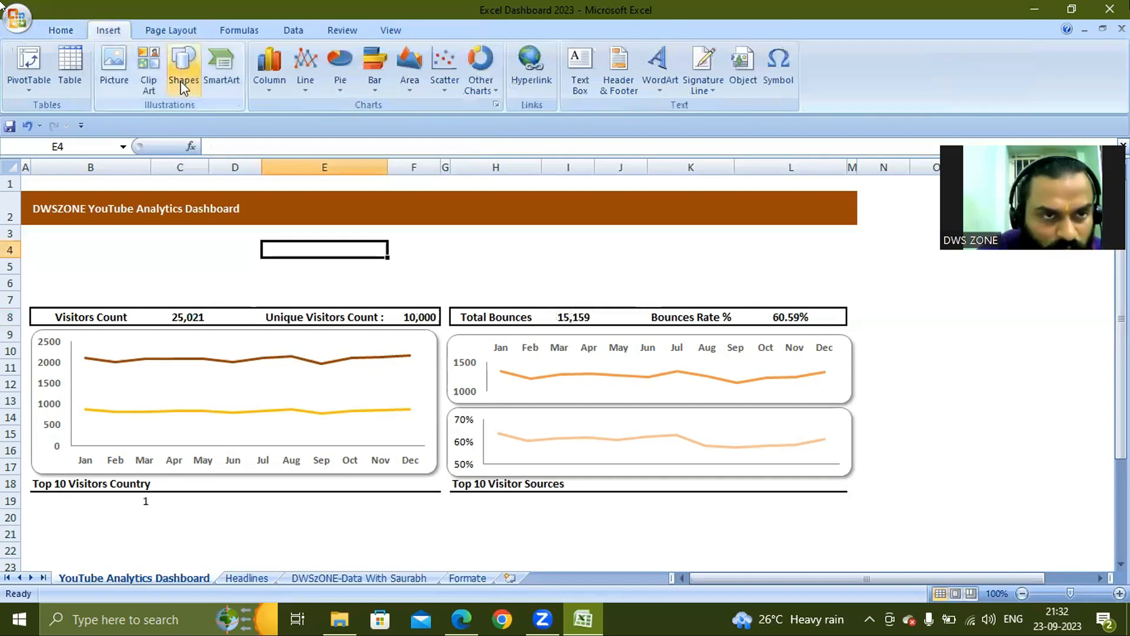
pyautogui.click(182, 82)
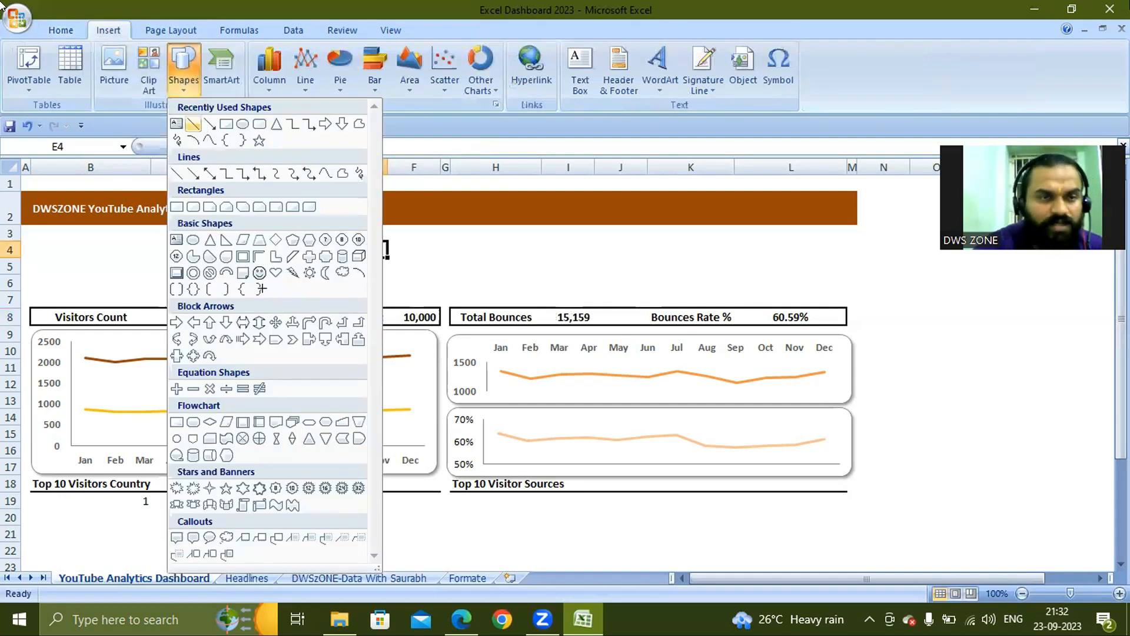
pyautogui.click(192, 124)
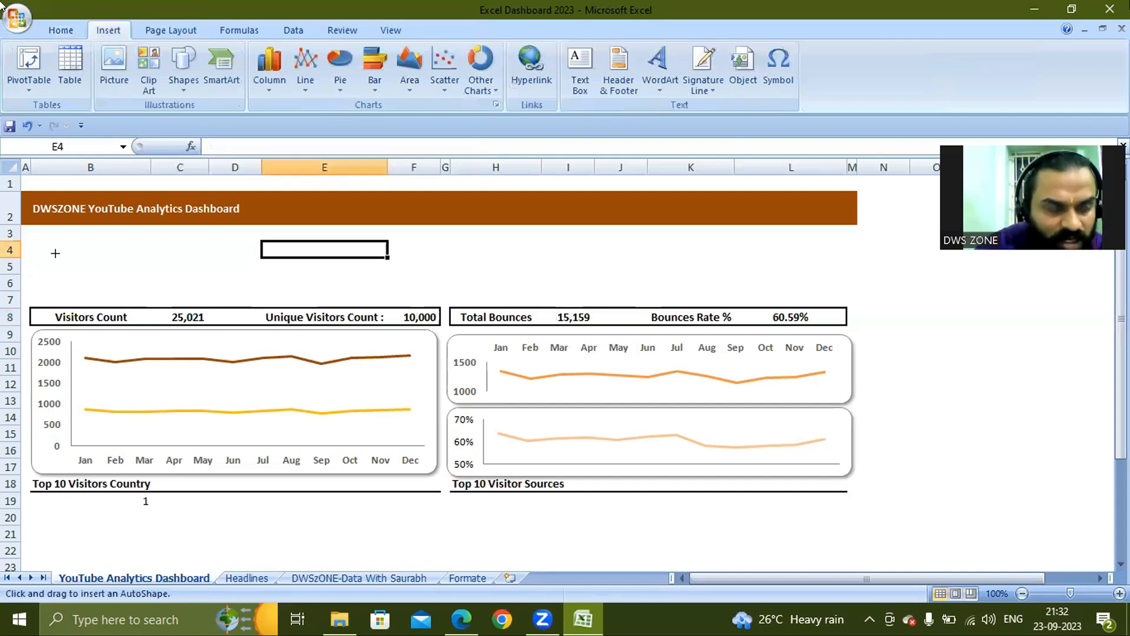
pyautogui.click(135, 257)
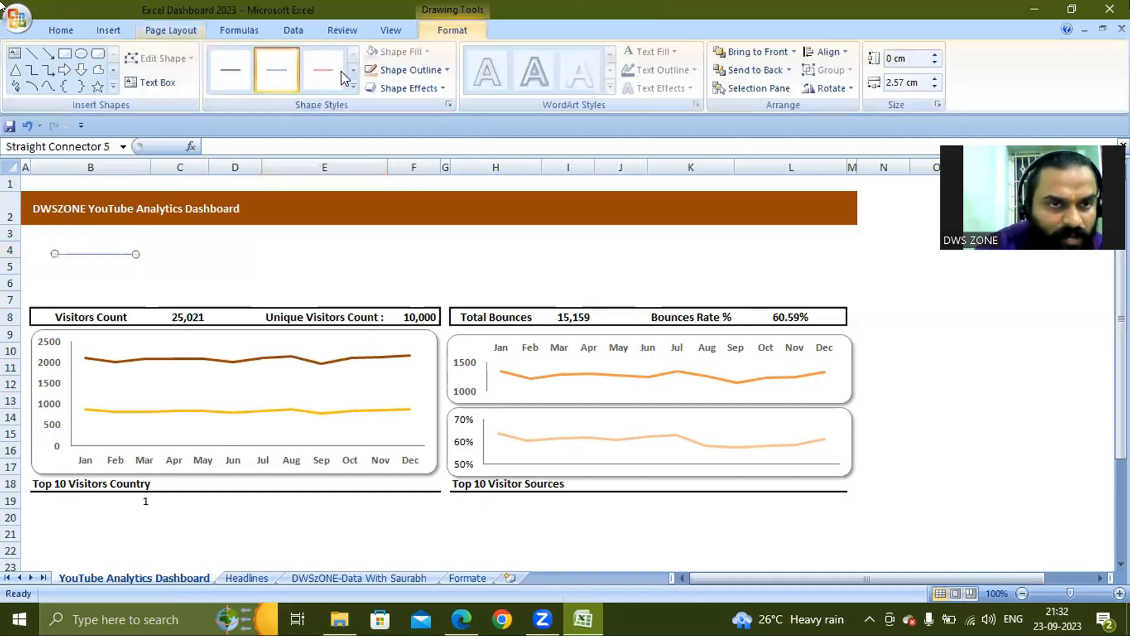
# - Try a thin red style and a dark orange outline on the drawn line
pyautogui.click(333, 77)
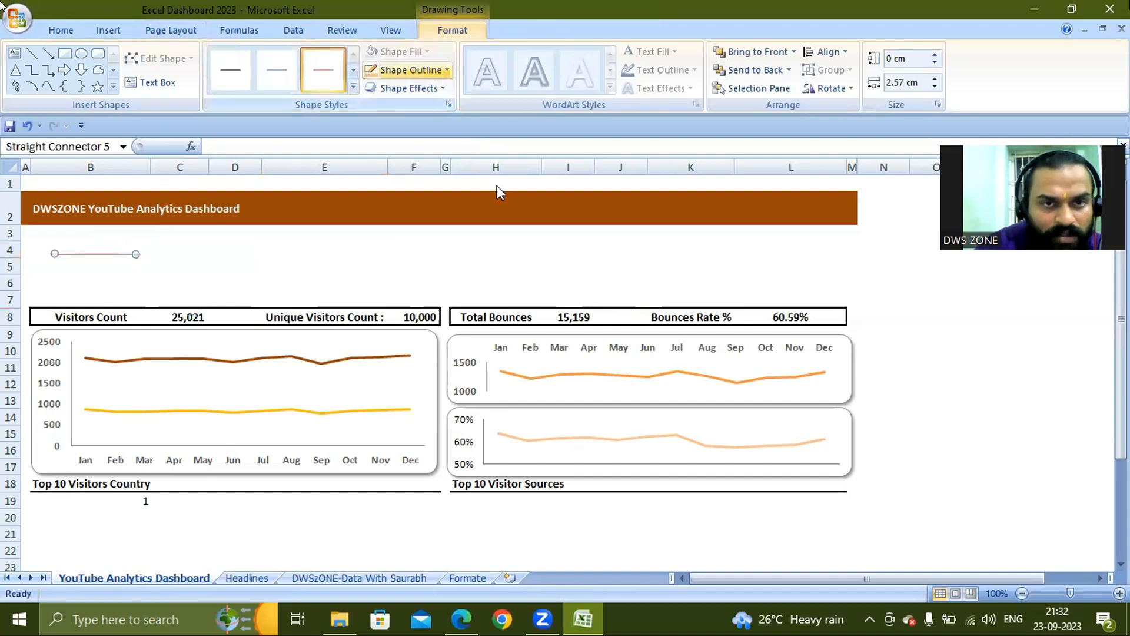
pyautogui.click(446, 70)
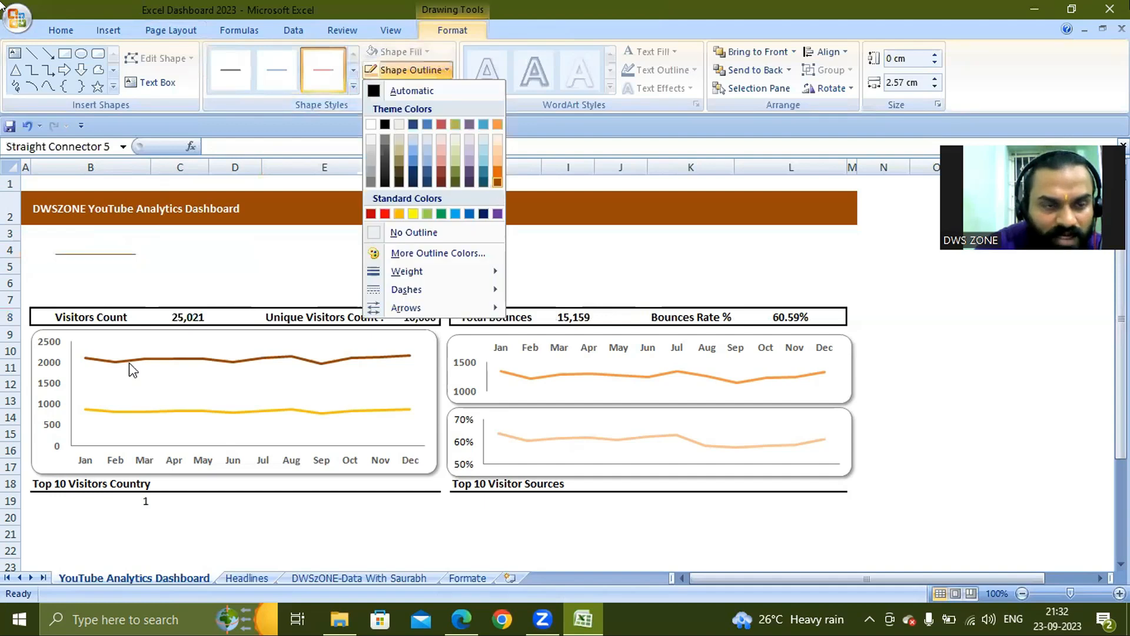
pyautogui.click(390, 89)
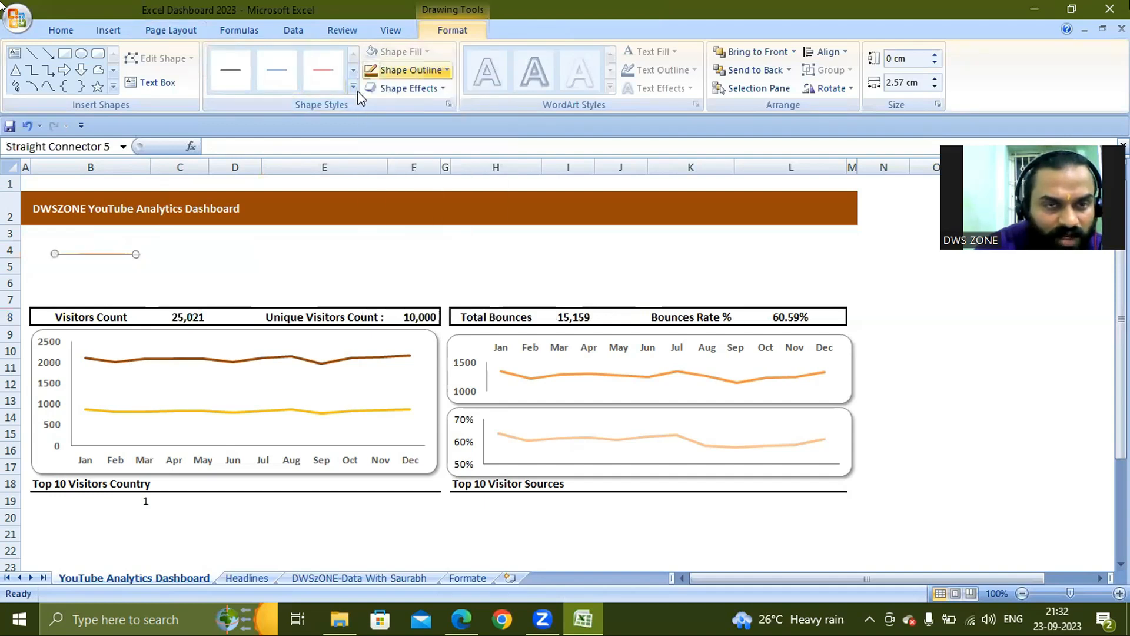
pyautogui.click(932, 56)
pyautogui.click(937, 62)
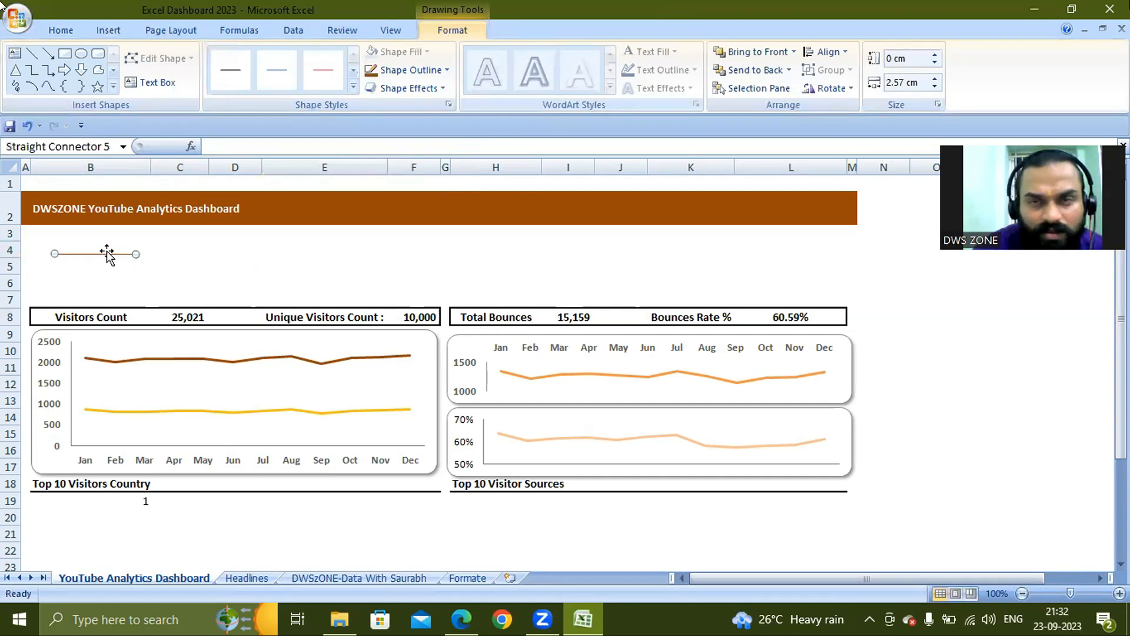
pyautogui.click(845, 53)
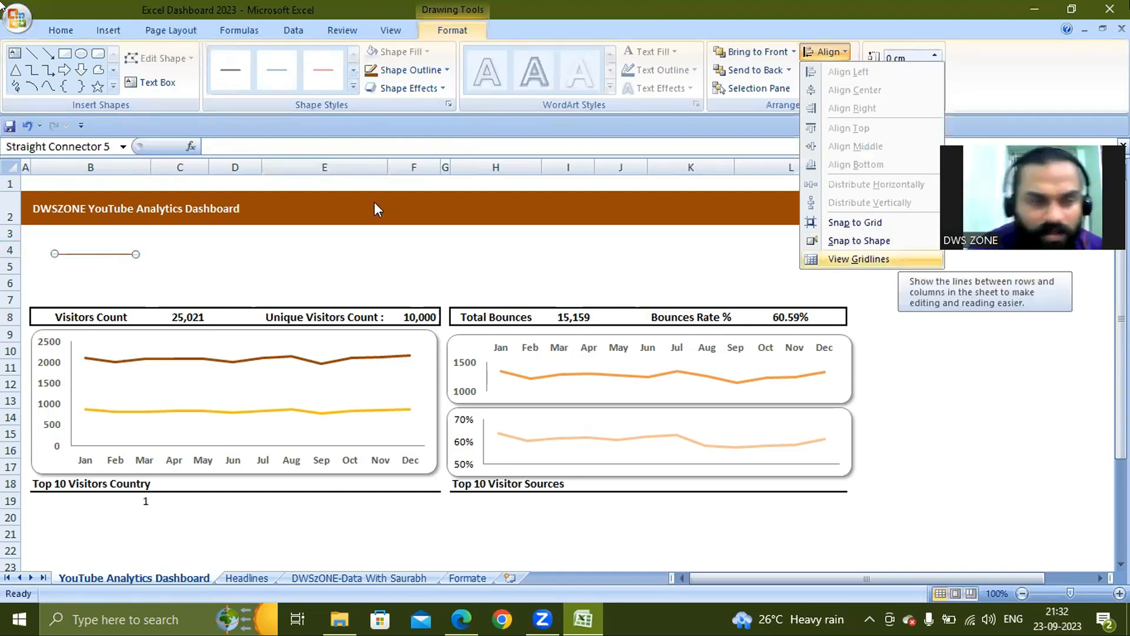
# - Apply the thick red preset style with shadow to the drawn line
pyautogui.click(354, 88)
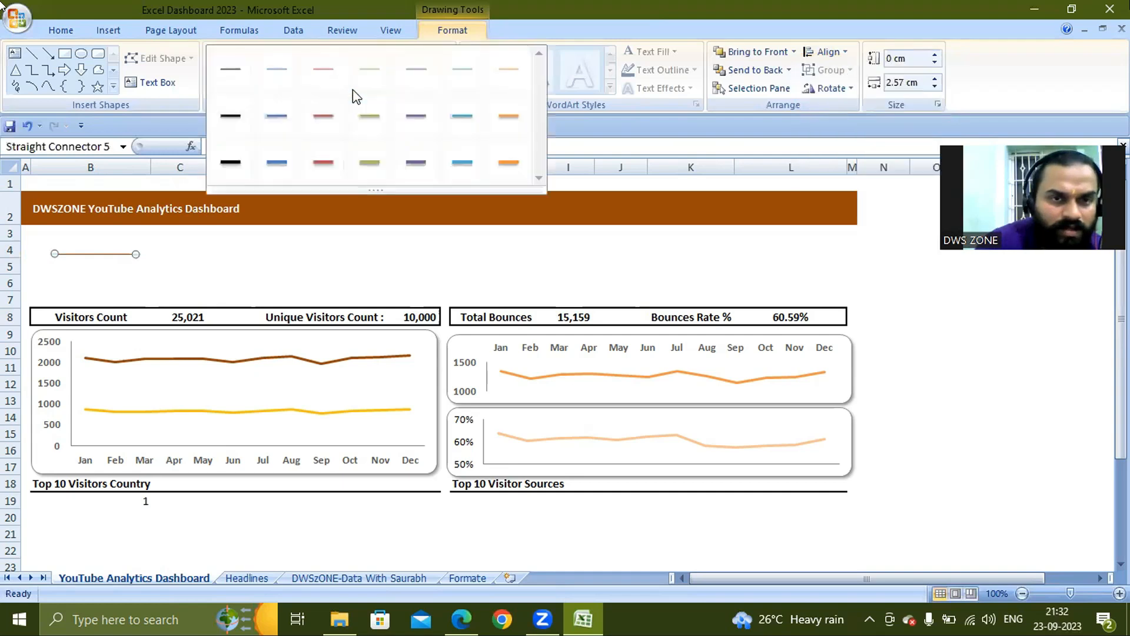
pyautogui.click(324, 157)
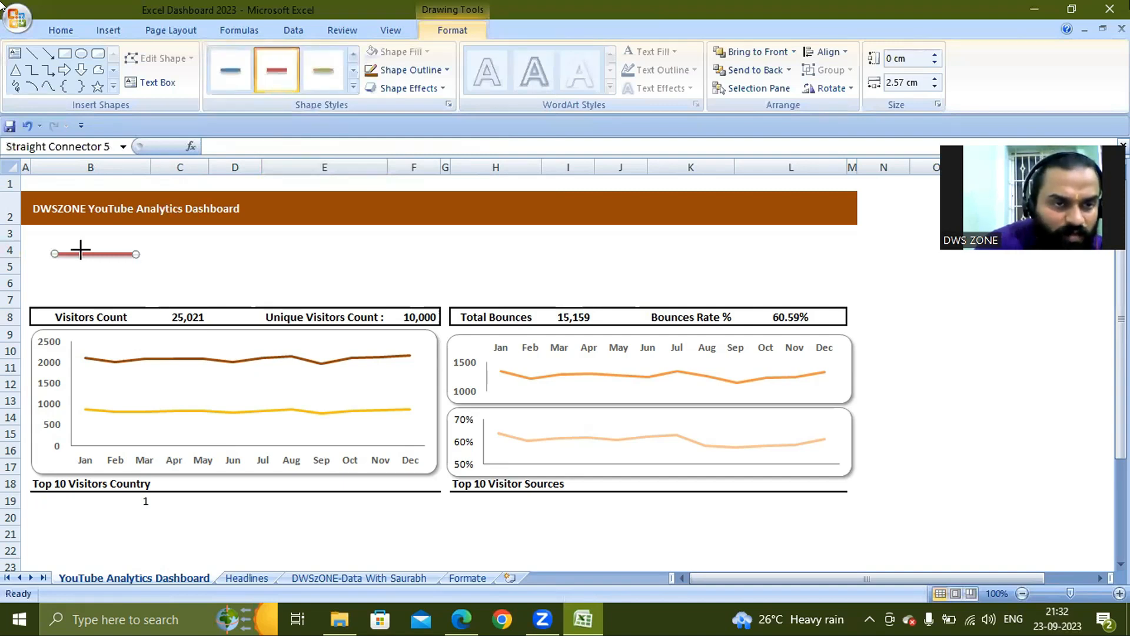
# - Shorten the red line to about 0.69 cm and place it directly before the Visitors Count label as a legend marker
pyautogui.moveTo(136, 254); pyautogui.dragTo(77, 254)
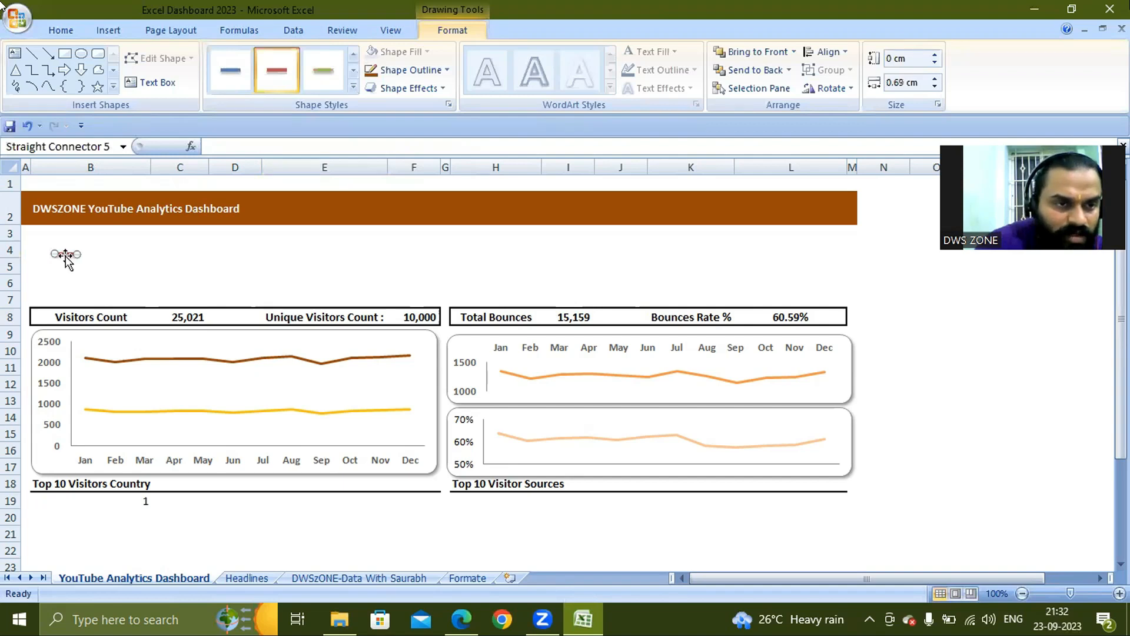
pyautogui.moveTo(66, 253); pyautogui.dragTo(42, 317)
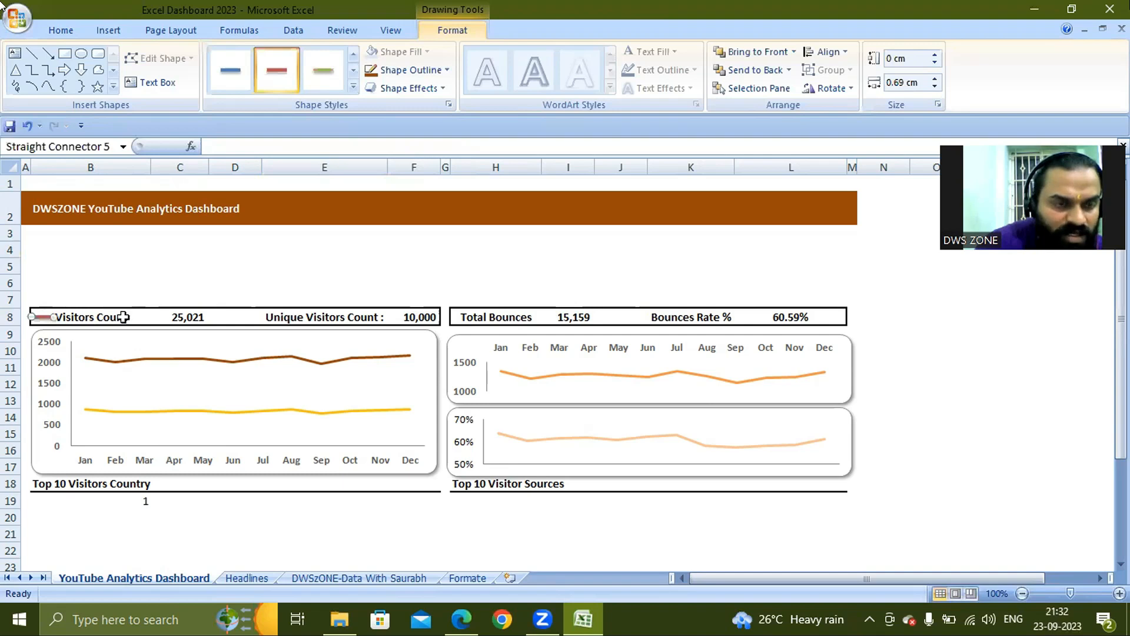
pyautogui.press('Escape')
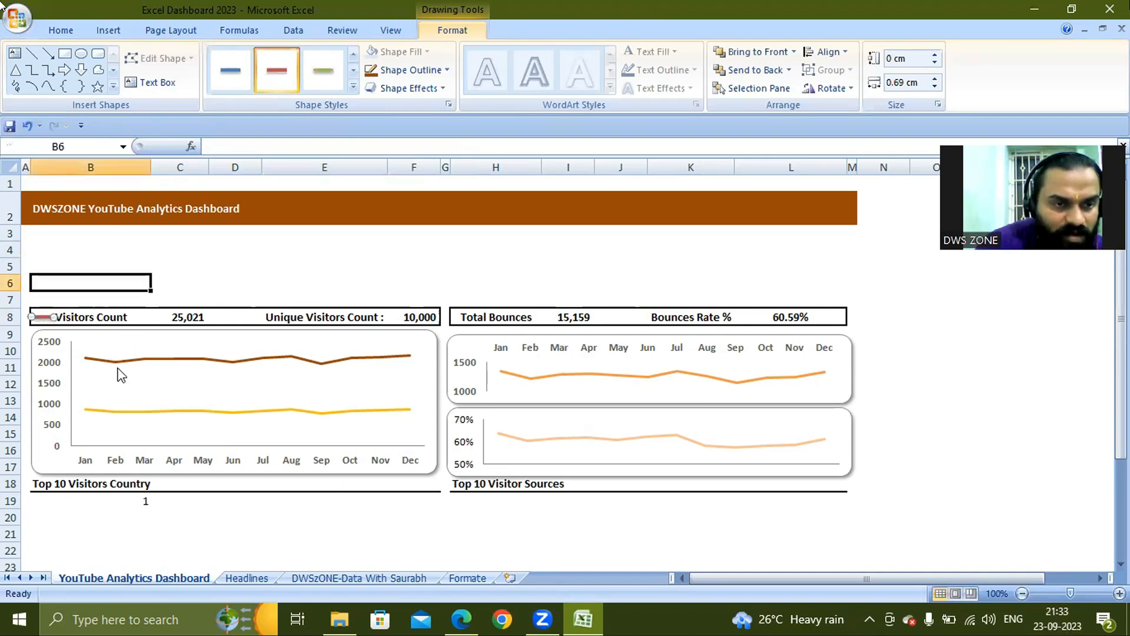
# - Duplicate the red marker line and place the copy directly before the Unique Visitors Count label
pyautogui.click(43, 315)
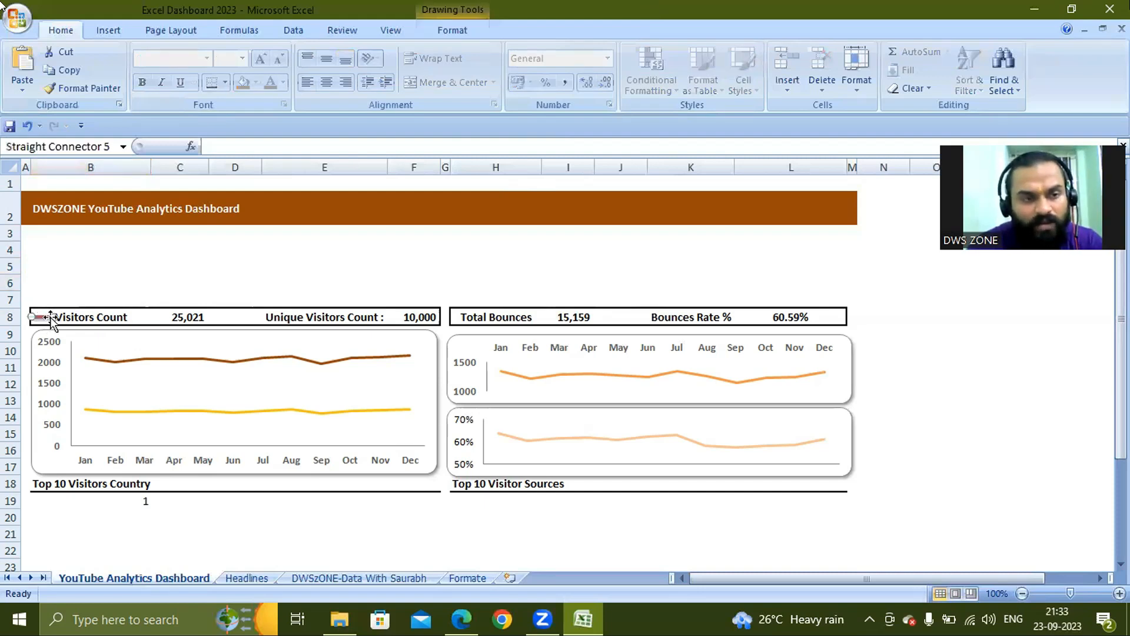
pyautogui.hotkey('ctrl', 'd')
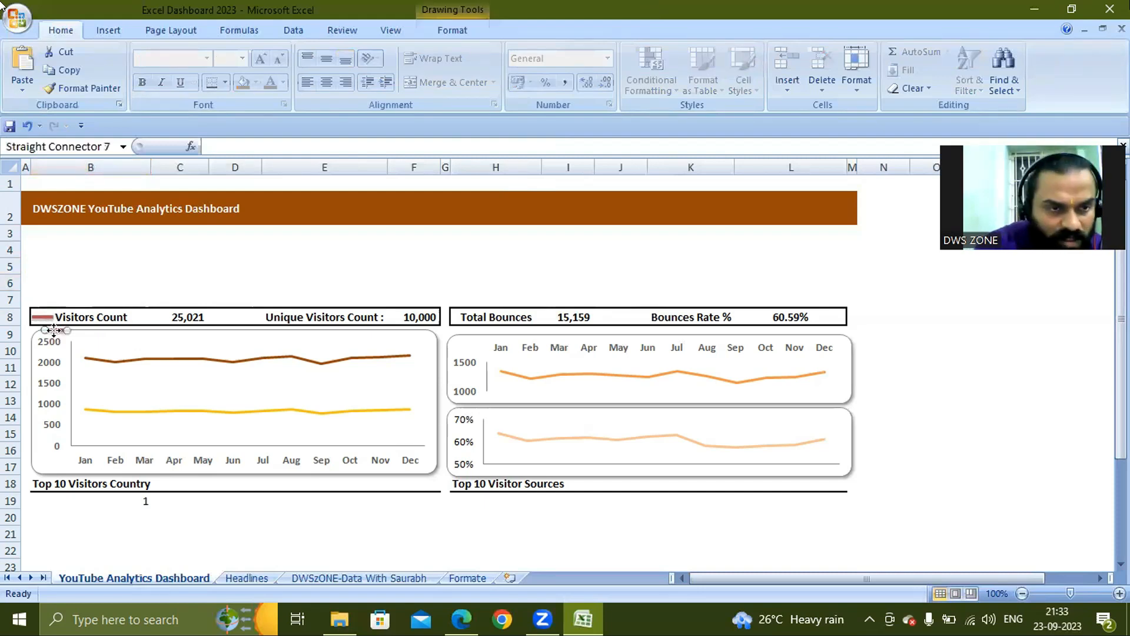
pyautogui.moveTo(52, 327); pyautogui.dragTo(242, 316)
# - Change the outline of the marker beside Unique Visitors Count to standard orange
pyautogui.rightClick(241, 318)
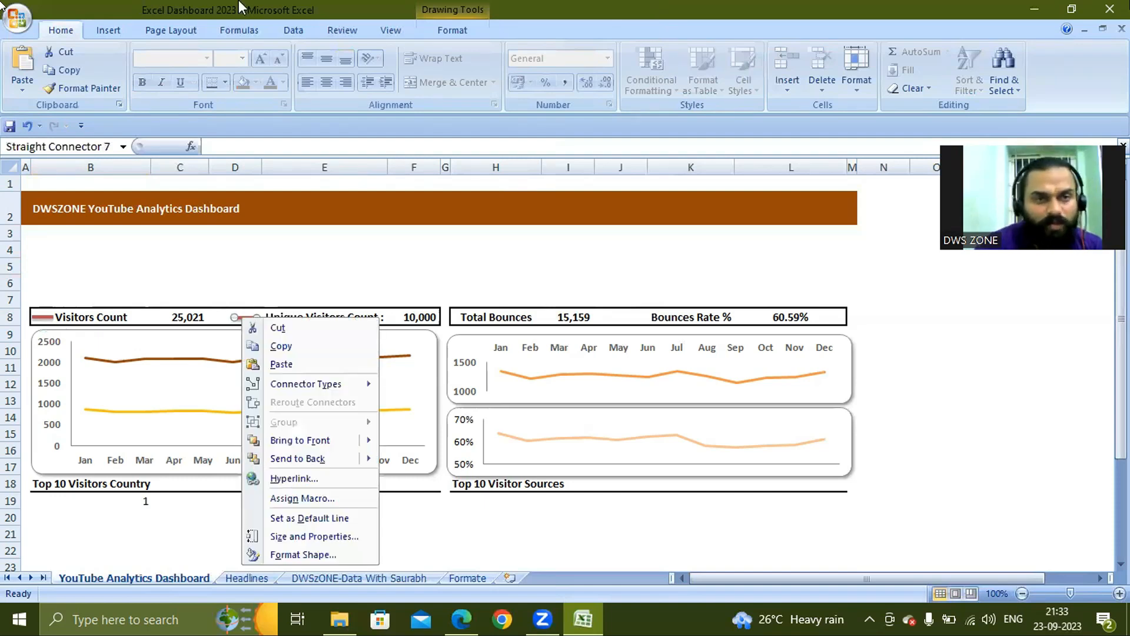
pyautogui.click(456, 36)
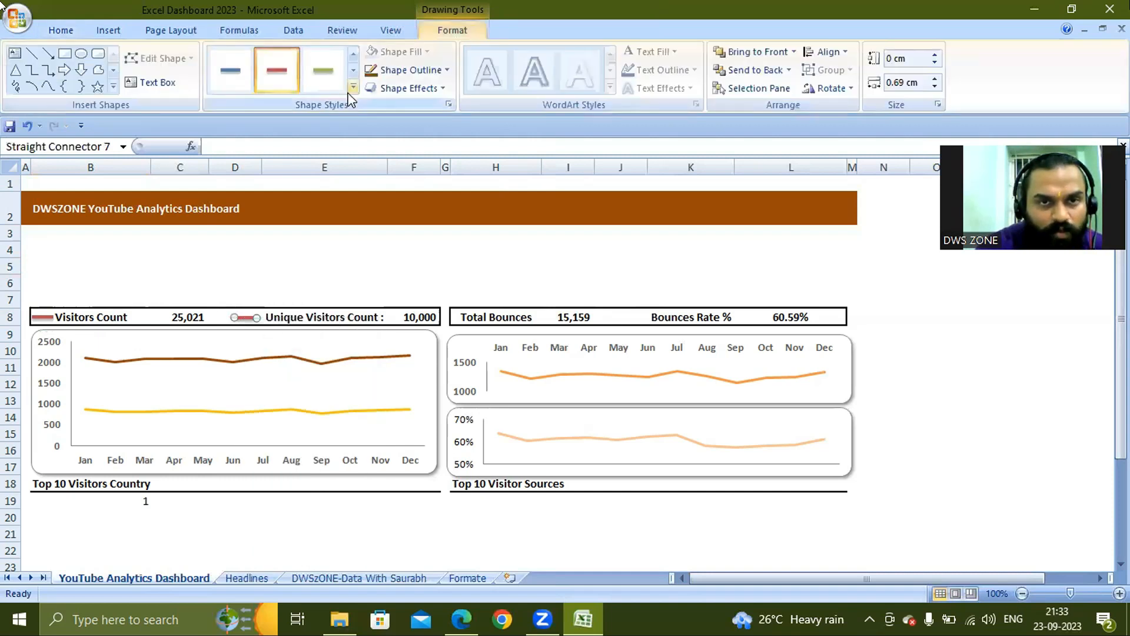
pyautogui.click(352, 88)
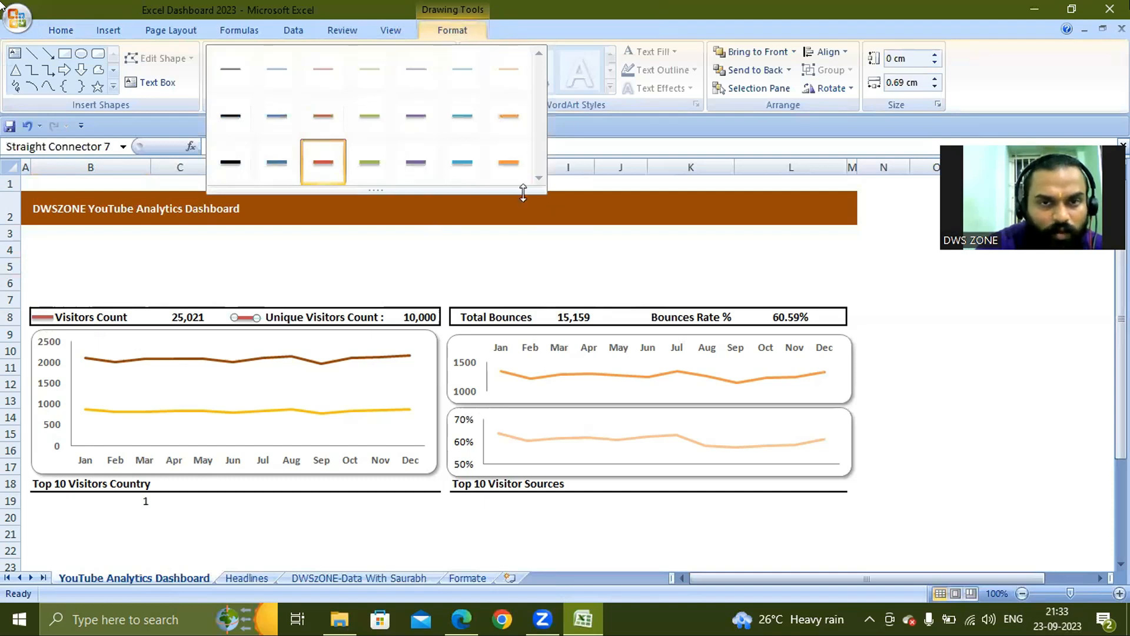
pyautogui.click(460, 37)
pyautogui.click(448, 70)
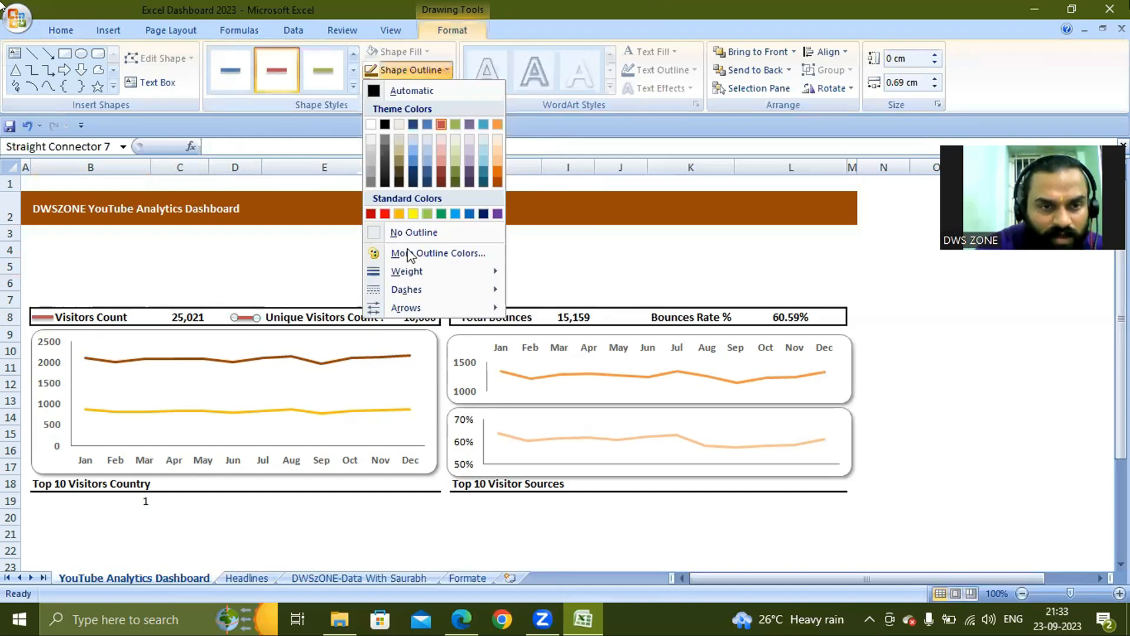
pyautogui.click(399, 215)
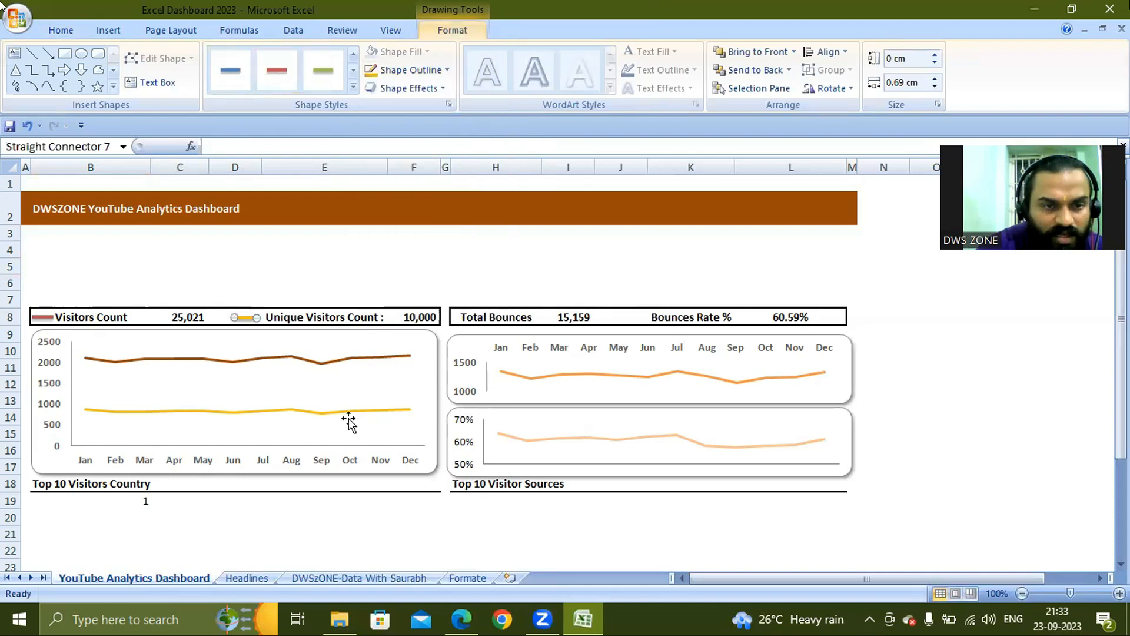
# - Duplicate the orange marker line beside Unique Visitors Count and place the copy directly before the Total Bounces label
pyautogui.click(548, 390)
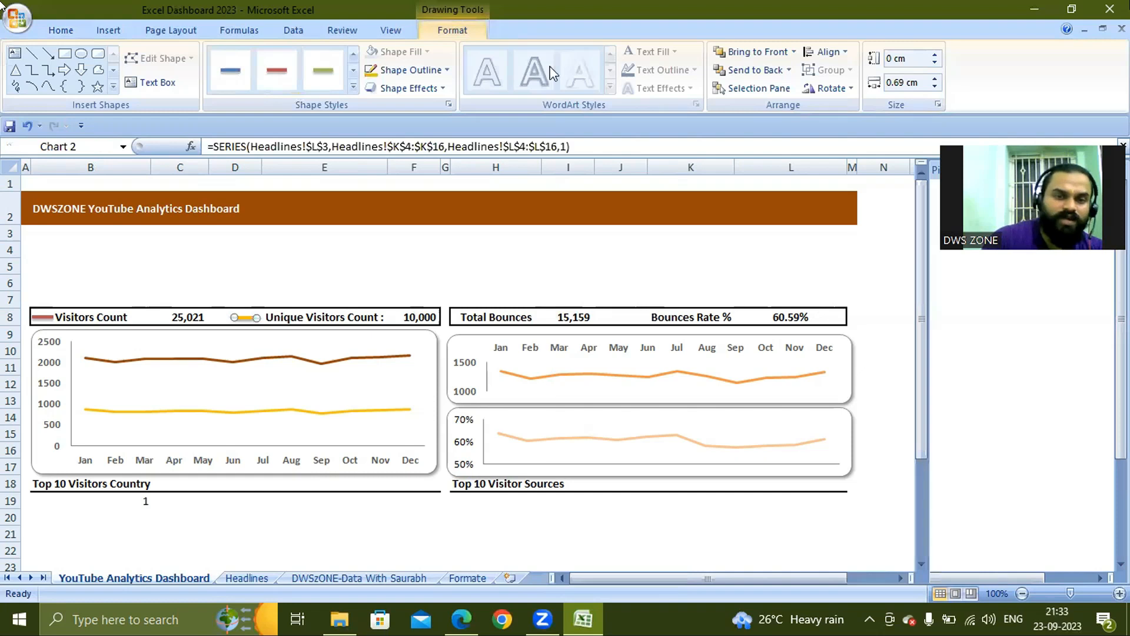
pyautogui.click(249, 319)
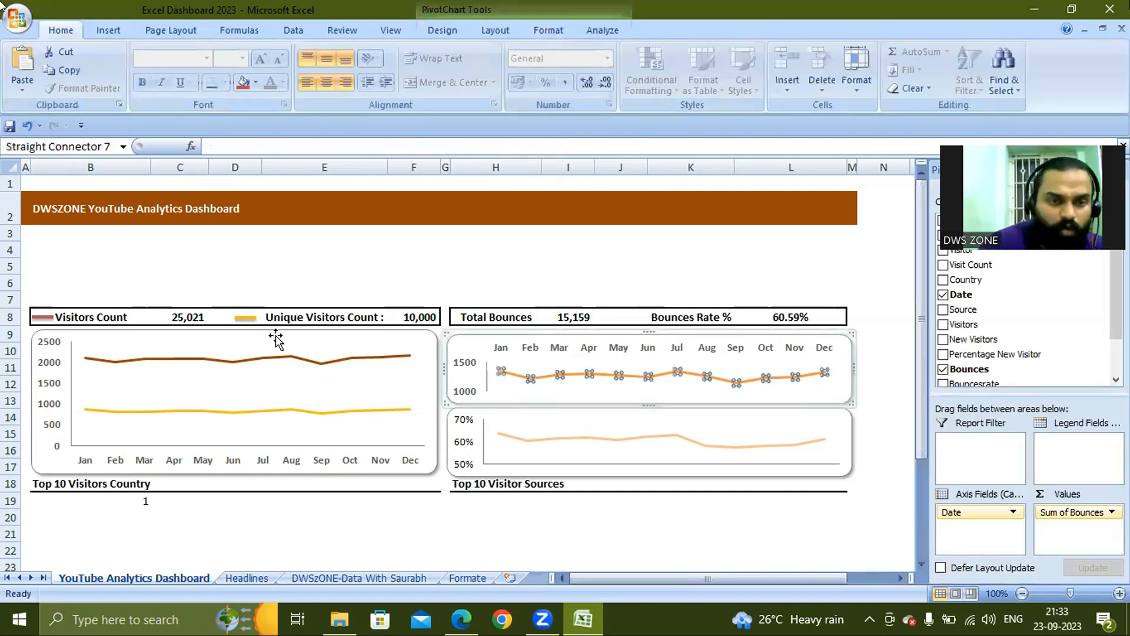
pyautogui.click(263, 332)
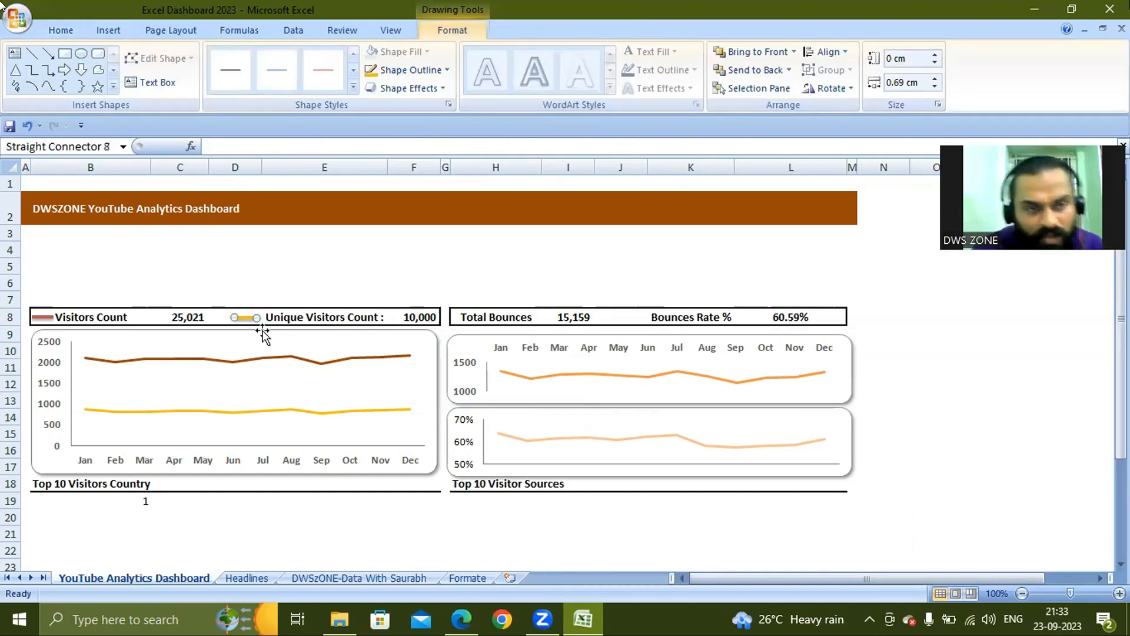
pyautogui.moveTo(263, 331); pyautogui.dragTo(403, 316)
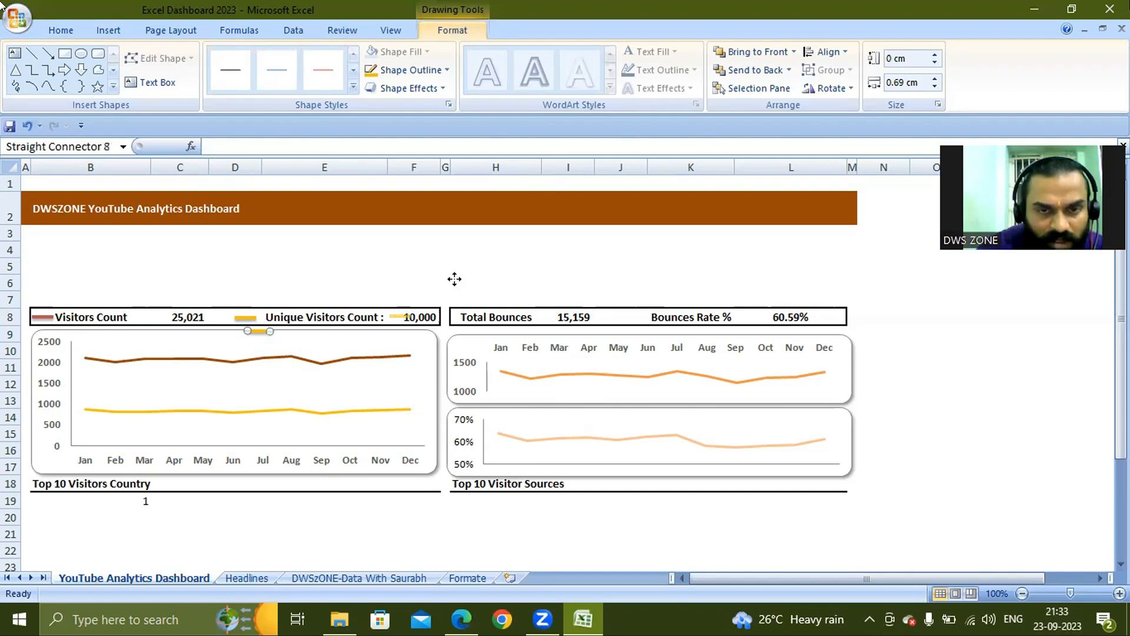
pyautogui.moveTo(400, 316); pyautogui.dragTo(458, 317)
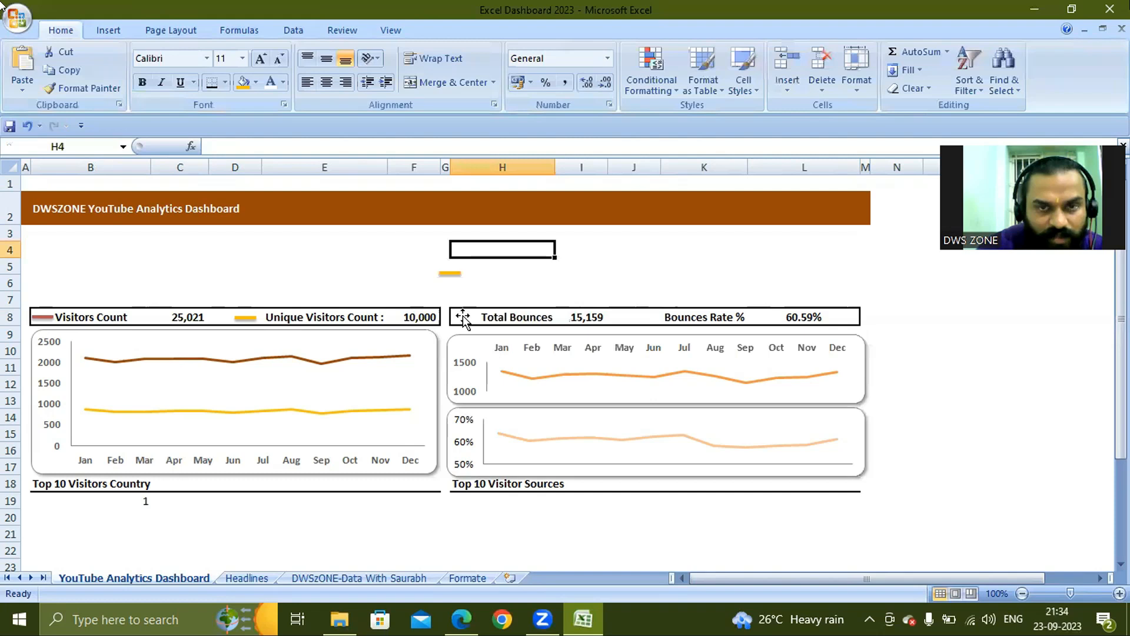
pyautogui.moveTo(449, 273); pyautogui.dragTo(462, 317)
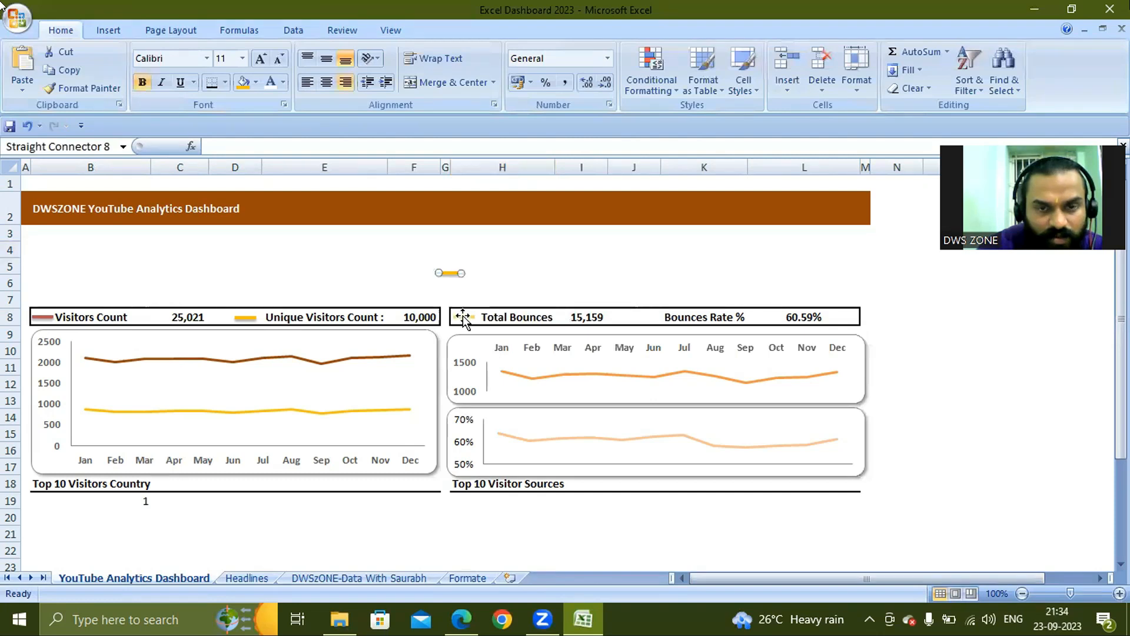
pyautogui.moveTo(463, 317); pyautogui.dragTo(464, 317)
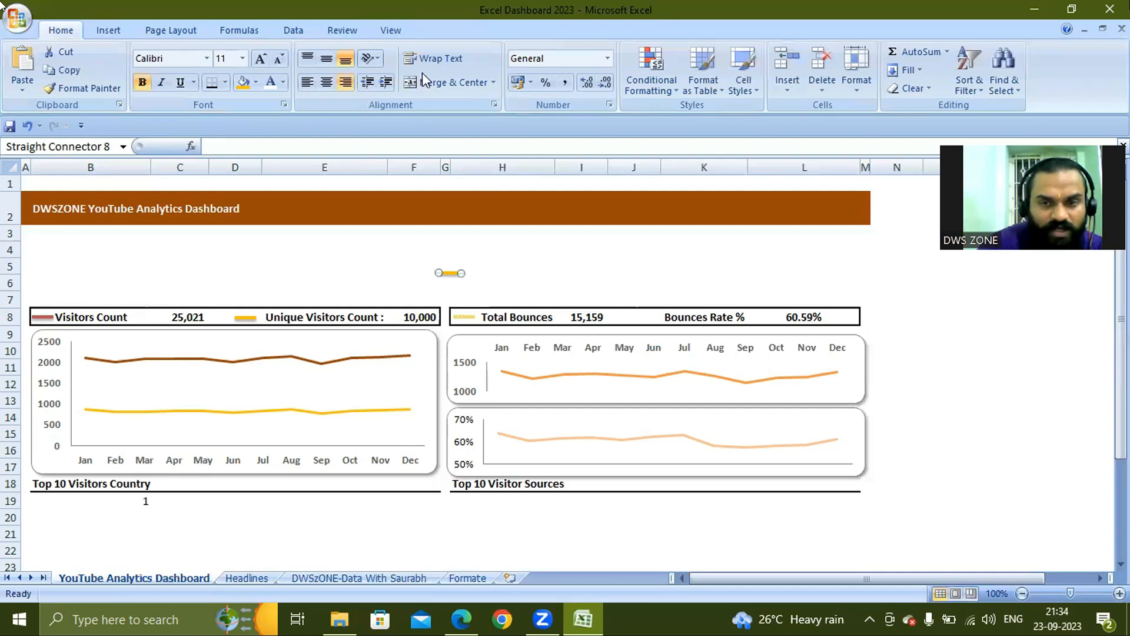
# - Change the outline of the marker beside Total Bounces to the base theme orange
pyautogui.click(418, 85)
pyautogui.click(433, 75)
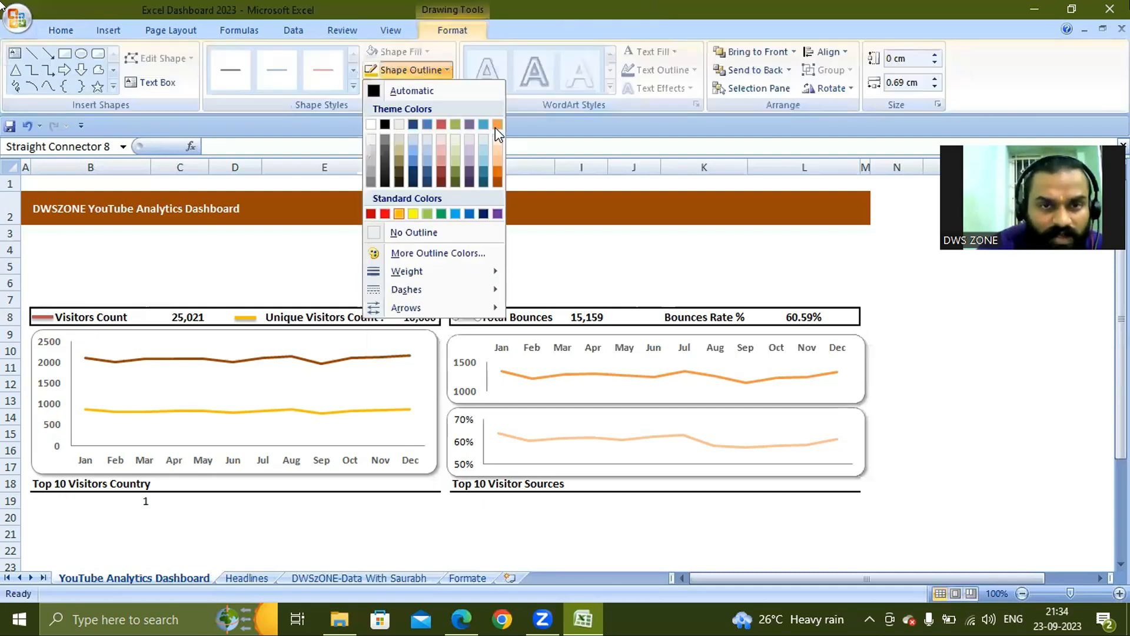
pyautogui.click(497, 125)
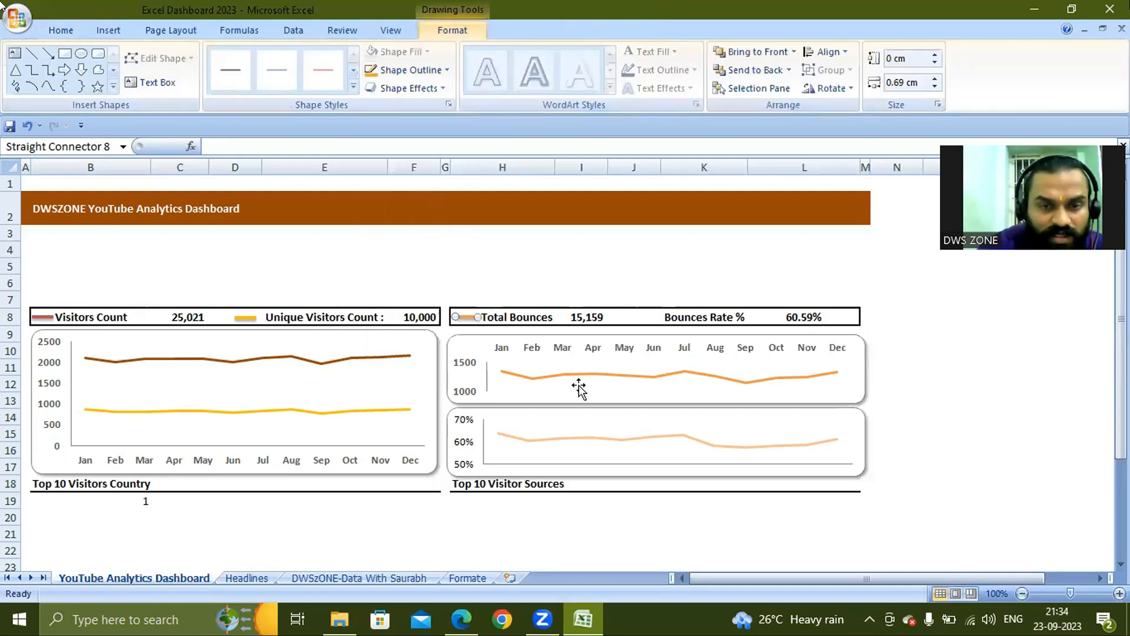
# - Duplicate the Total Bounces marker line and place the copy directly before the Bounces Rate % label
pyautogui.click(547, 439)
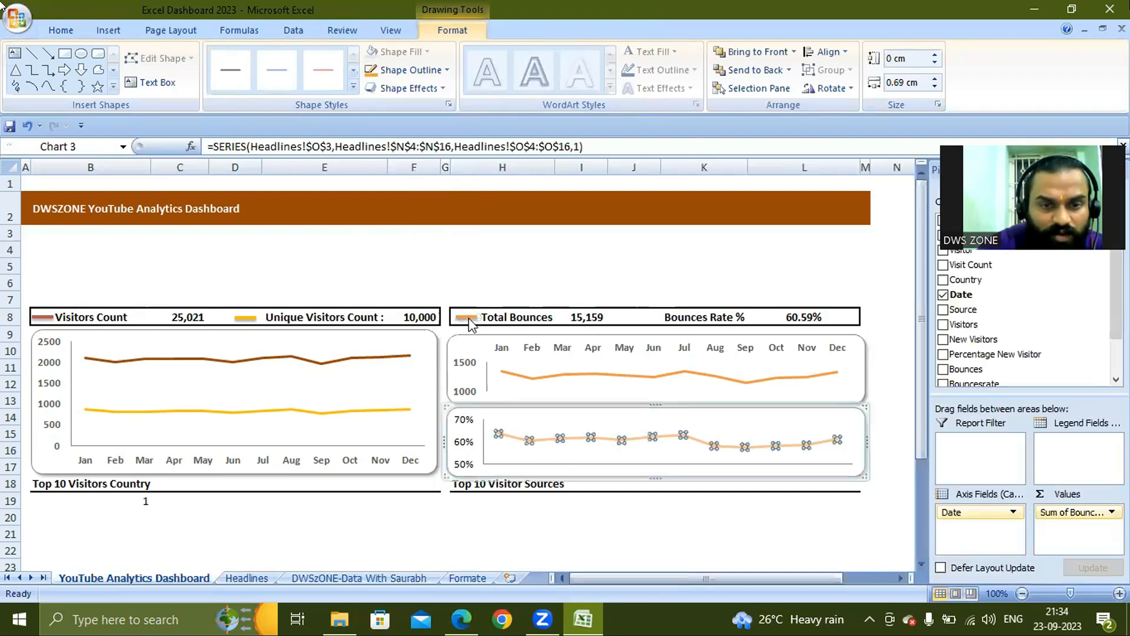
pyautogui.click(469, 318)
pyautogui.moveTo(469, 316)
pyautogui.mouseDown()
pyautogui.moveTo(493, 341)
pyautogui.moveTo(479, 331)
pyautogui.moveTo(640, 318)
pyautogui.mouseUp()
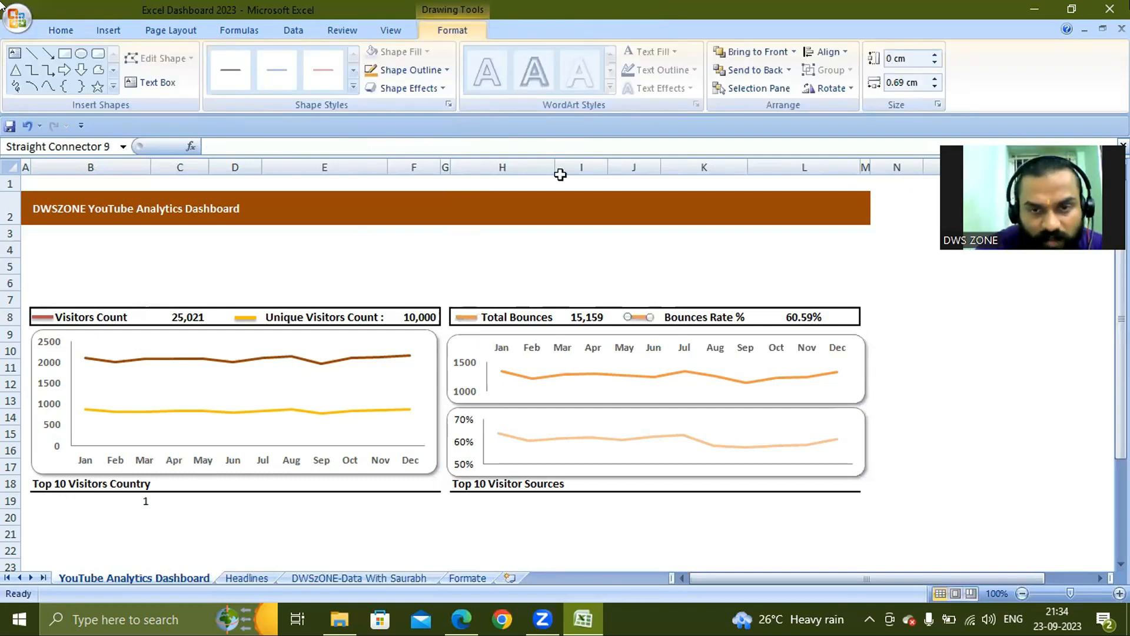
# - Change the outline of the marker beside Bounces Rate % to the second-lightest theme orange tint
pyautogui.click(442, 70)
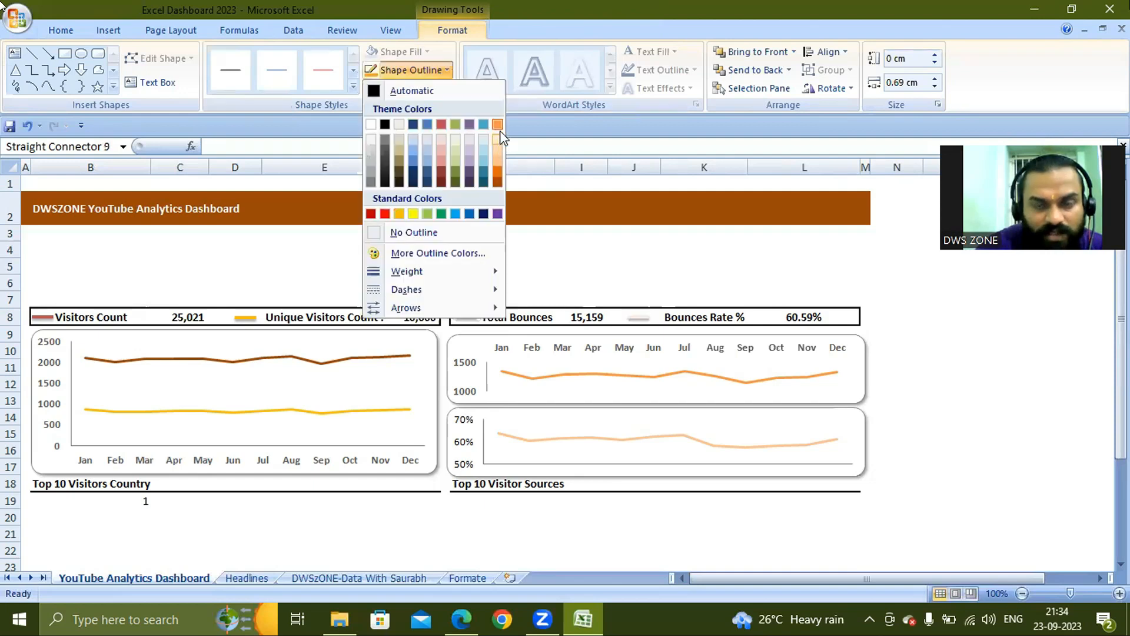
pyautogui.click(499, 142)
pyautogui.click(445, 70)
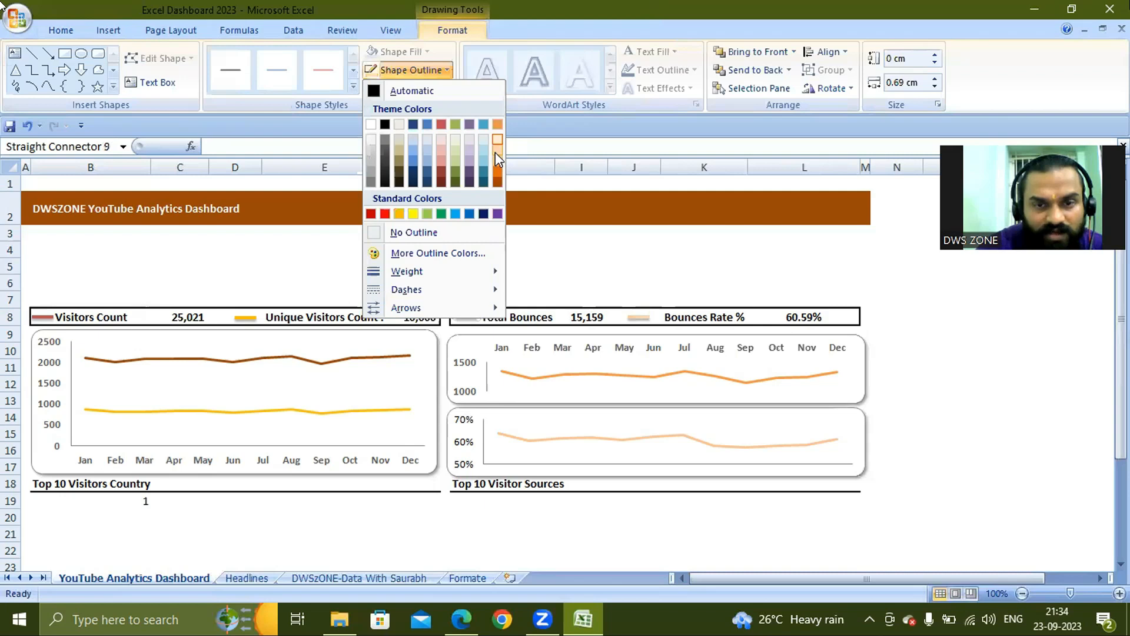
pyautogui.click(496, 152)
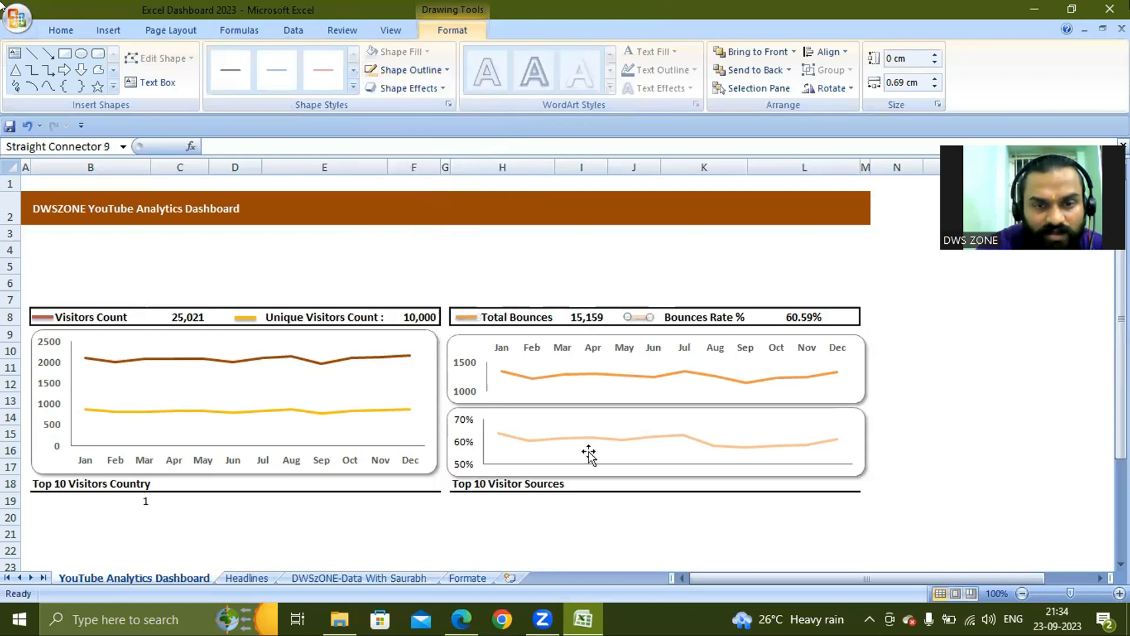
pyautogui.click(576, 268)
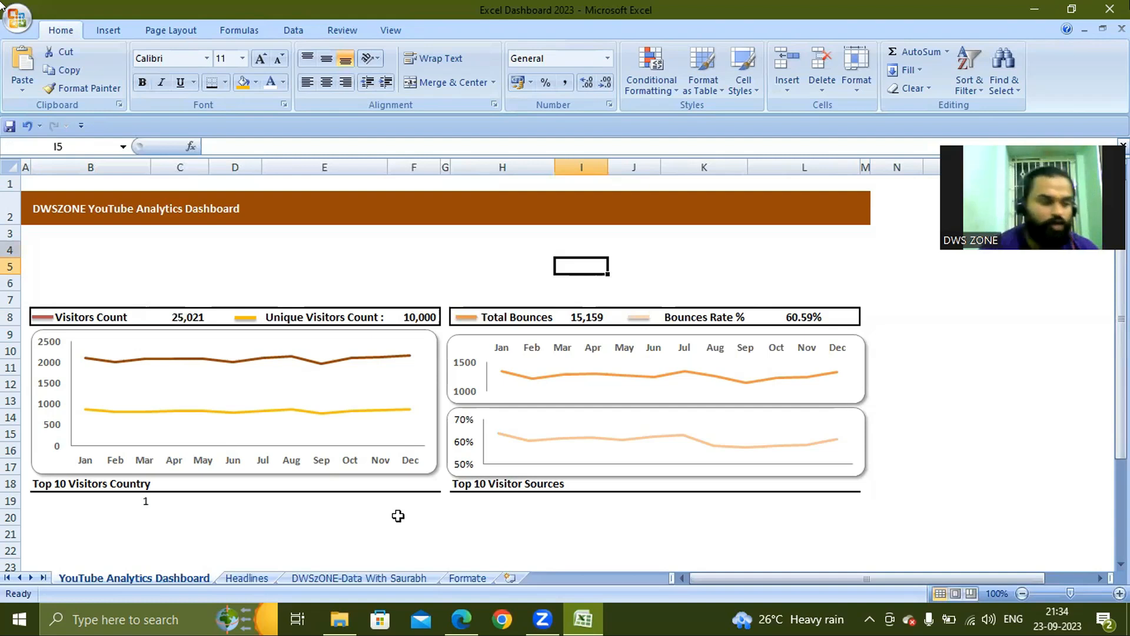
# - Rename the Headlines sheet as Headlines Pivot
pyautogui.click(247, 578)
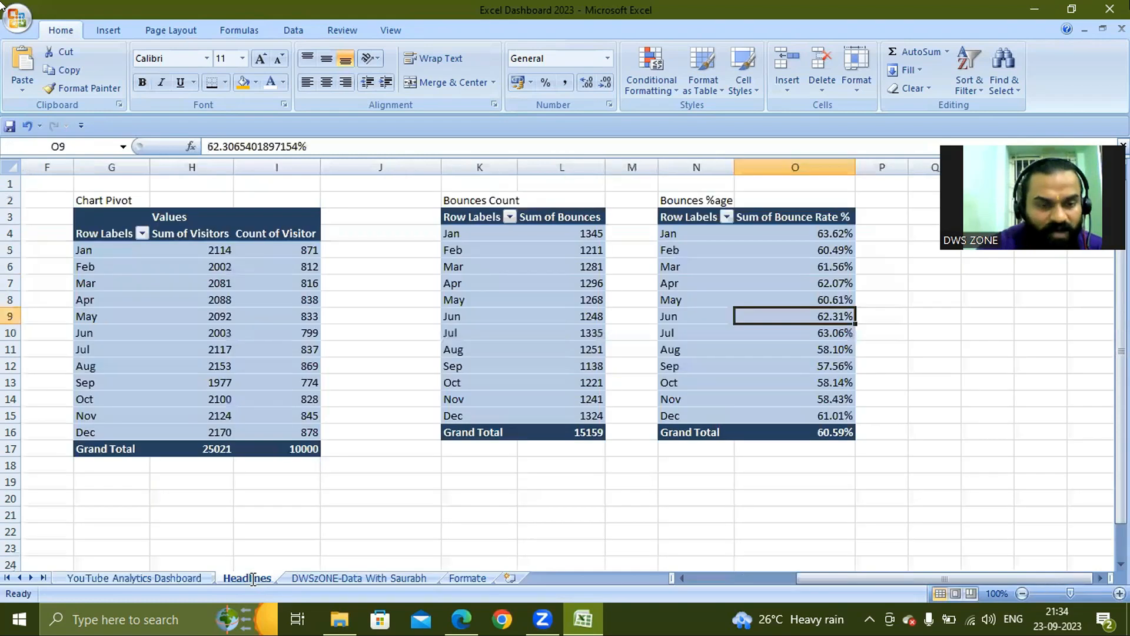
pyautogui.click(253, 579)
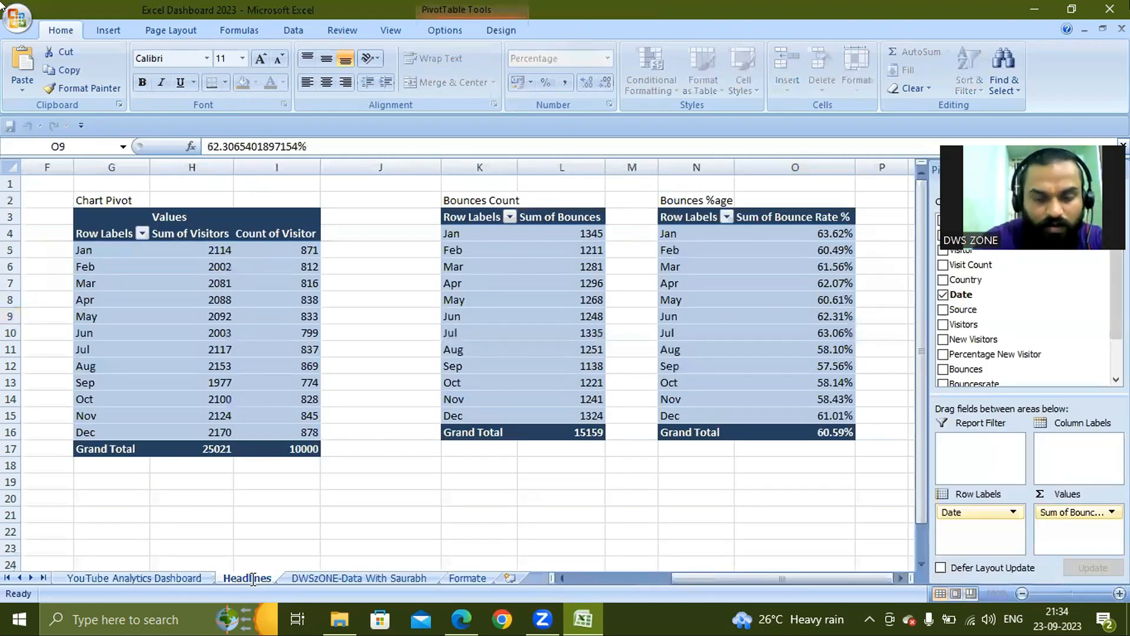
pyautogui.write('Pivot')
pyautogui.press('Return')
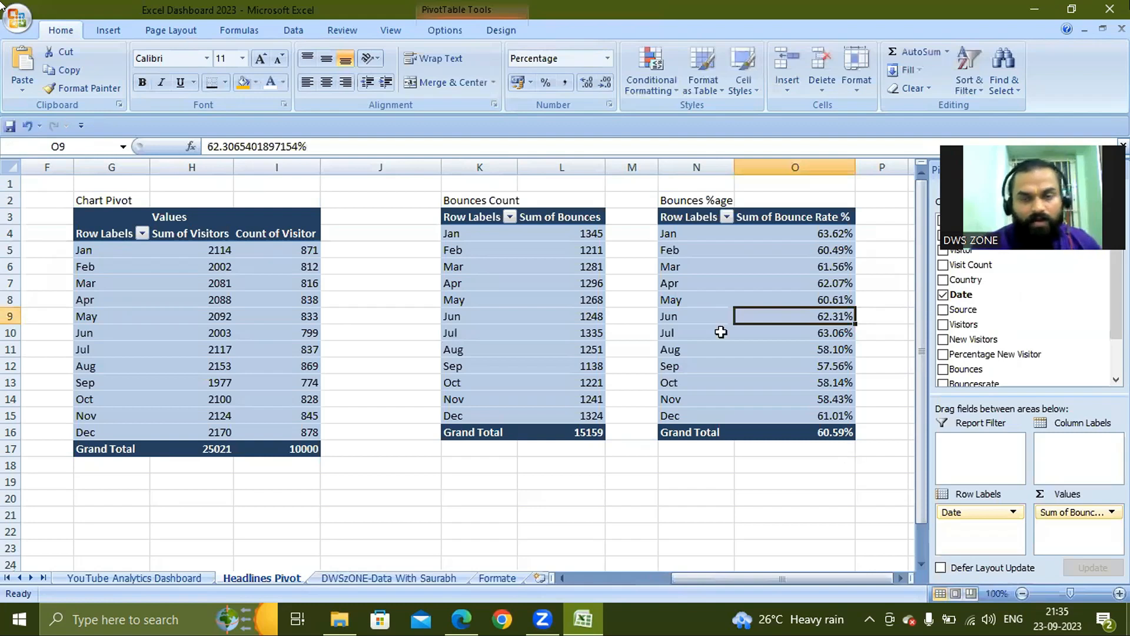
# - Copy the Bounces Count pivot table together with its title and paste it at cell Q1
pyautogui.click(722, 332)
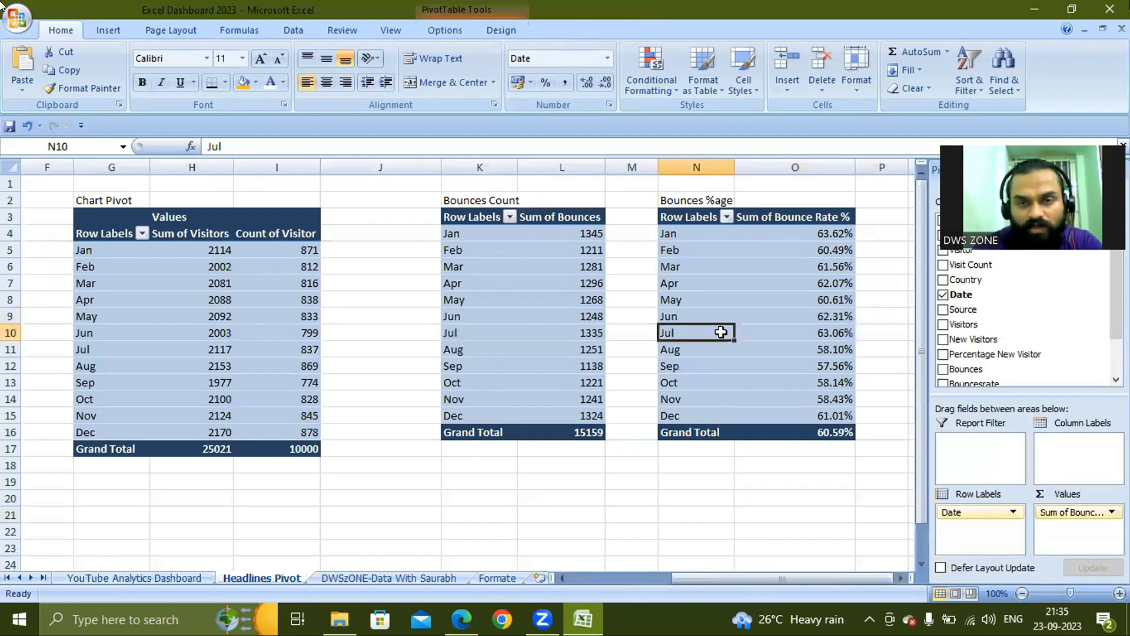
pyautogui.hotkey('ctrl', 'Up')
pyautogui.hotkey('ctrl', 'a')
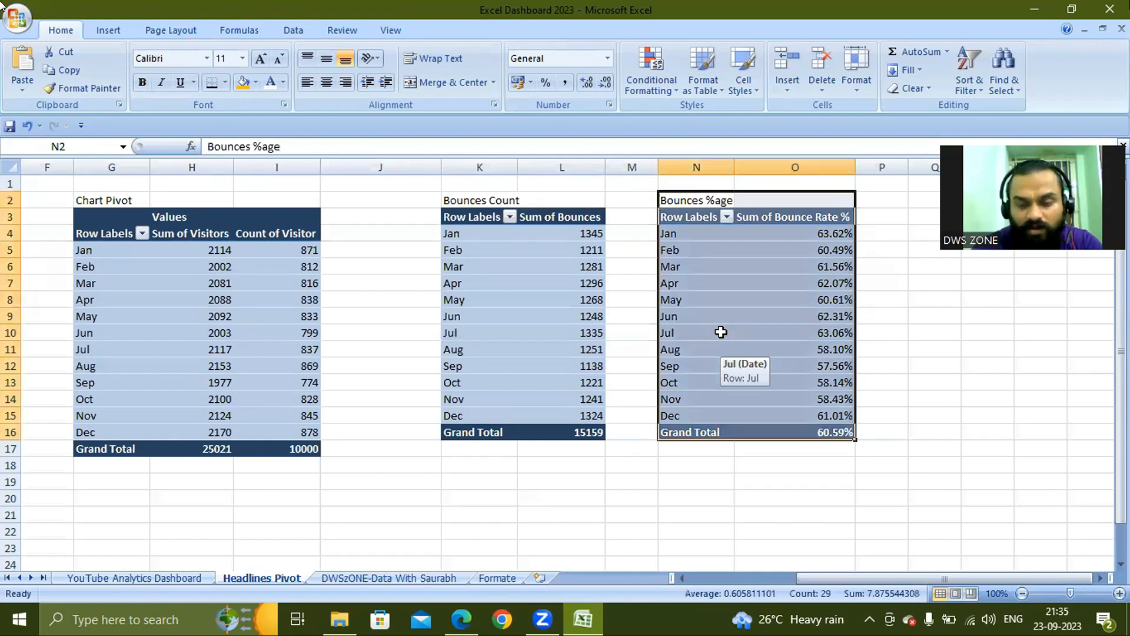
pyautogui.press('Left')
pyautogui.hotkey('ctrl', 'Left')
pyautogui.hotkey('ctrl', 'shift', 'Down')
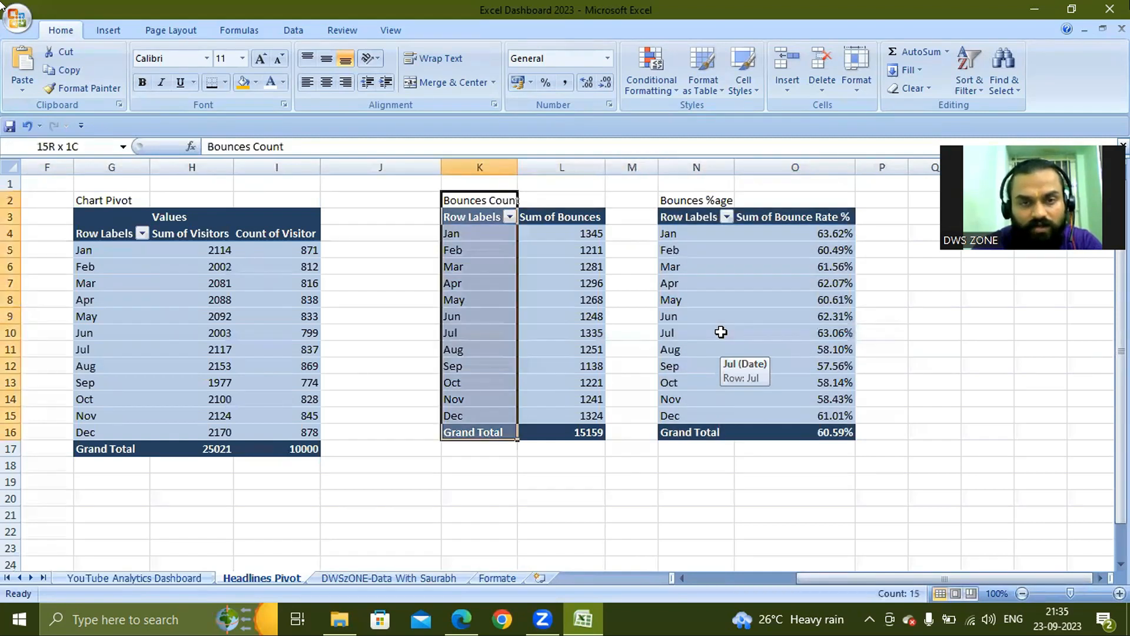
pyautogui.hotkey('shift', 'Right')
pyautogui.hotkey('shift', 'Right')
pyautogui.hotkey('shift', 'Left')
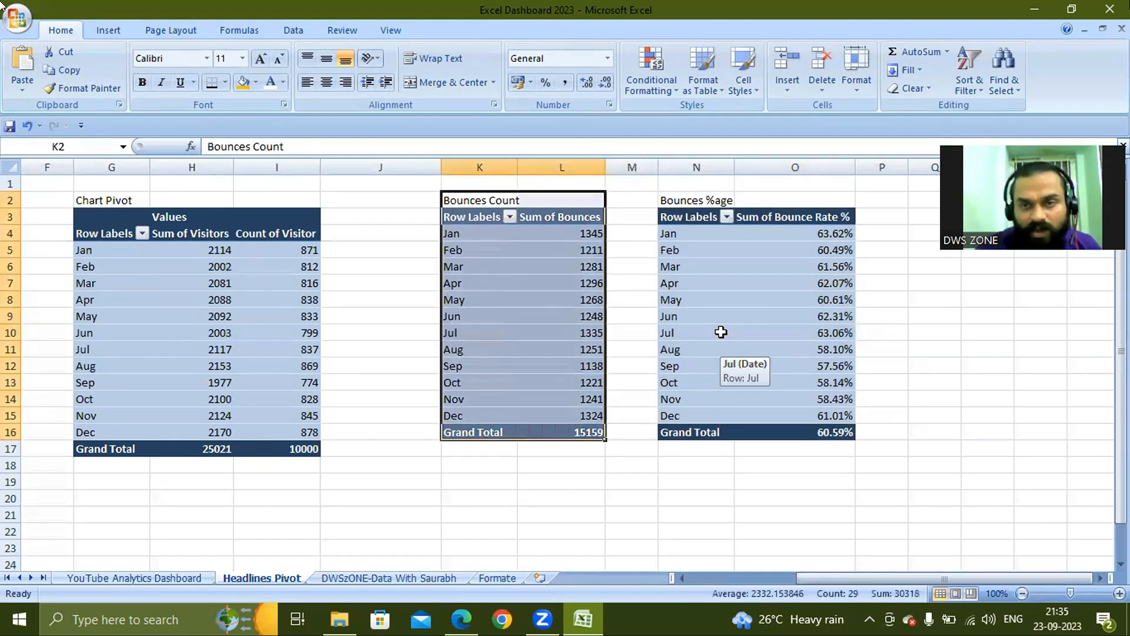
pyautogui.hotkey('ctrl', 'c')
pyautogui.press('Right')
pyautogui.press('Right')
pyautogui.press('Right')
pyautogui.press('Right')
pyautogui.press('Right')
pyautogui.press('Right')
pyautogui.press('Right')
pyautogui.press('Right')
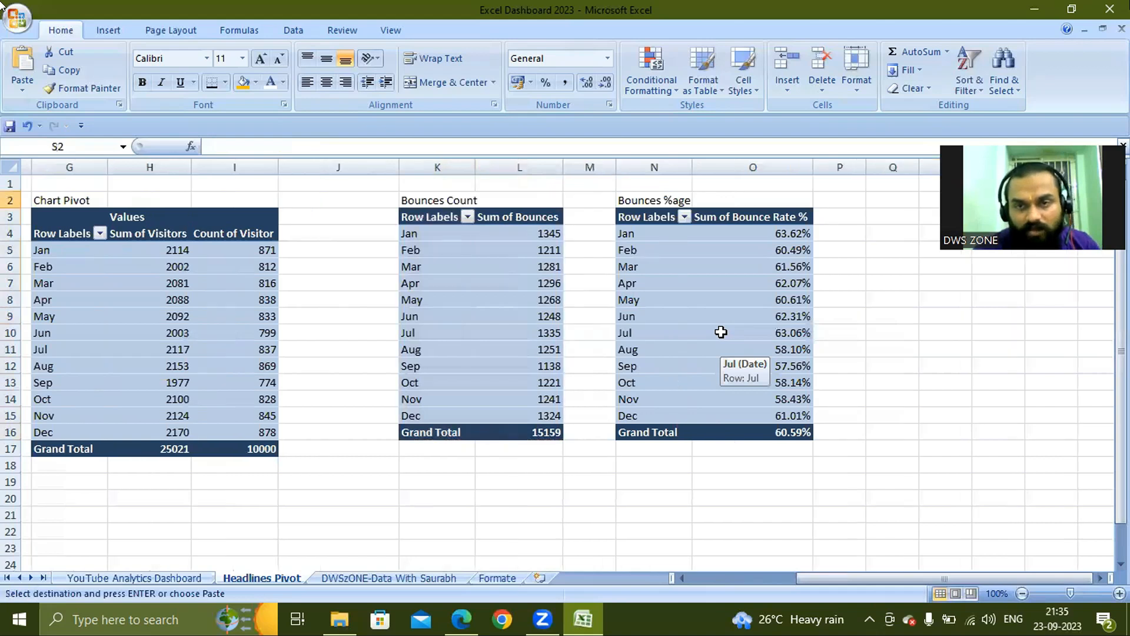
pyautogui.press('Right')
pyautogui.press('Right')
pyautogui.press('Up')
pyautogui.press('Left')
pyautogui.press('Left')
pyautogui.press('Left')
pyautogui.press('Left')
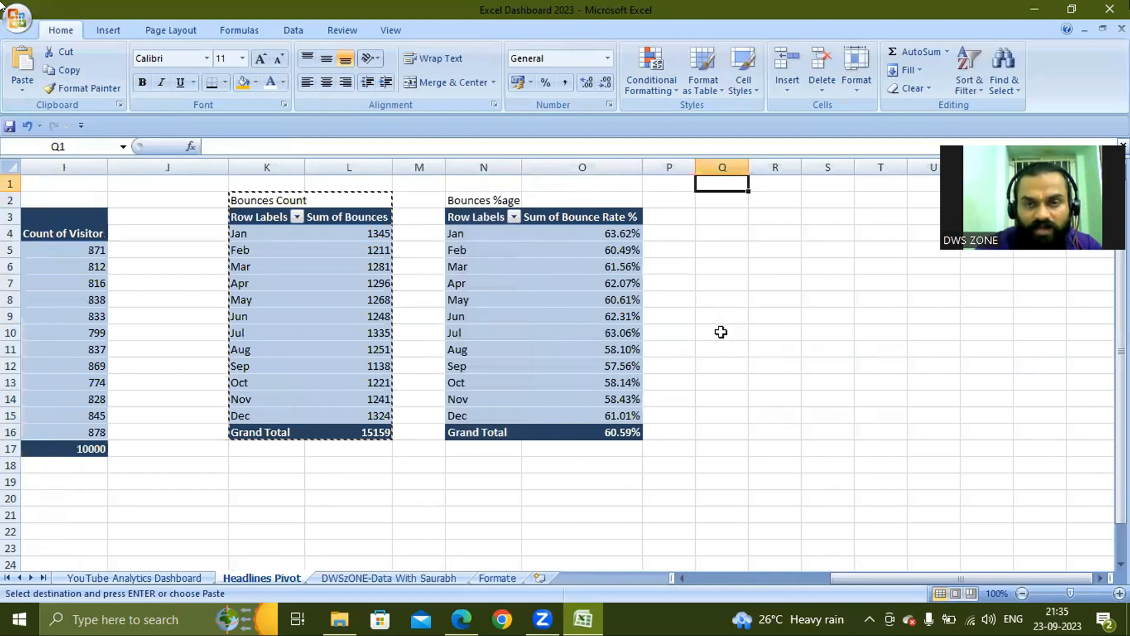
pyautogui.press('Return')
# - In the copied pivot table, replace the Date row labels with Country and remove Sum of Bounces from the values
pyautogui.press('Right')
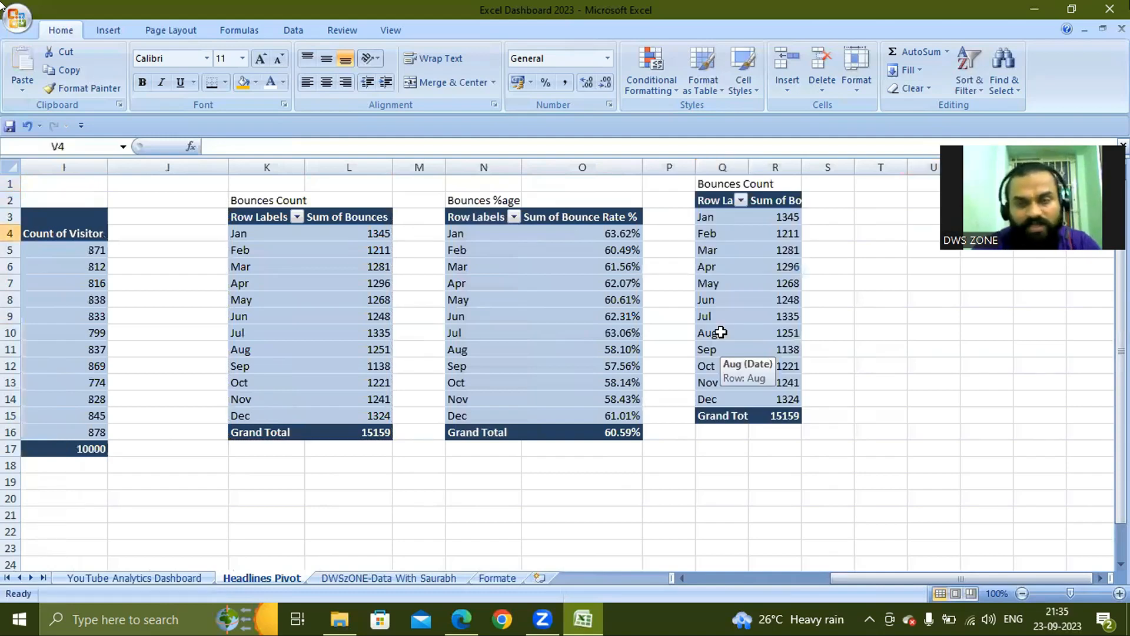
pyautogui.press('Left')
pyautogui.press('Left')
pyautogui.press('Left')
pyautogui.press('Left')
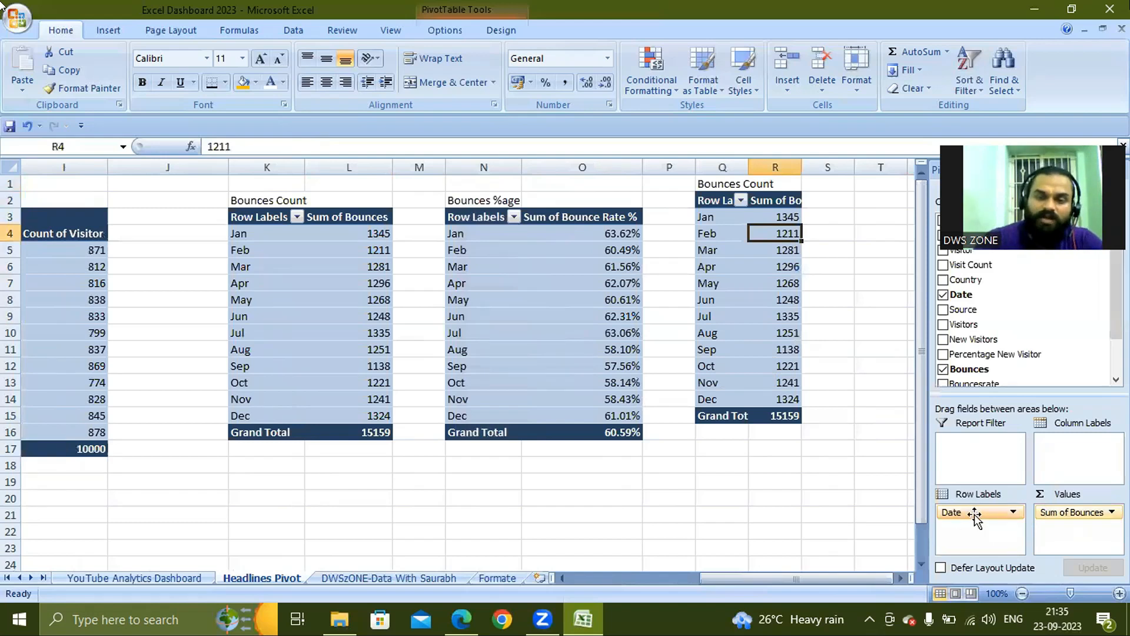
pyautogui.moveTo(974, 516); pyautogui.dragTo(1060, 318)
pyautogui.moveTo(968, 270); pyautogui.dragTo(978, 519)
pyautogui.moveTo(1074, 512); pyautogui.dragTo(1034, 327)
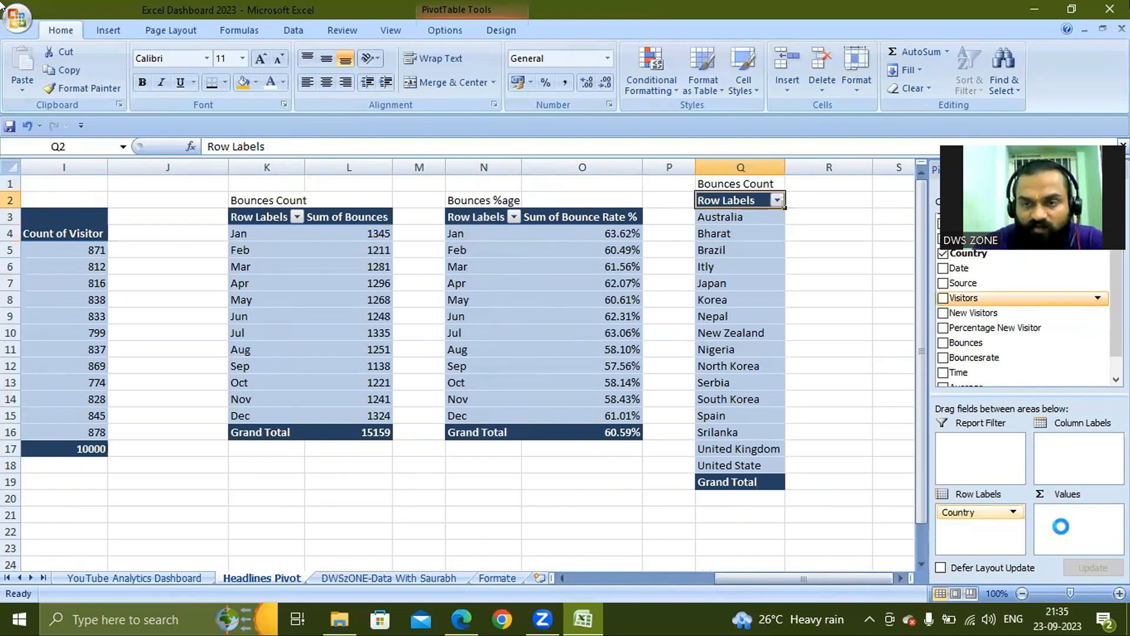
# - Add Visitors as the summed value field of the country pivot table
pyautogui.moveTo(1069, 512); pyautogui.dragTo(1066, 337)
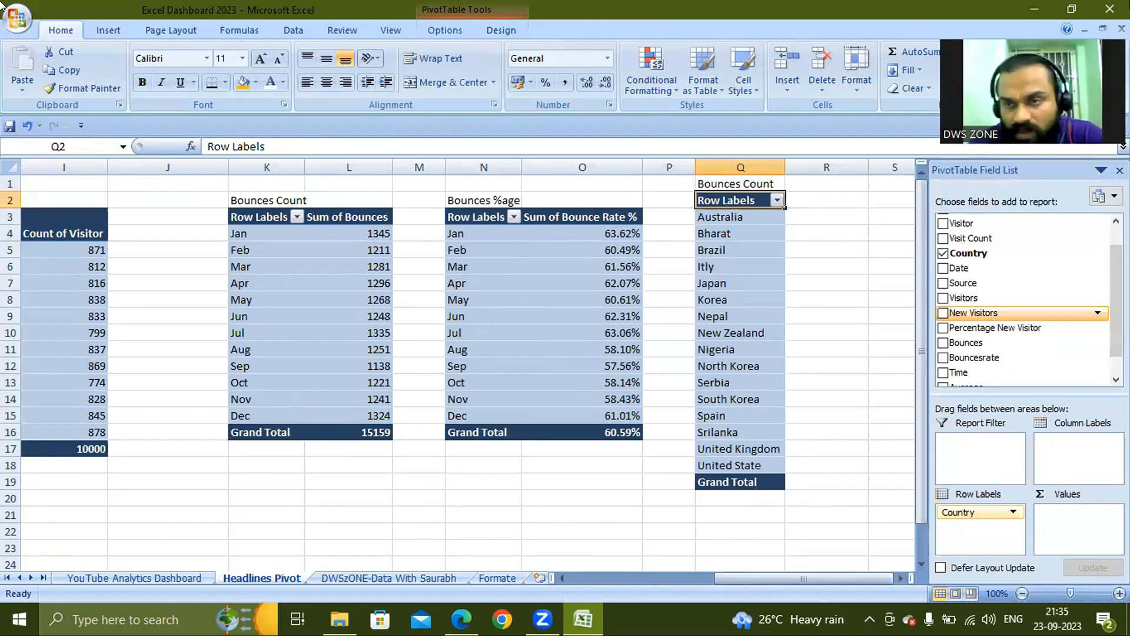
pyautogui.scroll(1, 1000, 257)
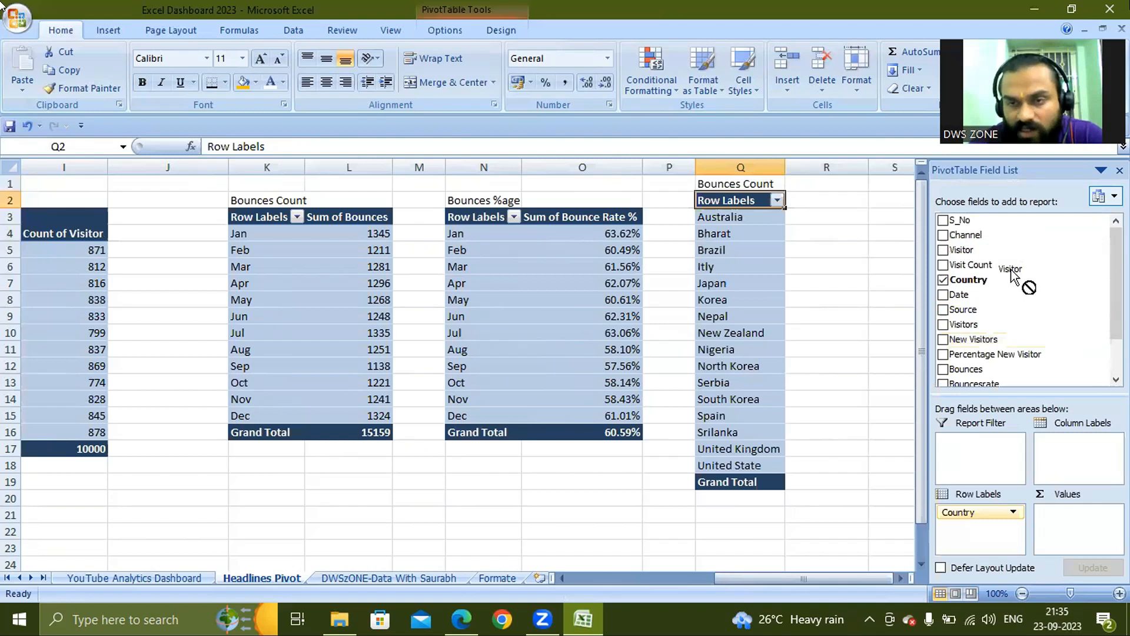
pyautogui.moveTo(974, 323); pyautogui.dragTo(1066, 535)
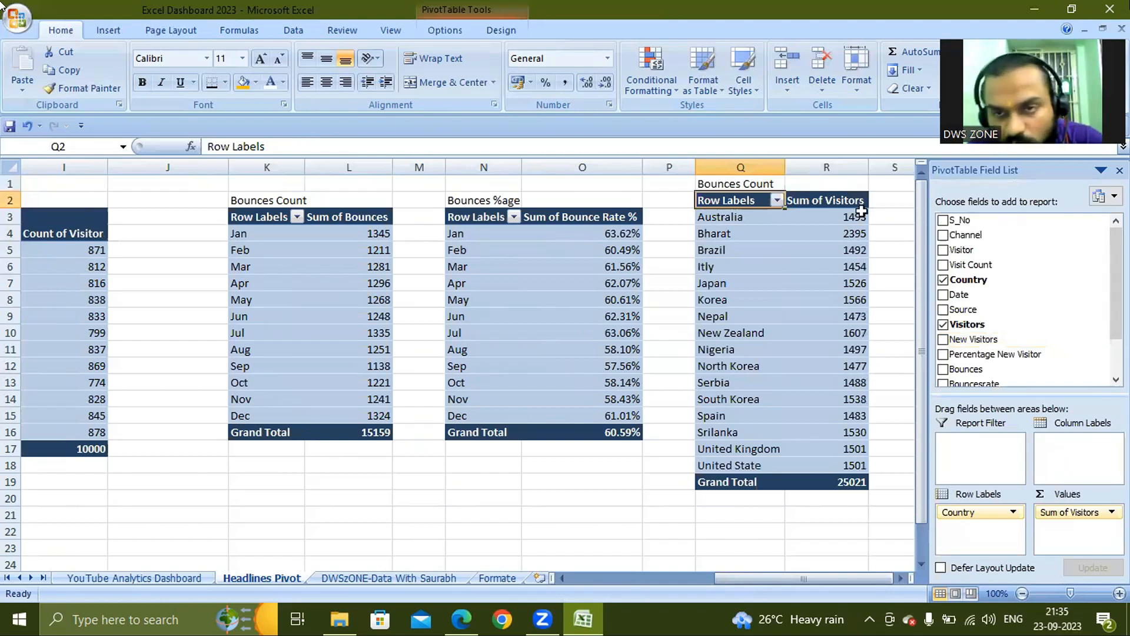
# - Sort the country pivot table by Sum of Visitors from largest to smallest
pyautogui.click(855, 216)
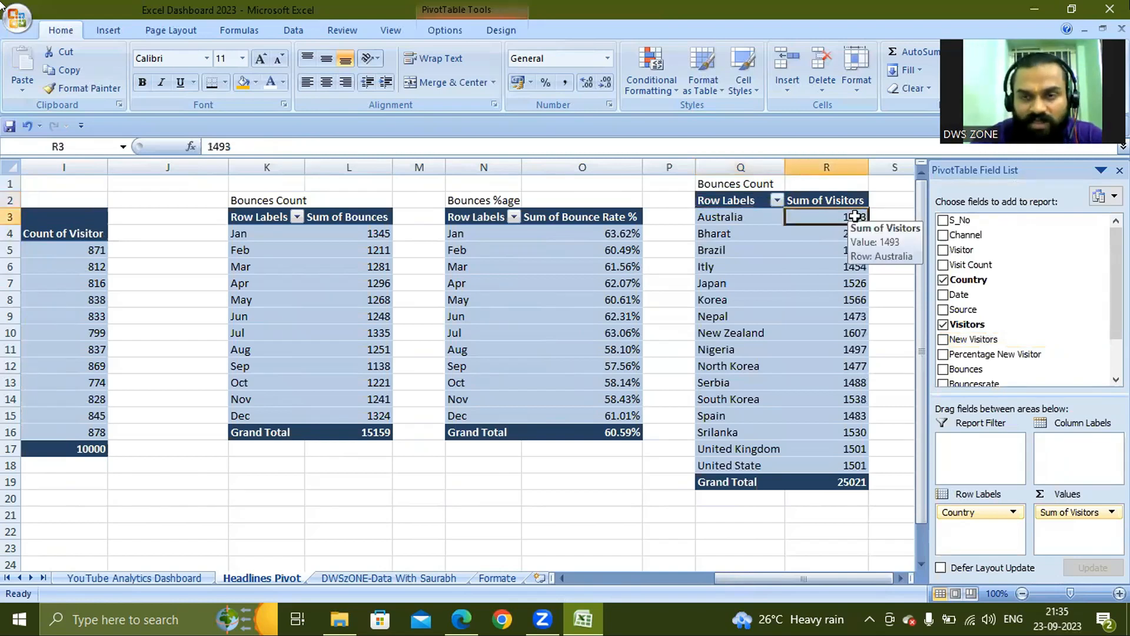
pyautogui.rightClick(855, 216)
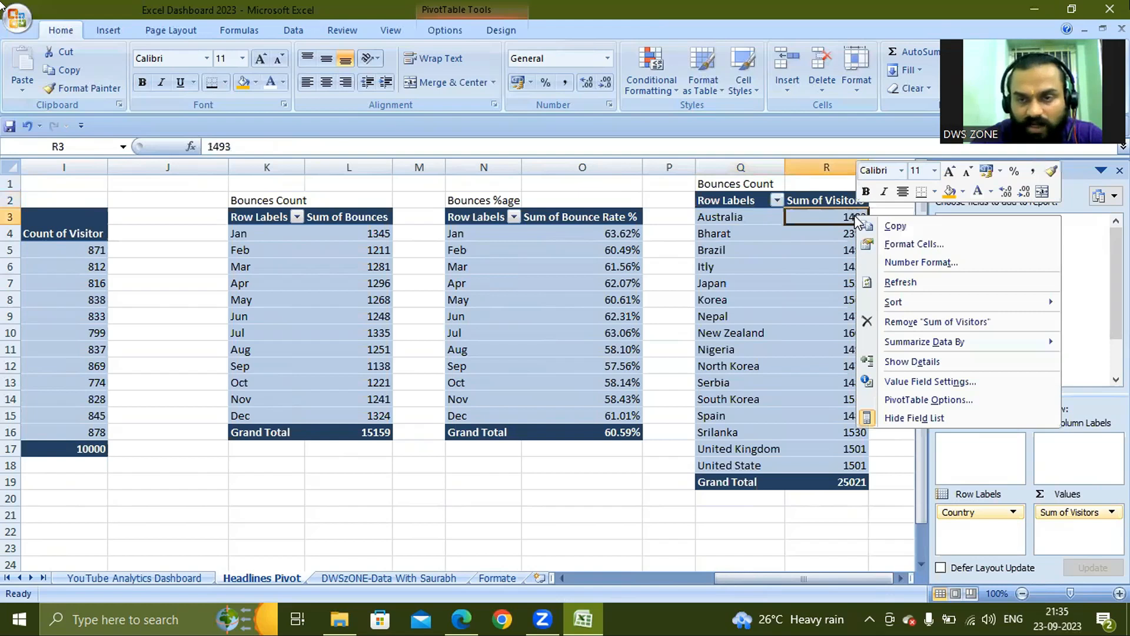
pyautogui.moveTo(904, 309)
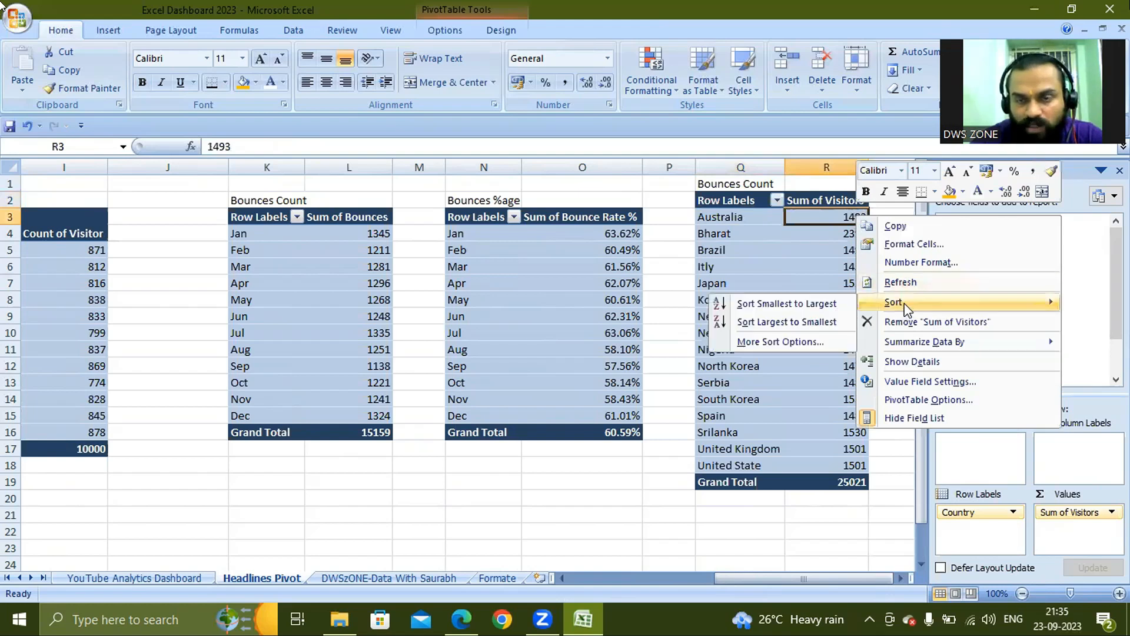
pyautogui.click(814, 324)
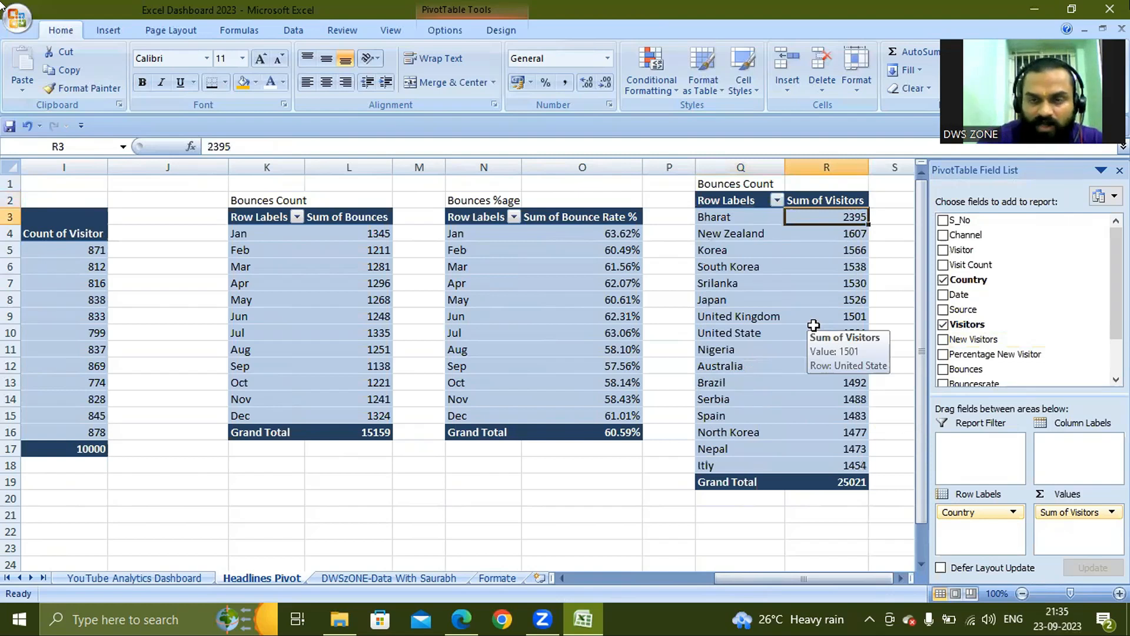
pyautogui.press('Right')
pyautogui.press('Right')
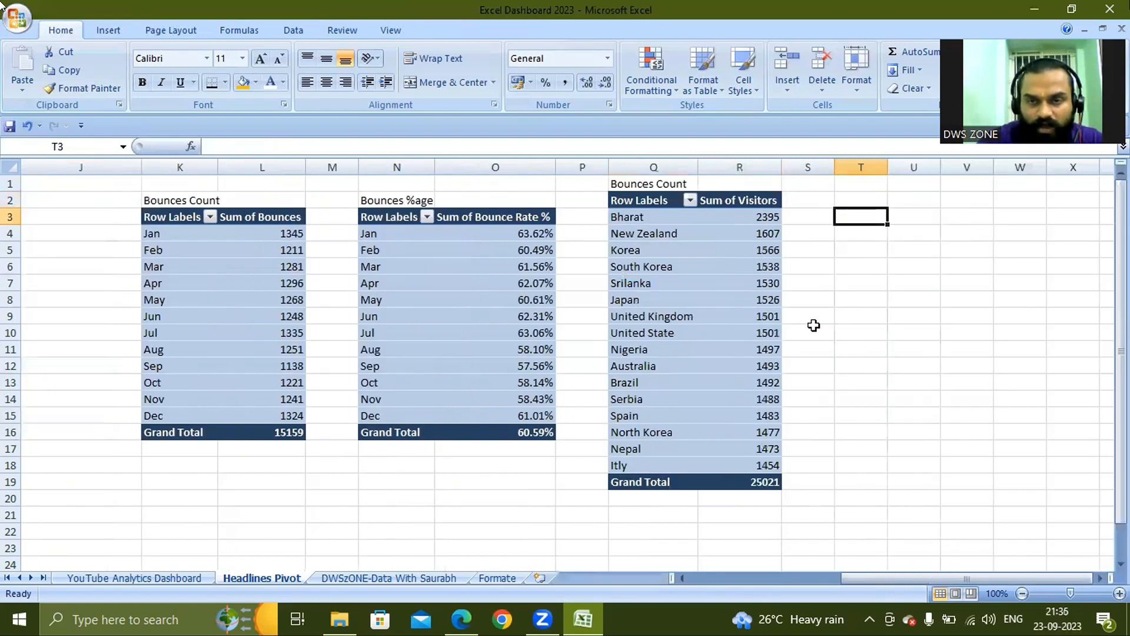
pyautogui.press('Right')
pyautogui.press('Right')
pyautogui.press('Left')
pyautogui.press('Left')
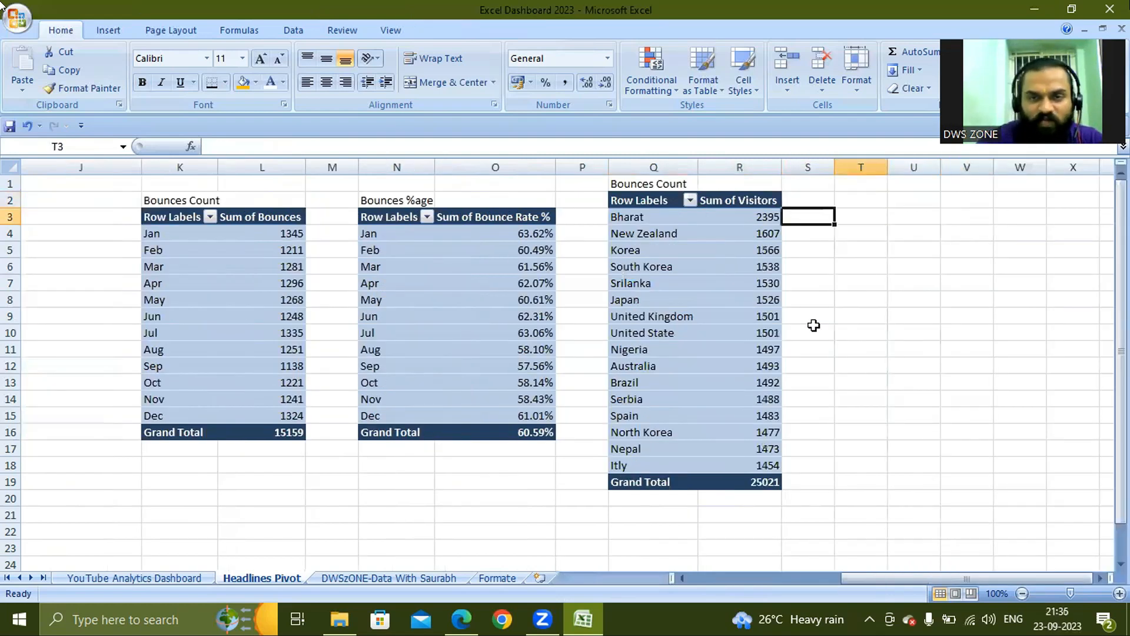
# - Add Visitors a second time as a summed value field of the country pivot table
pyautogui.press('Left')
pyautogui.press('Left')
pyautogui.press('Left')
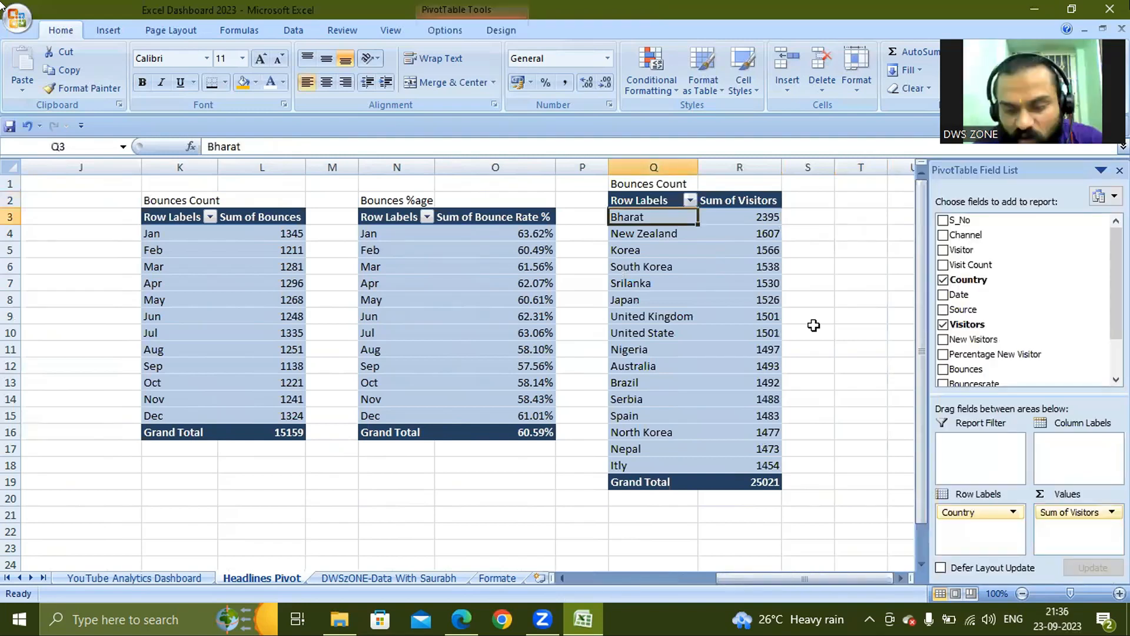
pyautogui.press('Right')
pyautogui.press('Left')
pyautogui.press('Down')
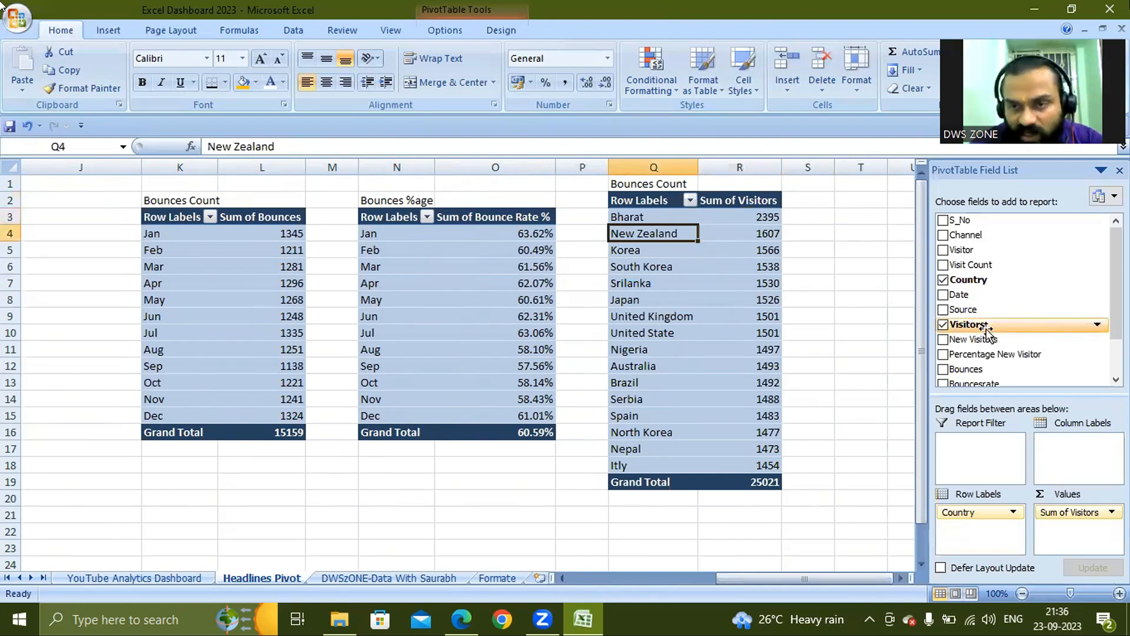
pyautogui.moveTo(986, 328); pyautogui.dragTo(1076, 528)
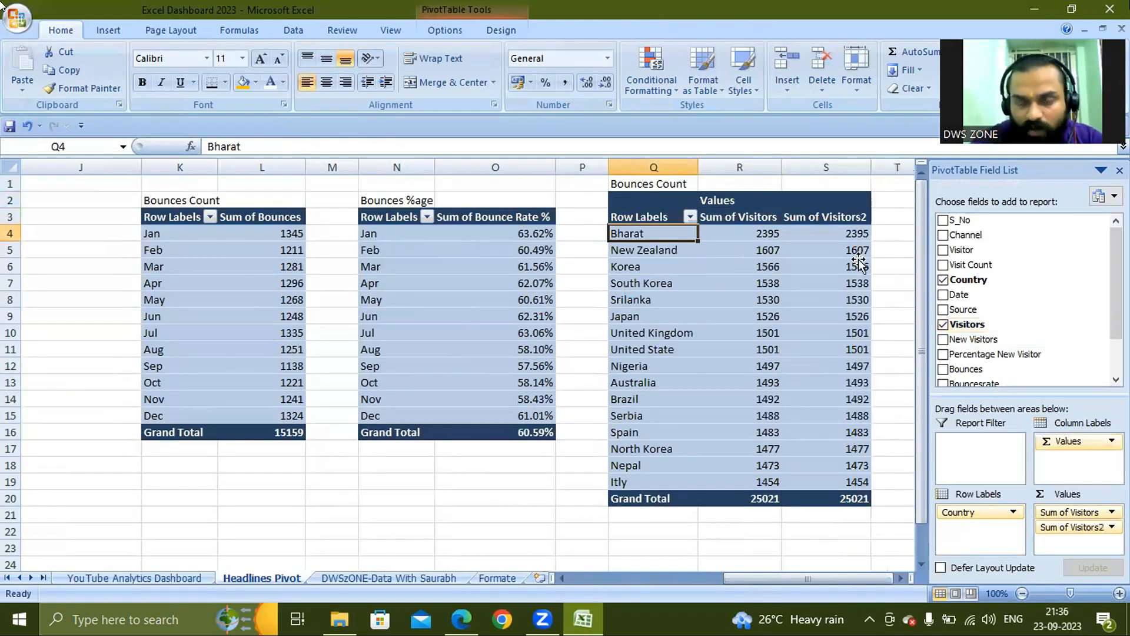
# - Try showing the second Visitors column of the country pivot table as % Of, and undo that change
pyautogui.click(860, 265)
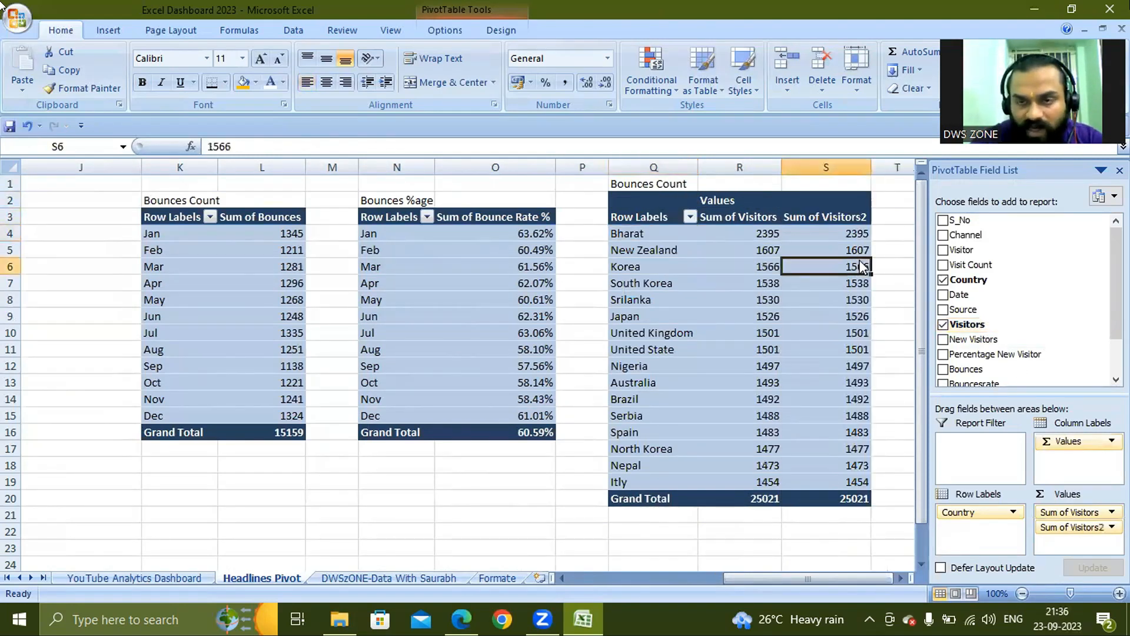
pyautogui.rightClick(860, 295)
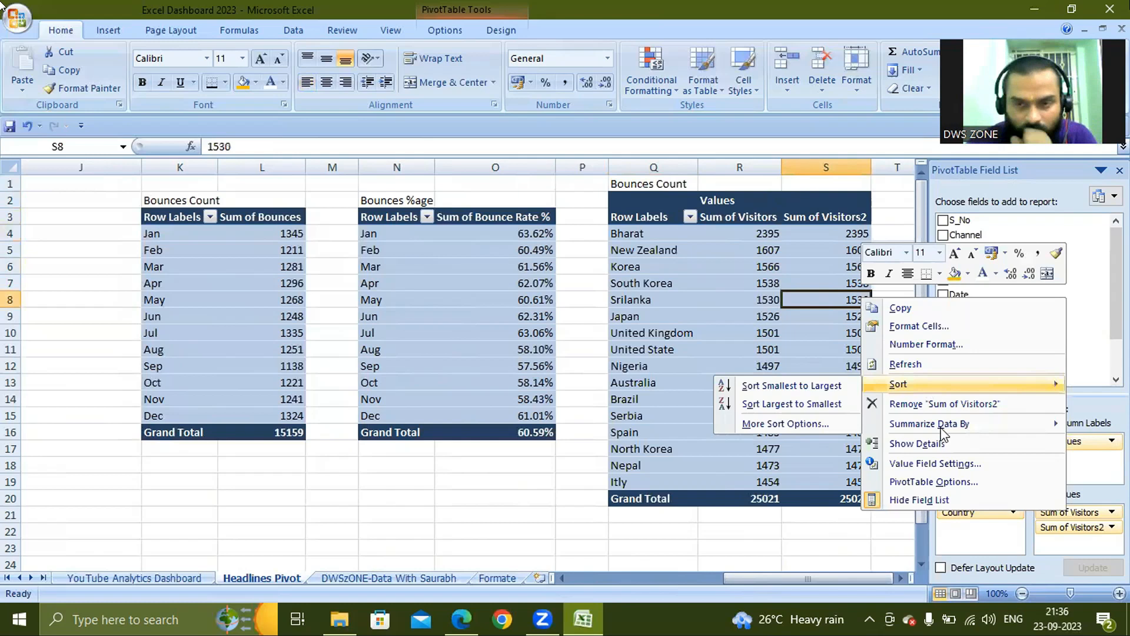
pyautogui.moveTo(941, 411)
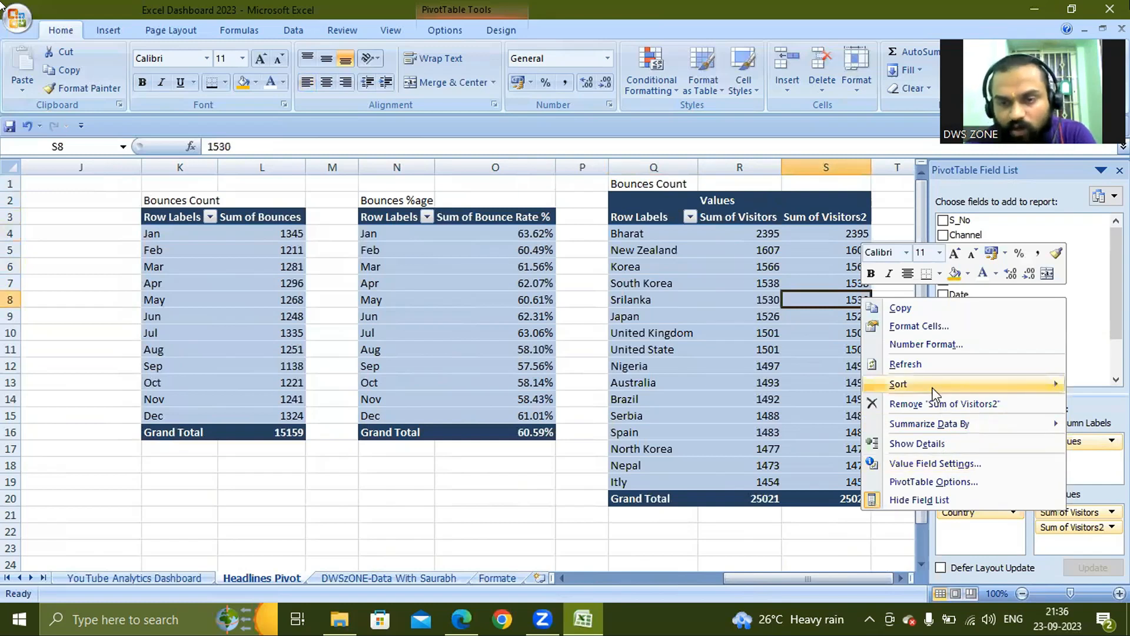
pyautogui.click(949, 470)
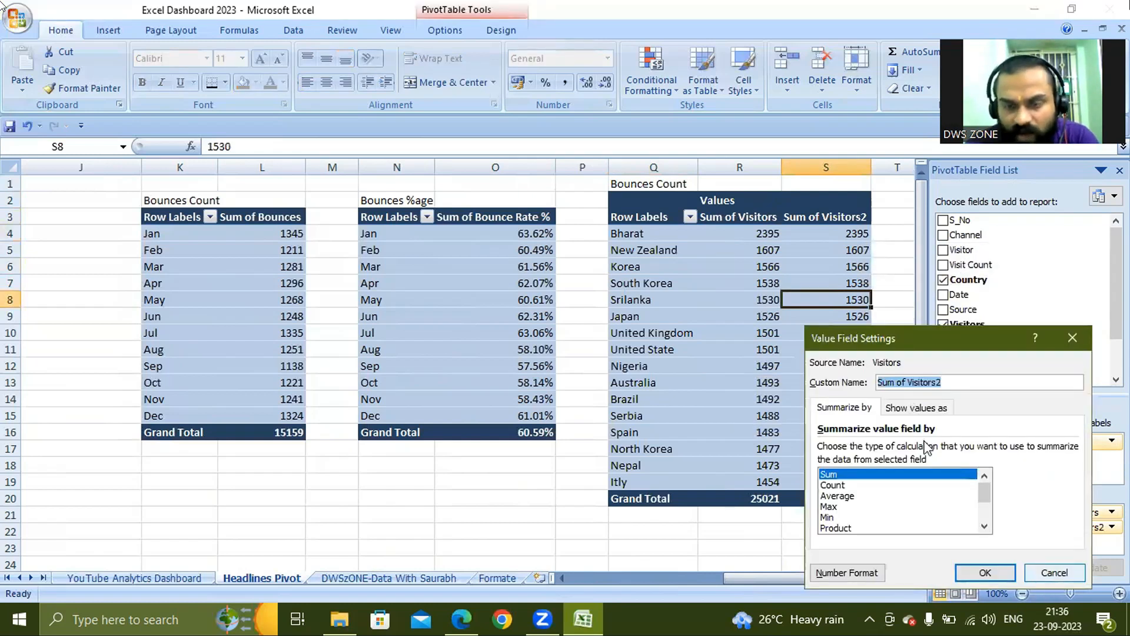
pyautogui.click(910, 407)
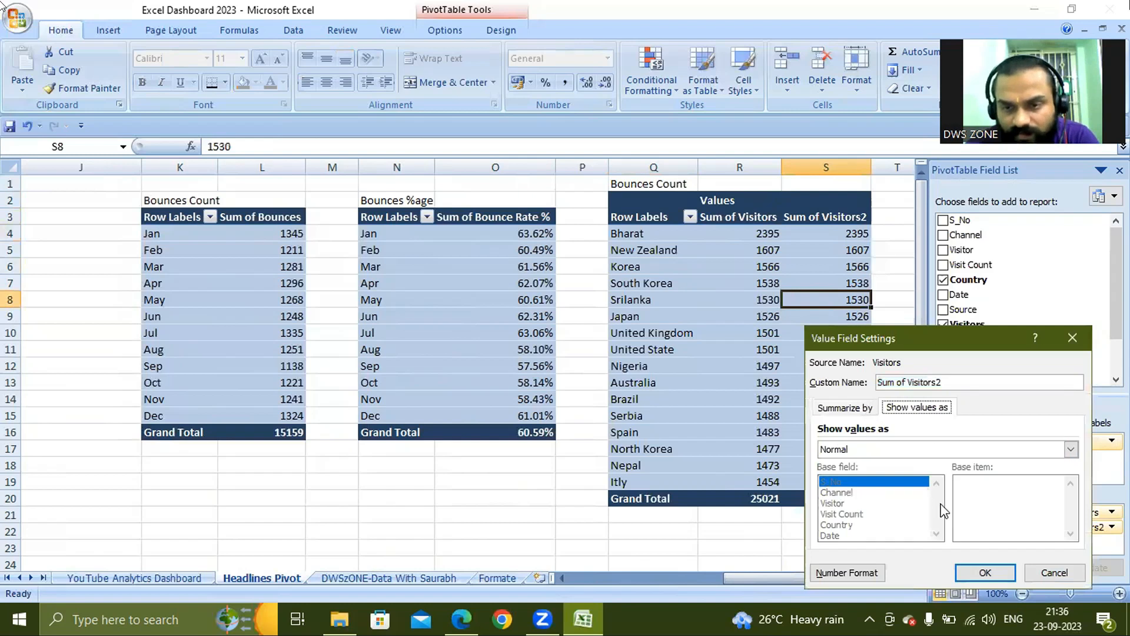
pyautogui.click(1071, 454)
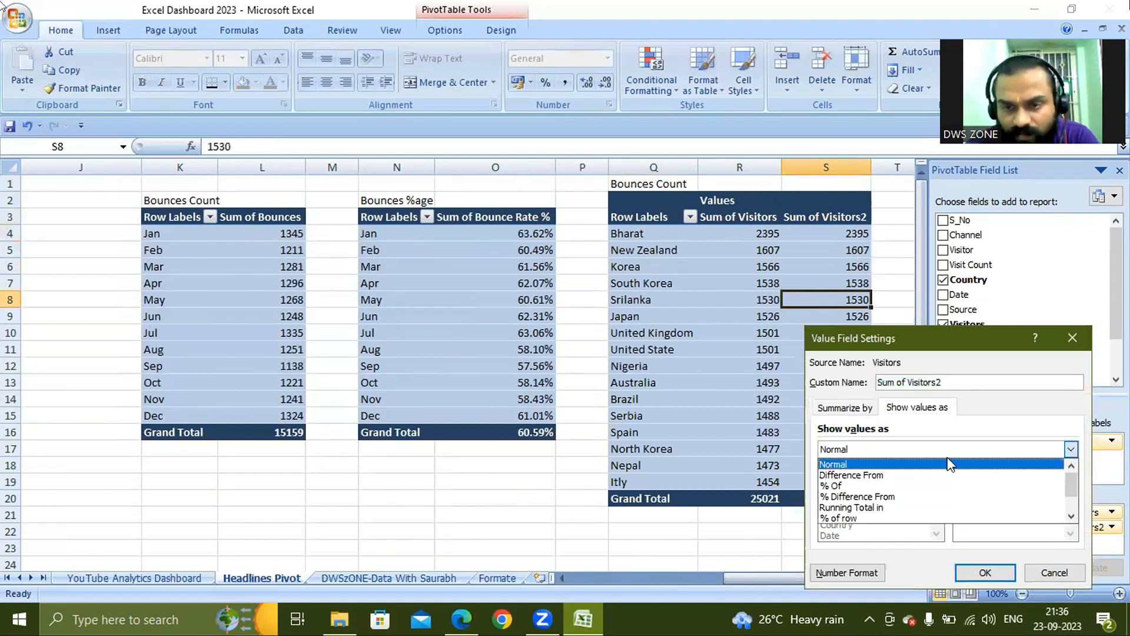
pyautogui.click(885, 486)
pyautogui.click(987, 574)
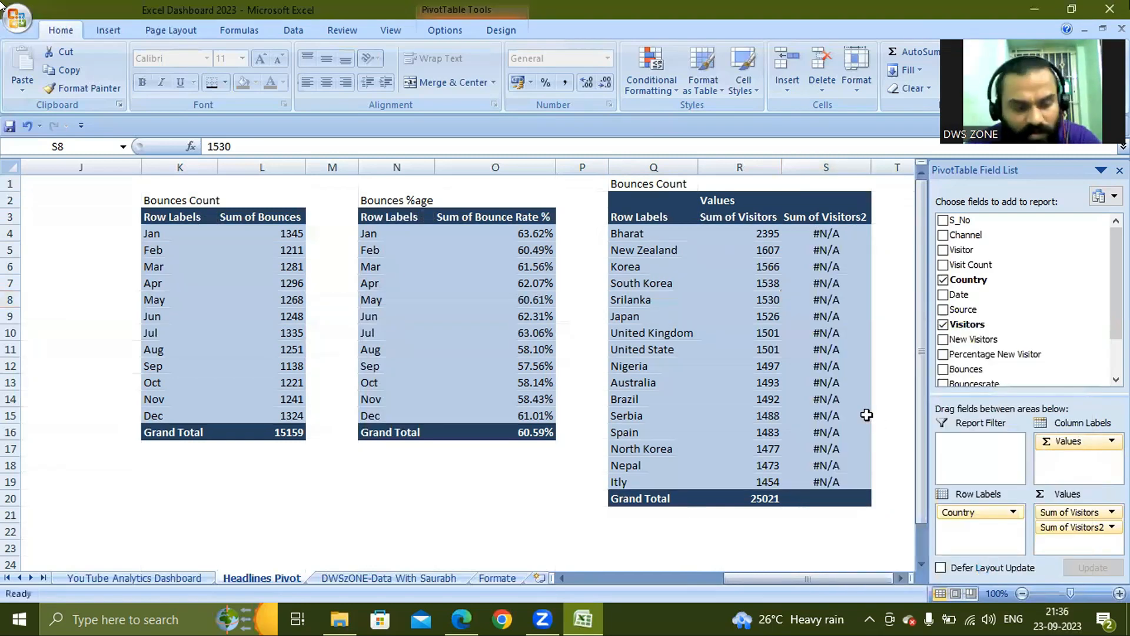
pyautogui.hotkey('ctrl', 'z')
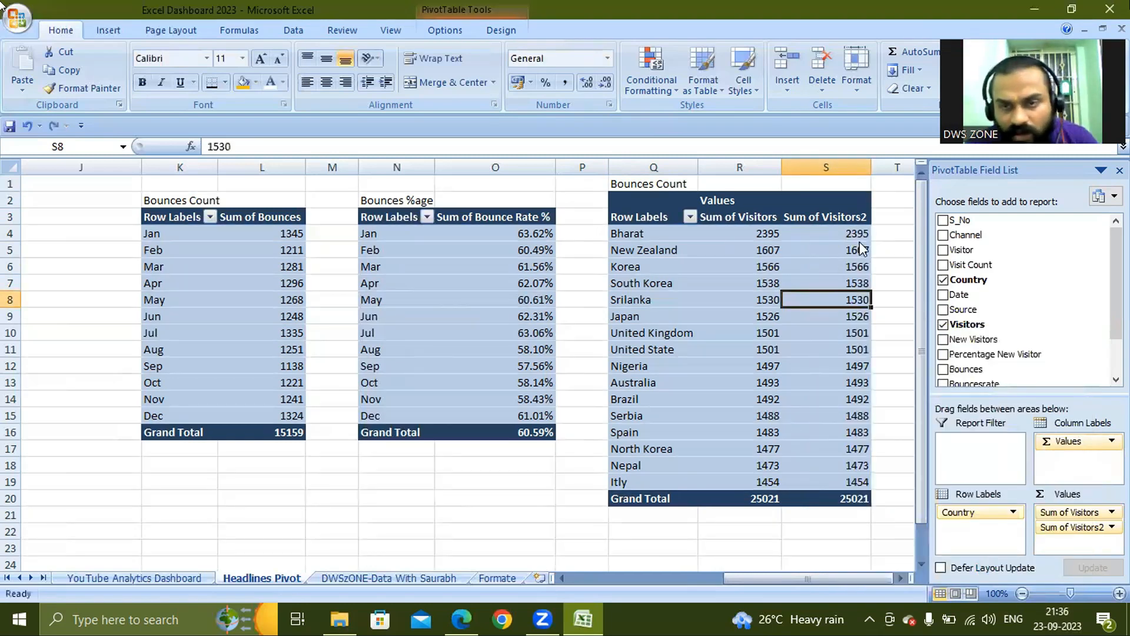
pyautogui.rightClick(863, 249)
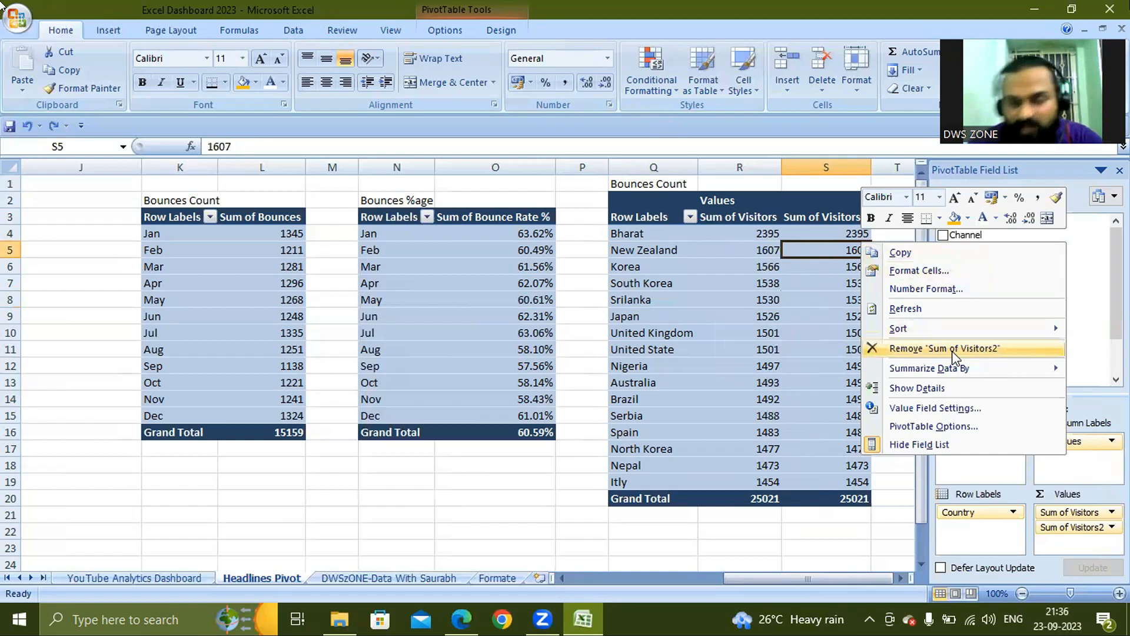
pyautogui.moveTo(957, 369)
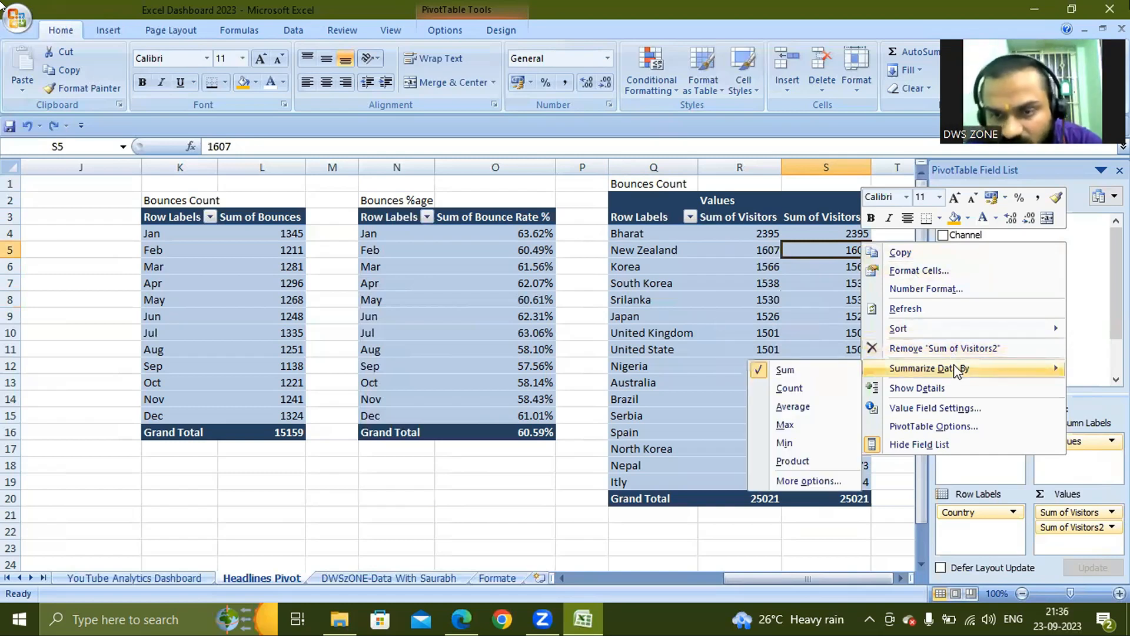
pyautogui.click(944, 426)
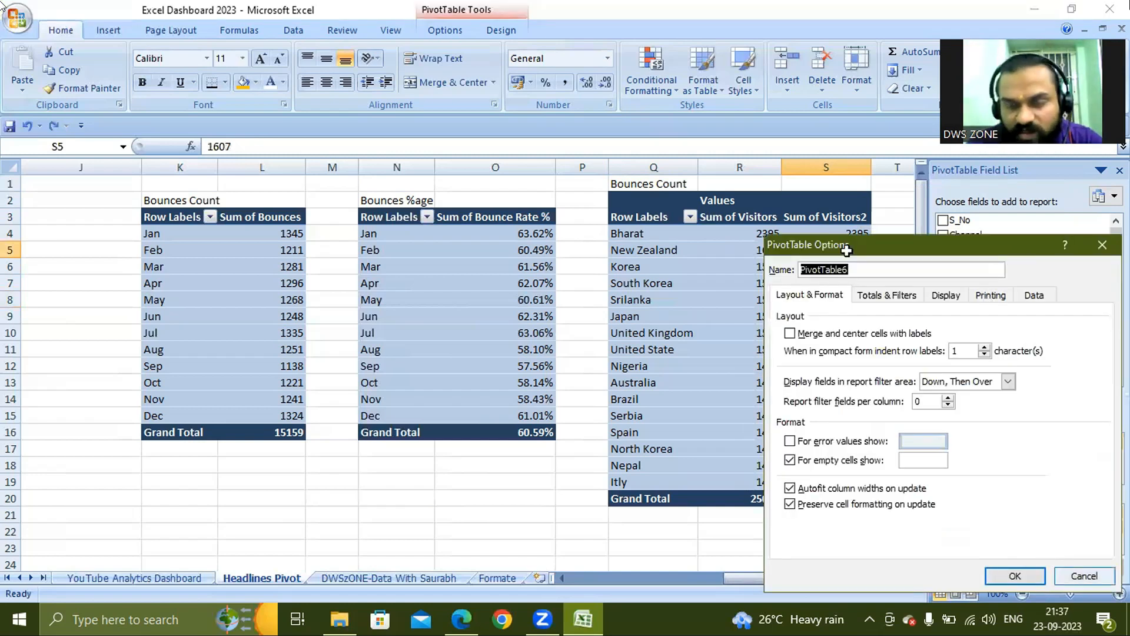
pyautogui.press('Escape')
# - Show the values of the second Visitors column in the country pivot table as % of row
pyautogui.rightClick(863, 282)
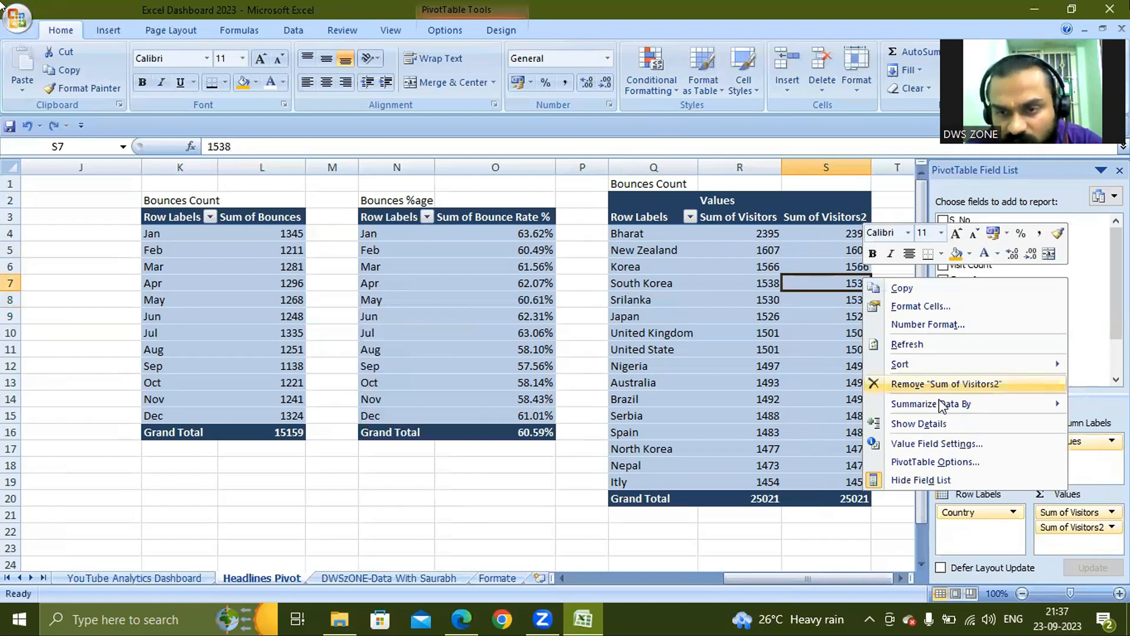
pyautogui.moveTo(940, 405)
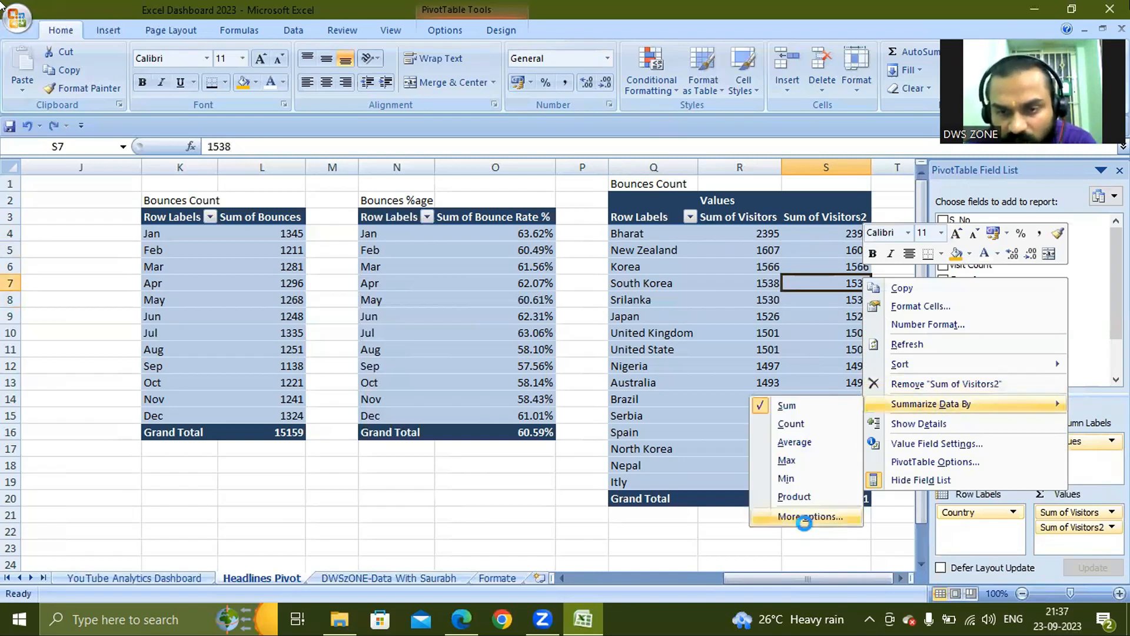
pyautogui.click(804, 517)
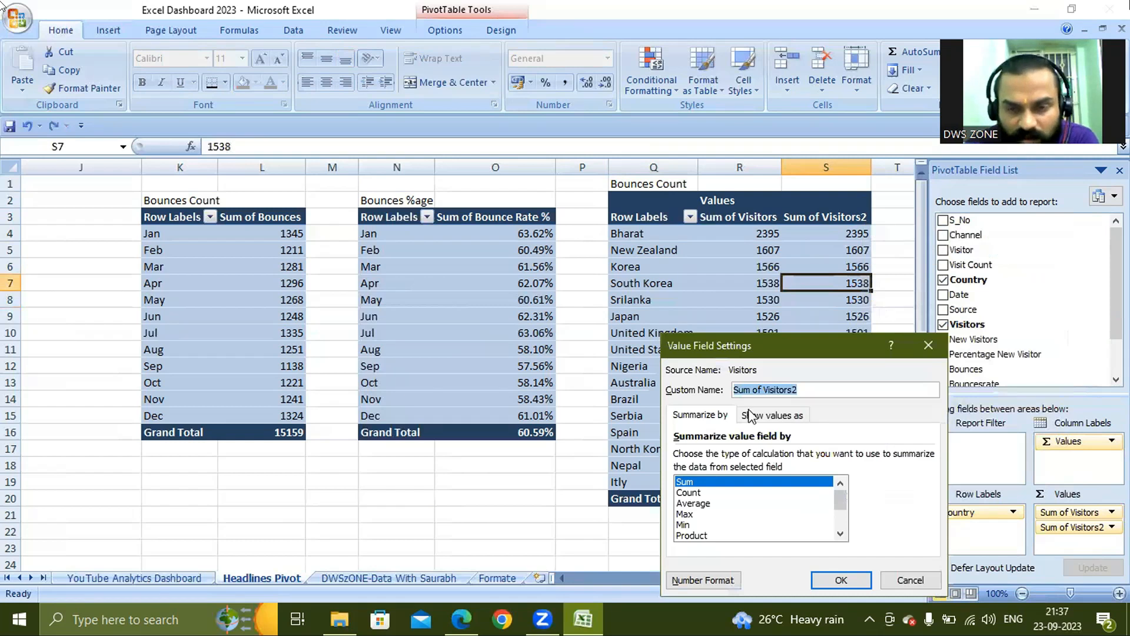
pyautogui.click(750, 417)
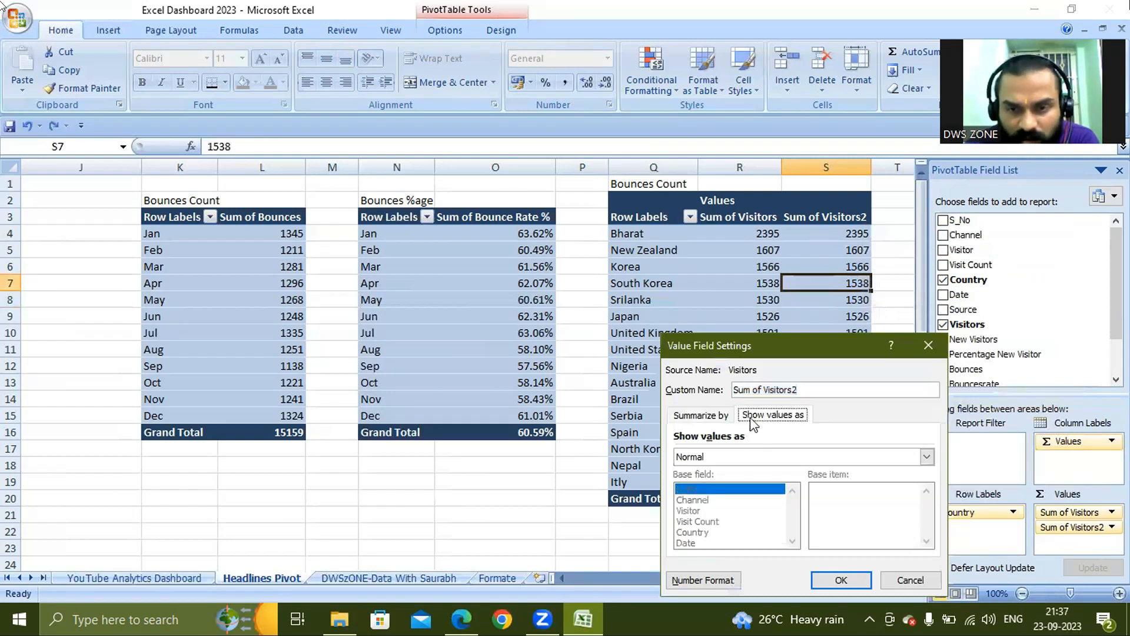
pyautogui.click(721, 416)
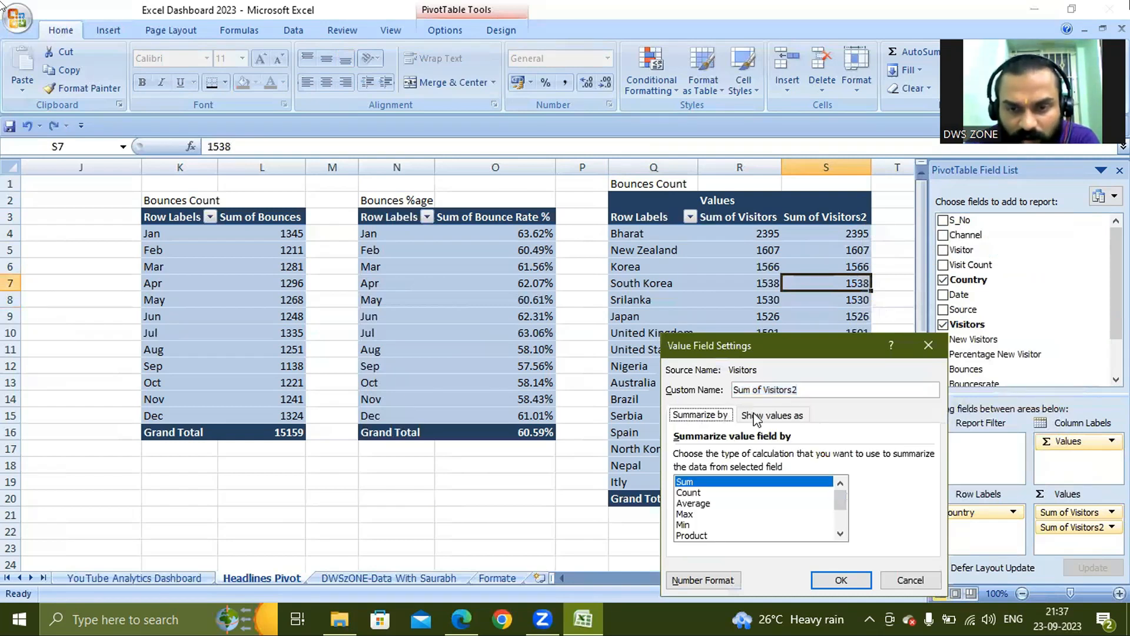
pyautogui.click(755, 417)
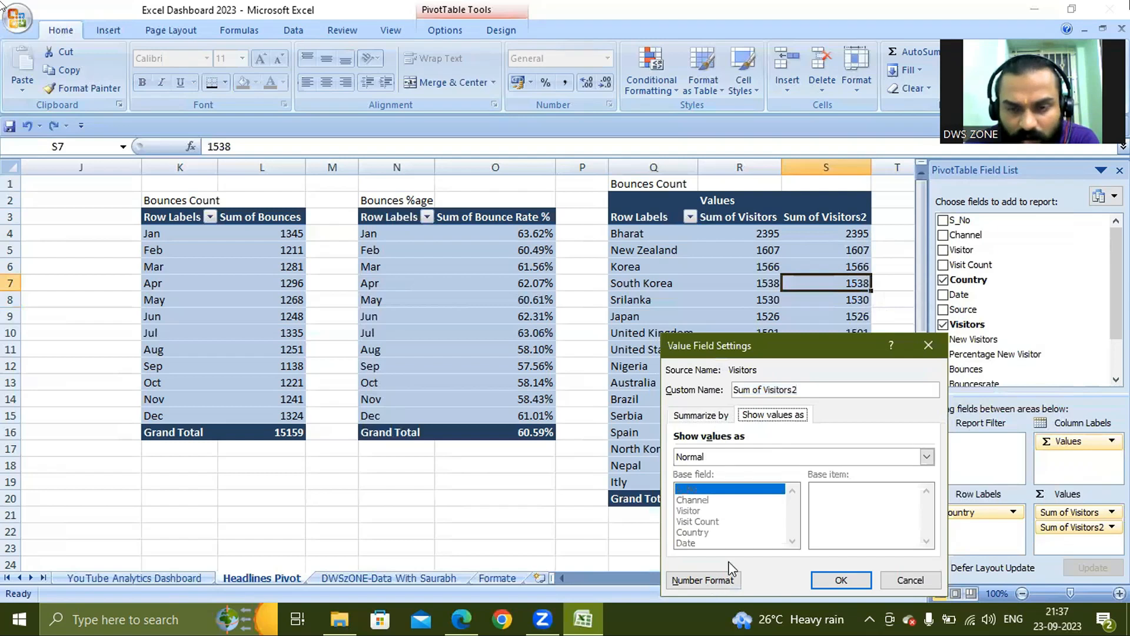
pyautogui.click(709, 455)
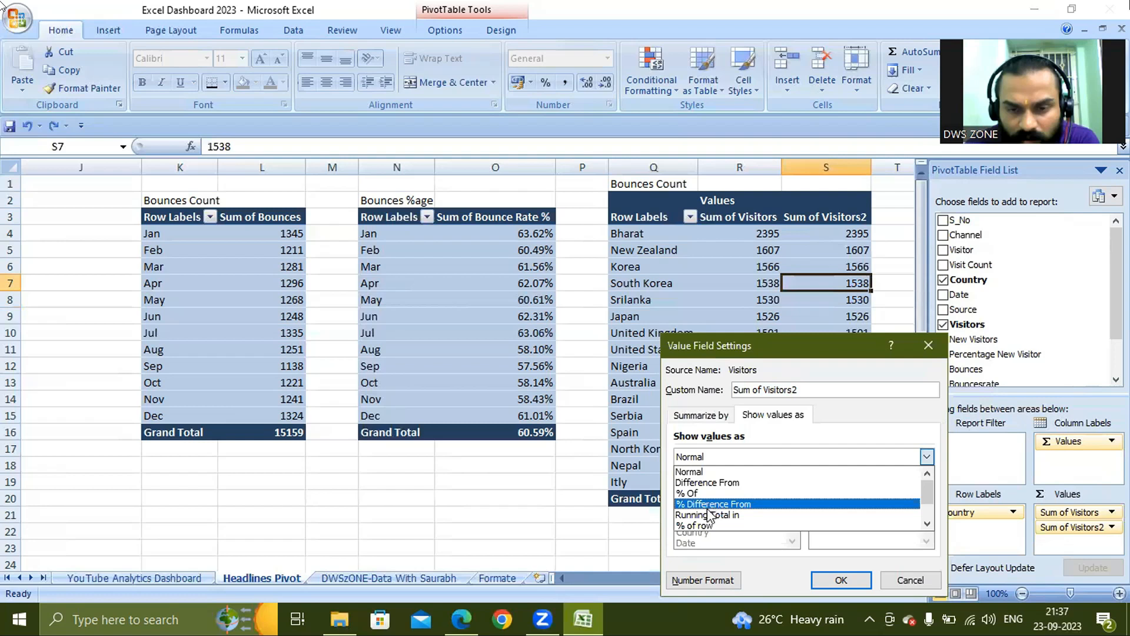
pyautogui.click(830, 584)
pyautogui.click(830, 581)
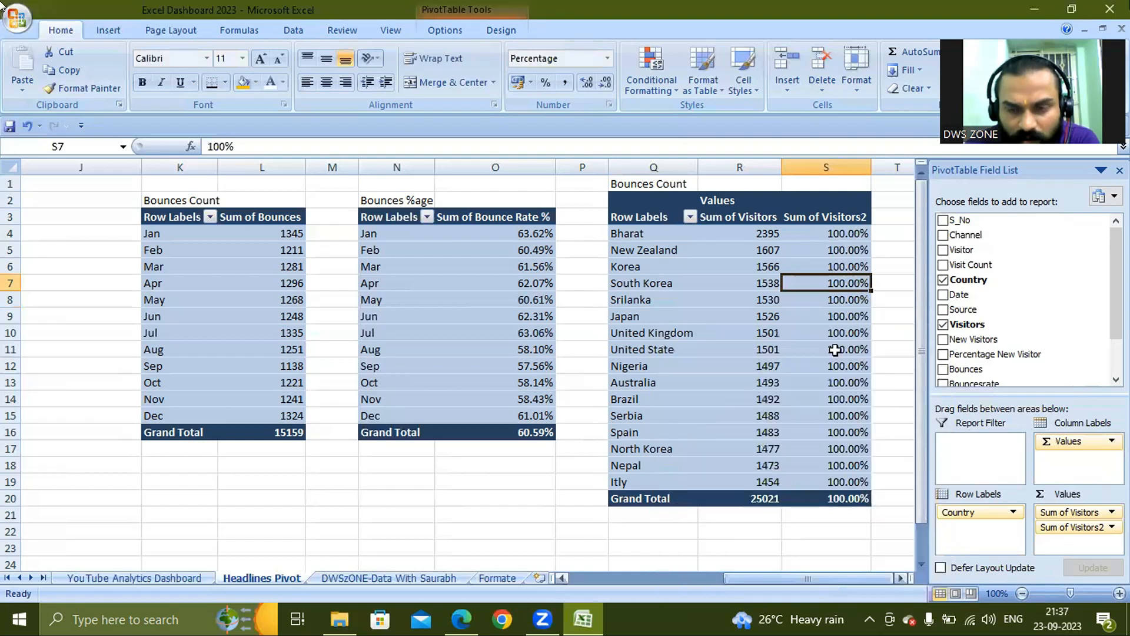
# - Show the second Visitors column of the country pivot table as Running Total in, with S_No as the base field
pyautogui.rightClick(836, 336)
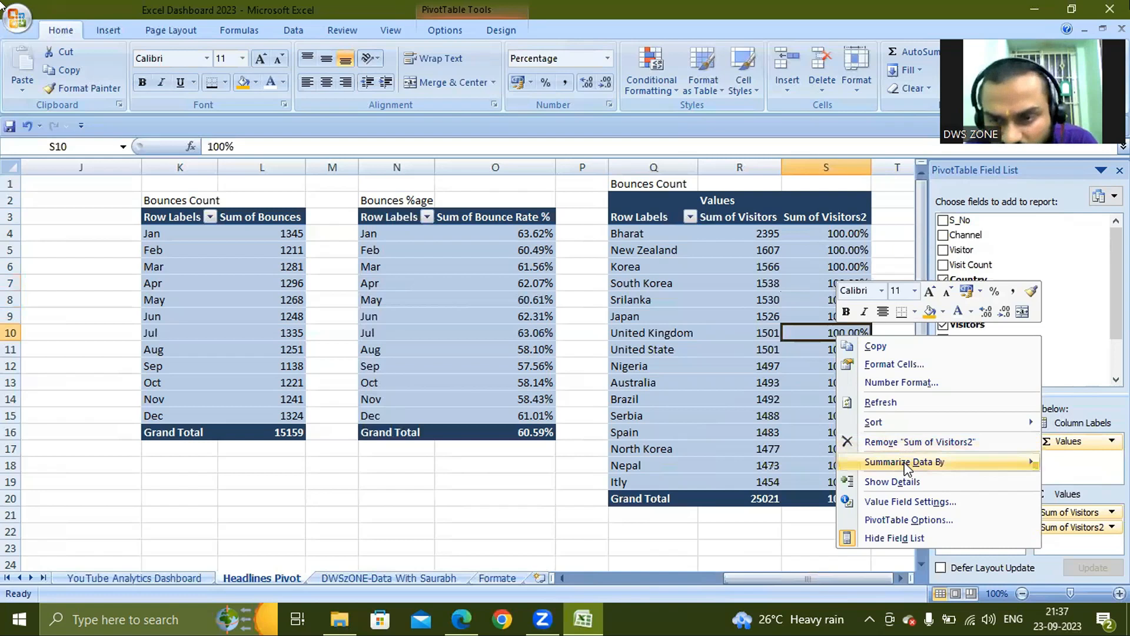
pyautogui.moveTo(905, 467)
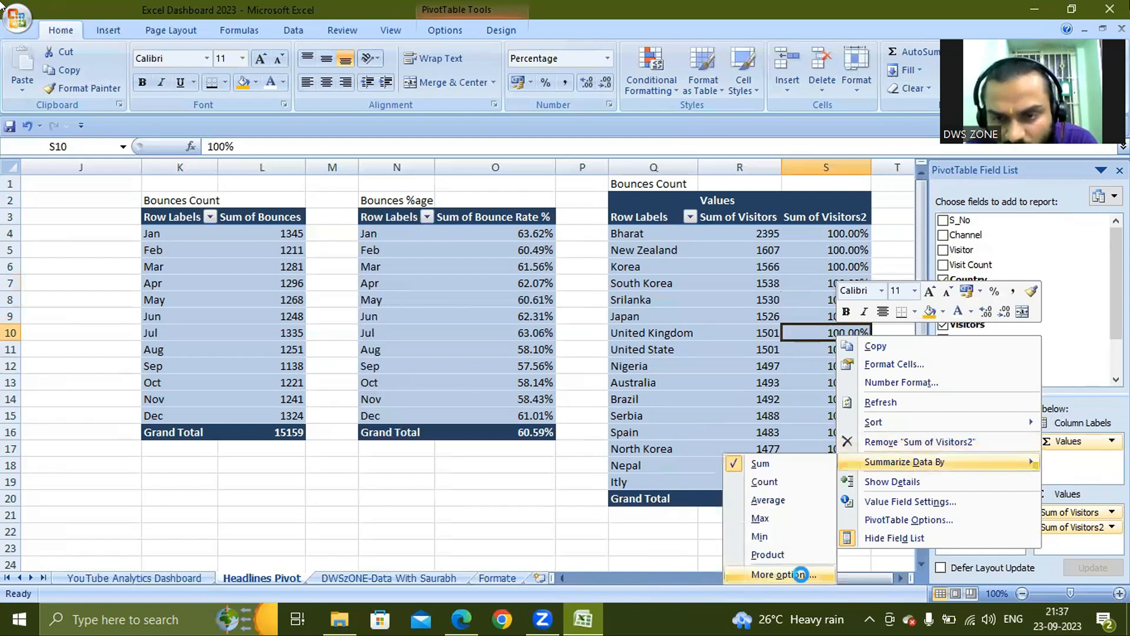
pyautogui.click(800, 574)
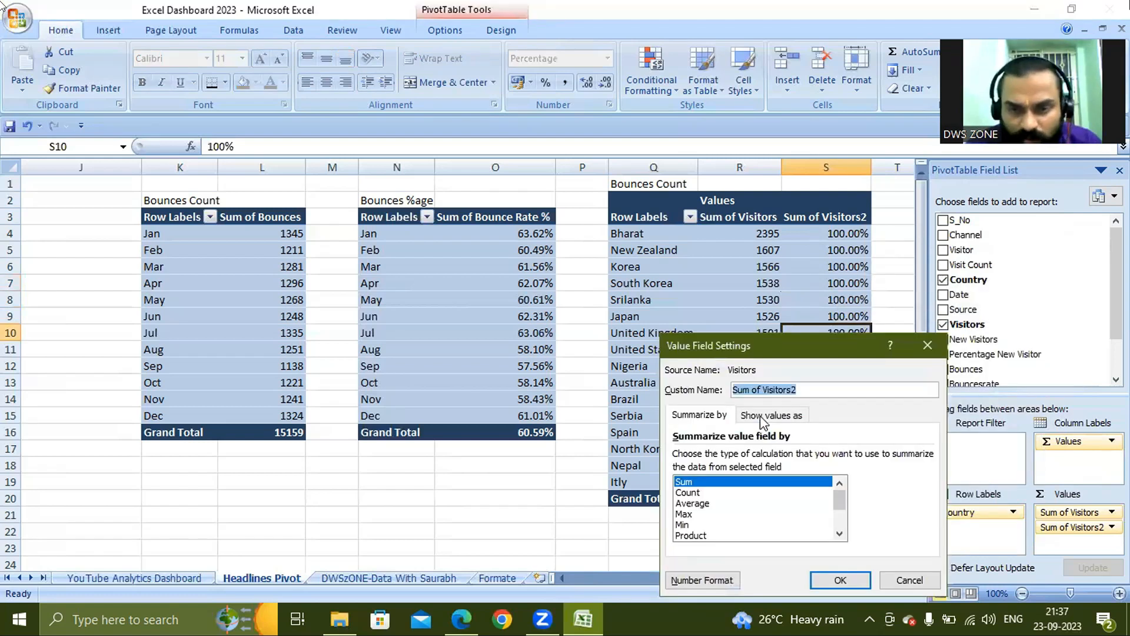
pyautogui.click(760, 416)
pyautogui.click(730, 458)
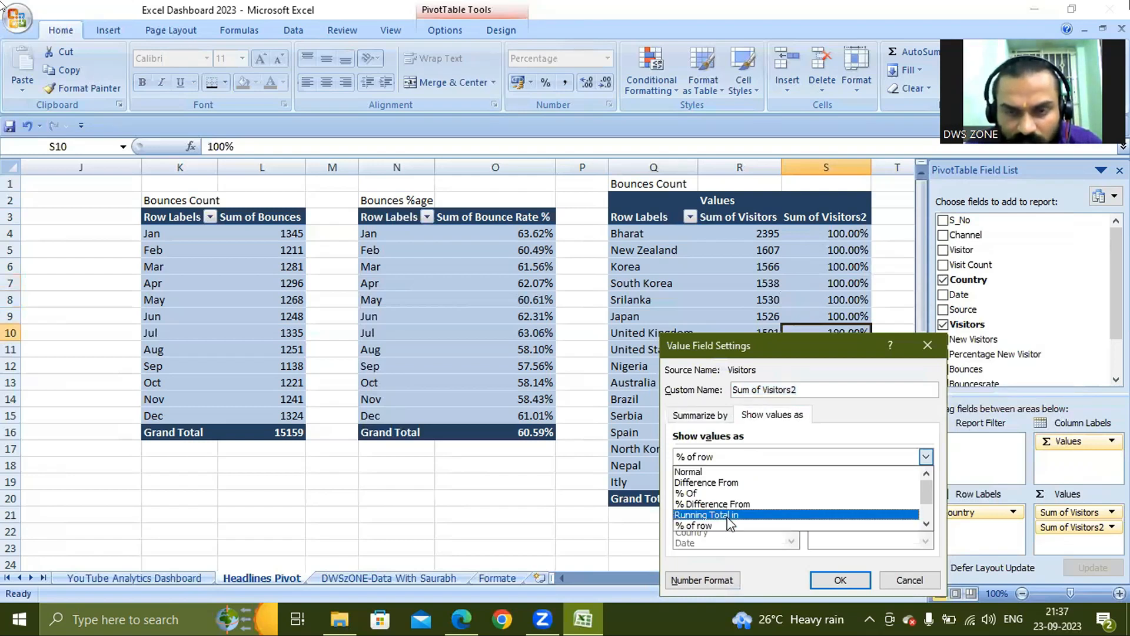
pyautogui.click(726, 515)
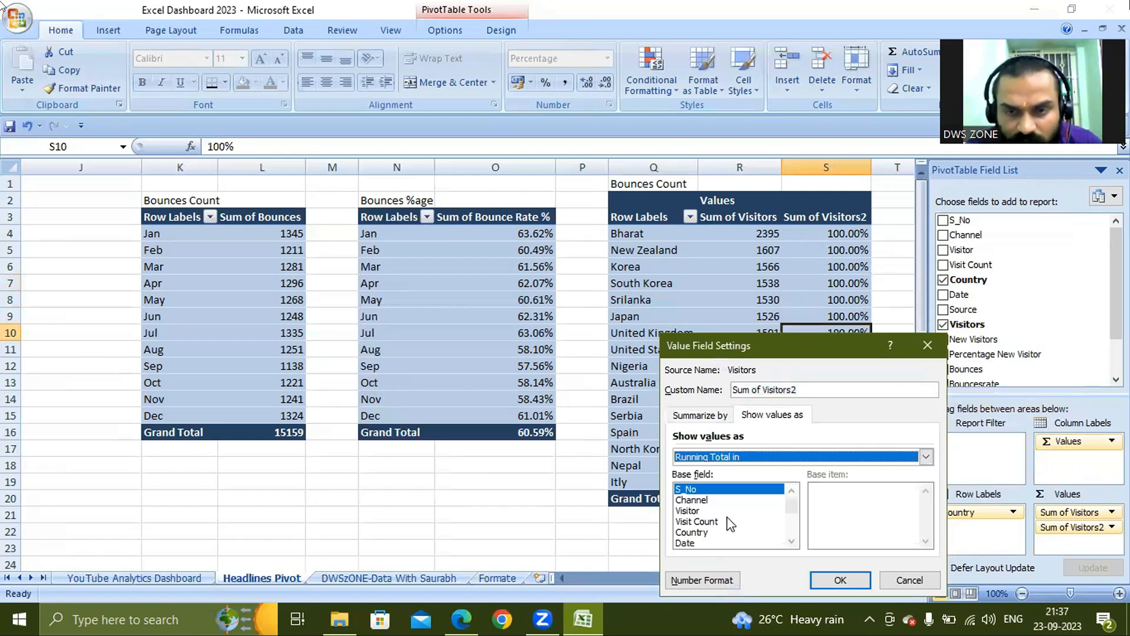
pyautogui.click(846, 581)
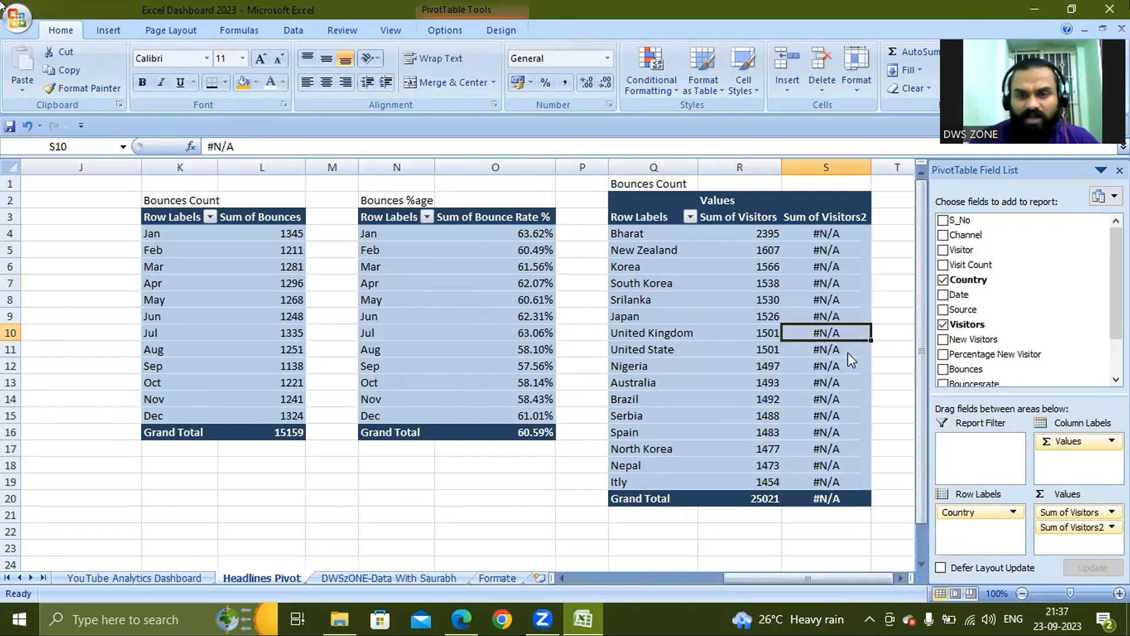
# - Reopen the value settings of the second Visitors column in the country pivot table and choose Visitors as the running total's base field
pyautogui.rightClick(848, 352)
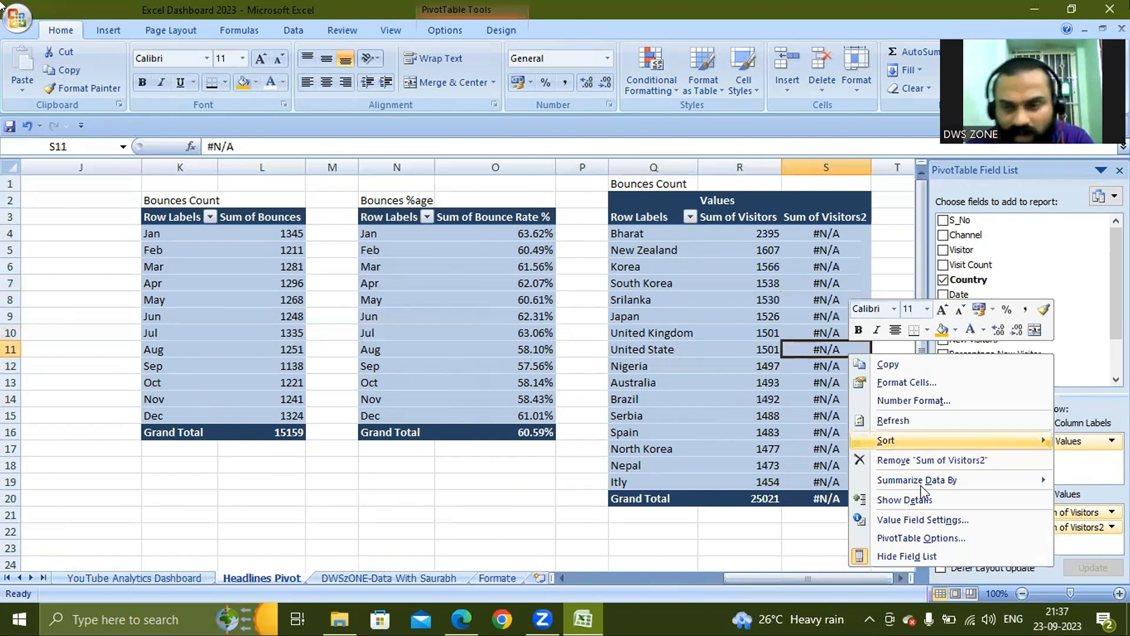
pyautogui.moveTo(921, 486)
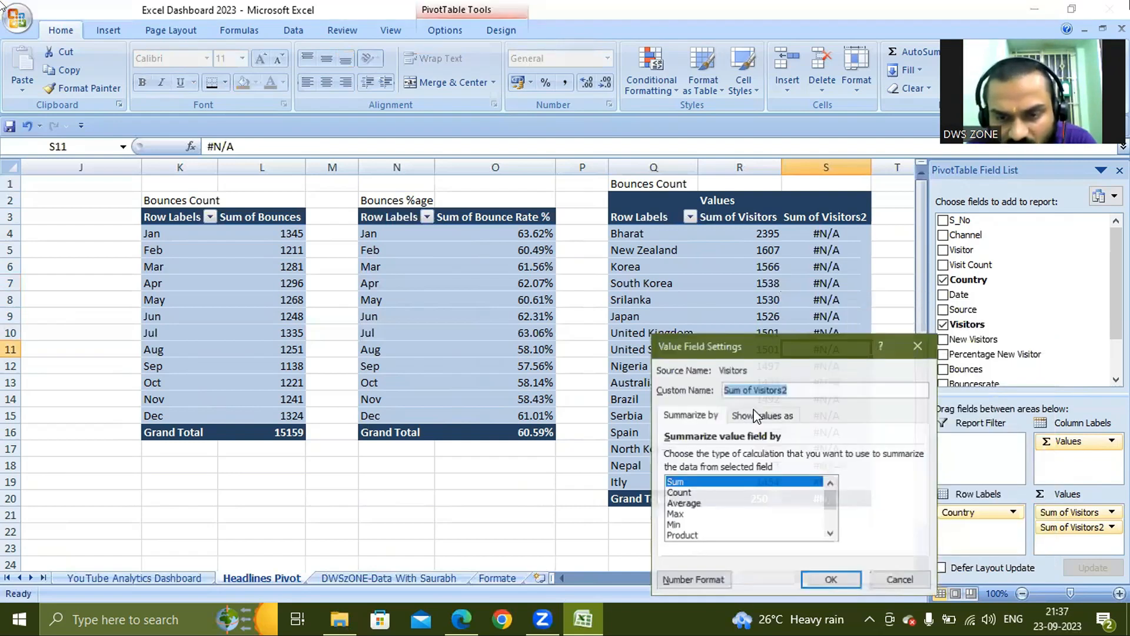
pyautogui.click(759, 416)
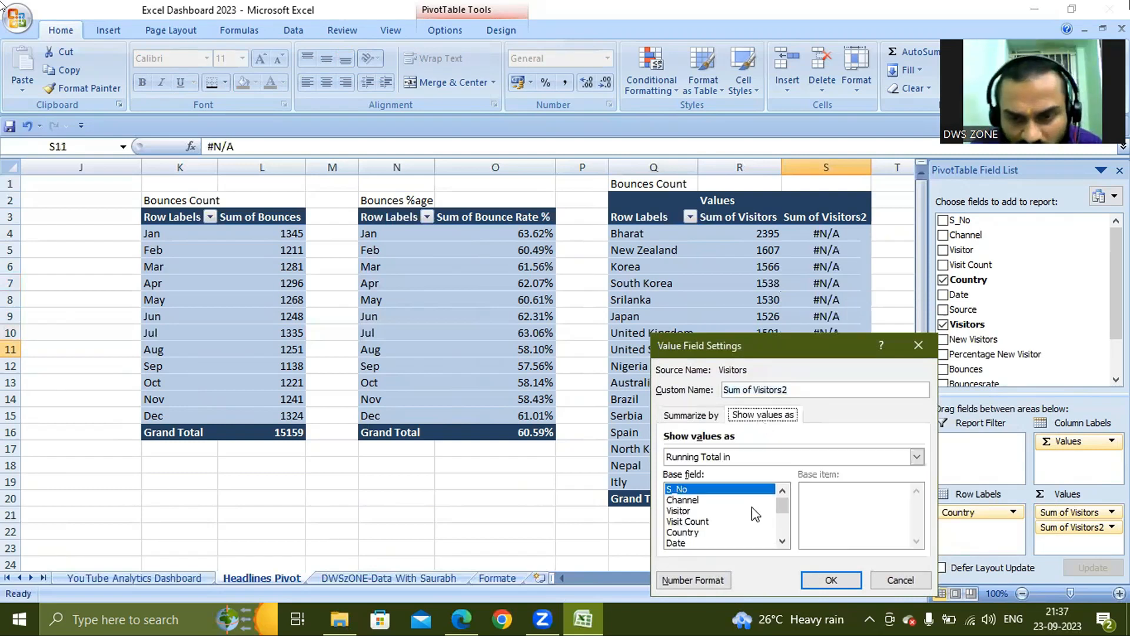
pyautogui.scroll(-4, 783, 511)
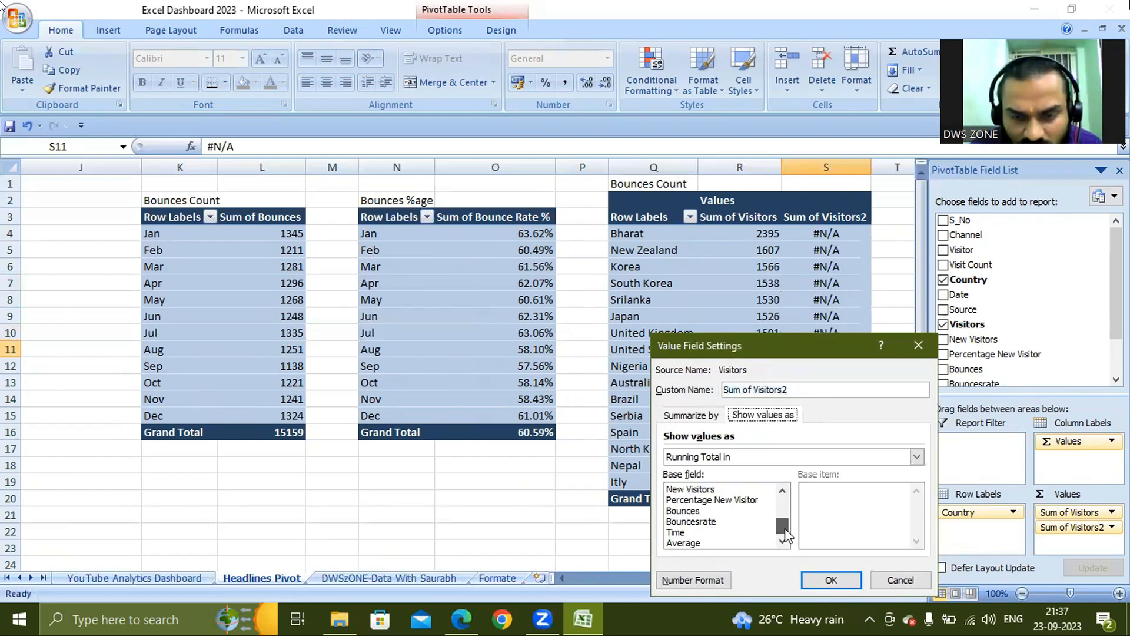
pyautogui.scroll(4, 783, 506)
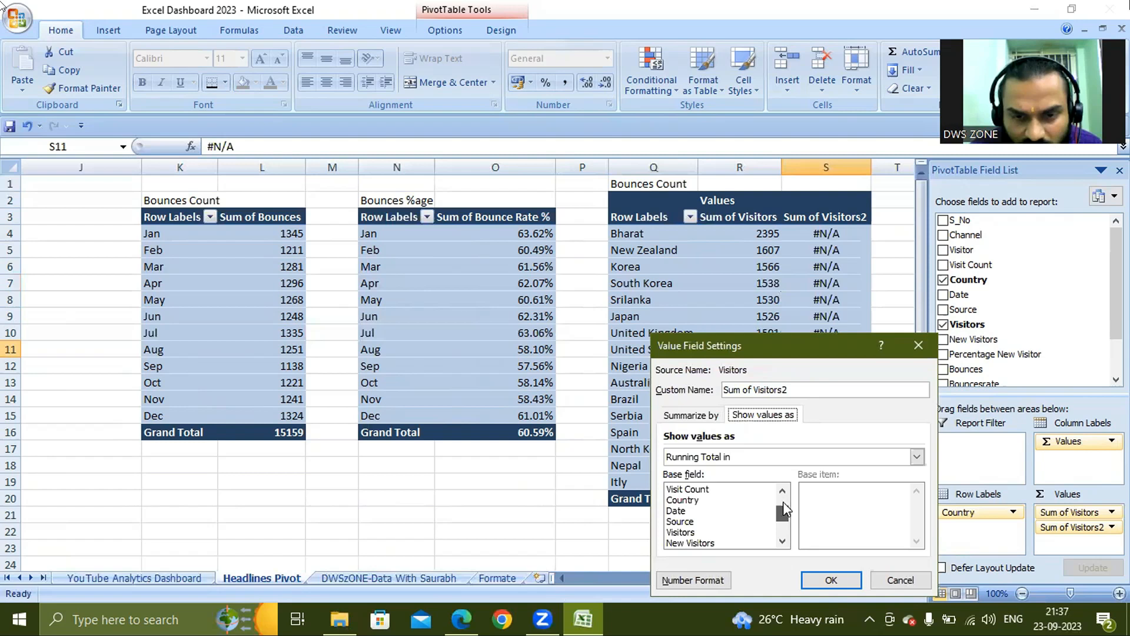
pyautogui.click(783, 503)
pyautogui.scroll(-3, 784, 521)
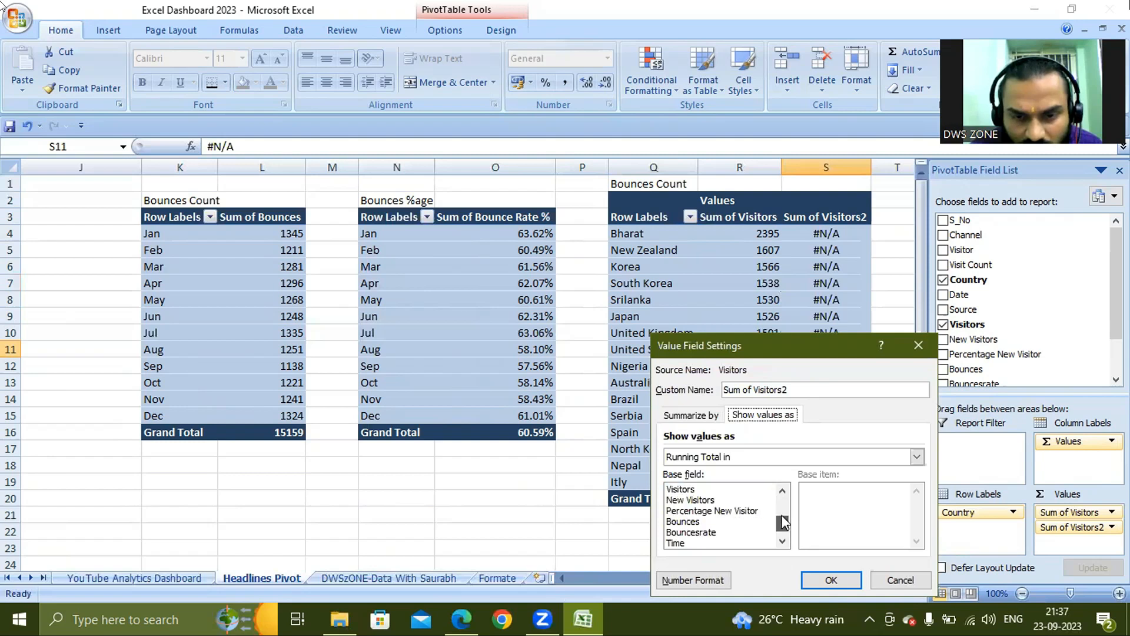
pyautogui.scroll(1, 784, 518)
pyautogui.moveTo(782, 506)
pyautogui.mouseDown()
pyautogui.moveTo(780, 492)
pyautogui.moveTo(782, 508)
pyautogui.mouseUp()
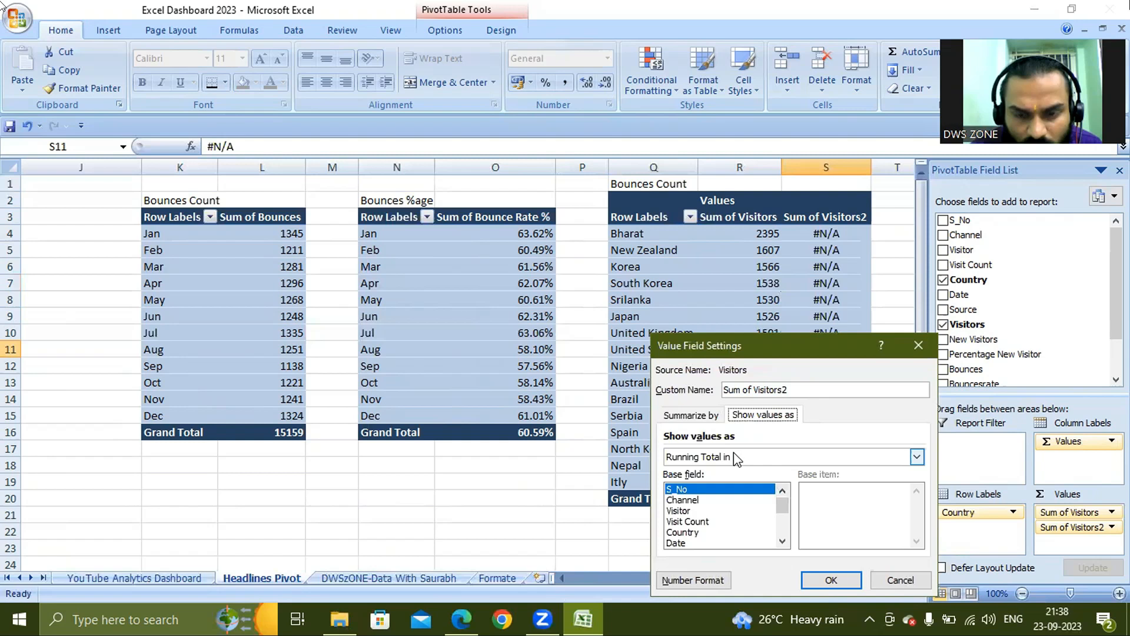
pyautogui.press('Tab')
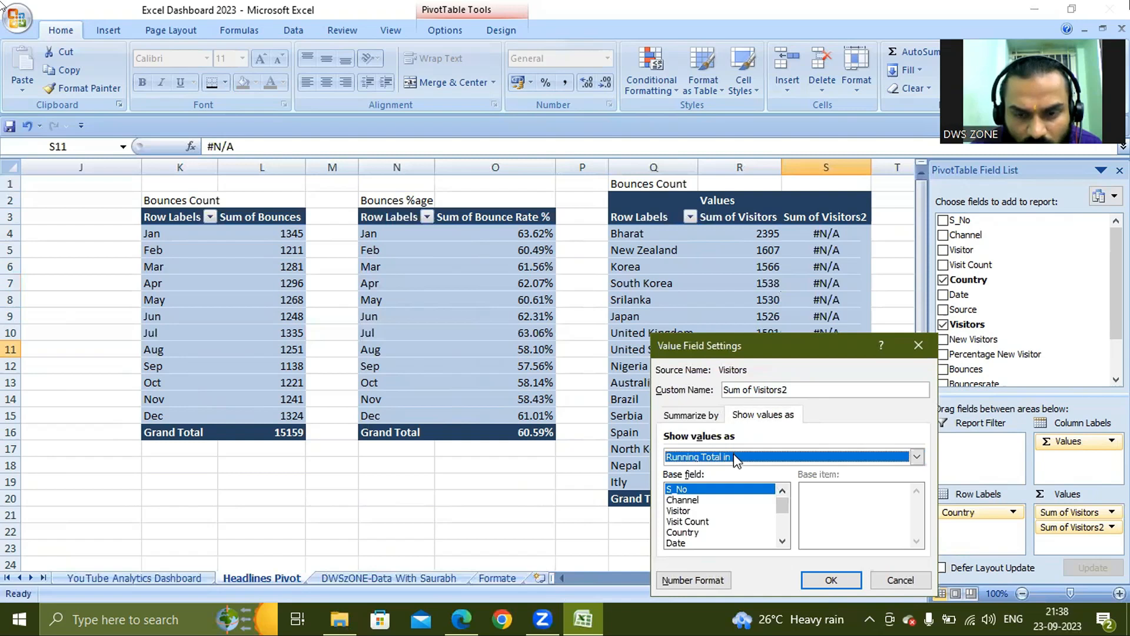
pyautogui.click(782, 541)
pyautogui.click(783, 542)
pyautogui.click(783, 542)
pyautogui.click(783, 542)
pyautogui.click(783, 542)
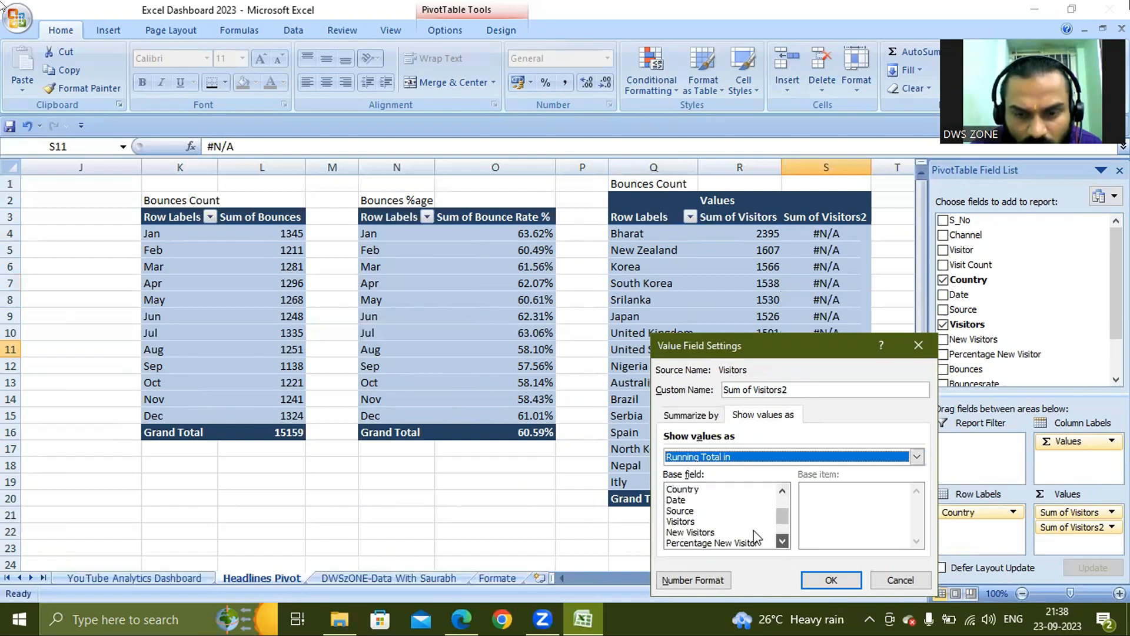
pyautogui.click(701, 511)
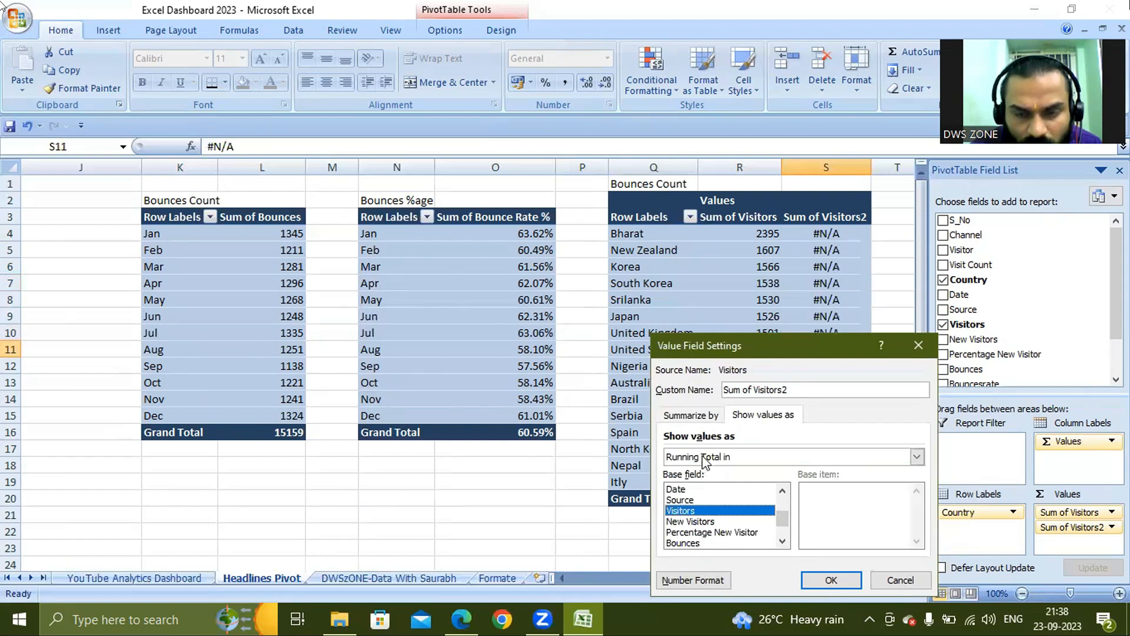
# - Show the second Visitors column as % Of, with Visitors as the base field and 1 as the base item
pyautogui.click(703, 457)
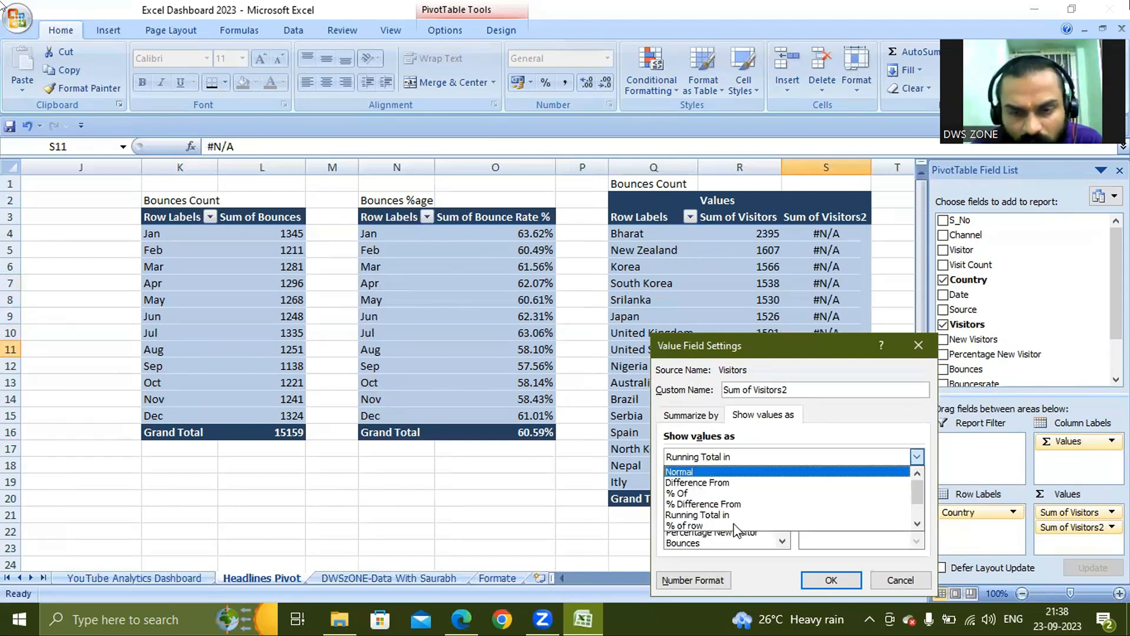
pyautogui.click(693, 493)
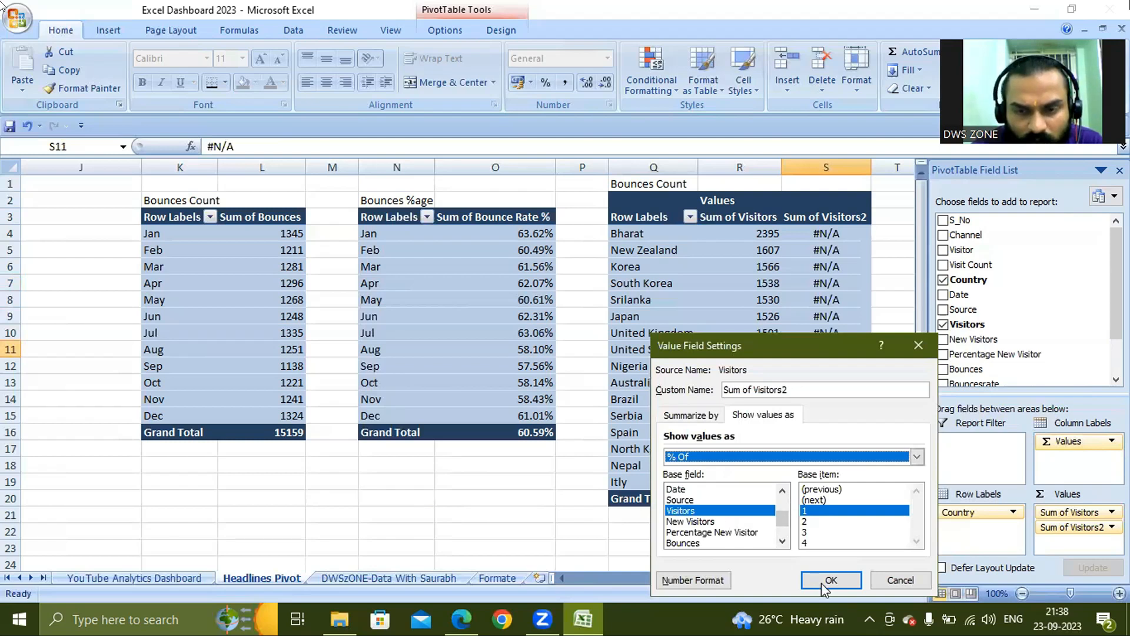
pyautogui.press('Return')
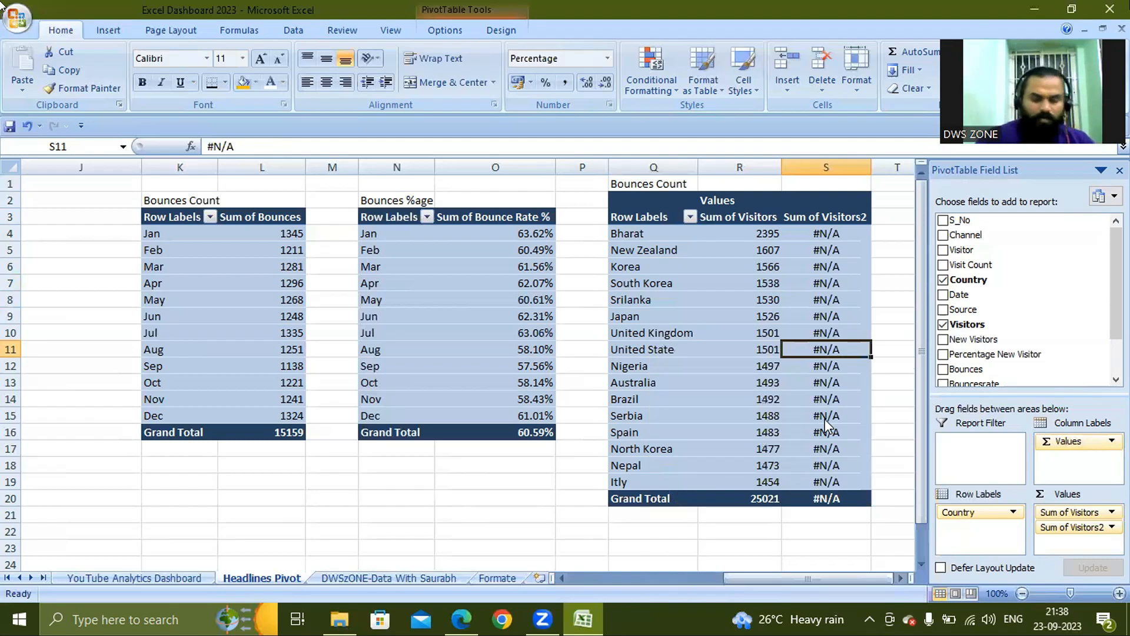
pyautogui.rightClick(827, 423)
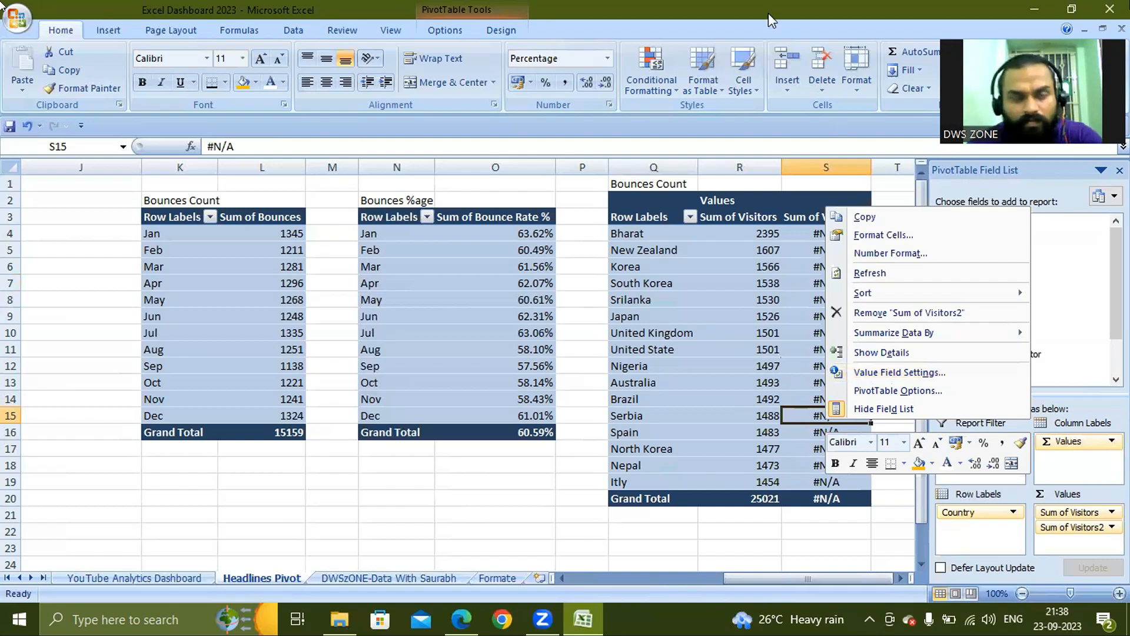
pyautogui.click(1003, 28)
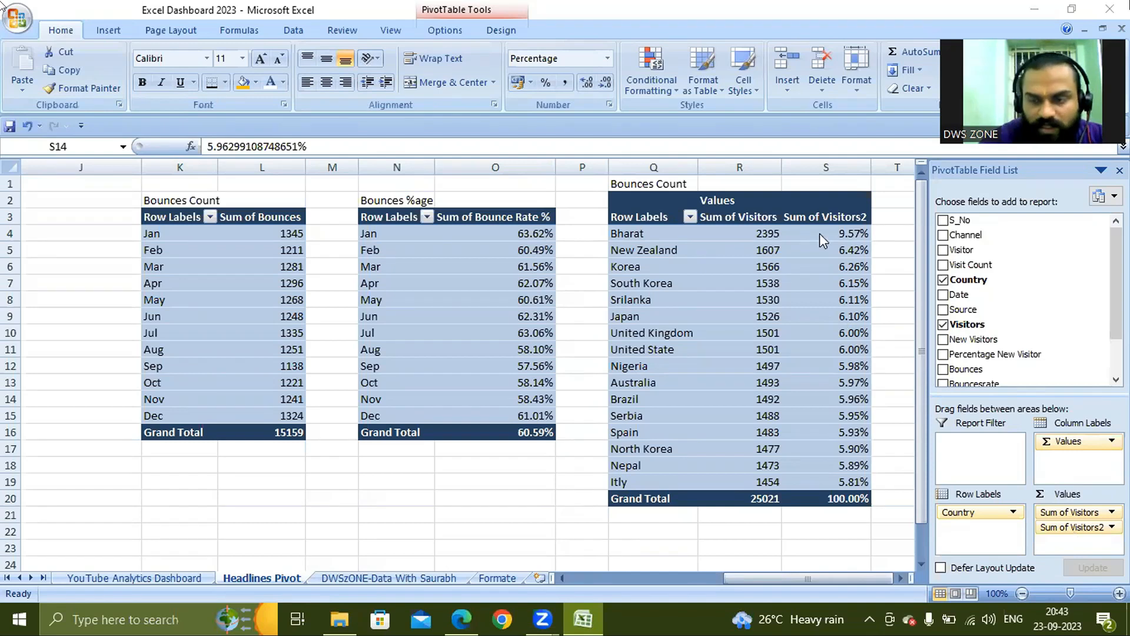
# - Show the values of the second Visitors column in the country pivot table as % of total
pyautogui.click(846, 257)
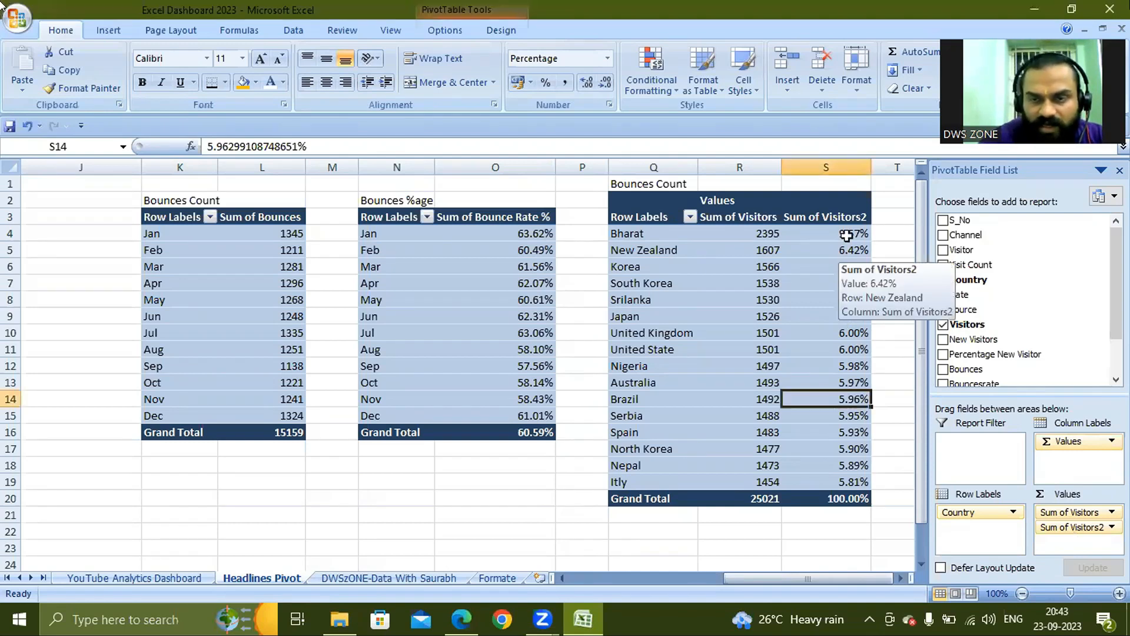
pyautogui.rightClick(847, 235)
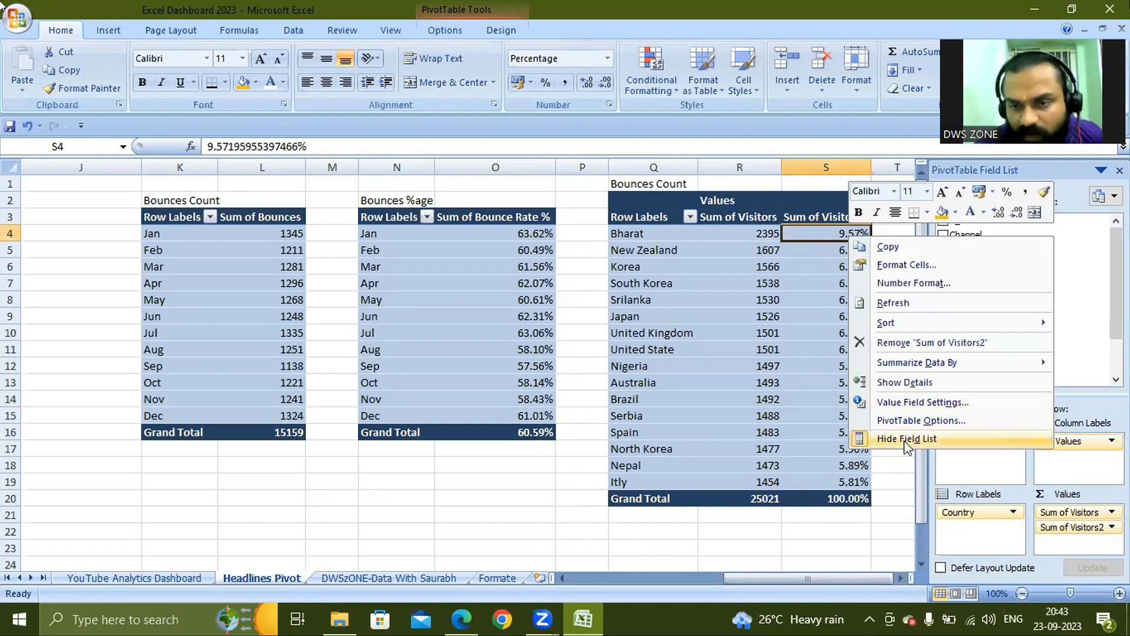
pyautogui.moveTo(904, 366)
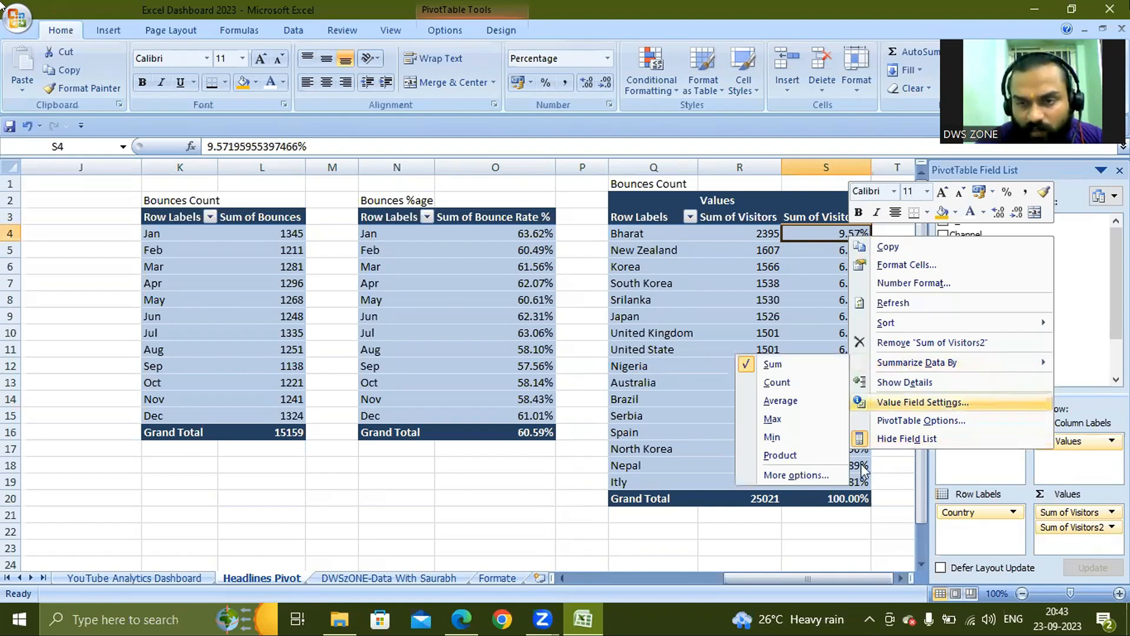
pyautogui.click(824, 475)
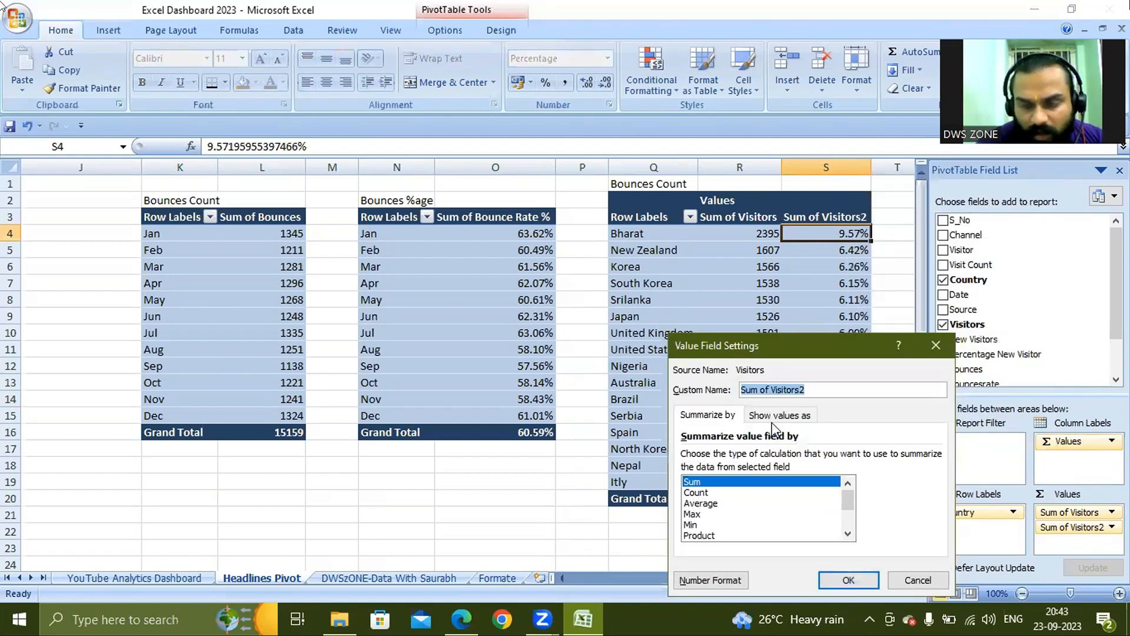
pyautogui.click(777, 415)
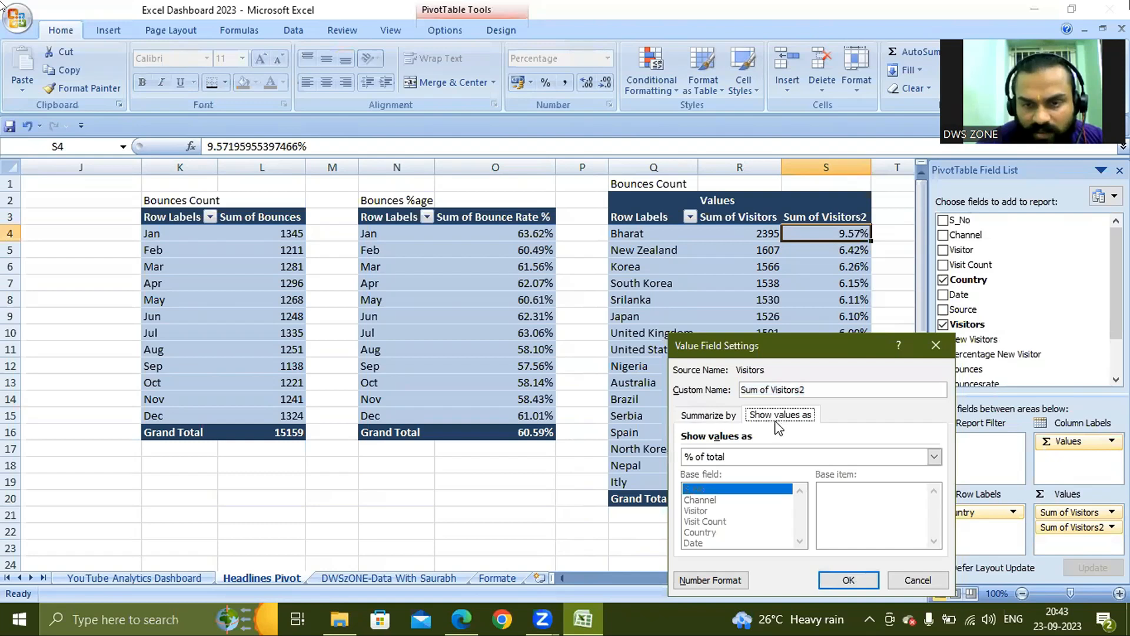
pyautogui.click(750, 458)
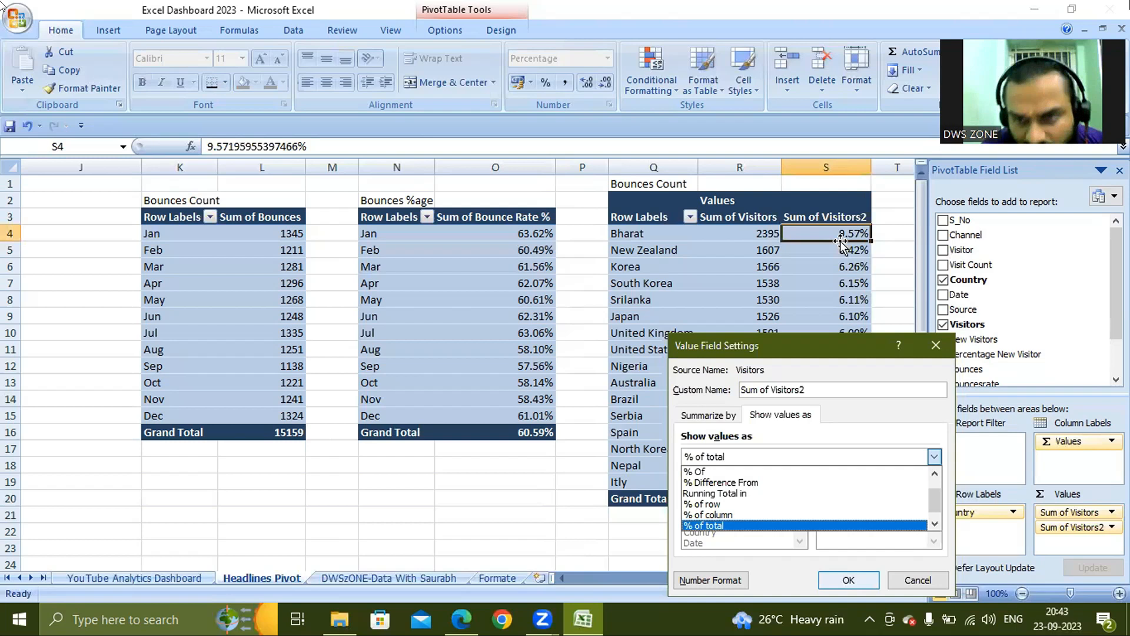
pyautogui.click(843, 579)
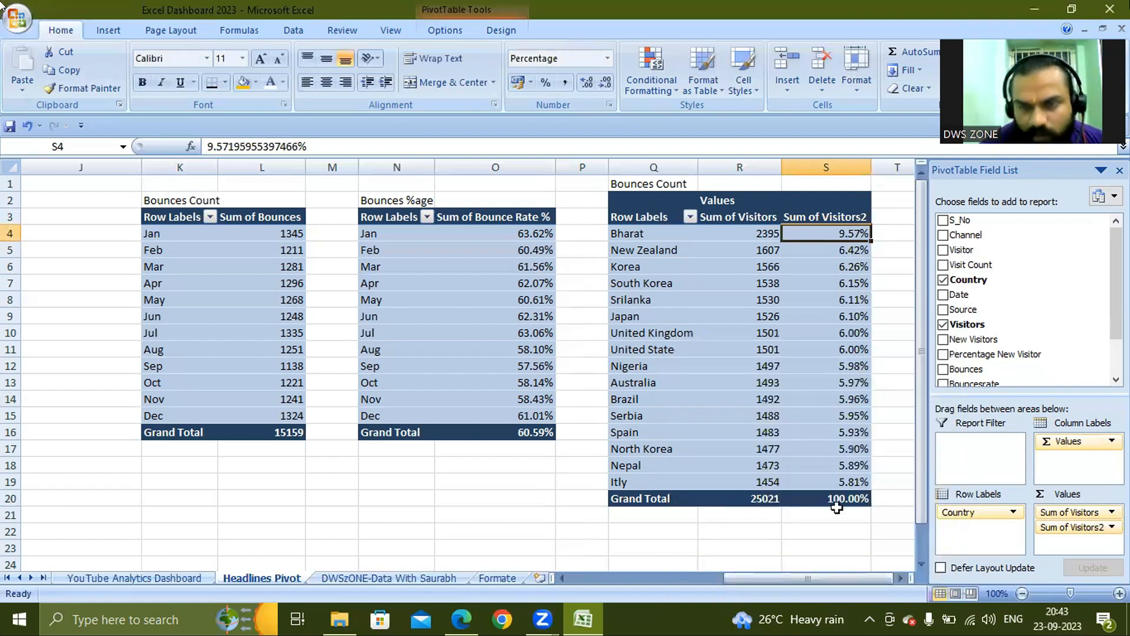
pyautogui.click(837, 530)
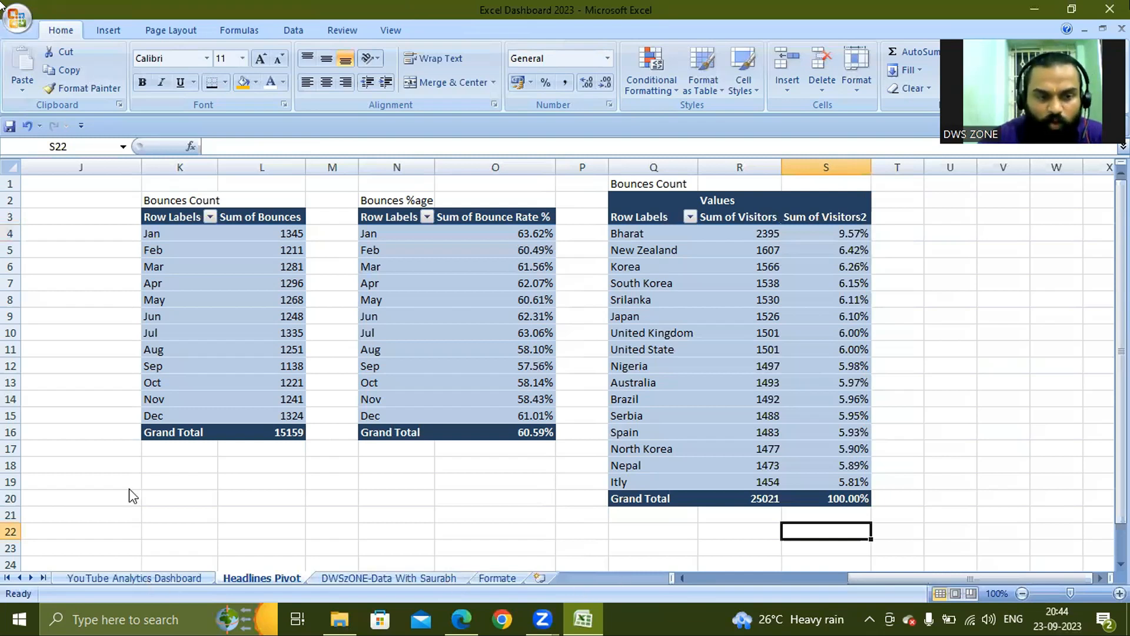
# - Link cell B19 under Top 10 Visitors Country on the YouTube Analytics Dashboard sheet to the first country, cell Q4 of Headlines Pivot
pyautogui.hotkey('ctrl', 'pageup')
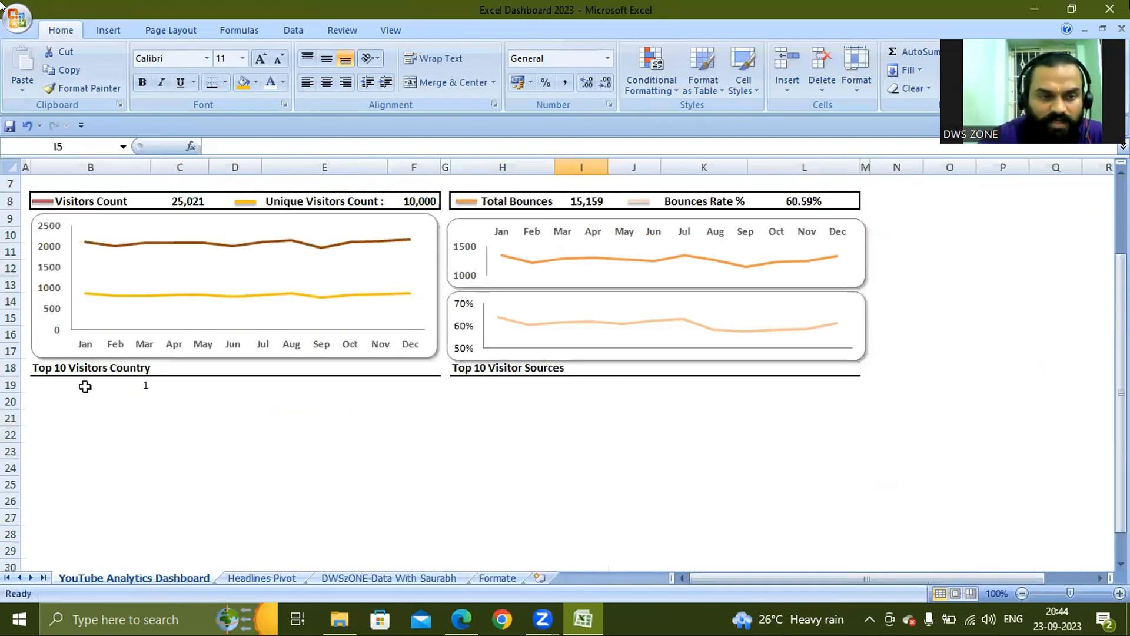
pyautogui.click(86, 386)
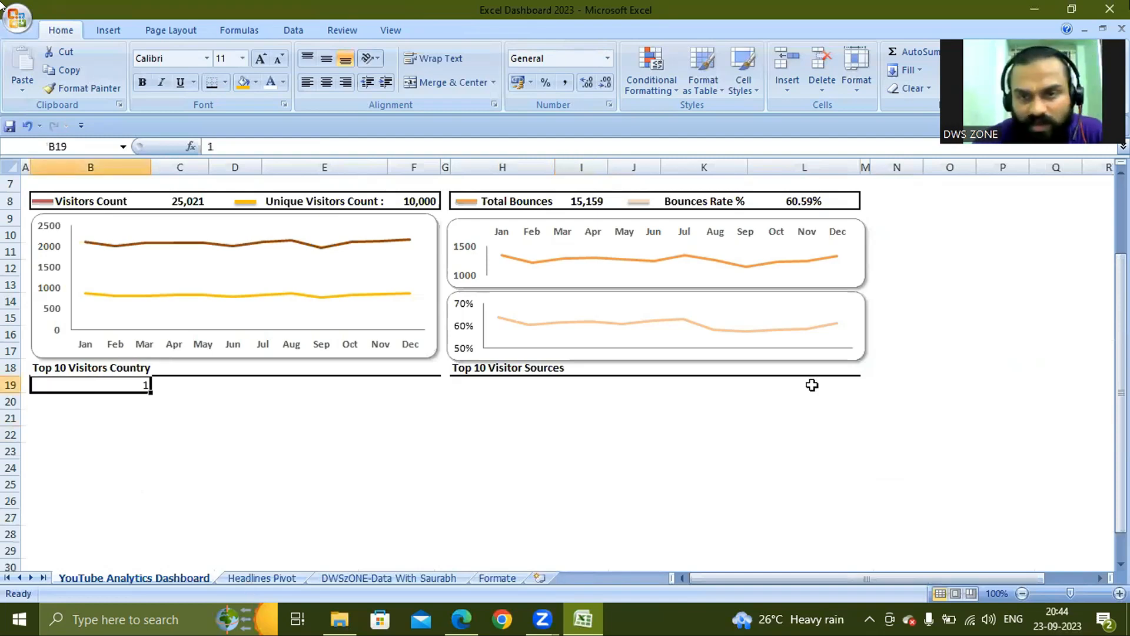
pyautogui.hotkey('ctrl', 'pagedown')
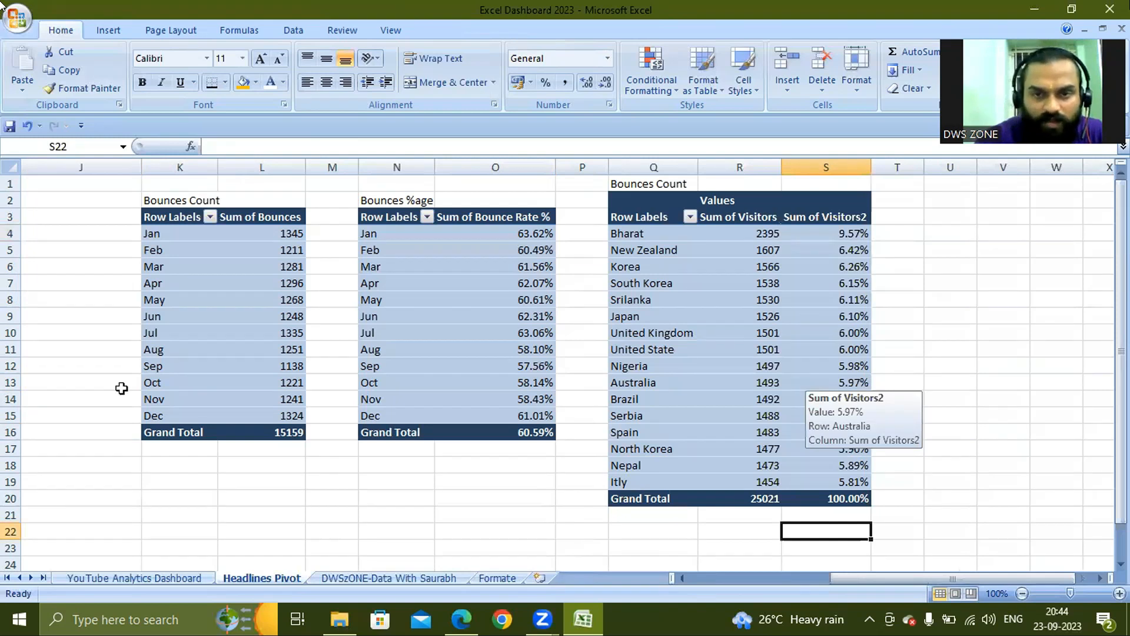
pyautogui.hotkey('ctrl', 'pageup')
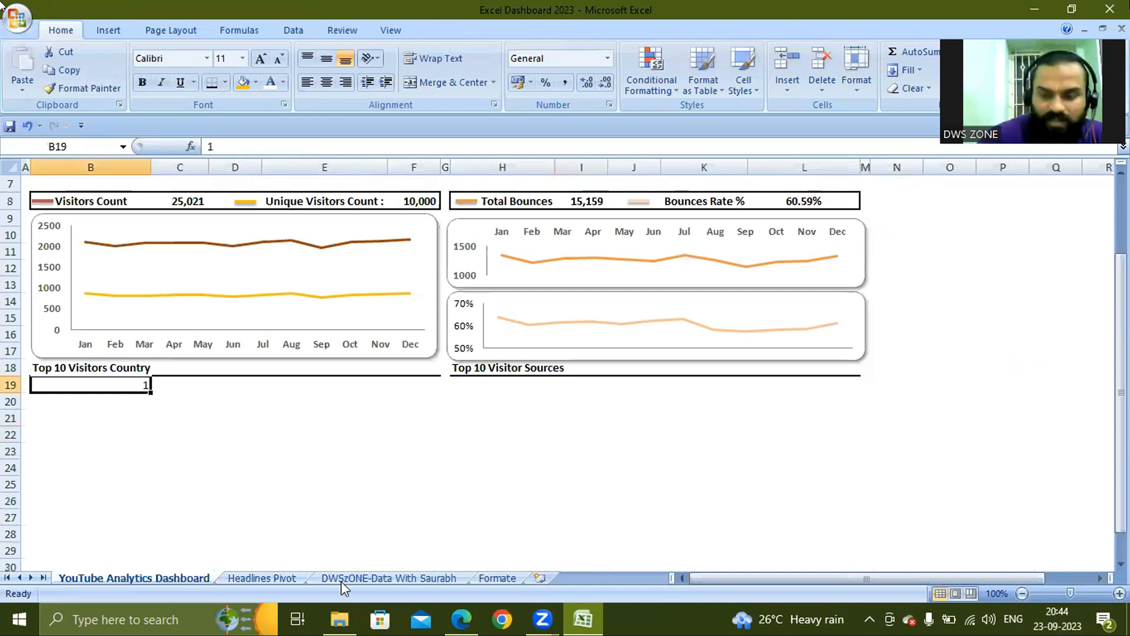
pyautogui.write('=')
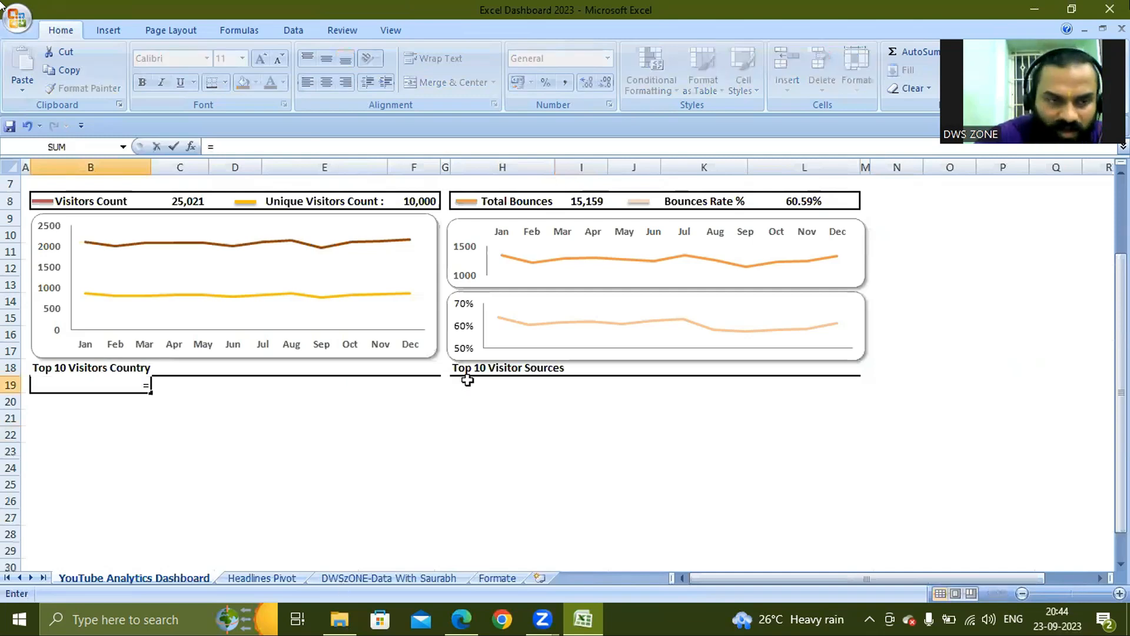
pyautogui.hotkey('ctrl', 'pagedown')
pyautogui.click(628, 233)
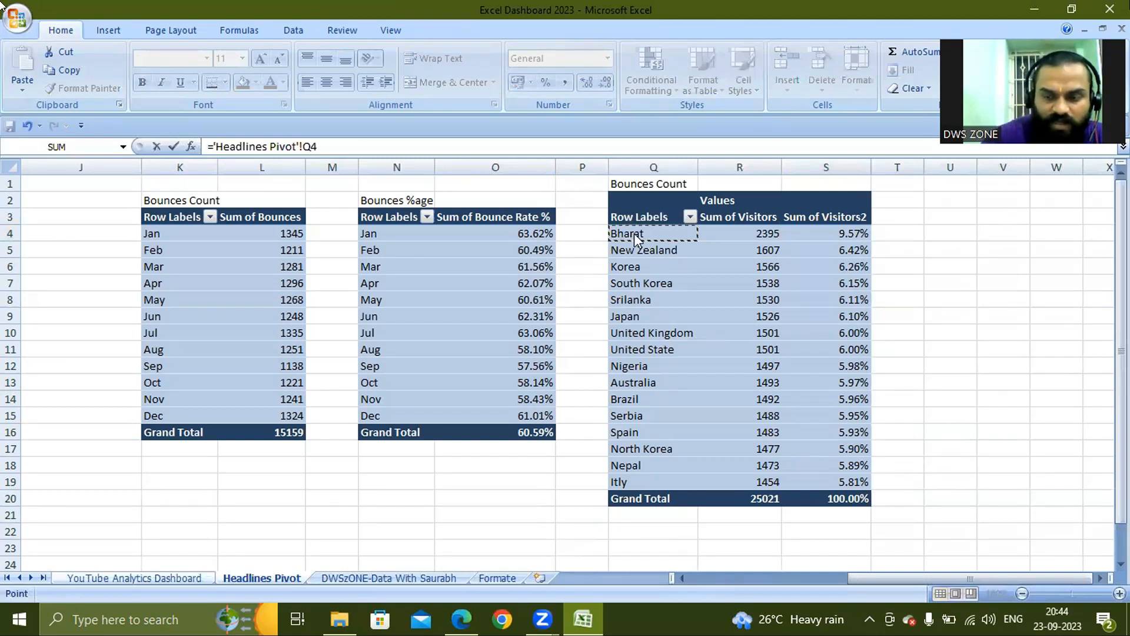
pyautogui.press('Return')
# - Copy the country formula in B19 down through B28 to list the top ten countries
pyautogui.hotkey('ctrl', 'c')
pyautogui.hotkey('shift', 'Down')
pyautogui.hotkey('shift', 'Down')
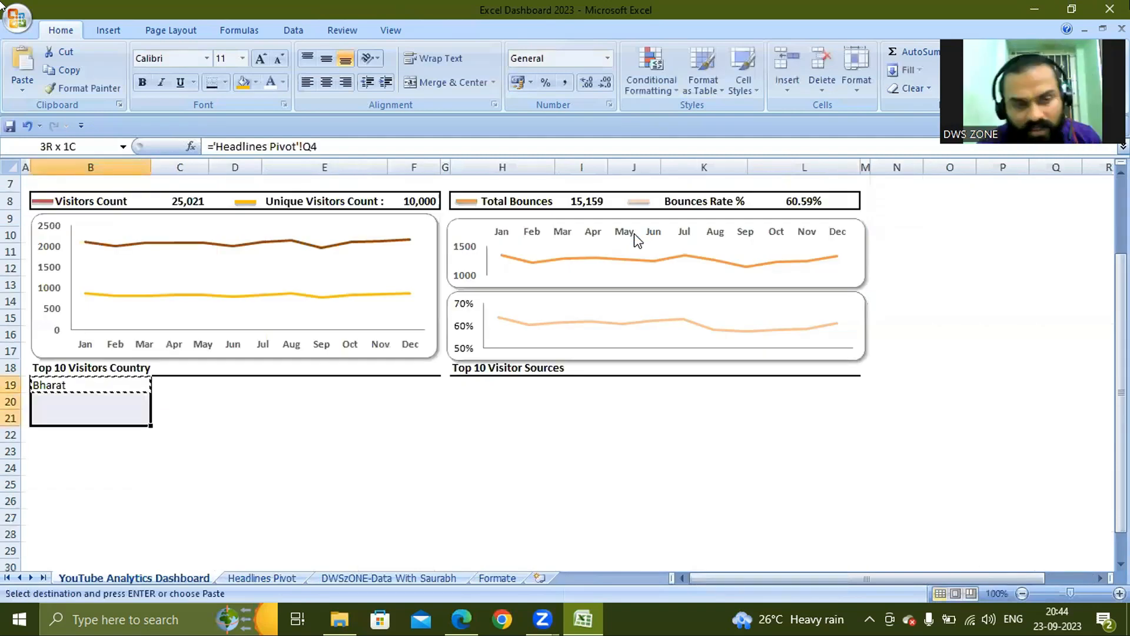
pyautogui.hotkey('shift', 'Up')
pyautogui.hotkey('shift', 'Up')
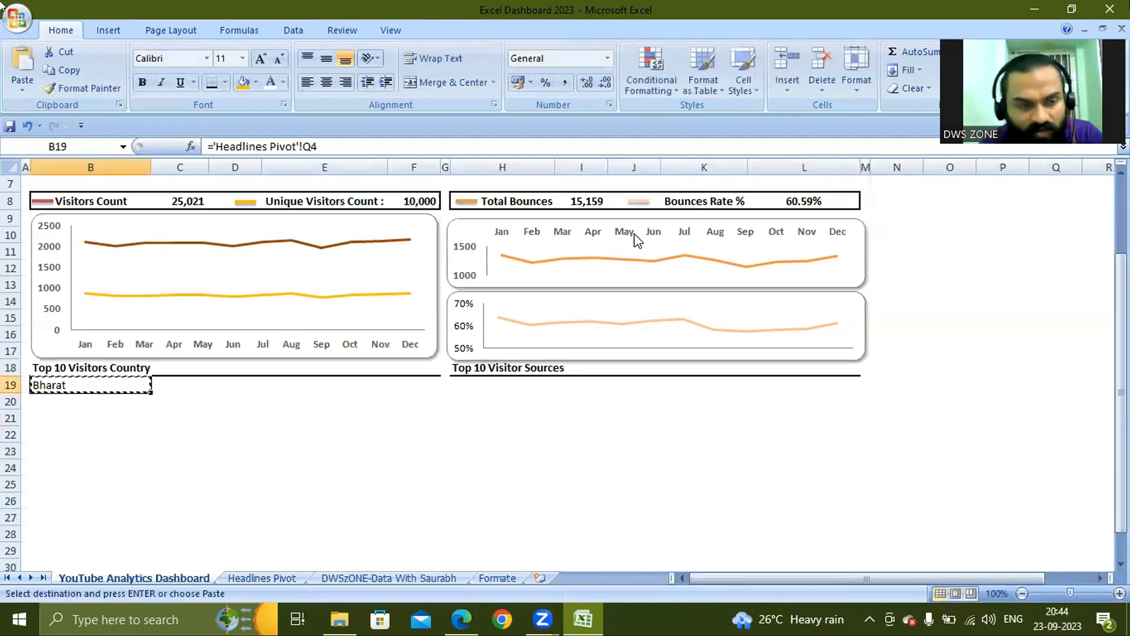
pyautogui.hotkey('shift', 'Down')
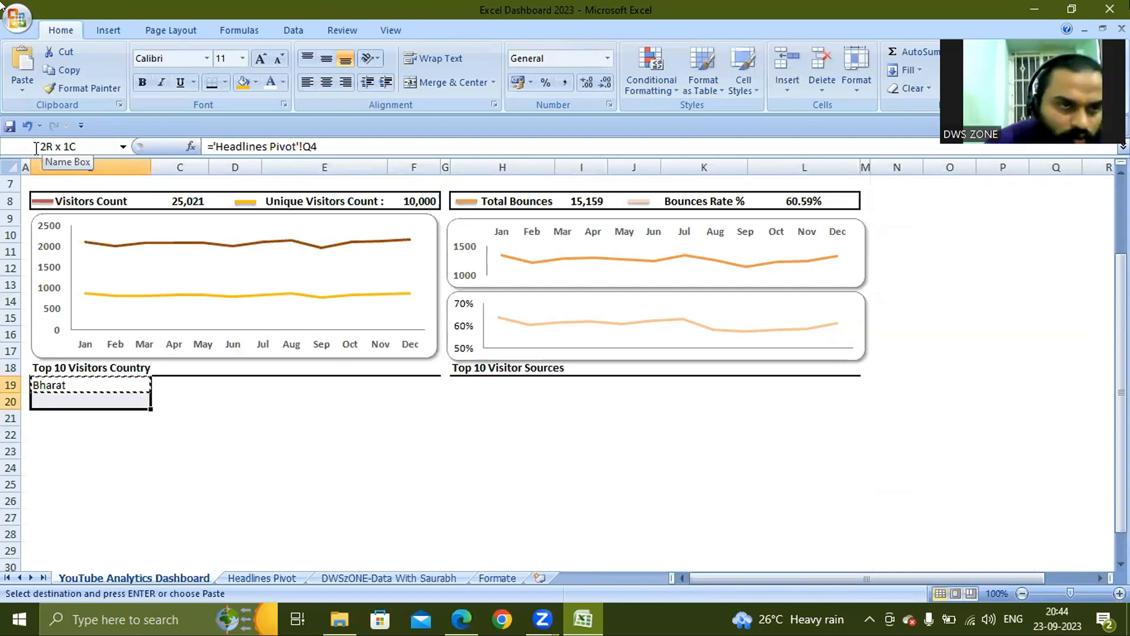
pyautogui.hotkey('shift', 'Down')
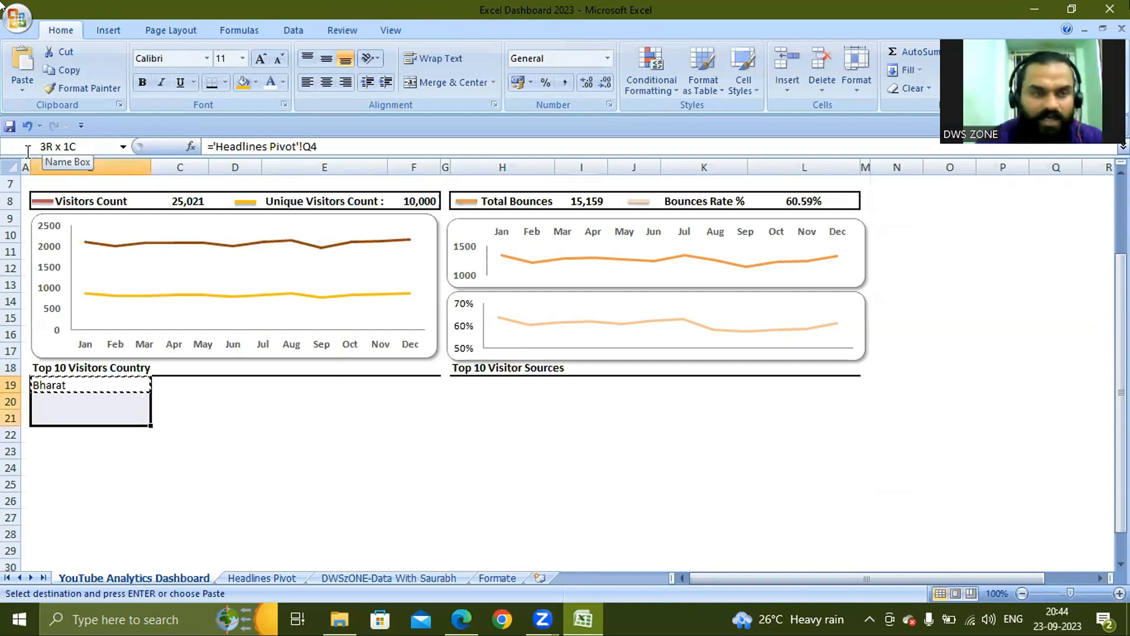
pyautogui.hotkey('shift', 'Down')
pyautogui.hotkey('shift', 'Down')
pyautogui.hotkey('shift', 'Down')
pyautogui.hotkey('shift', 'Down')
pyautogui.hotkey('shift', 'Down')
pyautogui.hotkey('shift', 'Down')
pyautogui.hotkey('shift', 'Down')
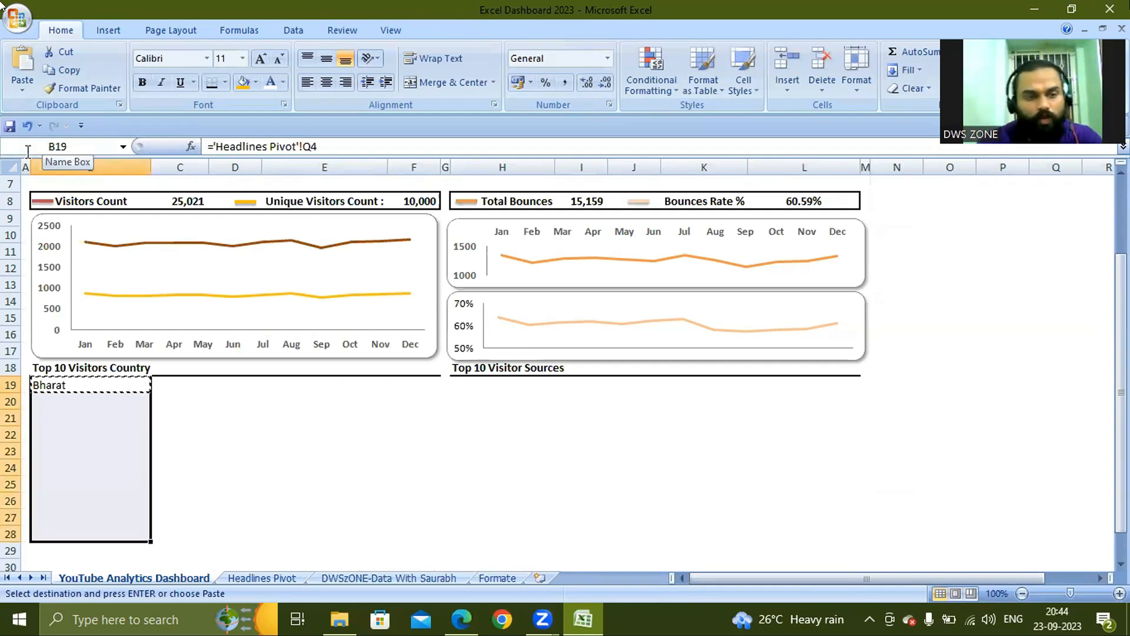
pyautogui.hotkey('ctrl', 'v')
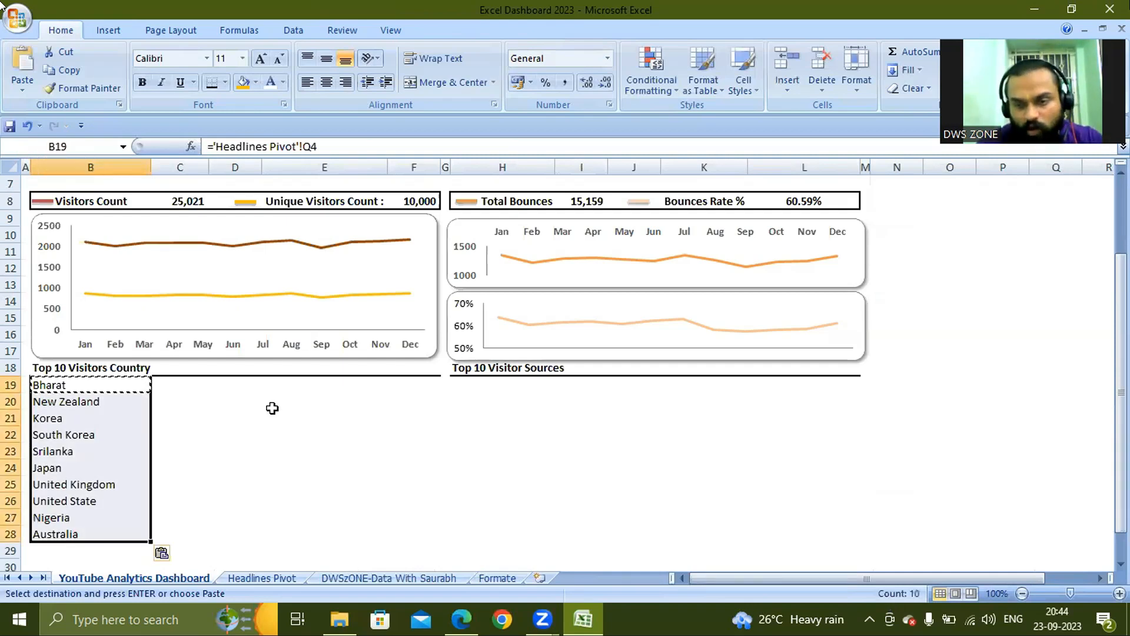
# - Link cell C19 of the dashboard to Bharat's Sum of Visitors value in the country pivot table on Headlines Pivot
pyautogui.press('Right')
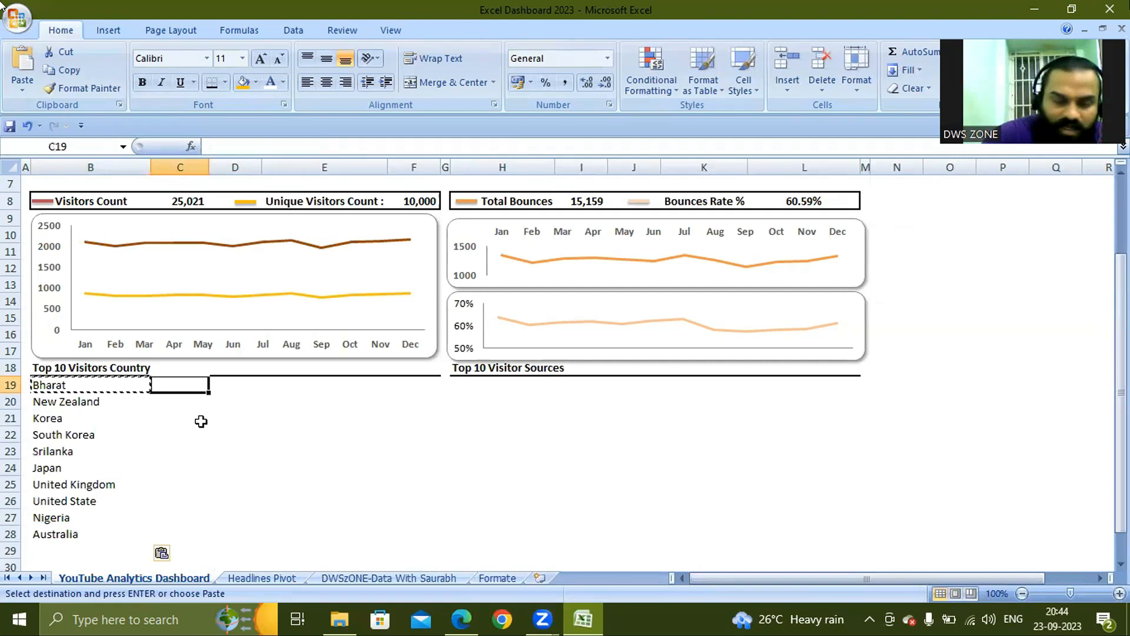
pyautogui.write('=')
pyautogui.click(254, 578)
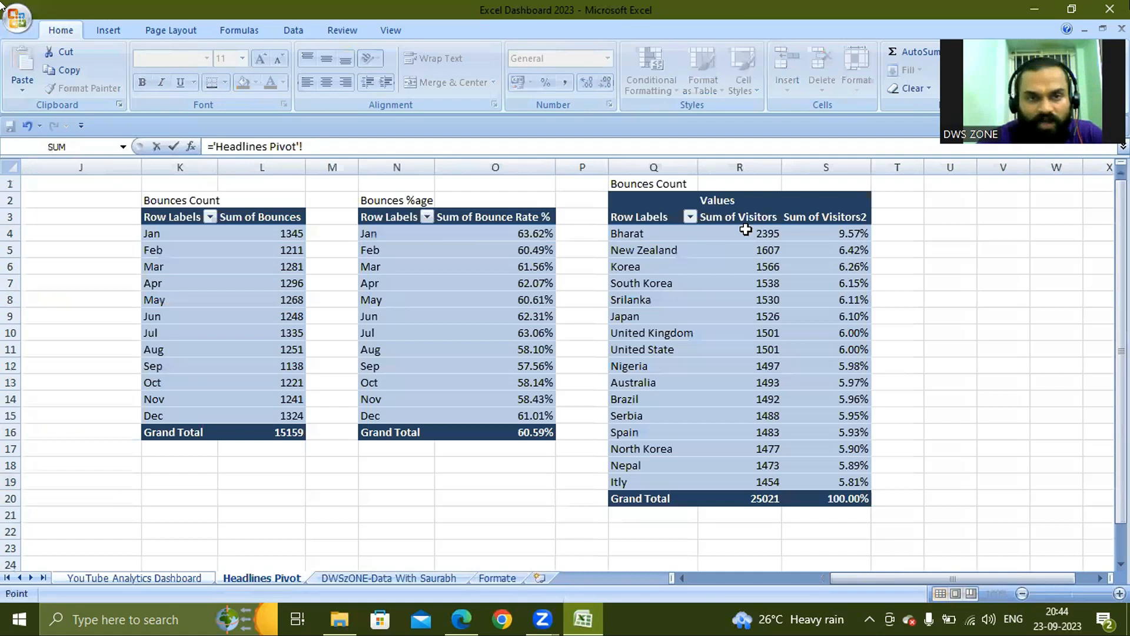
pyautogui.click(745, 230)
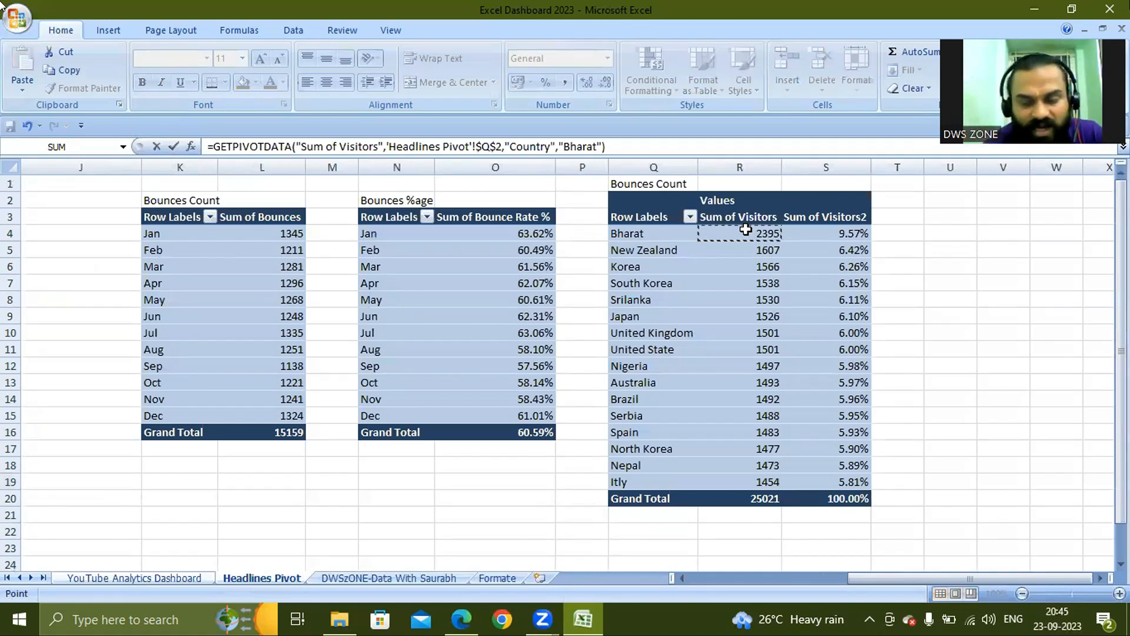
pyautogui.press('Return')
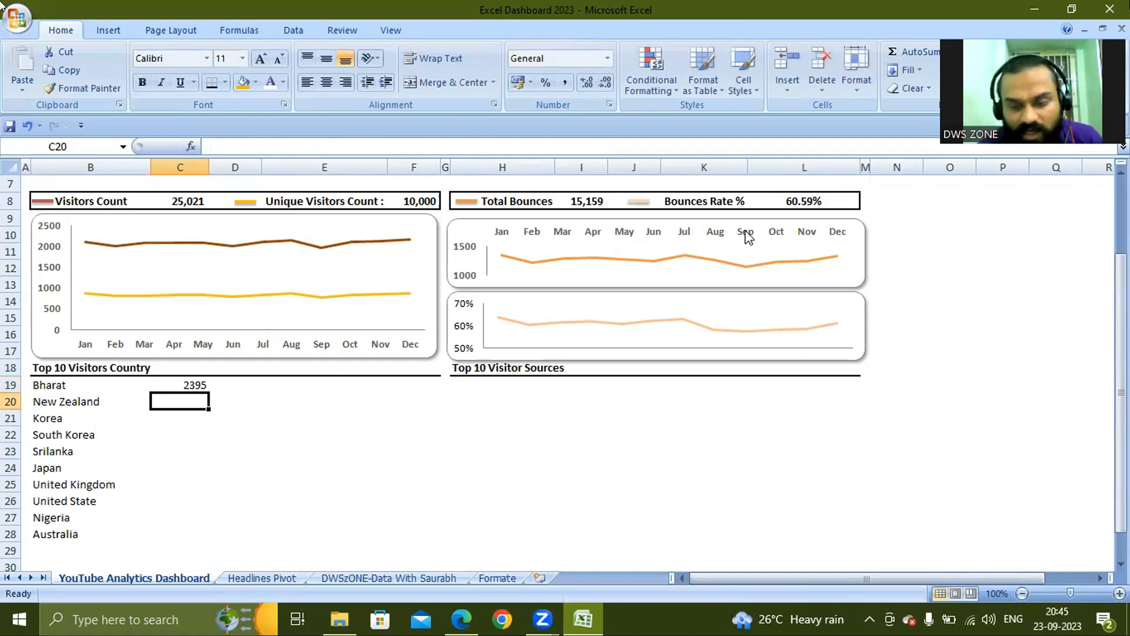
pyautogui.press('Up')
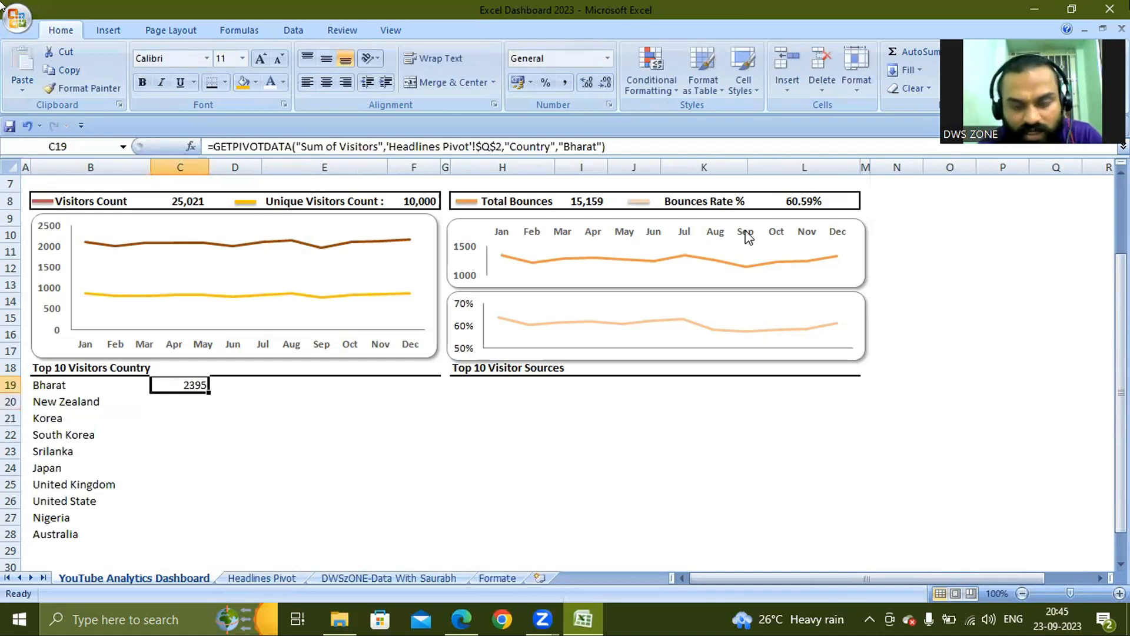
# - Try to fill the visitor counts by copying the GETPIVOTDATA formula in C19 down through C28
pyautogui.hotkey('ctrl', 'c')
pyautogui.hotkey('shift', 'Down')
pyautogui.hotkey('shift', 'Down')
pyautogui.hotkey('shift', 'Down')
pyautogui.hotkey('shift', 'Down')
pyautogui.hotkey('shift', 'Down')
pyautogui.hotkey('shift', 'Down')
pyautogui.hotkey('shift', 'Down')
pyautogui.hotkey('shift', 'Down')
pyautogui.hotkey('shift', 'Down')
pyautogui.hotkey('ctrl', 'v')
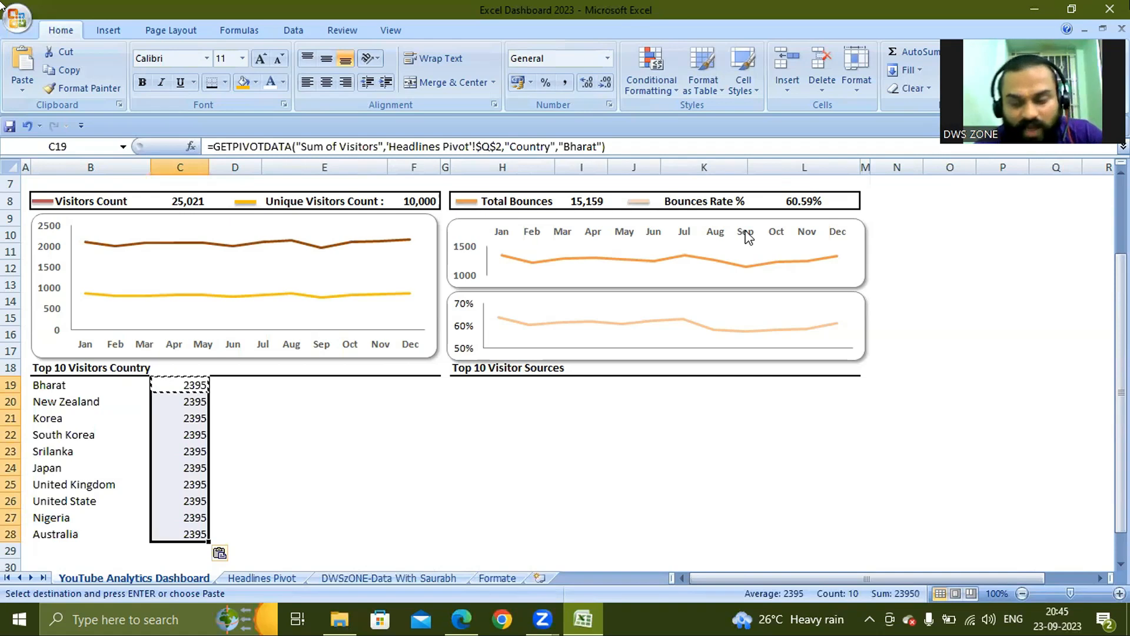
pyautogui.press('Up')
pyautogui.press('Down')
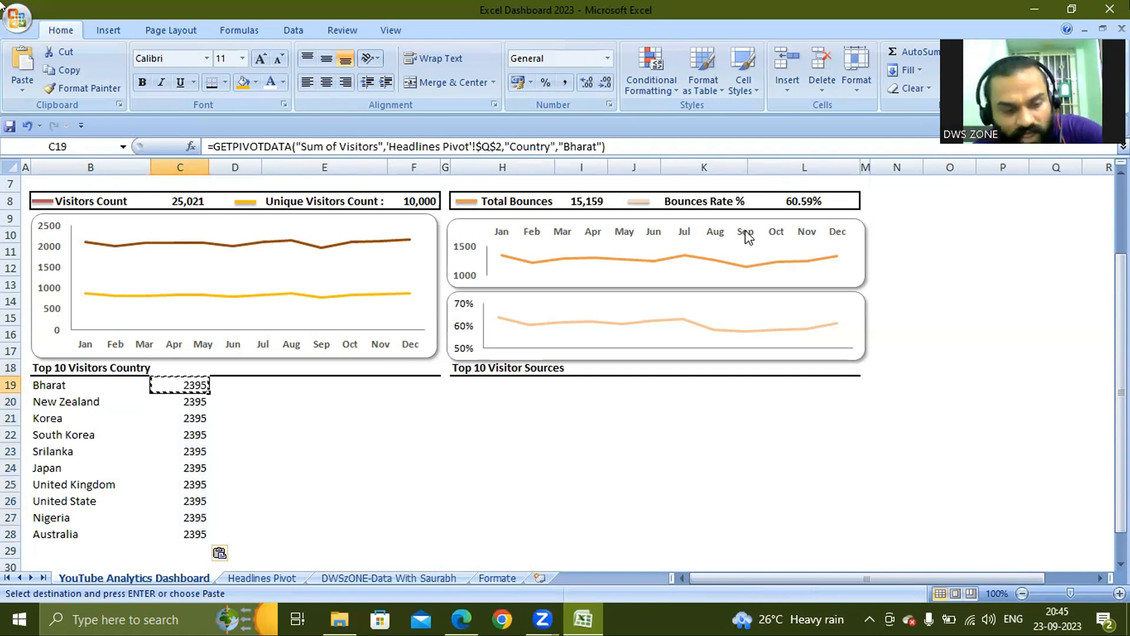
# - Open the GETPIVOTDATA formula in C19 for editing at its "Sum of Visitors" argument
pyautogui.press('F2')
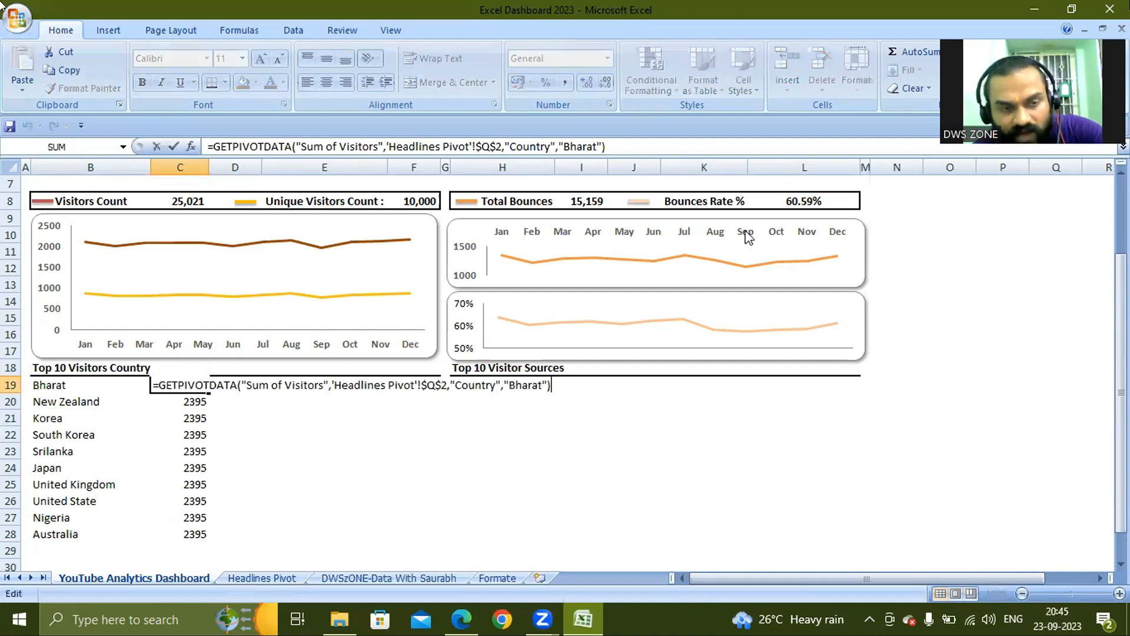
pyautogui.press('Left')
pyautogui.press('Left')
pyautogui.press('Left')
pyautogui.press('Left')
pyautogui.press('Left')
pyautogui.press('Left')
pyautogui.press('Left')
pyautogui.press('Left')
pyautogui.press('Left')
pyautogui.press('Left')
pyautogui.press('Left')
pyautogui.press('Left')
pyautogui.press('Left')
pyautogui.press('Left')
pyautogui.press('Left')
pyautogui.press('Left')
pyautogui.press('Left')
pyautogui.press('Left')
pyautogui.press('Left')
pyautogui.press('Left')
pyautogui.press('Left')
pyautogui.press('Left')
pyautogui.press('Left')
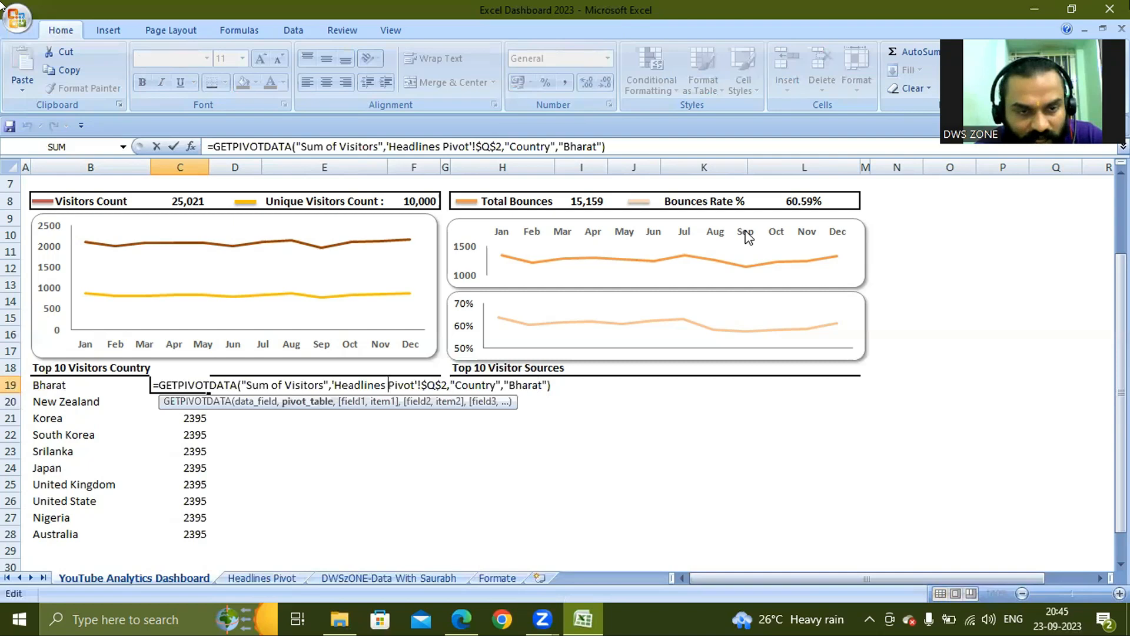
pyautogui.press('Left')
pyautogui.press('Left')
pyautogui.press('Left')
pyautogui.press('Left')
pyautogui.press('Left')
pyautogui.press('Left')
pyautogui.press('Left')
pyautogui.press('Left')
pyautogui.press('Left')
pyautogui.press('Left')
pyautogui.press('Left')
pyautogui.press('Left')
pyautogui.press('Left')
pyautogui.press('Left')
pyautogui.press('Left')
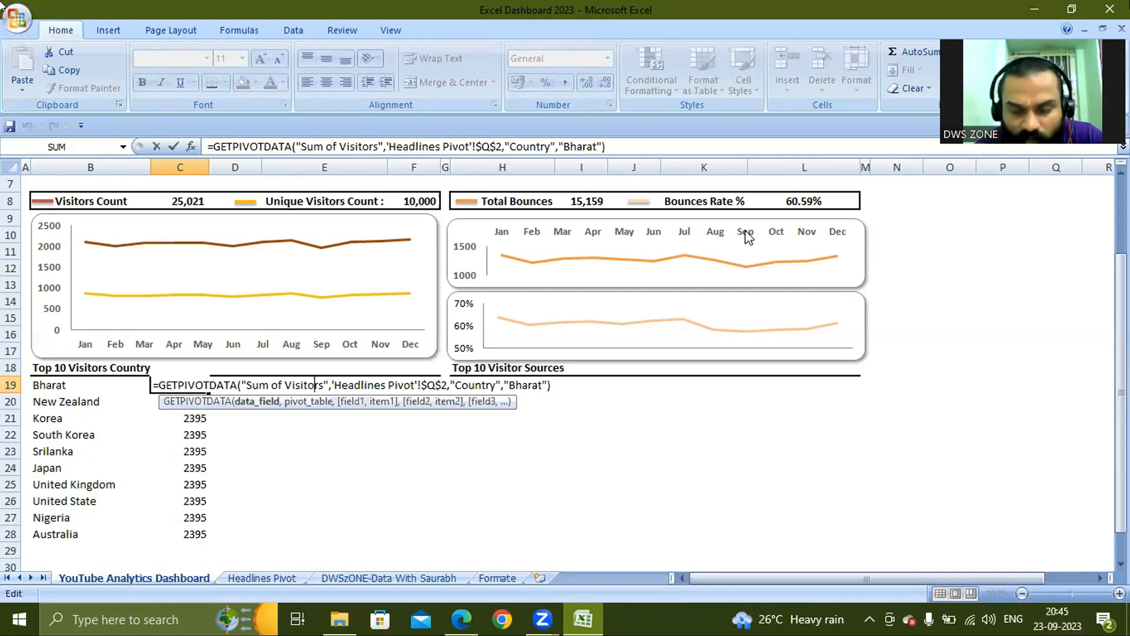
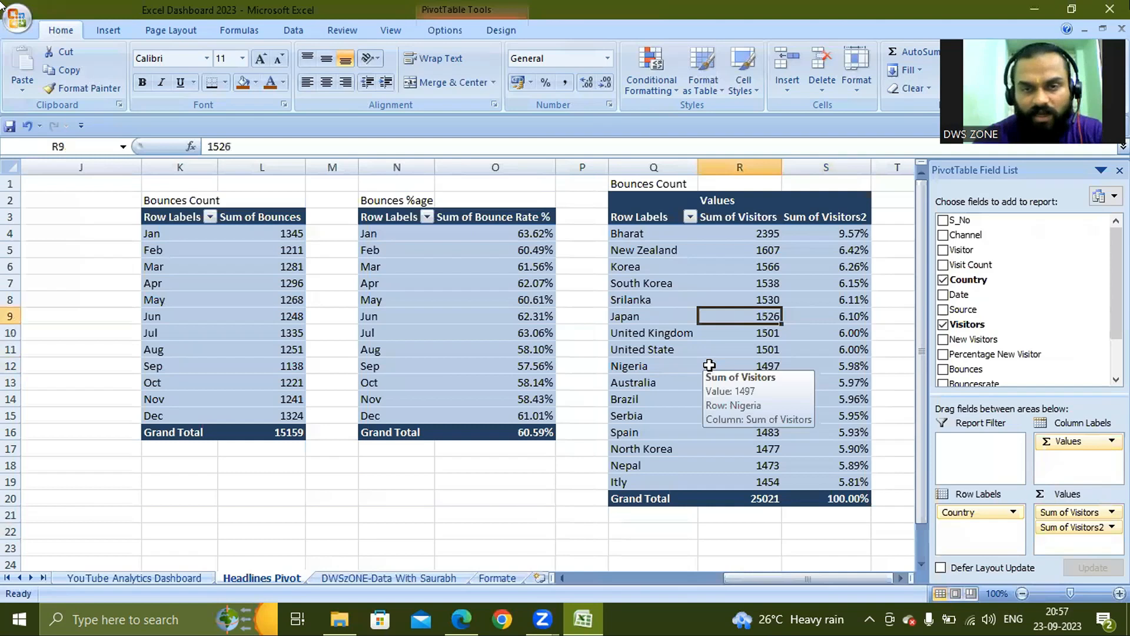
# - Copy the country pivot table in Q2:S20 of Headlines Pivot and paste the duplicate at cell U1
pyautogui.press('Left')
pyautogui.press('Up')
pyautogui.press('Up')
pyautogui.press('Up')
pyautogui.press('Up')
pyautogui.press('Up')
pyautogui.press('Up')
pyautogui.press('Up')
pyautogui.press('Up')
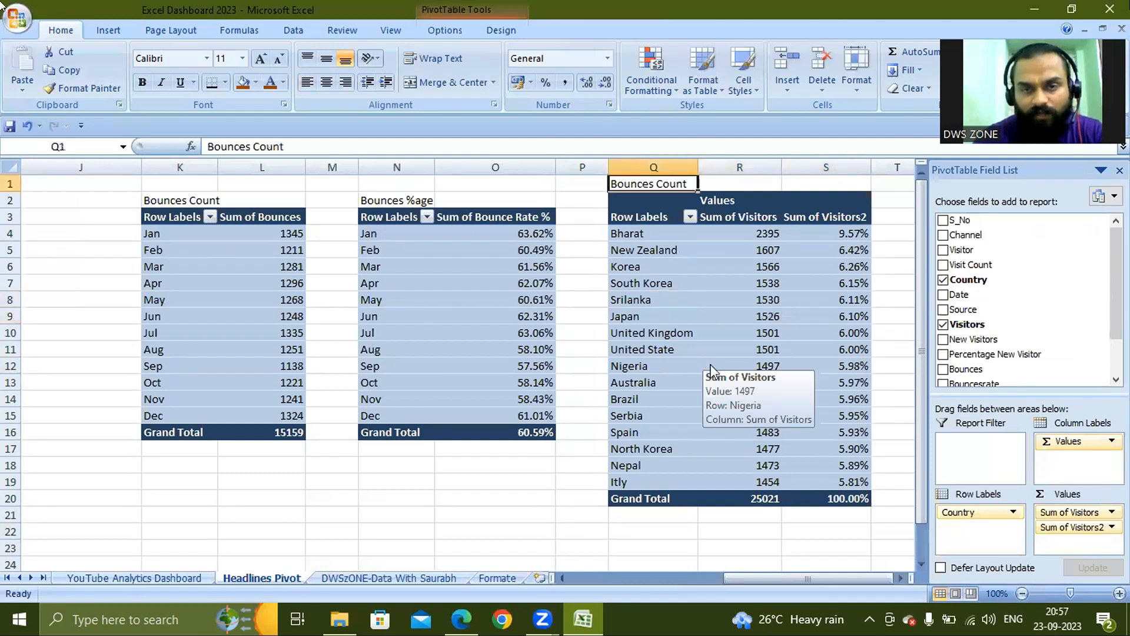
pyautogui.press('Down')
pyautogui.hotkey('shift', 'Right')
pyautogui.hotkey('shift', 'Left')
pyautogui.hotkey('shift', 'Down')
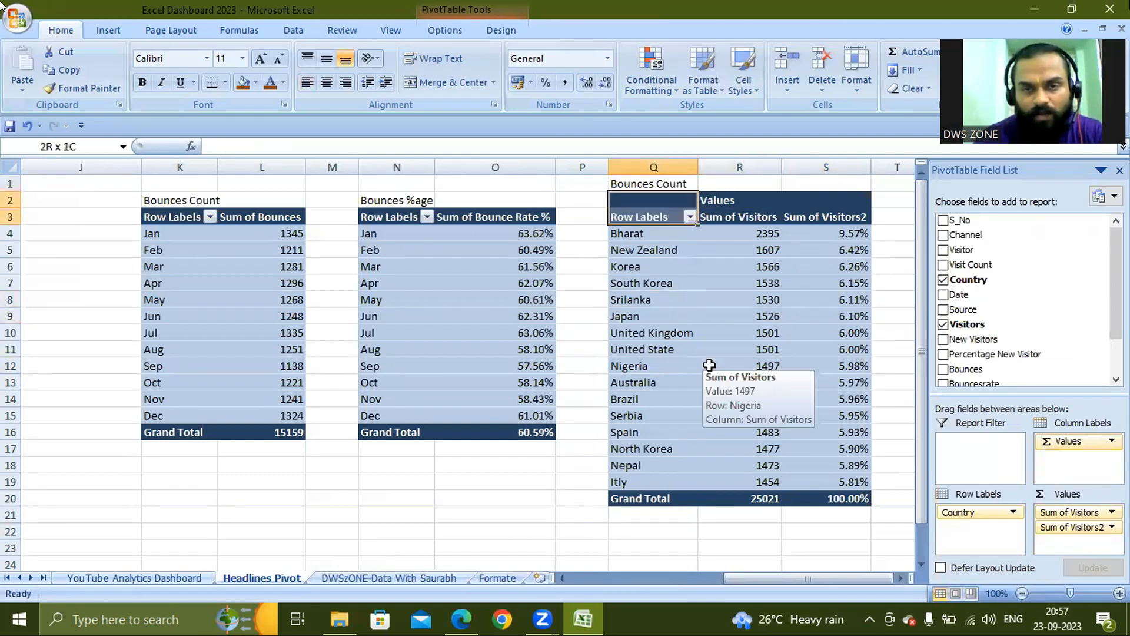
pyautogui.hotkey('shift', 'Right')
pyautogui.hotkey('shift', 'Right')
pyautogui.hotkey('shift', 'Down')
pyautogui.hotkey('shift', 'Down')
pyautogui.hotkey('shift', 'Down')
pyautogui.hotkey('shift', 'Down')
pyautogui.hotkey('shift', 'Down')
pyautogui.hotkey('shift', 'Down')
pyautogui.hotkey('shift', 'Down')
pyautogui.hotkey('shift', 'Down')
pyautogui.hotkey('shift', 'Down')
pyautogui.hotkey('shift', 'Down')
pyautogui.hotkey('shift', 'Down')
pyautogui.hotkey('shift', 'Down')
pyautogui.hotkey('shift', 'Down')
pyautogui.hotkey('shift', 'Down')
pyautogui.hotkey('shift', 'Down')
pyautogui.hotkey('shift', 'Down')
pyautogui.hotkey('shift', 'Down')
pyautogui.hotkey('shift', 'Down')
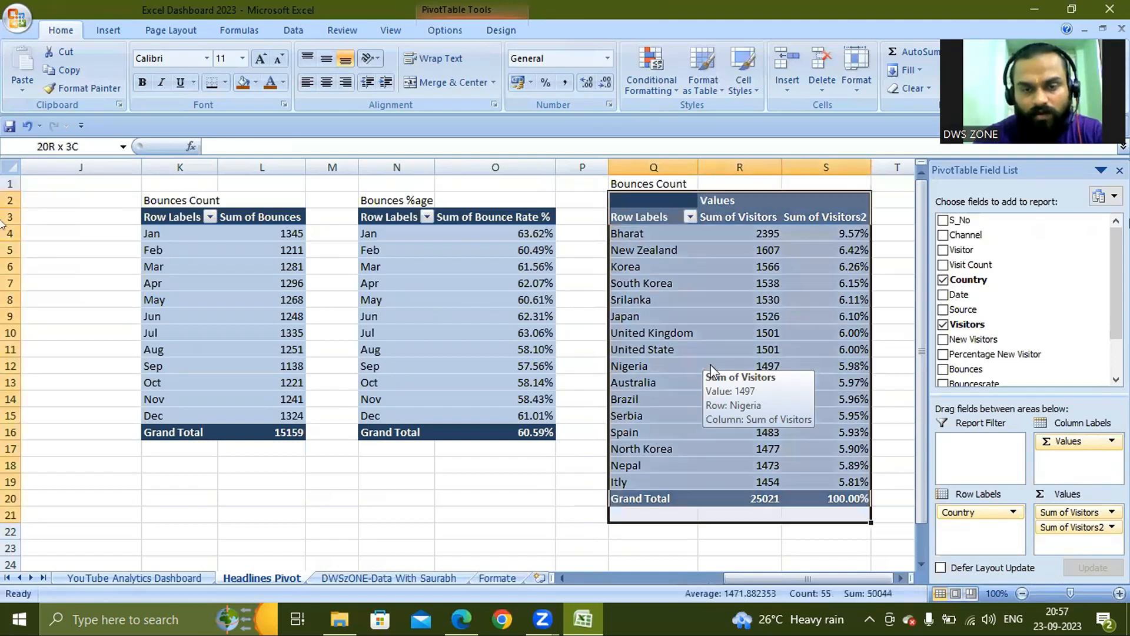
pyautogui.hotkey('shift', 'Up')
pyautogui.hotkey('ctrl', 'c')
pyautogui.press('Right')
pyautogui.press('Right')
pyautogui.press('Right')
pyautogui.press('Right')
pyautogui.press('Up')
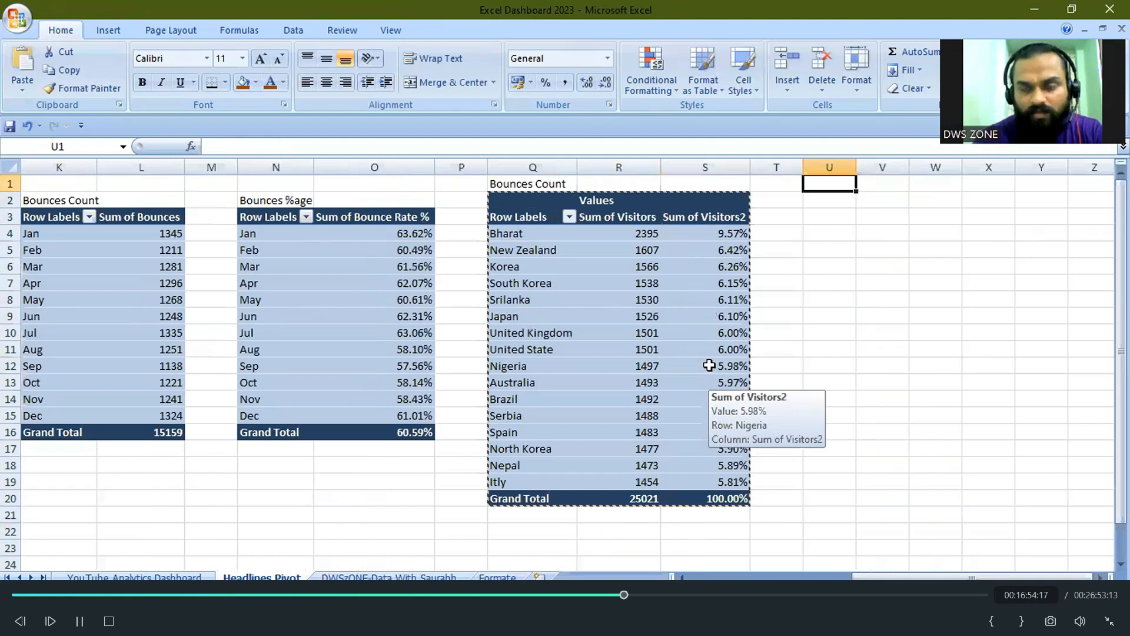
pyautogui.press('Return')
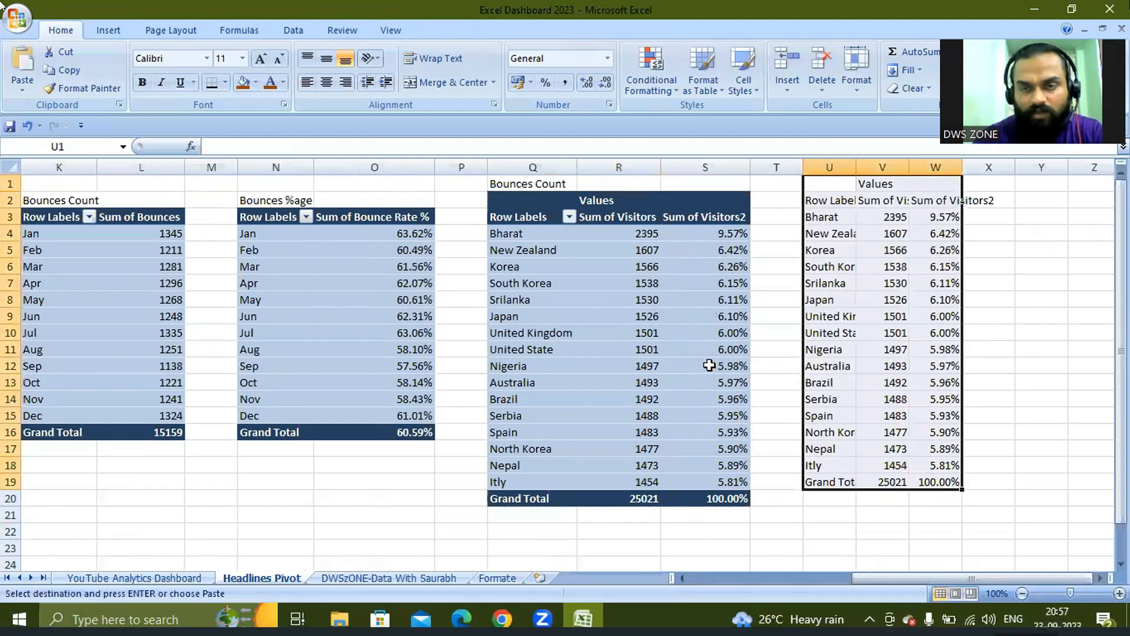
# - Remove the Sum of Visitors2 field from the values of the duplicated pivot table at U1
pyautogui.press('Down')
pyautogui.press('Down')
pyautogui.press('Down')
pyautogui.press('Right')
pyautogui.press('Right')
pyautogui.press('Right')
pyautogui.press('Right')
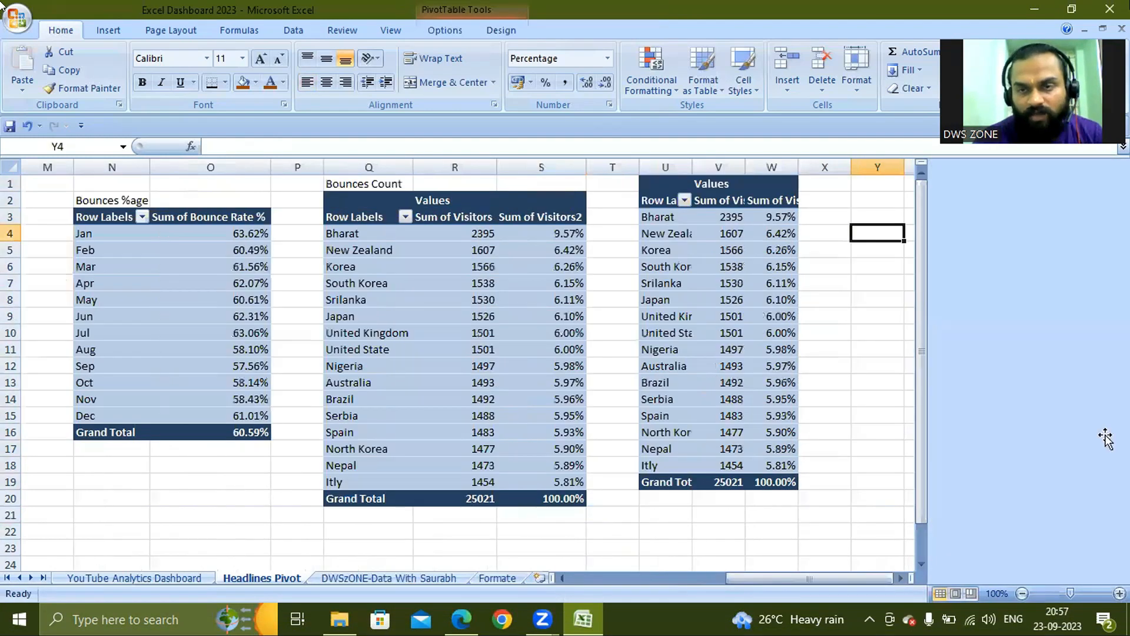
pyautogui.press('Left')
pyautogui.press('Left')
pyautogui.press('Left')
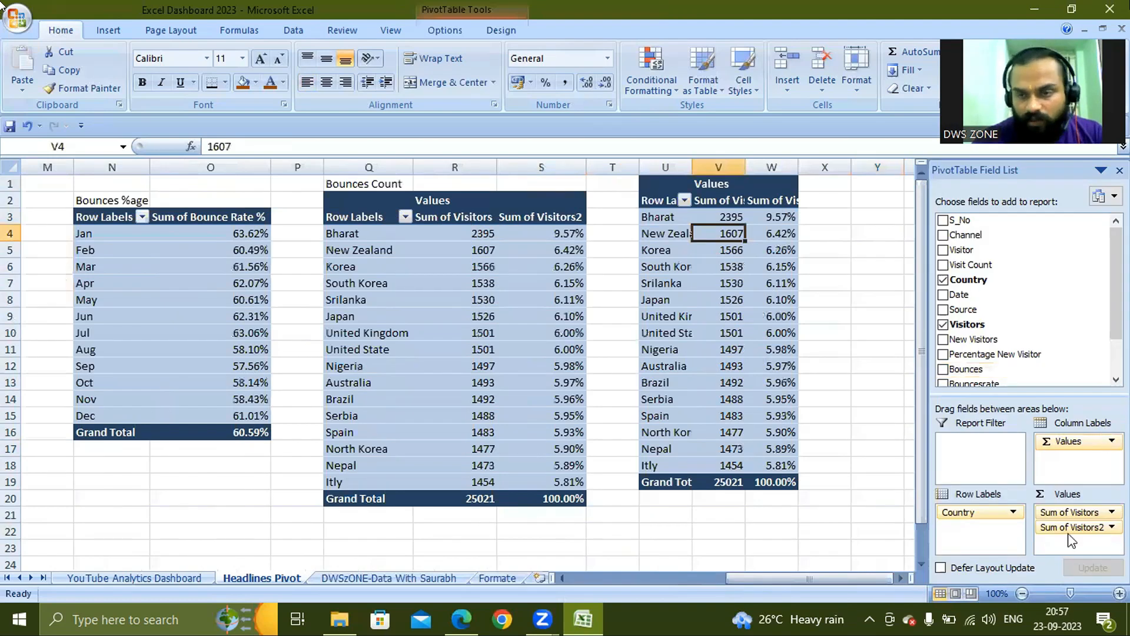
pyautogui.moveTo(1072, 527); pyautogui.dragTo(1002, 328)
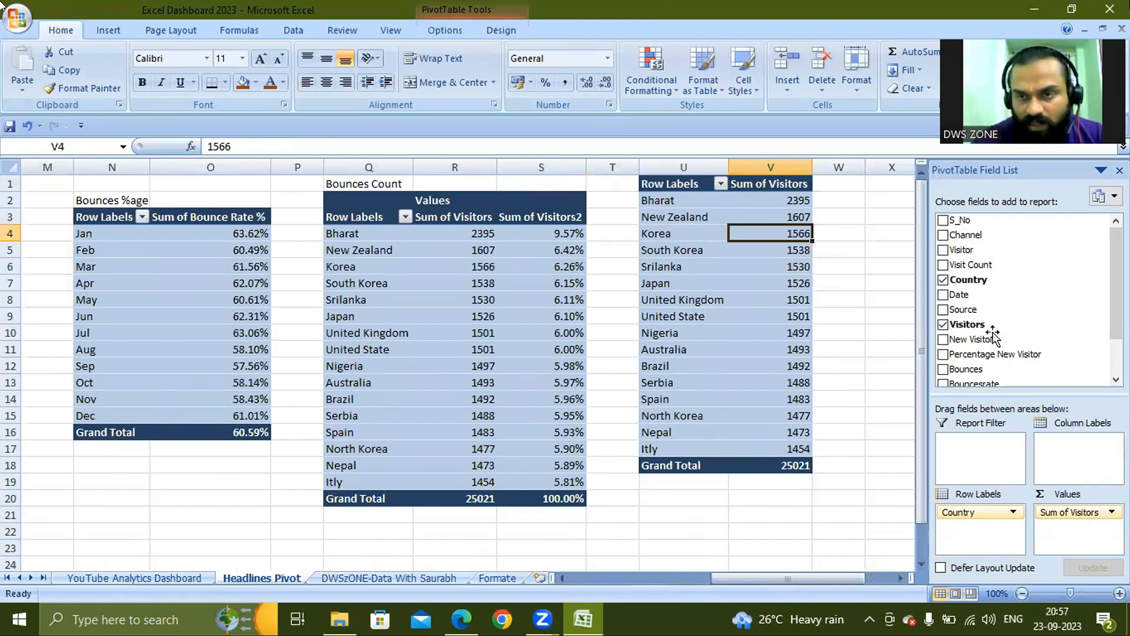
# - Add the Date field as column labels of the duplicated pivot table to split visitors by month
pyautogui.scroll(-1, 1087, 287)
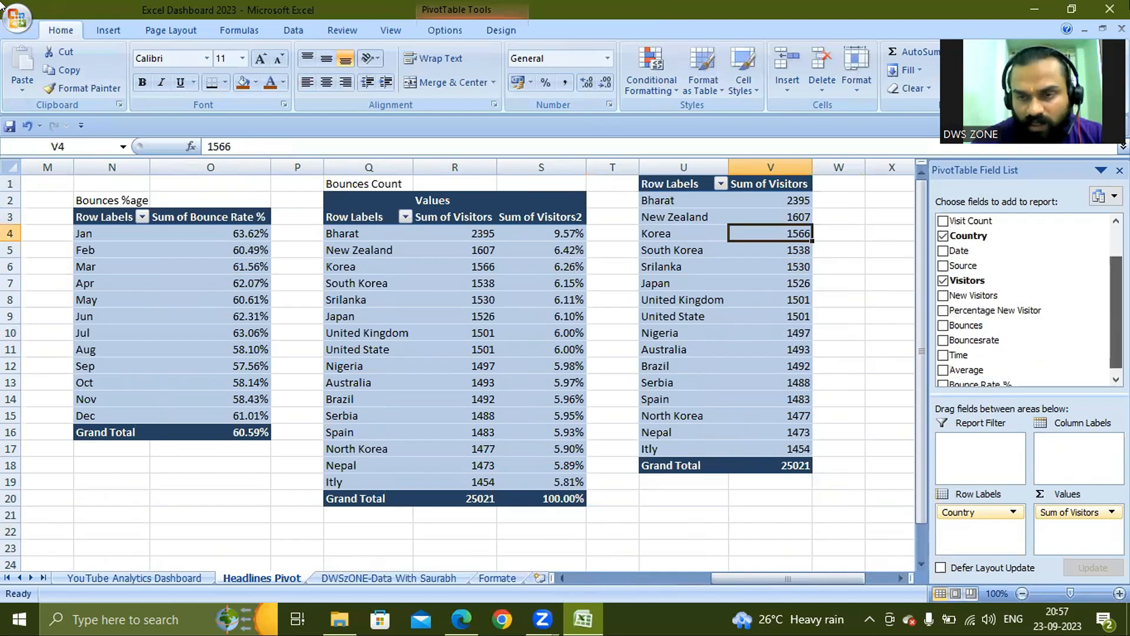
pyautogui.scroll(1, 1092, 259)
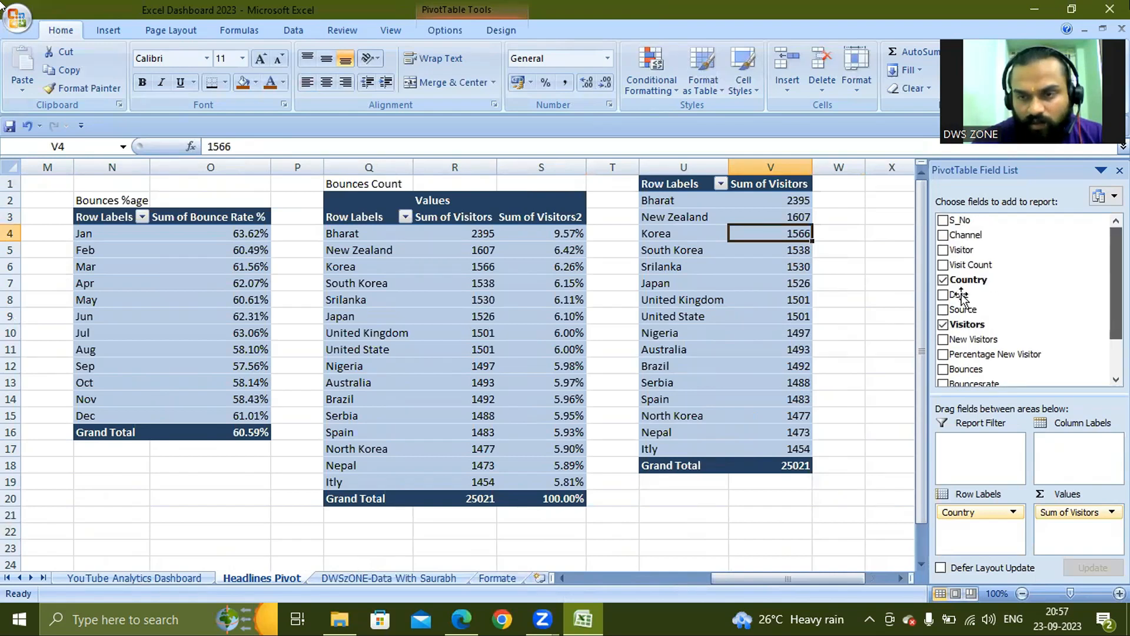
pyautogui.moveTo(959, 294); pyautogui.dragTo(1039, 475)
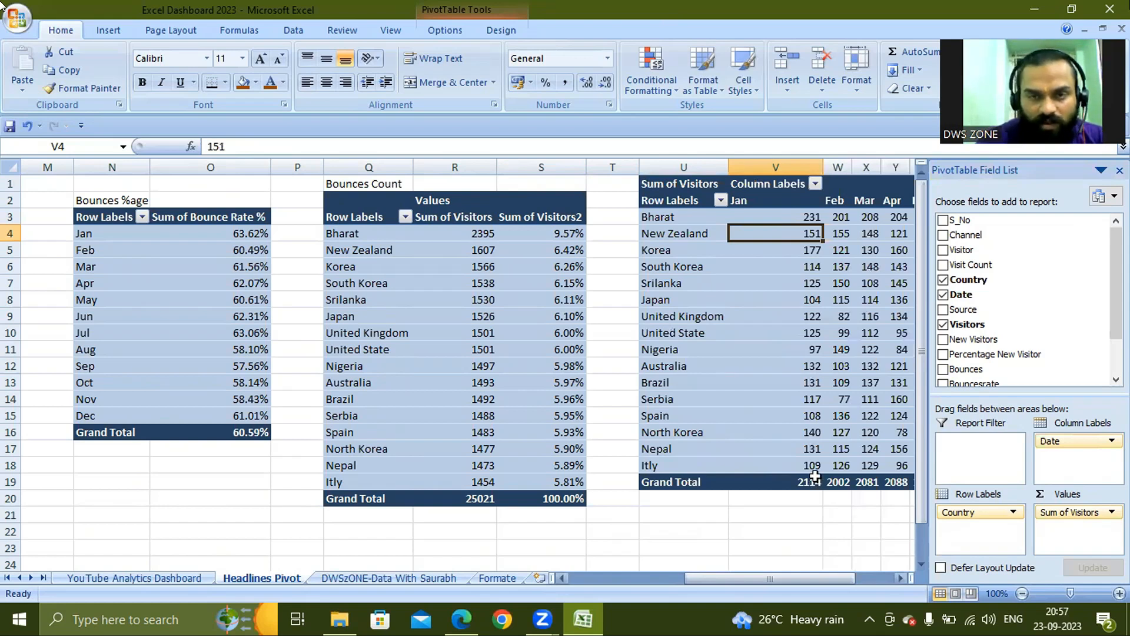
# - Turn off grand totals for both rows and columns in the monthly country pivot table
pyautogui.hotkey('ctrl', 'Right')
pyautogui.hotkey('ctrl', 'Down')
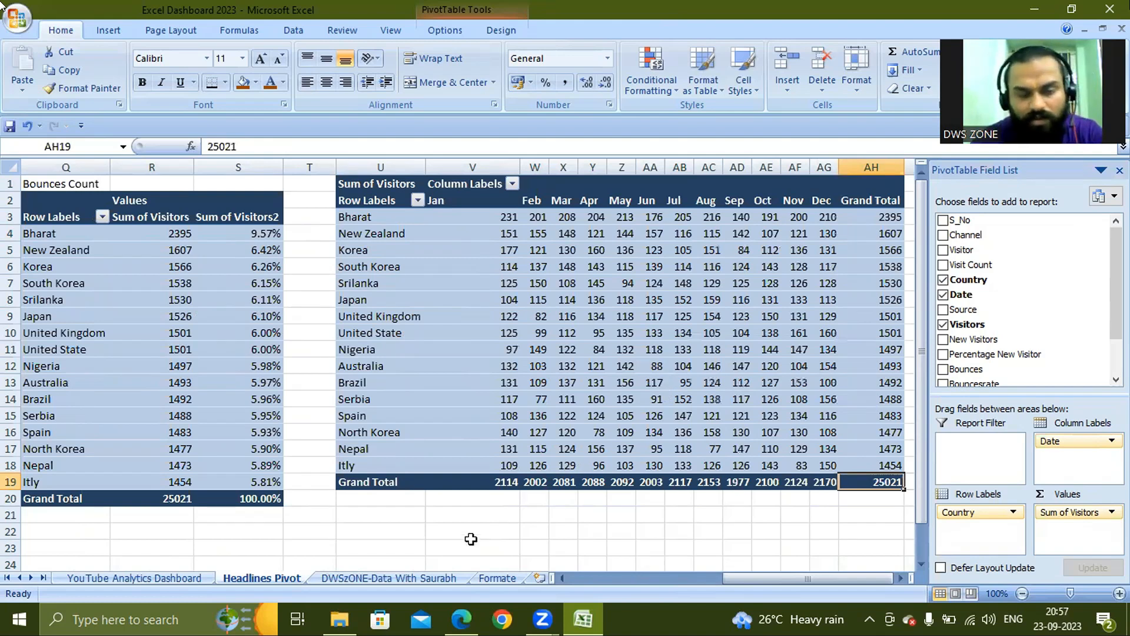
pyautogui.hotkey('ctrl', 'z')
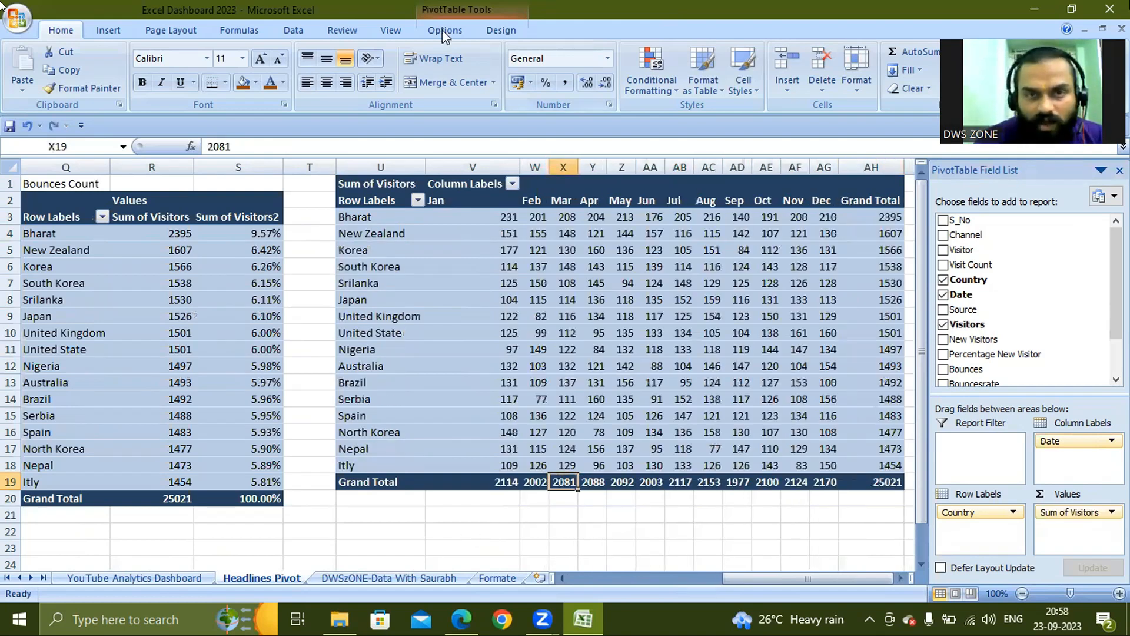
pyautogui.click(445, 30)
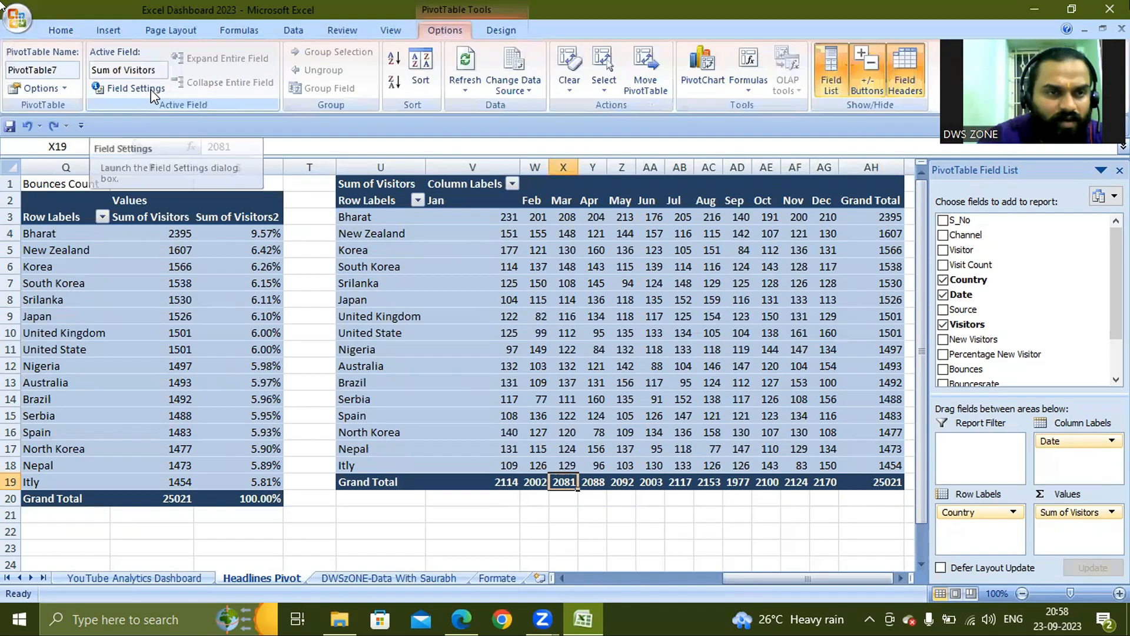
pyautogui.scroll(-1, 65, 71)
pyautogui.click(65, 72)
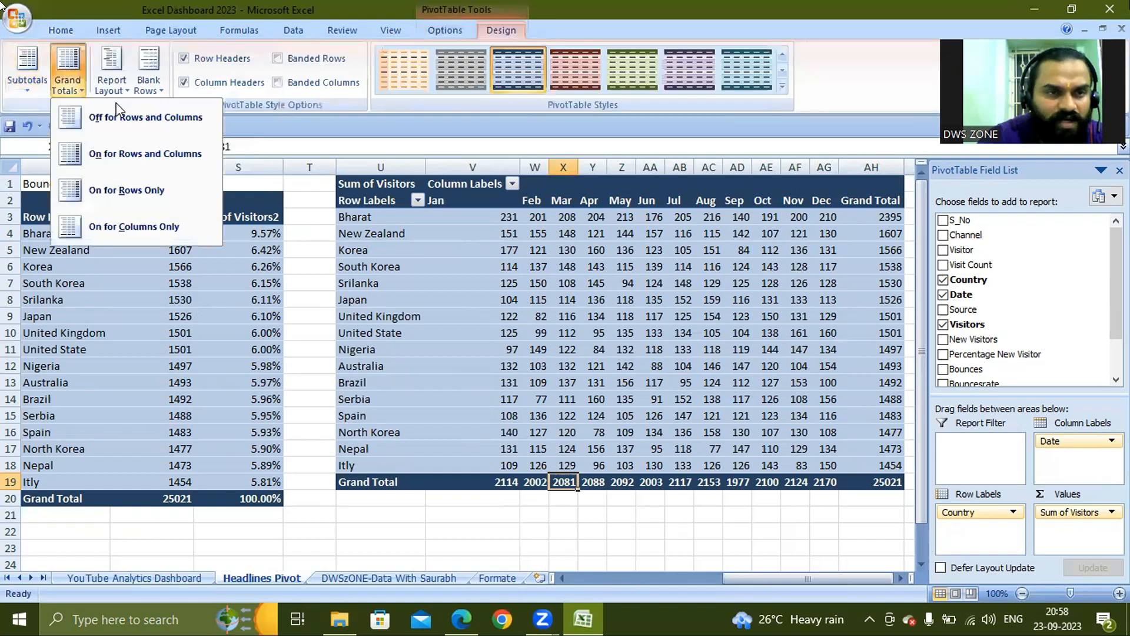
pyautogui.click(155, 121)
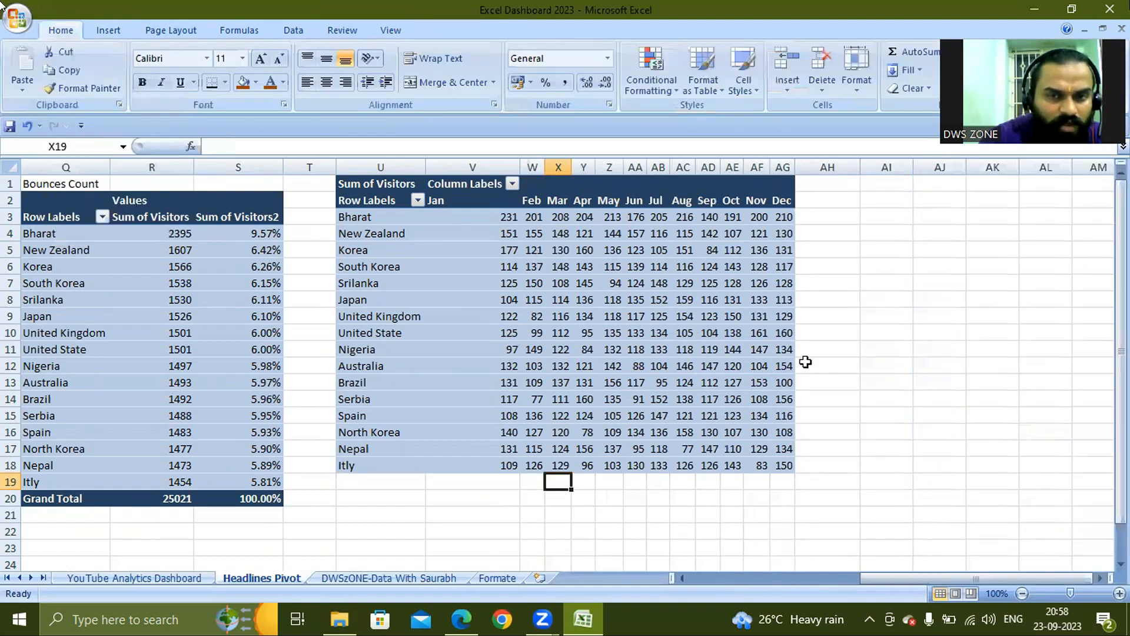
# - Filter the countries of the monthly pivot table to the top 10 items by Sum of Visitors
pyautogui.click(417, 201)
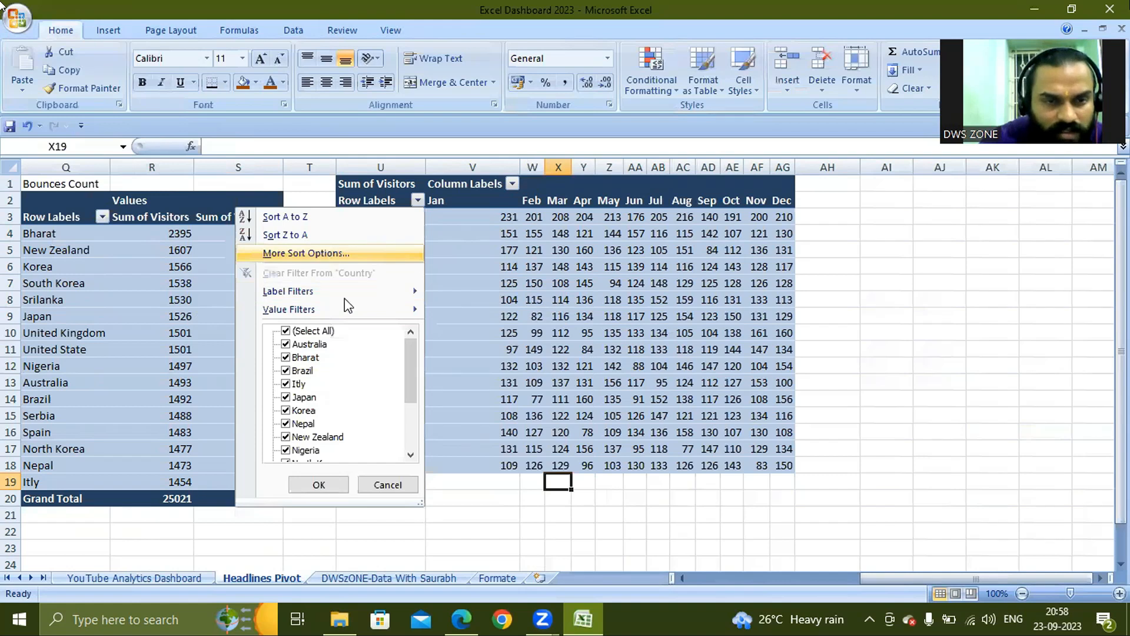
pyautogui.moveTo(395, 311)
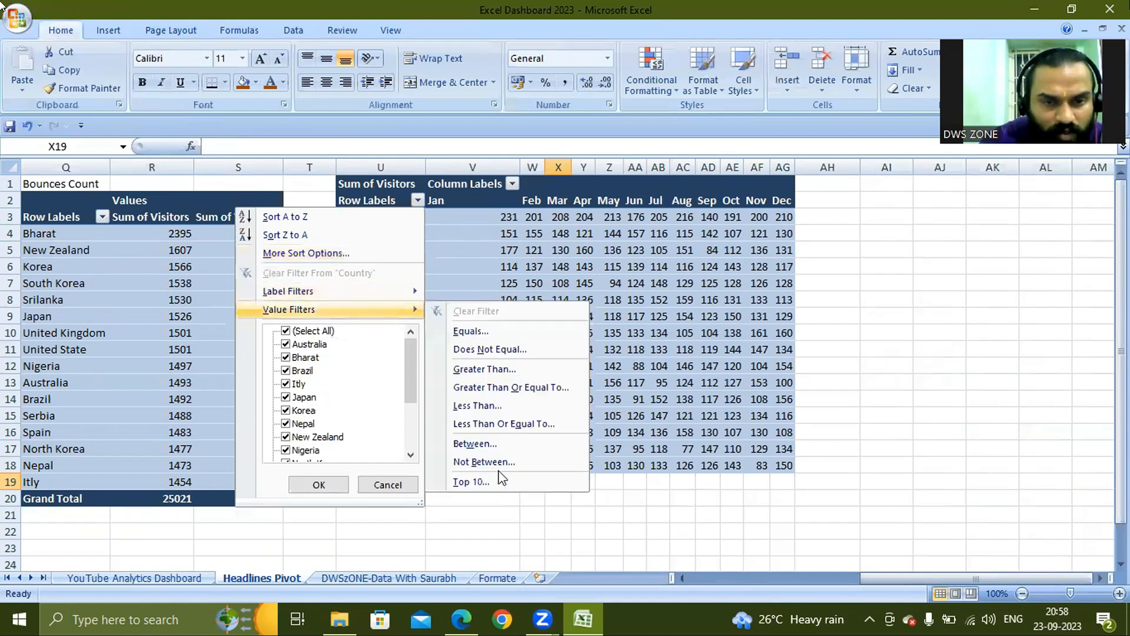
pyautogui.click(488, 486)
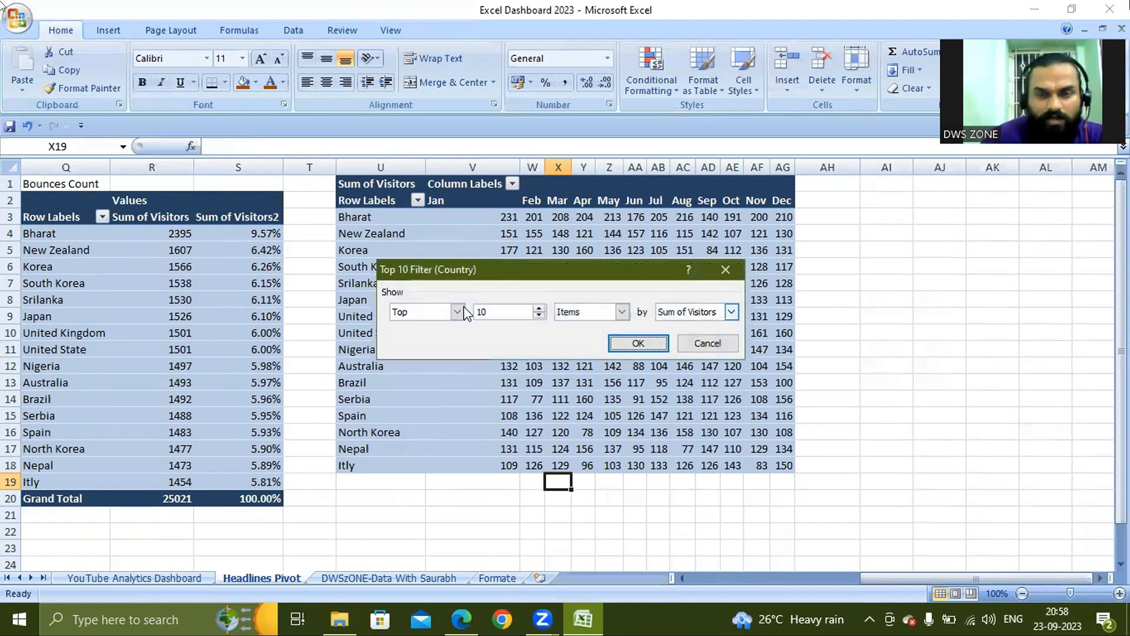
pyautogui.click(638, 350)
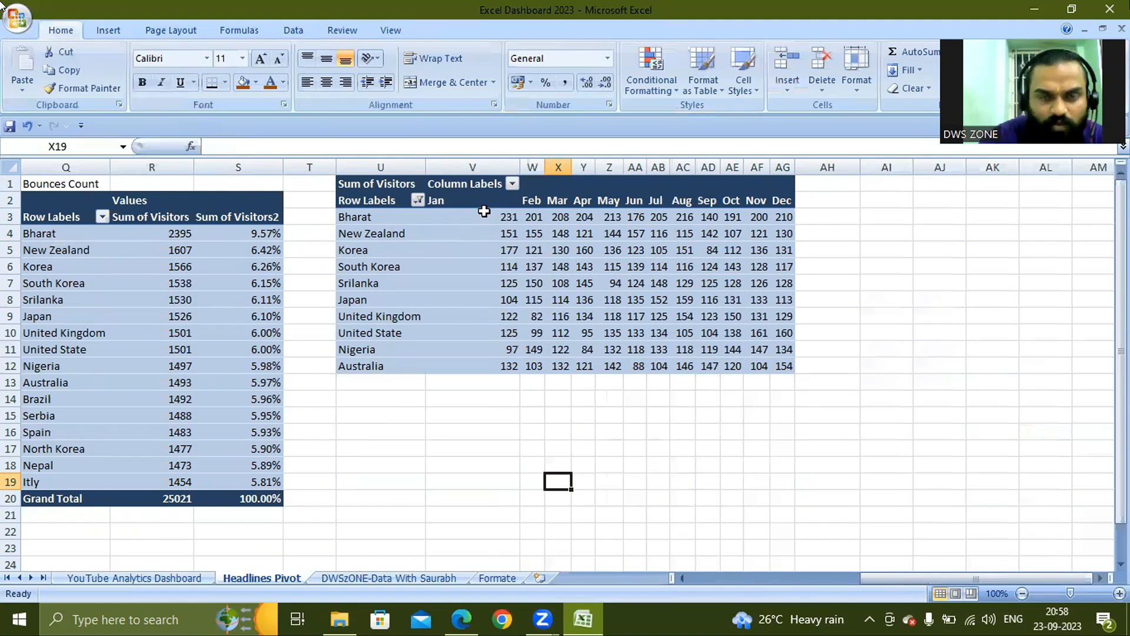
pyautogui.click(484, 212)
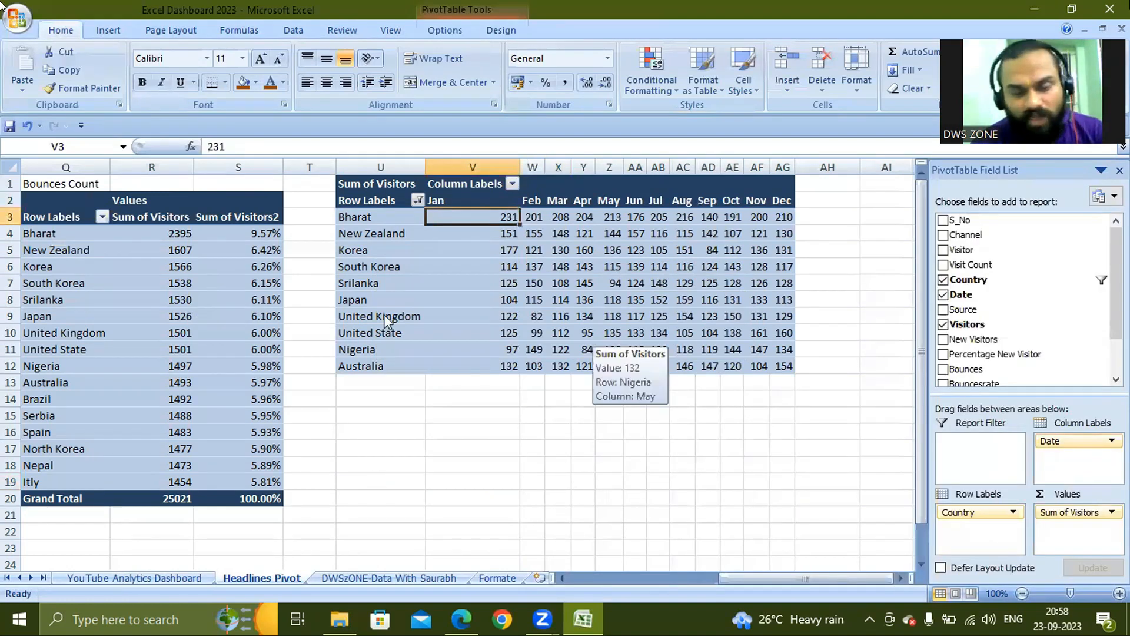
# - Select the Trend cells F19:F28 on the YouTube Analytics Dashboard sheet and look through the available commands and chart types for an in-cell trend chart
pyautogui.hotkey('ctrl', 'pageup')
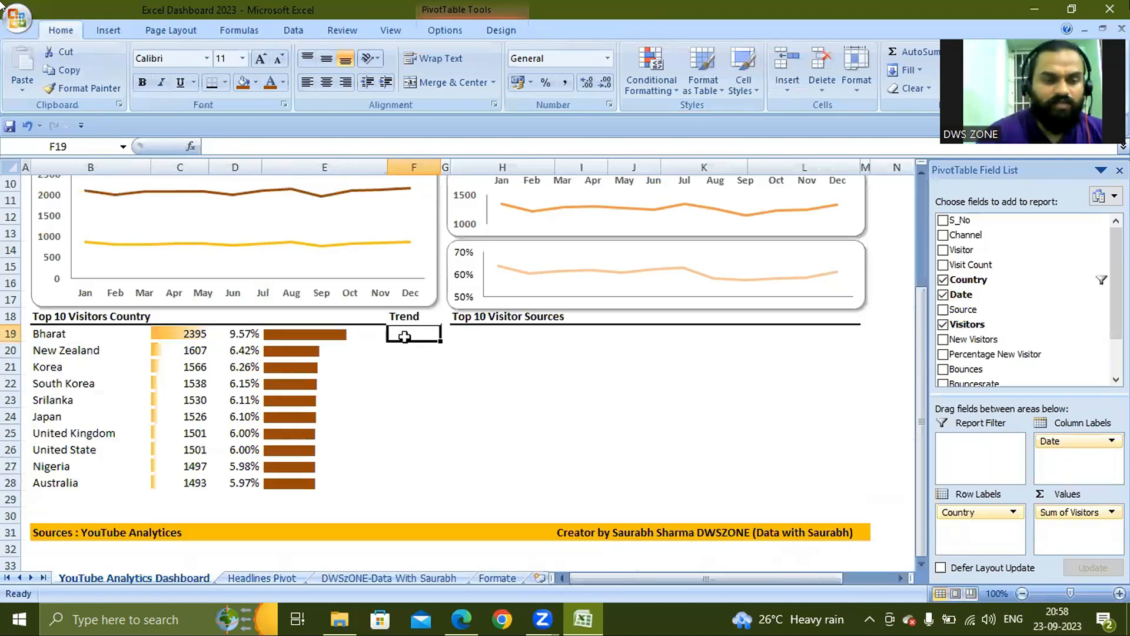
pyautogui.moveTo(404, 337); pyautogui.dragTo(407, 368)
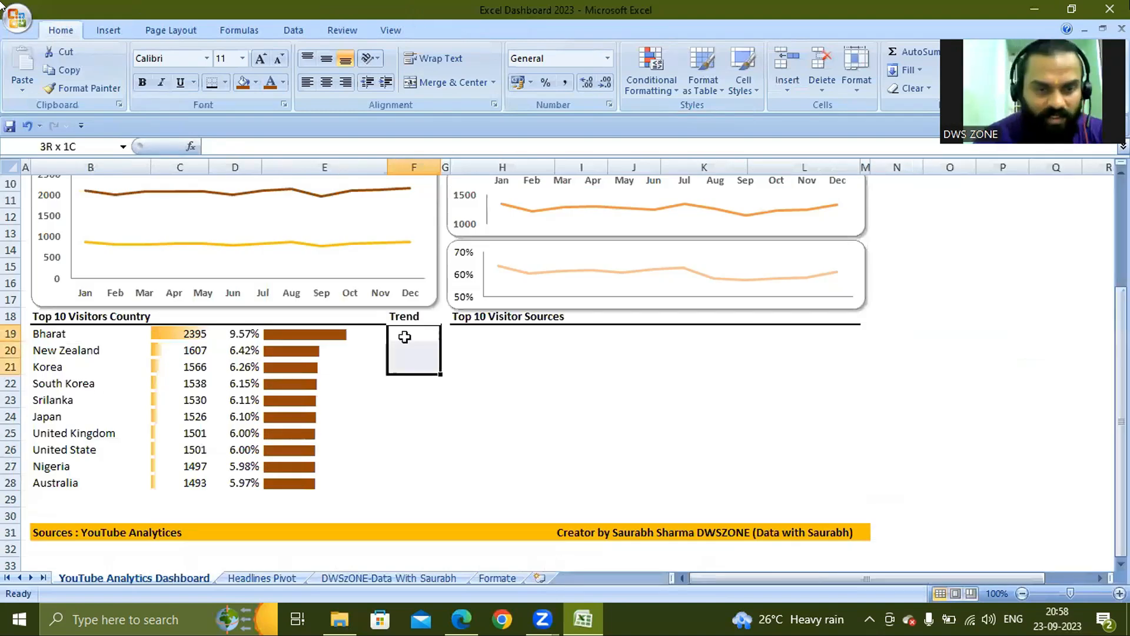
pyautogui.hotkey('shift', 'Down')
pyautogui.hotkey('shift', 'Down')
pyautogui.hotkey('shift', 'Down')
pyautogui.hotkey('shift', 'Down')
pyautogui.hotkey('shift', 'Down')
pyautogui.hotkey('shift', 'Down')
pyautogui.hotkey('shift', 'Down')
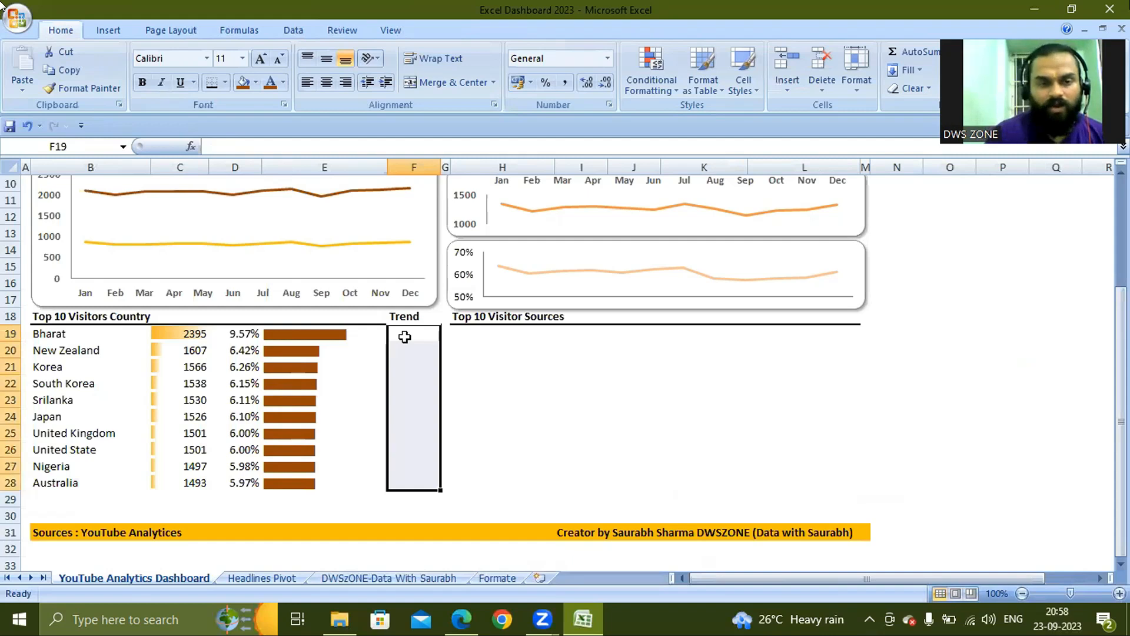
pyautogui.click(106, 30)
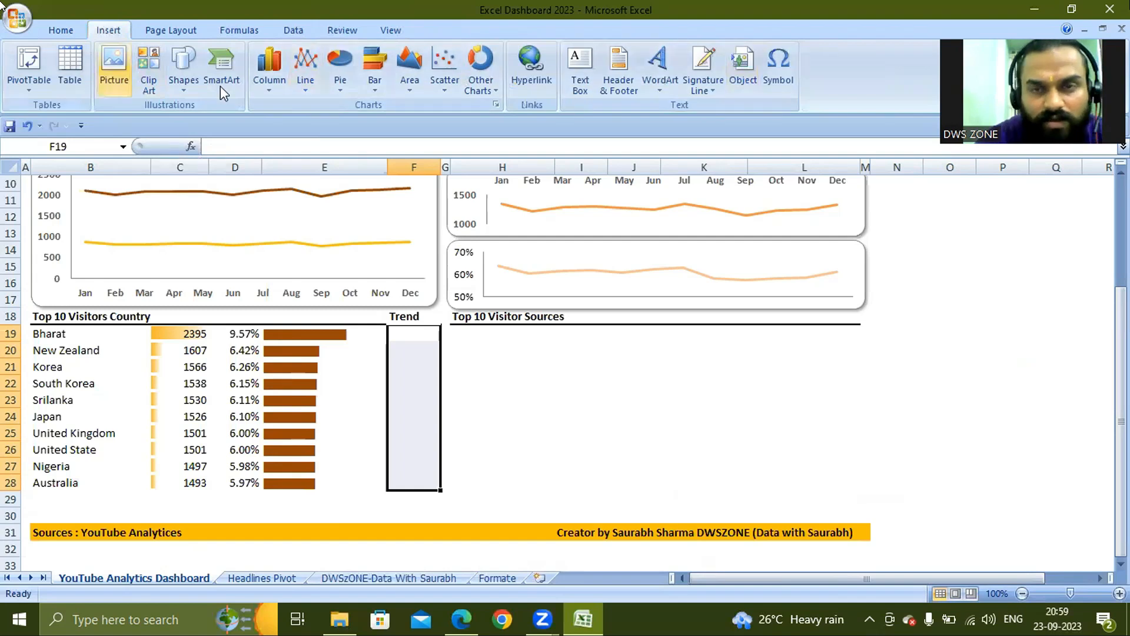
pyautogui.click(269, 88)
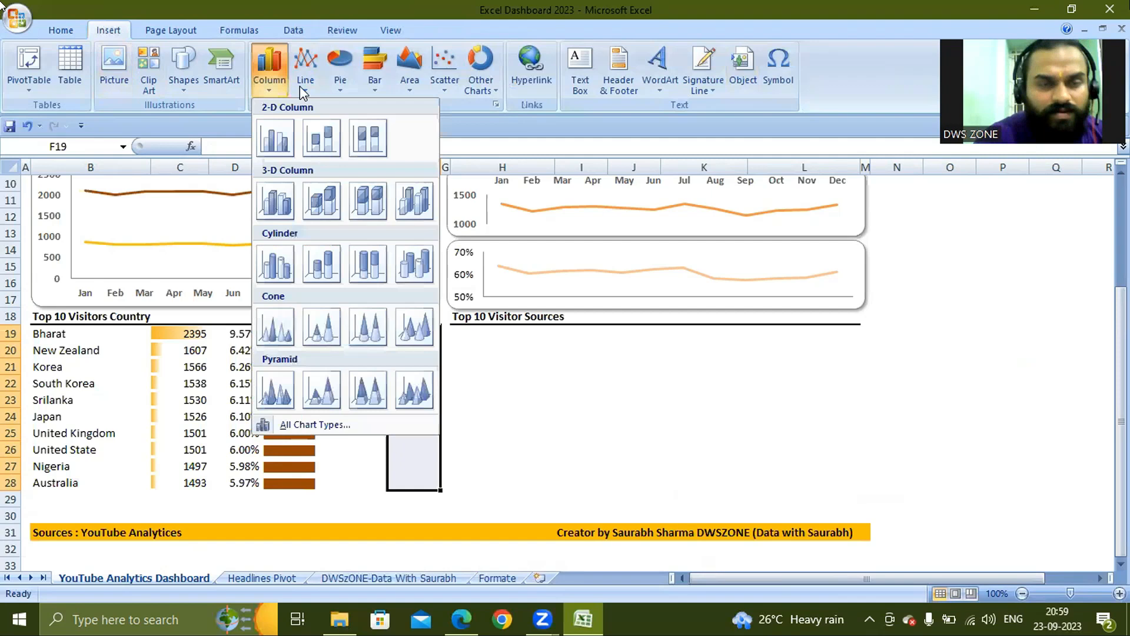
pyautogui.click(300, 86)
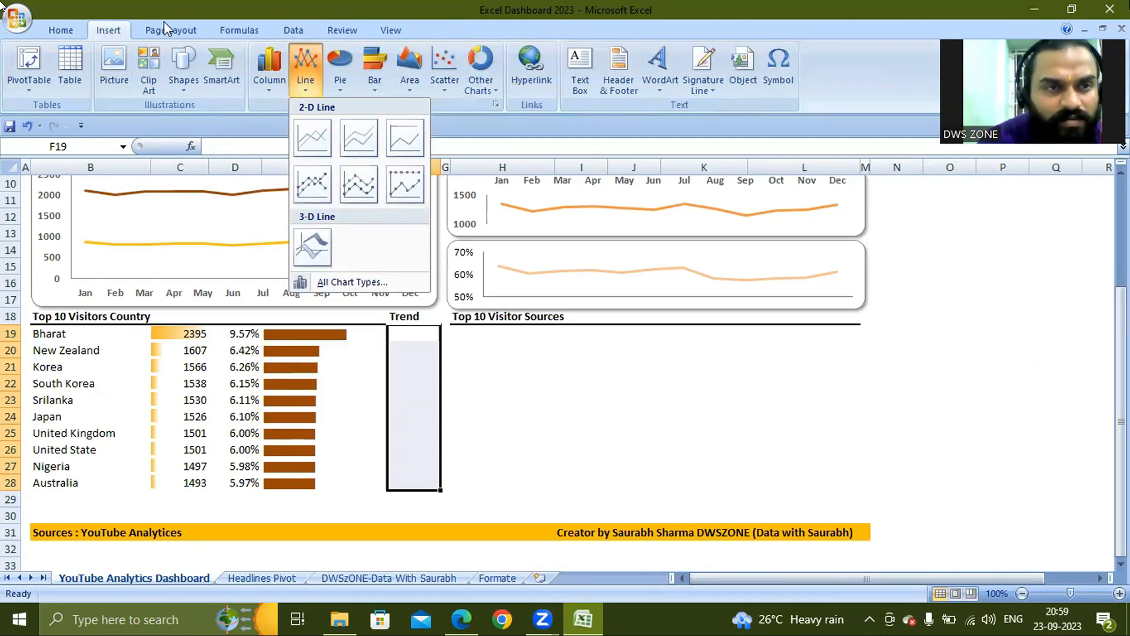
pyautogui.press('Escape')
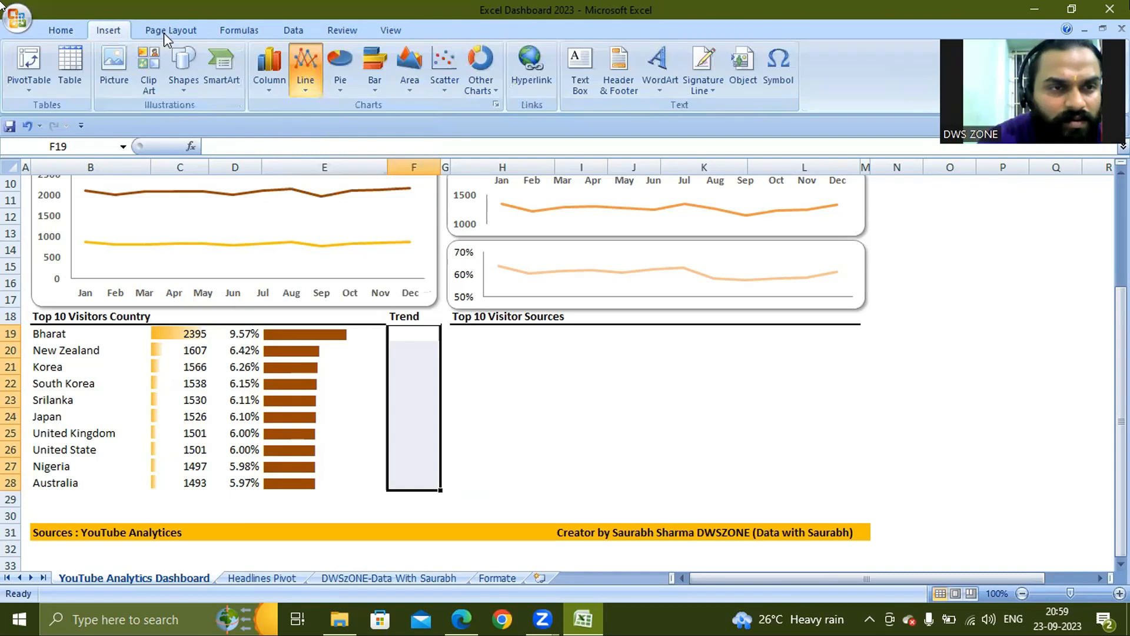
pyautogui.click(163, 33)
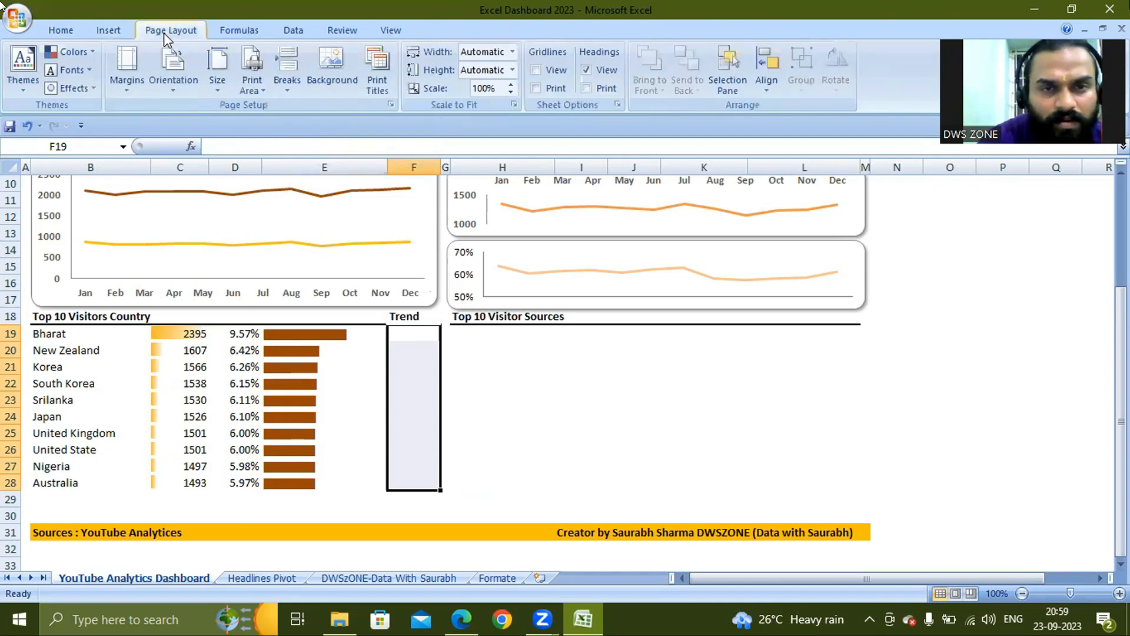
pyautogui.click(217, 23)
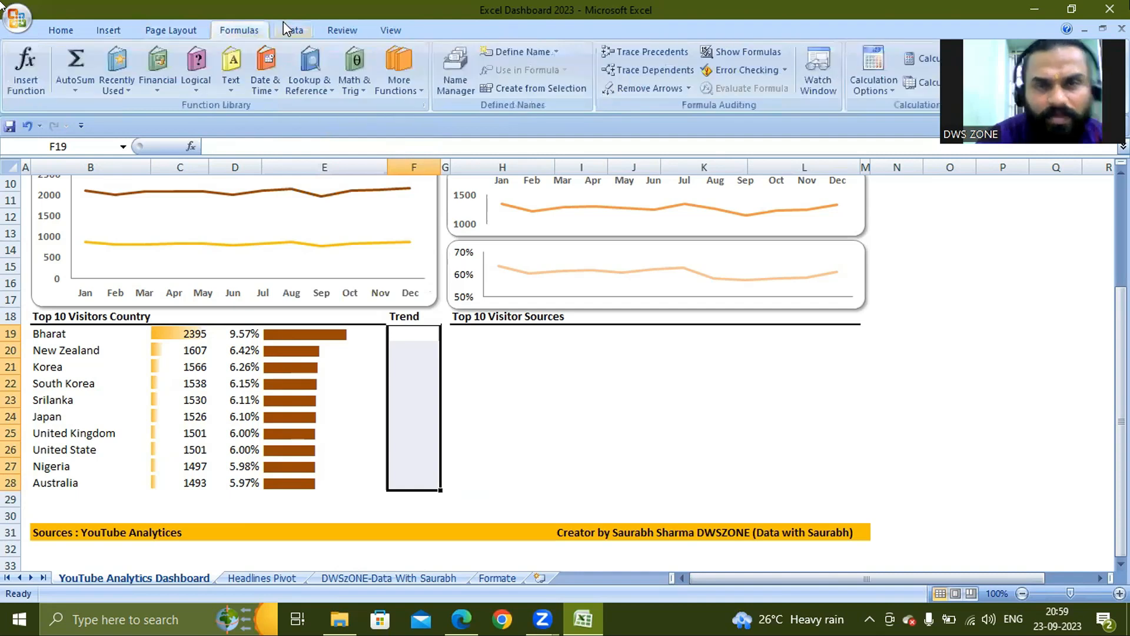
pyautogui.click(284, 24)
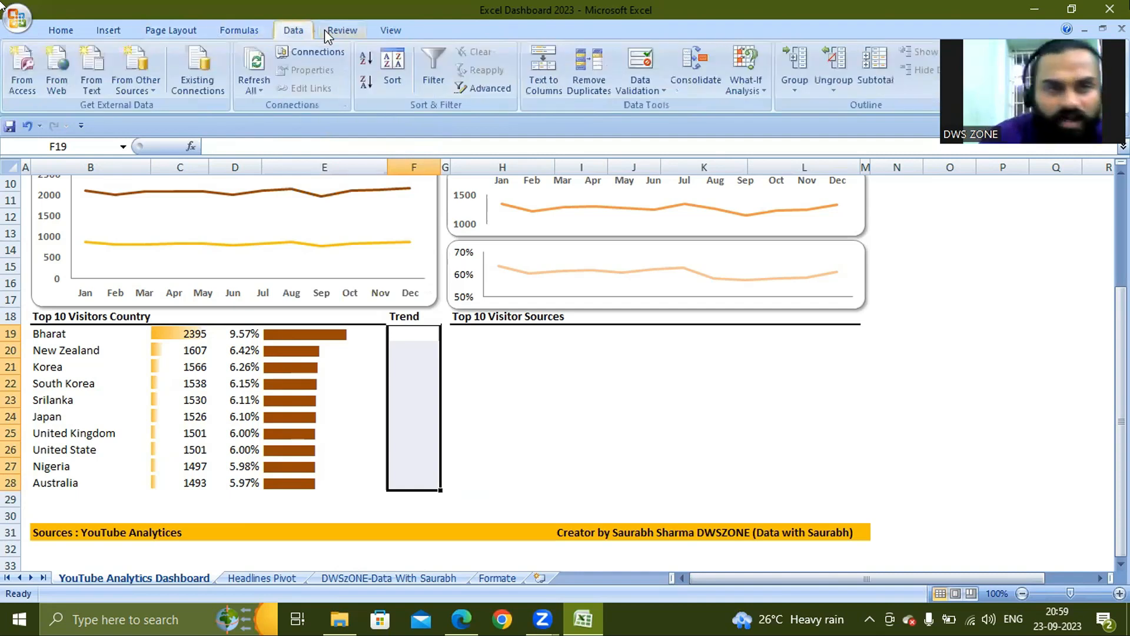
pyautogui.click(342, 29)
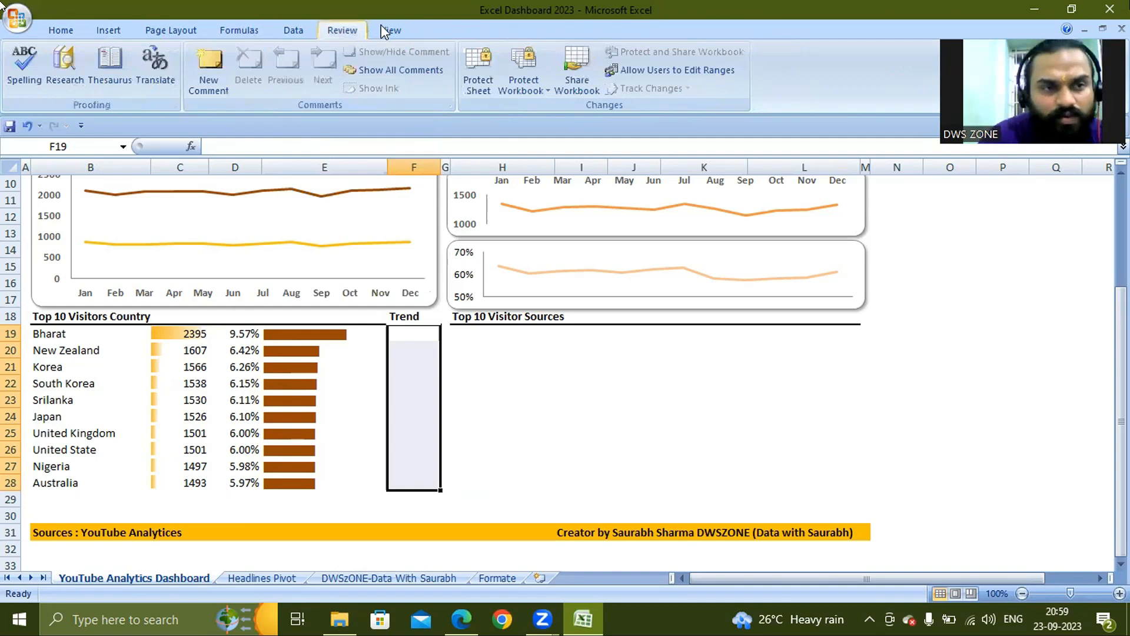
pyautogui.click(381, 27)
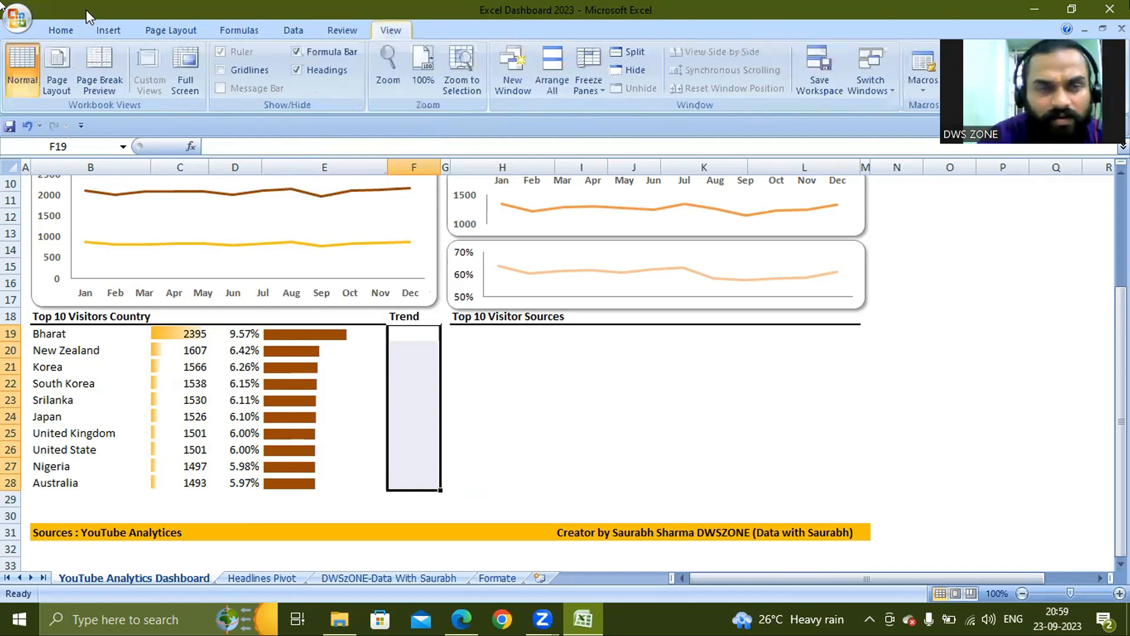
pyautogui.click(61, 27)
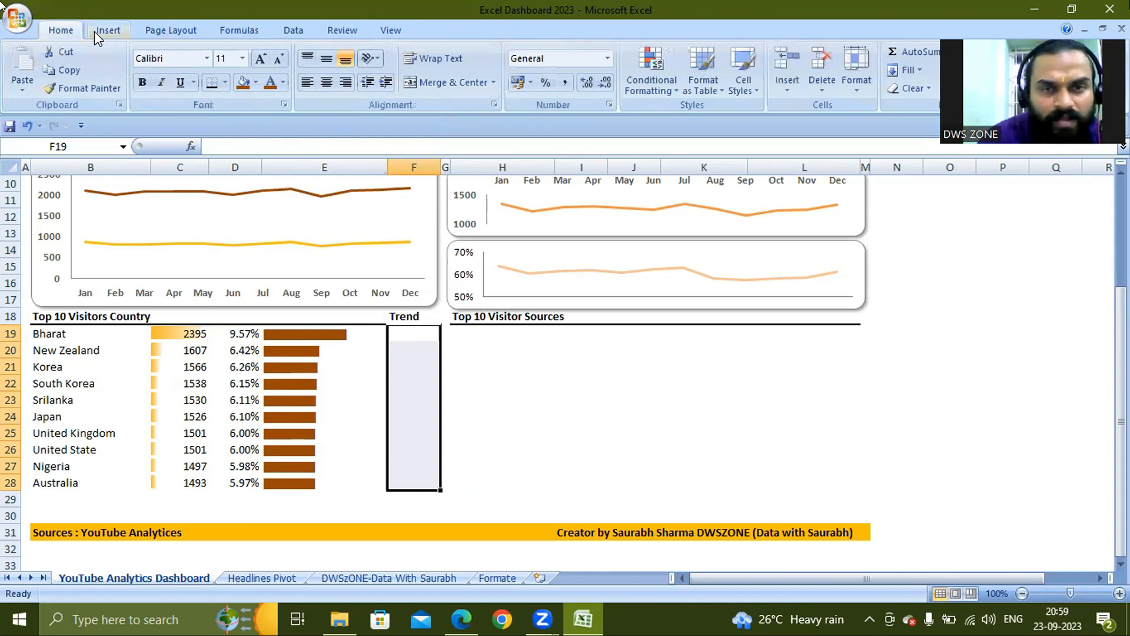
pyautogui.click(94, 31)
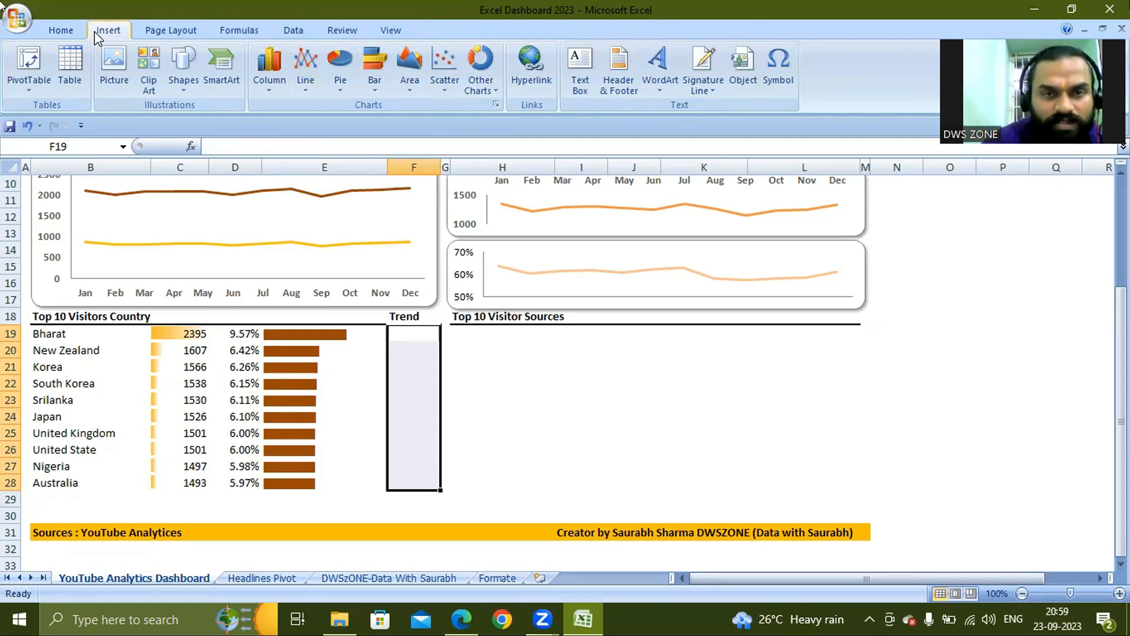
pyautogui.click(497, 94)
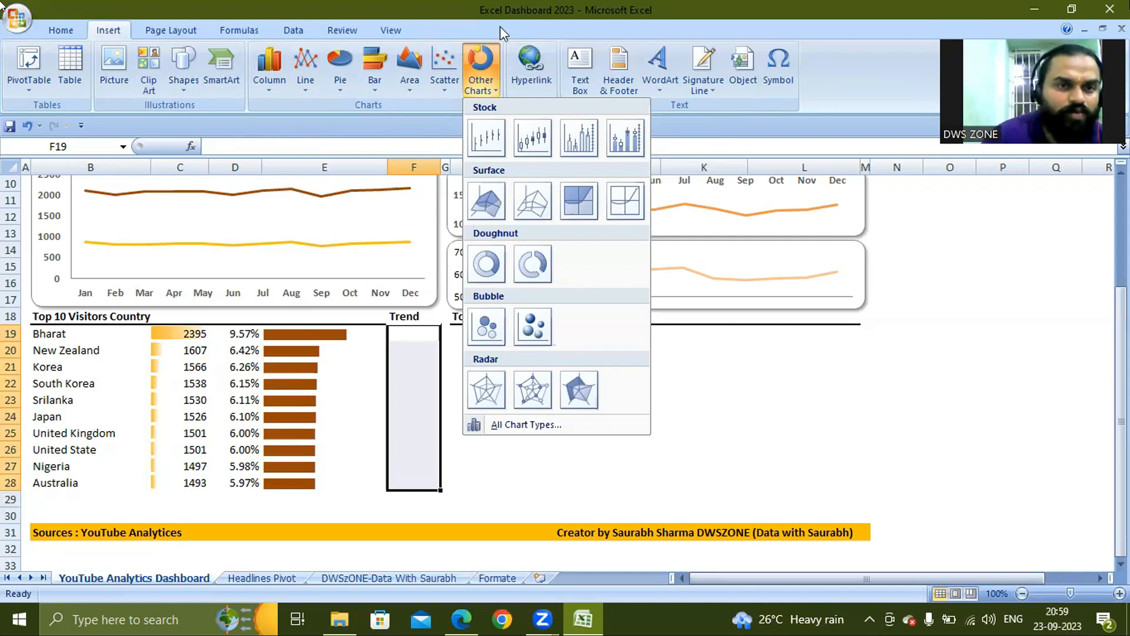
pyautogui.click(535, 26)
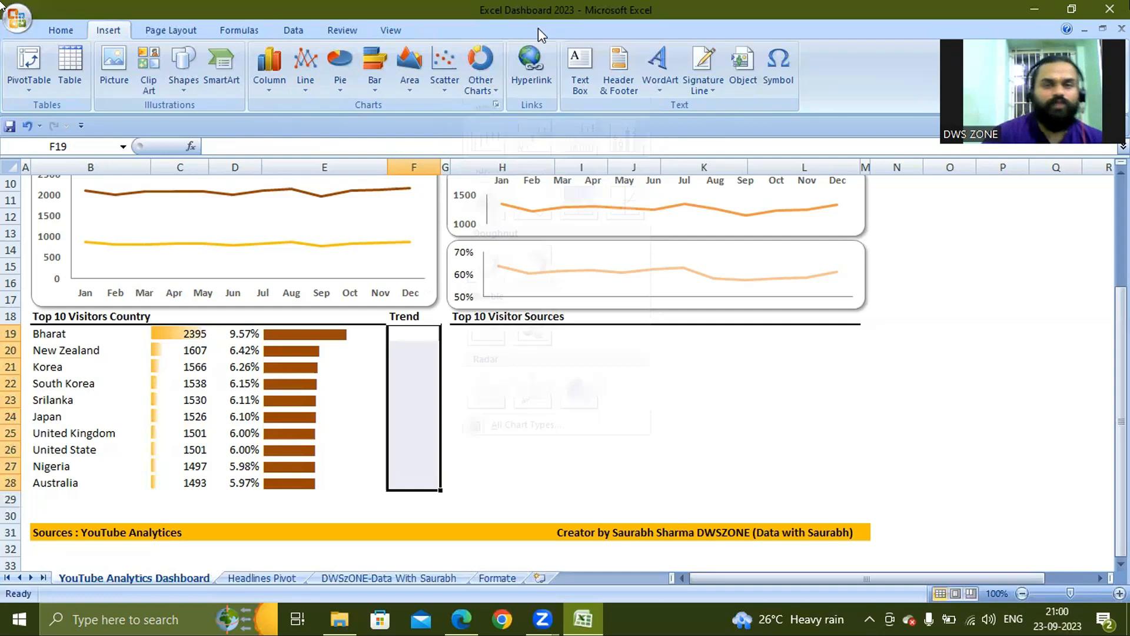
pyautogui.click(182, 91)
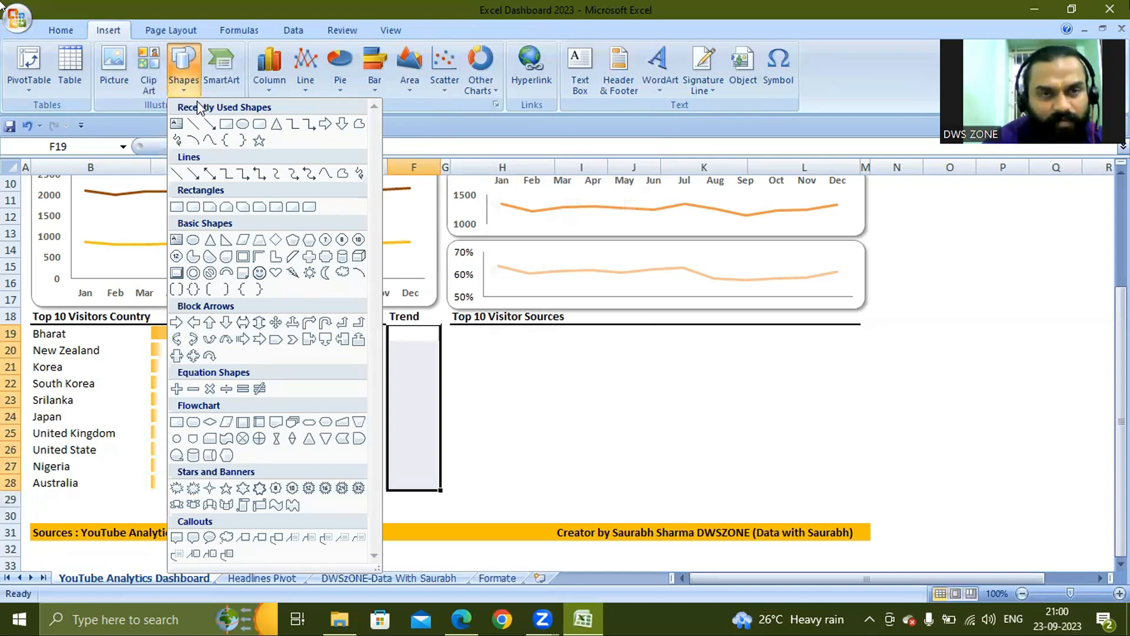
pyautogui.click(183, 91)
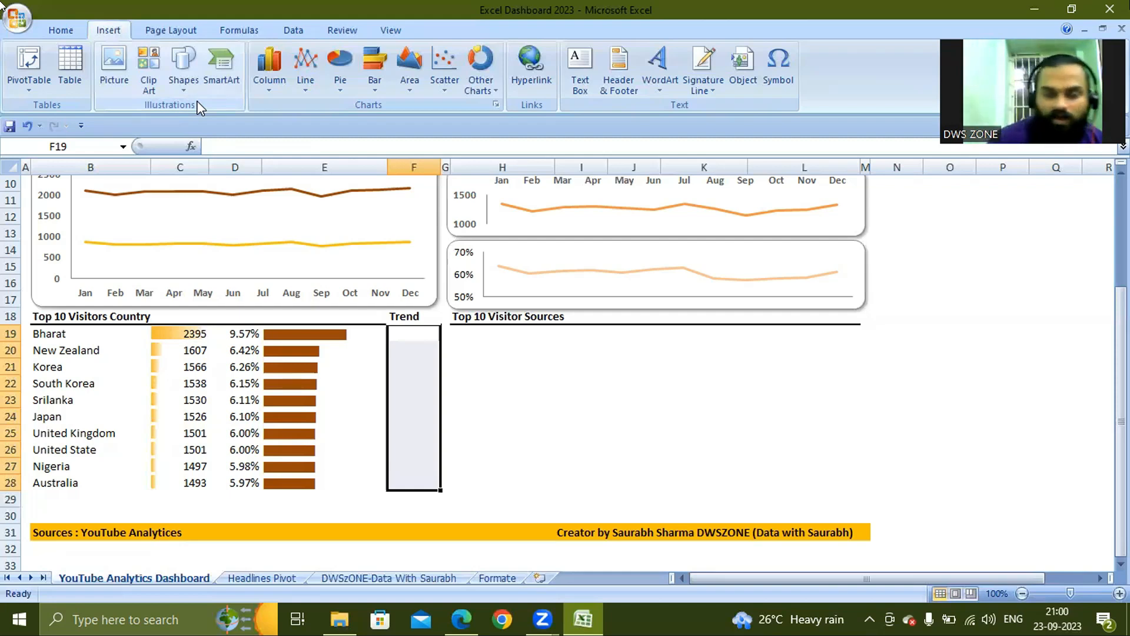
# - Copy the Trend heading from F18 to L18 above the Top 10 Visitor Sources section
pyautogui.press('Up')
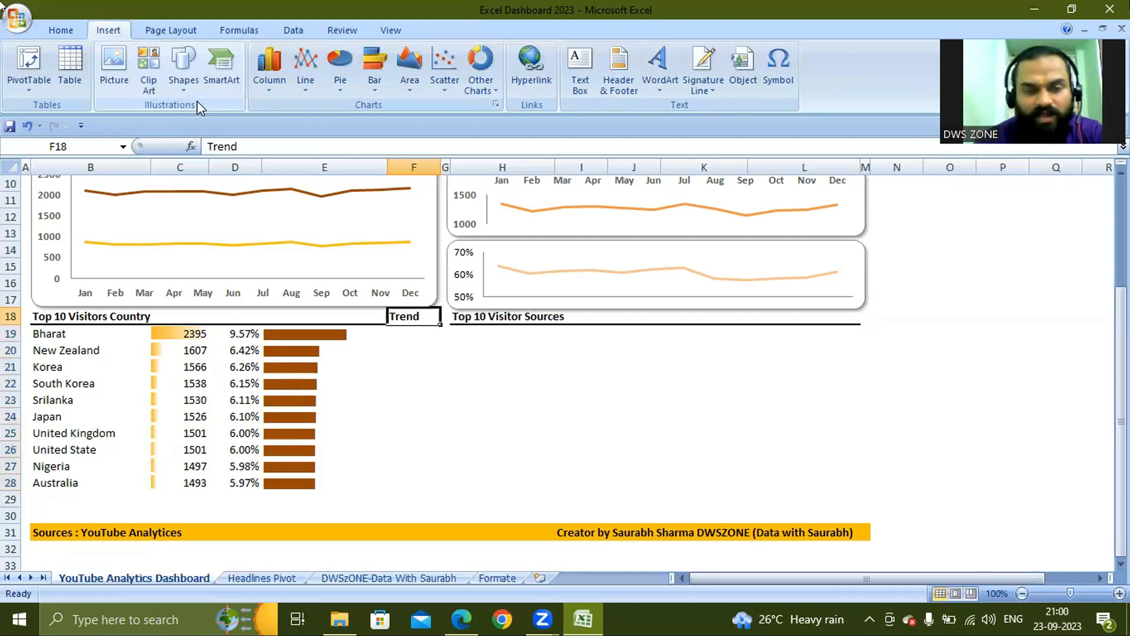
pyautogui.hotkey('ctrl', 'c')
pyautogui.press('Right')
pyautogui.press('Right')
pyautogui.press('Right')
pyautogui.press('Return')
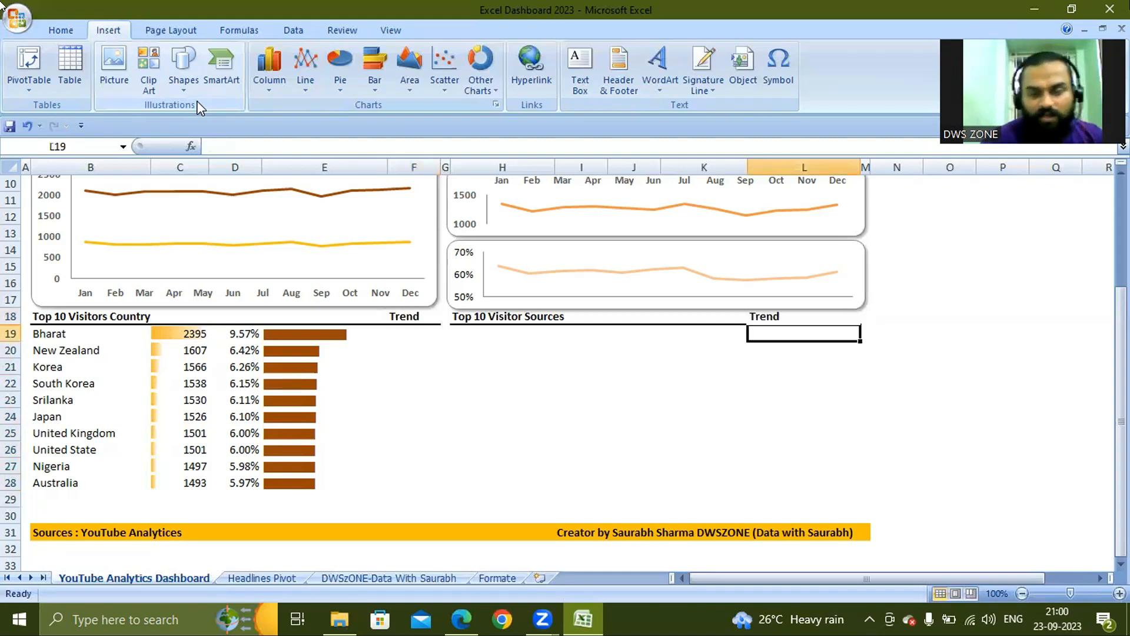
# - Review the Top 10 Visitors Country and Top 10 Visitor Sources sections of the dashboard
pyautogui.press('Down')
pyautogui.press('Left')
pyautogui.press('Left')
pyautogui.press('Left')
pyautogui.press('Left')
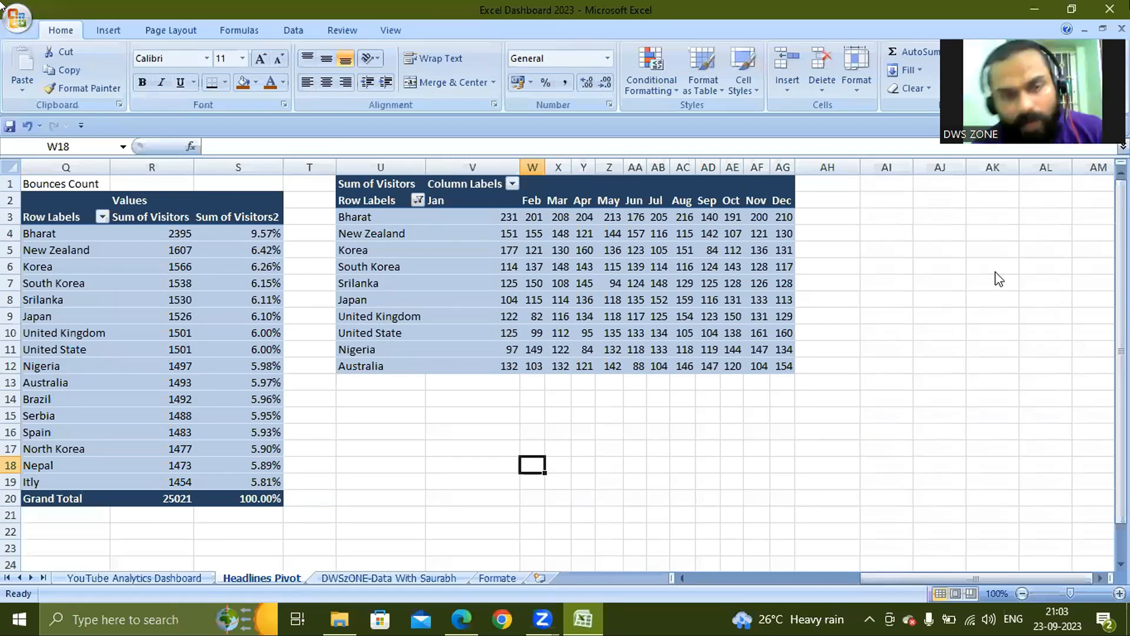
pyautogui.hotkey('ctrl', 'pageup')
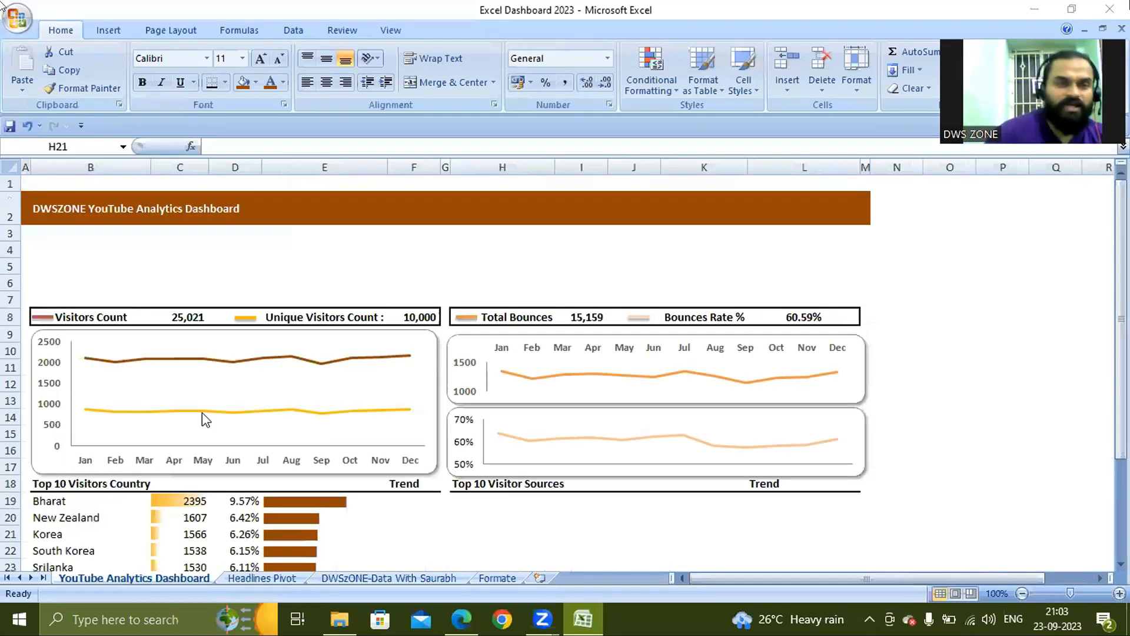
pyautogui.scroll(-2, 206, 421)
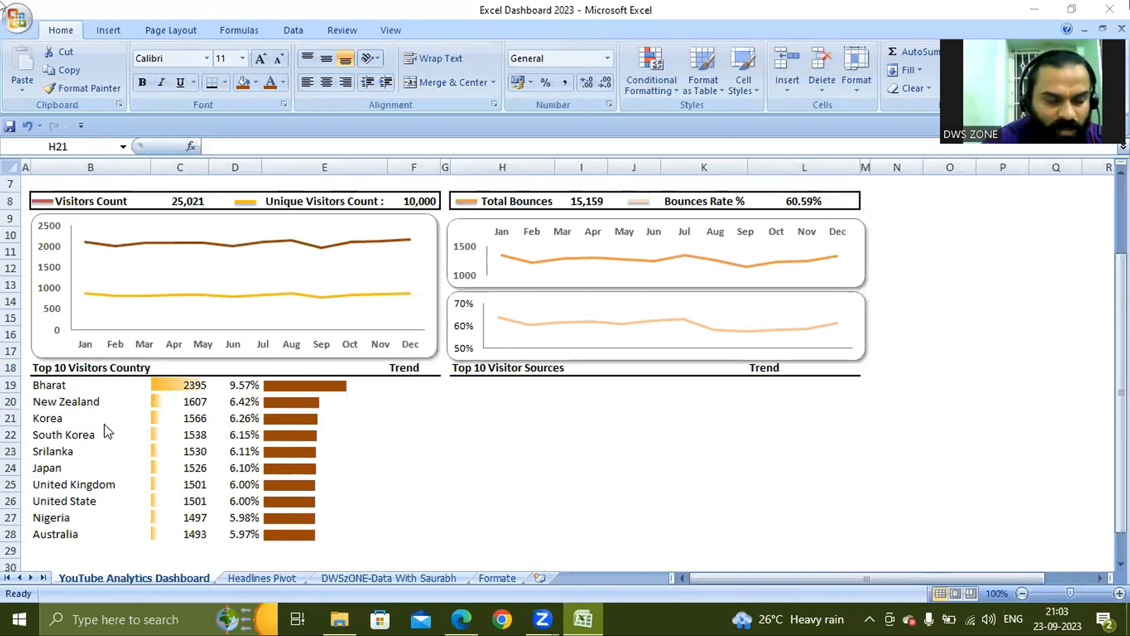
pyautogui.scroll(-1, 105, 424)
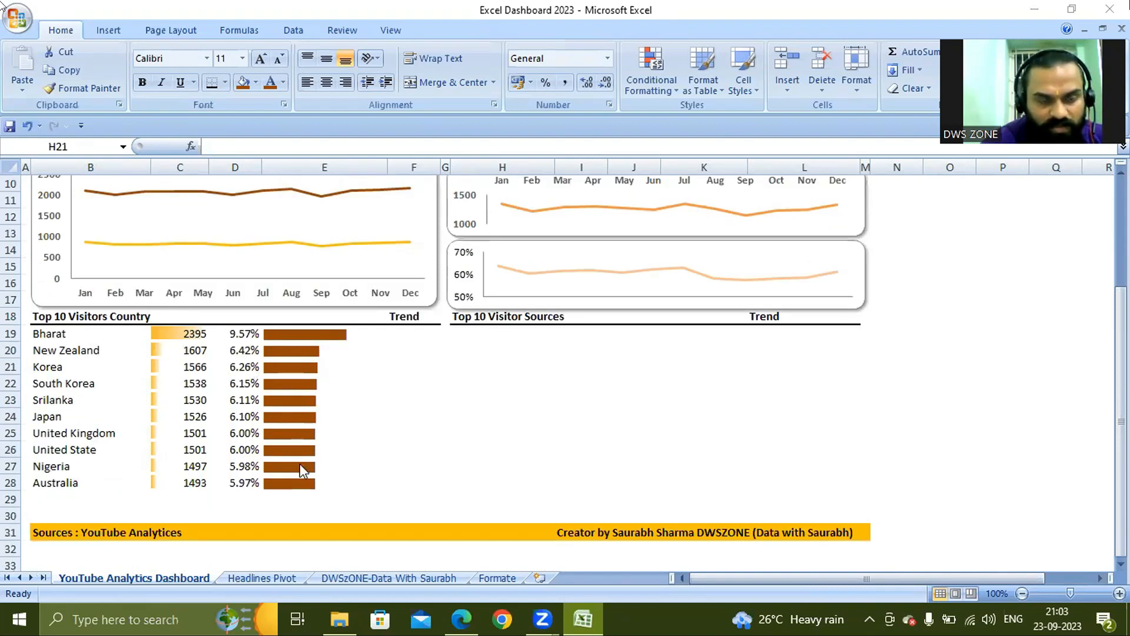
pyautogui.click(463, 332)
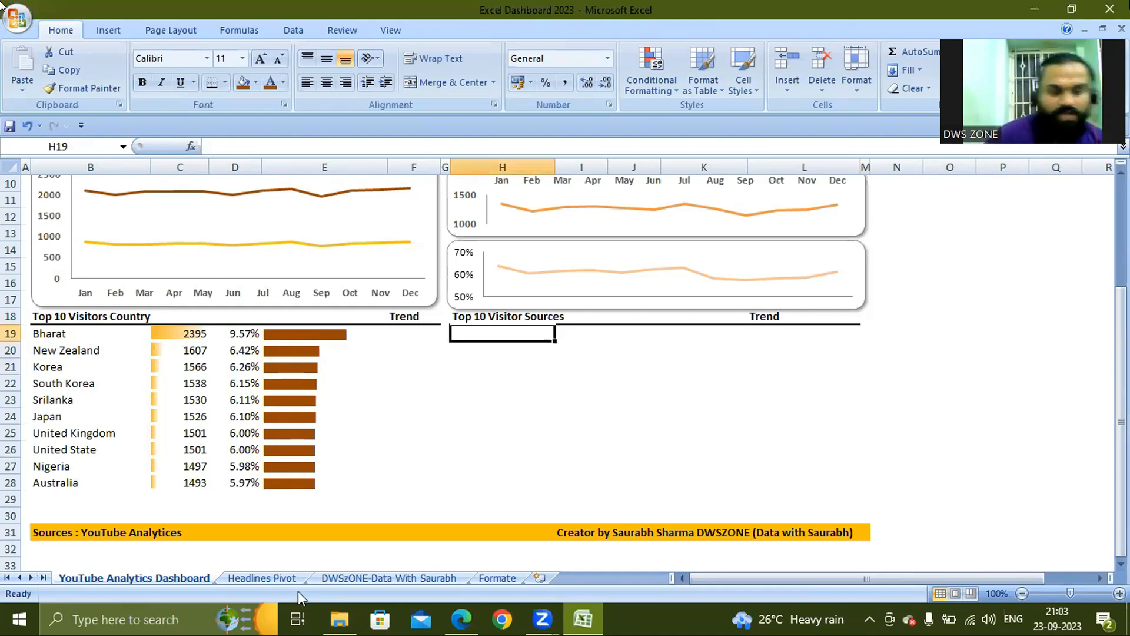
# - Copy the entire country pivot table in Q2:S20 of the Headlines Pivot sheet
pyautogui.click(242, 579)
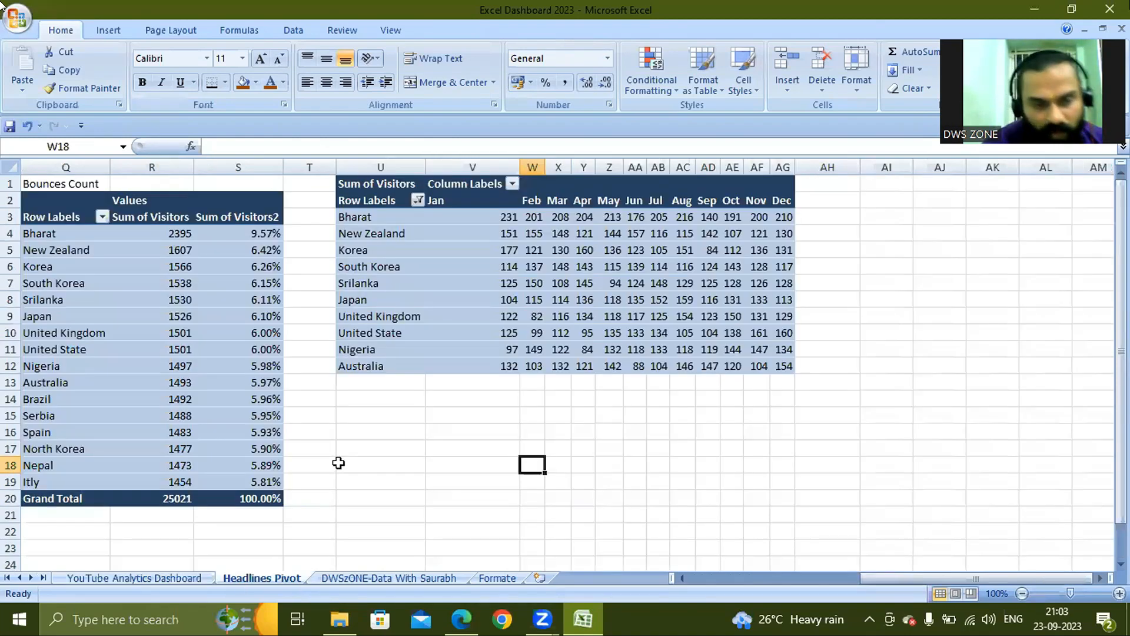
pyautogui.click(338, 464)
pyautogui.press('Up')
pyautogui.press('Up')
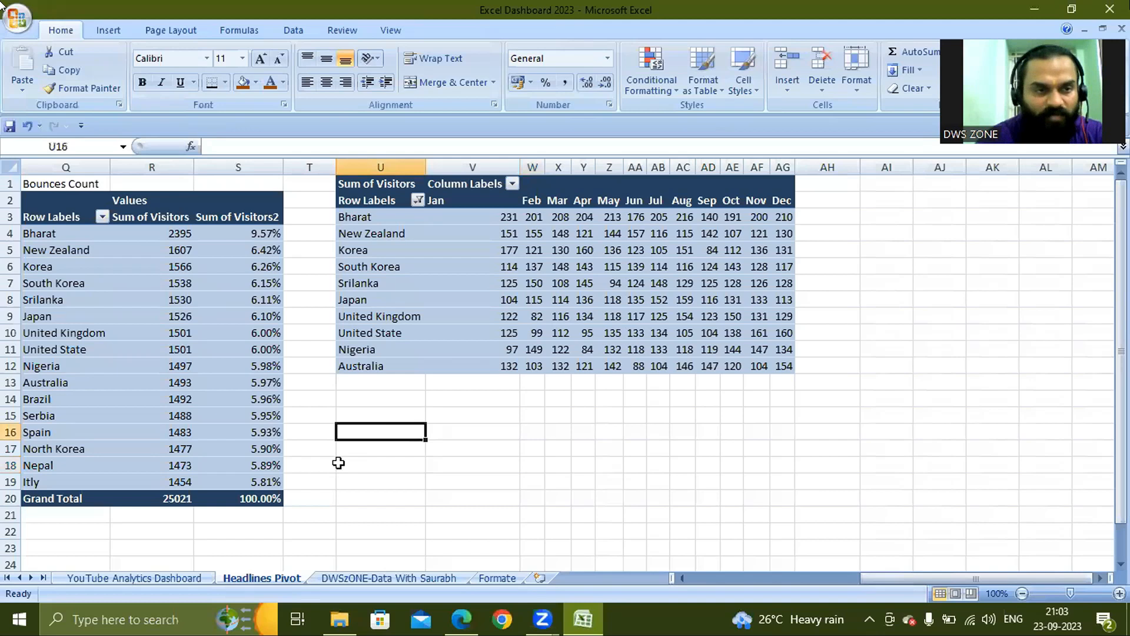
pyautogui.press('Left')
pyautogui.press('Left')
pyautogui.hotkey('ctrl', 'a')
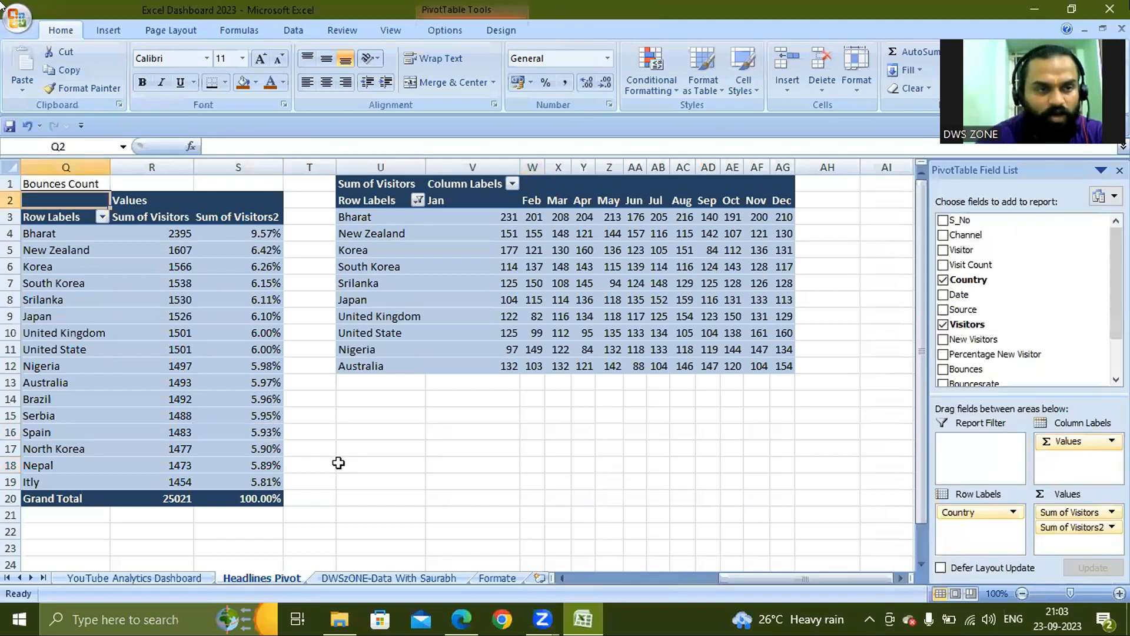
pyautogui.press('Up')
pyautogui.hotkey('shift', 'Down')
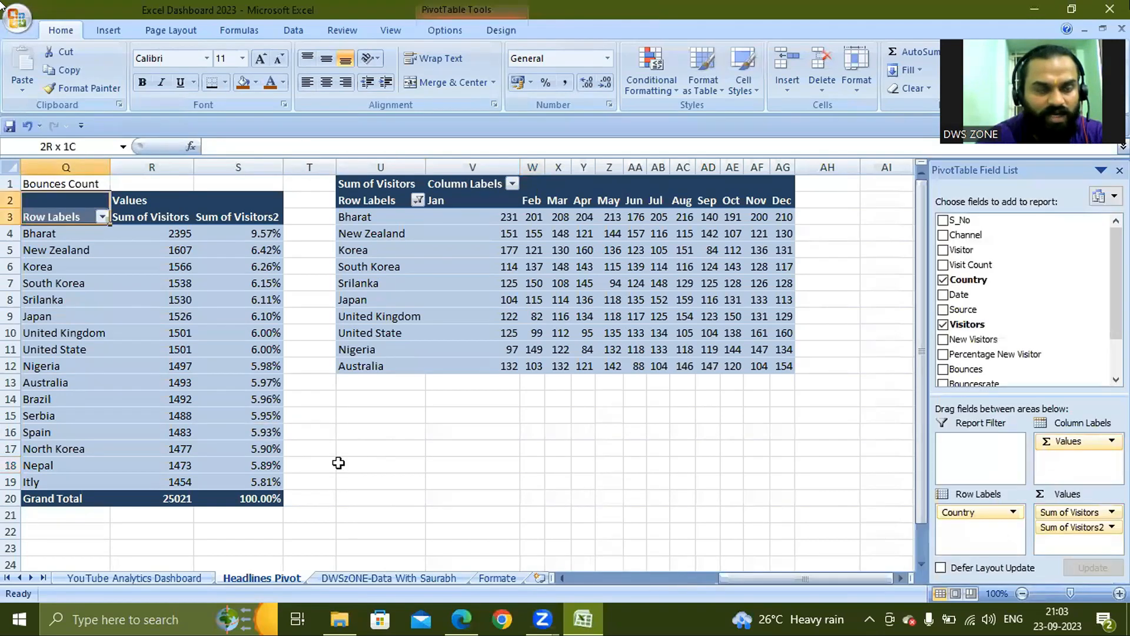
pyautogui.hotkey('ctrl', 'shift', 'Down')
pyautogui.hotkey('ctrl', 'shift', 'Right')
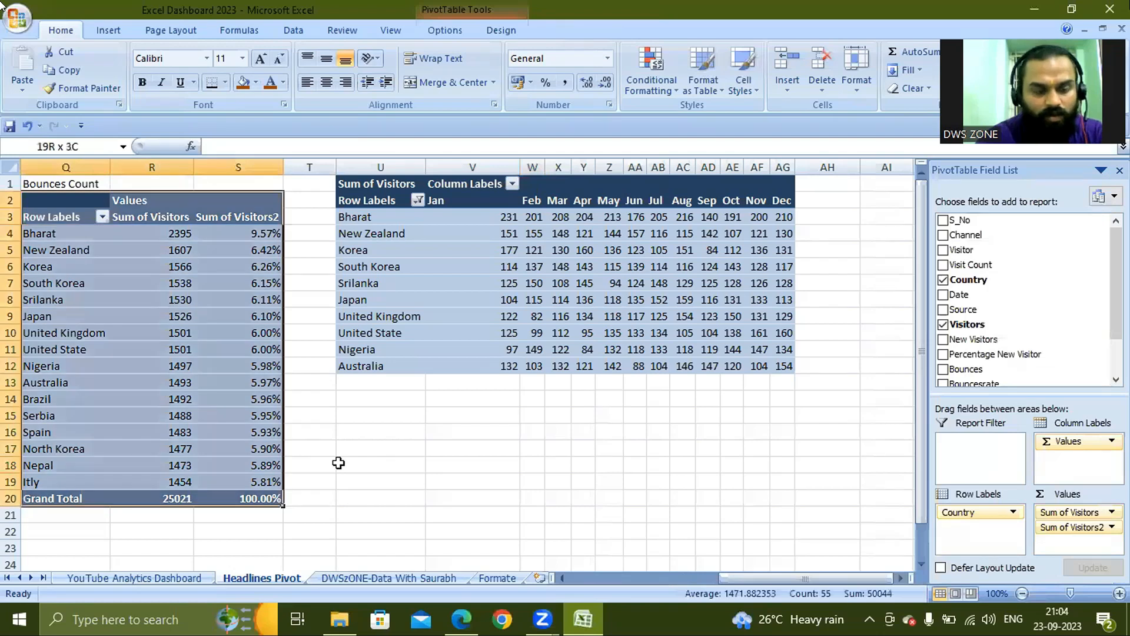
pyautogui.hotkey('ctrl', 'c')
# - Paste the copied country pivot table at AJ1, beyond the monthly country pivot table
pyautogui.press('Right')
pyautogui.press('Right')
pyautogui.press('Right')
pyautogui.press('Right')
pyautogui.press('Right')
pyautogui.press('Right')
pyautogui.press('Right')
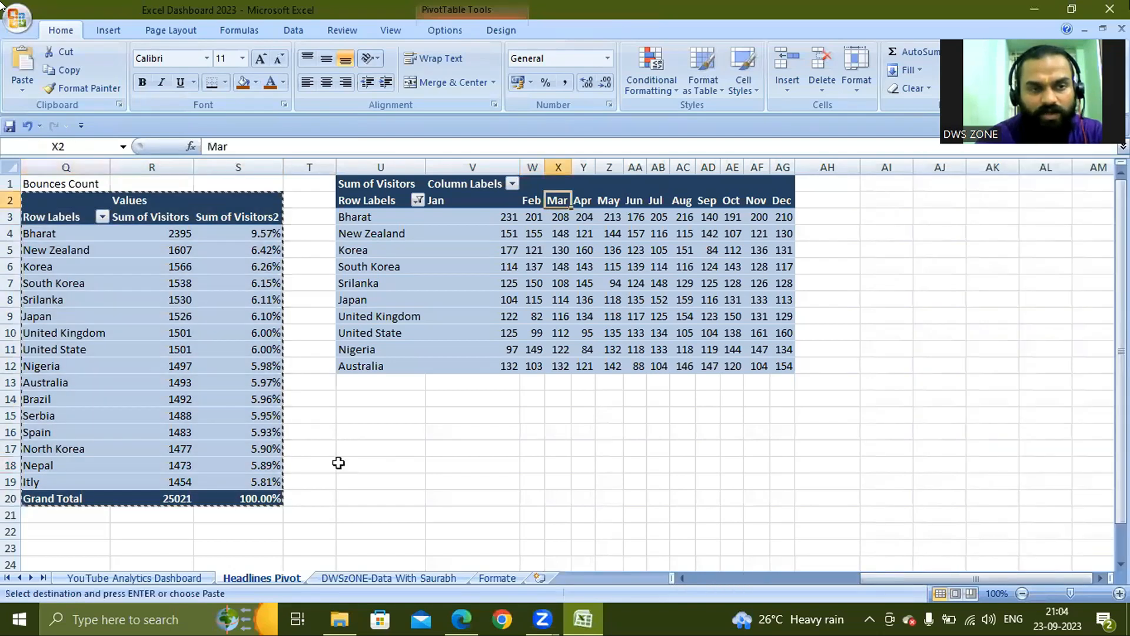
pyautogui.hotkey('ctrl', 'Right')
pyautogui.press('Right')
pyautogui.press('Up')
pyautogui.press('Right')
pyautogui.press('Right')
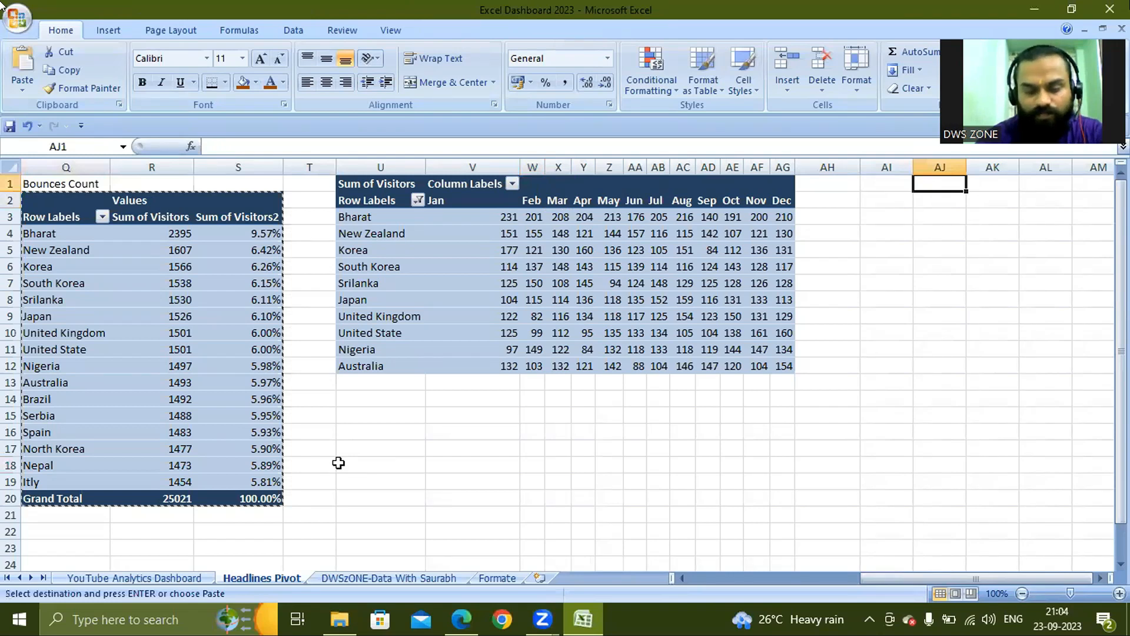
pyautogui.hotkey('ctrl', 'v')
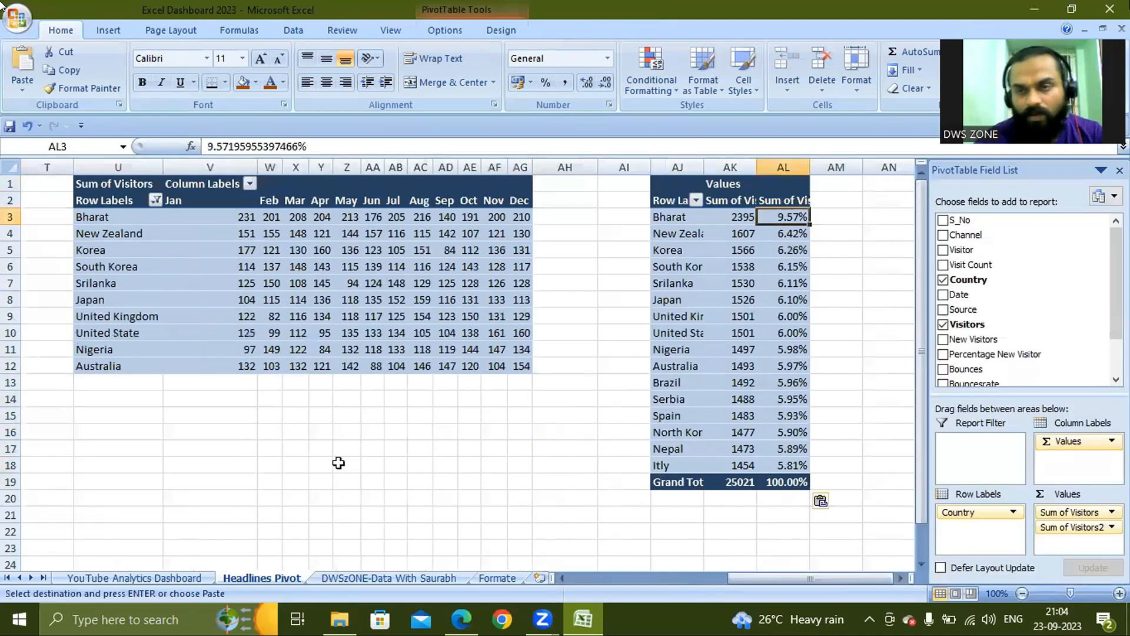
# - Remove the Country field from the row labels of the pasted pivot table at AJ1
pyautogui.press('Down')
pyautogui.moveTo(999, 513); pyautogui.dragTo(1103, 333)
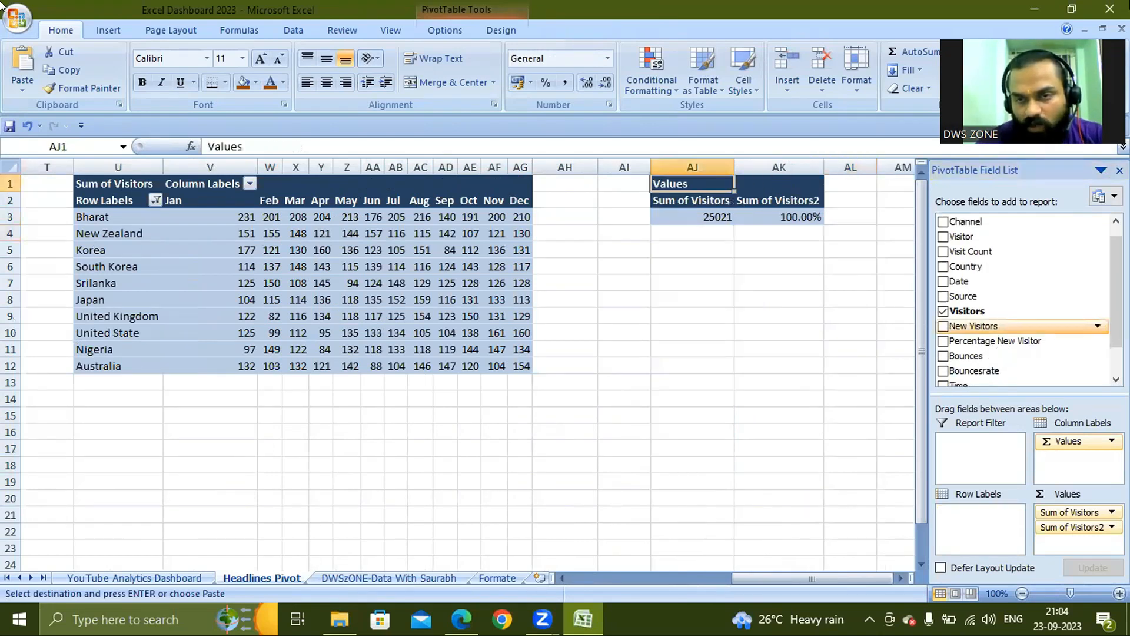
pyautogui.scroll(-1, 1024, 300)
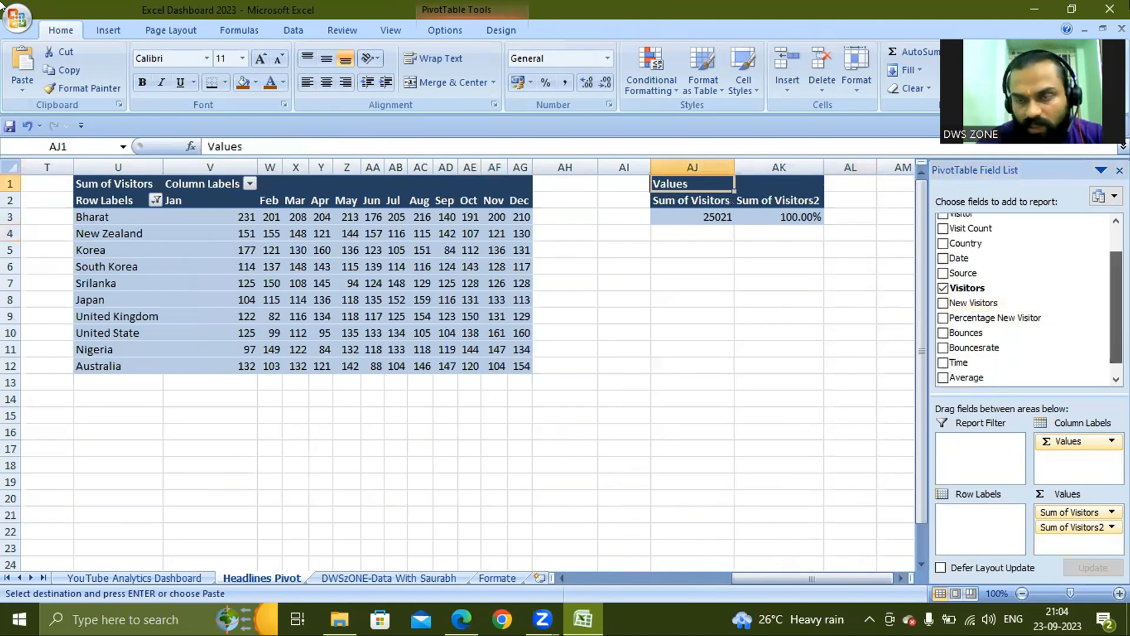
# - Add the Source field to the row labels of the pivot table at AJ1
pyautogui.scroll(-1, 961, 306)
pyautogui.scroll(3, 962, 307)
pyautogui.moveTo(962, 309); pyautogui.dragTo(977, 538)
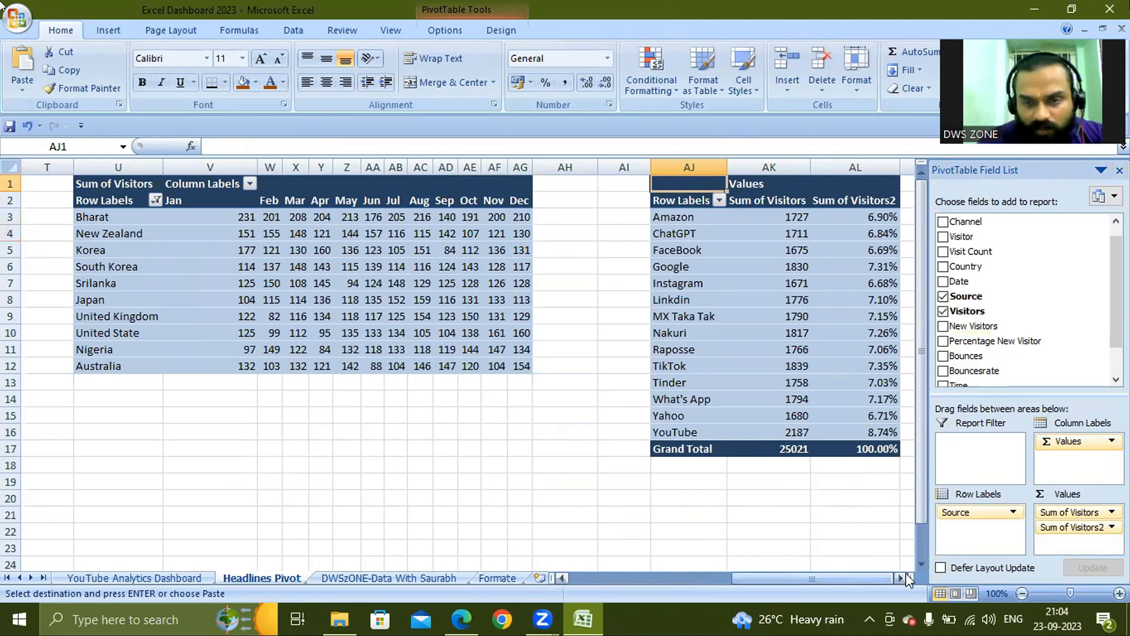
# - Sort the source pivot table by Sum of Visitors from largest to smallest and close the PivotTable Field List
pyautogui.moveTo(910, 580); pyautogui.dragTo(795, 228)
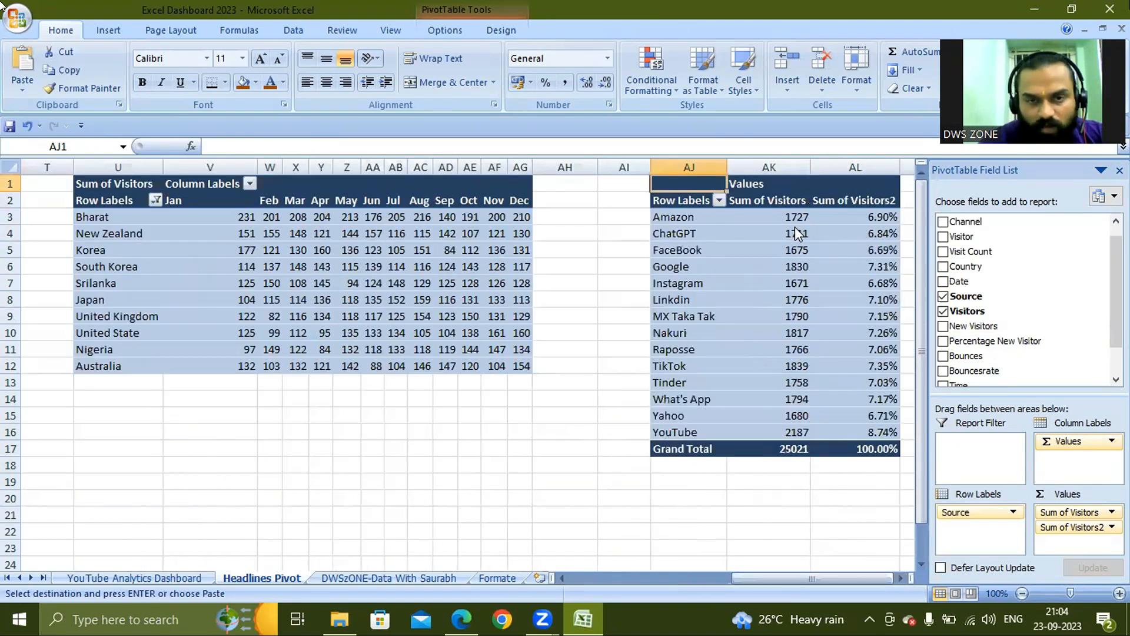
pyautogui.rightClick(799, 233)
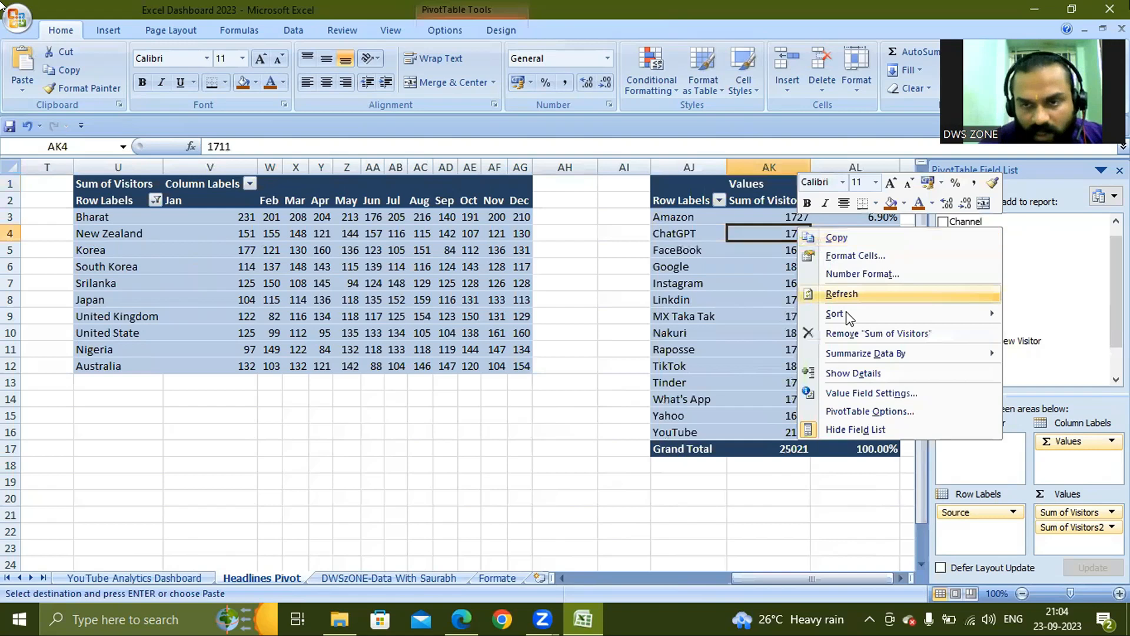
pyautogui.moveTo(835, 314)
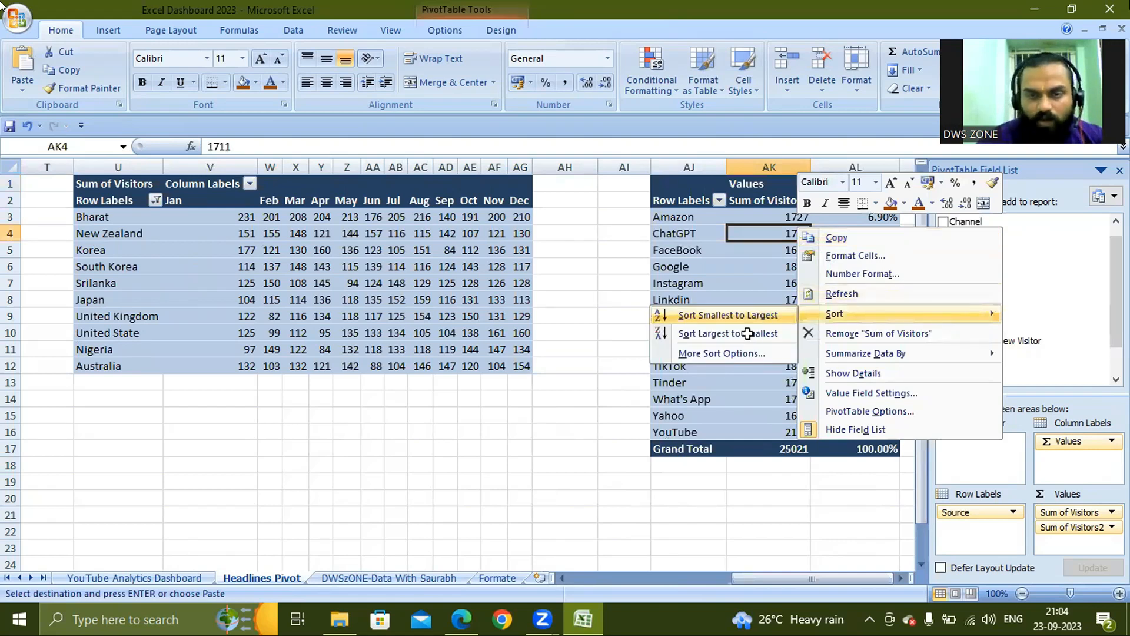
pyautogui.click(748, 333)
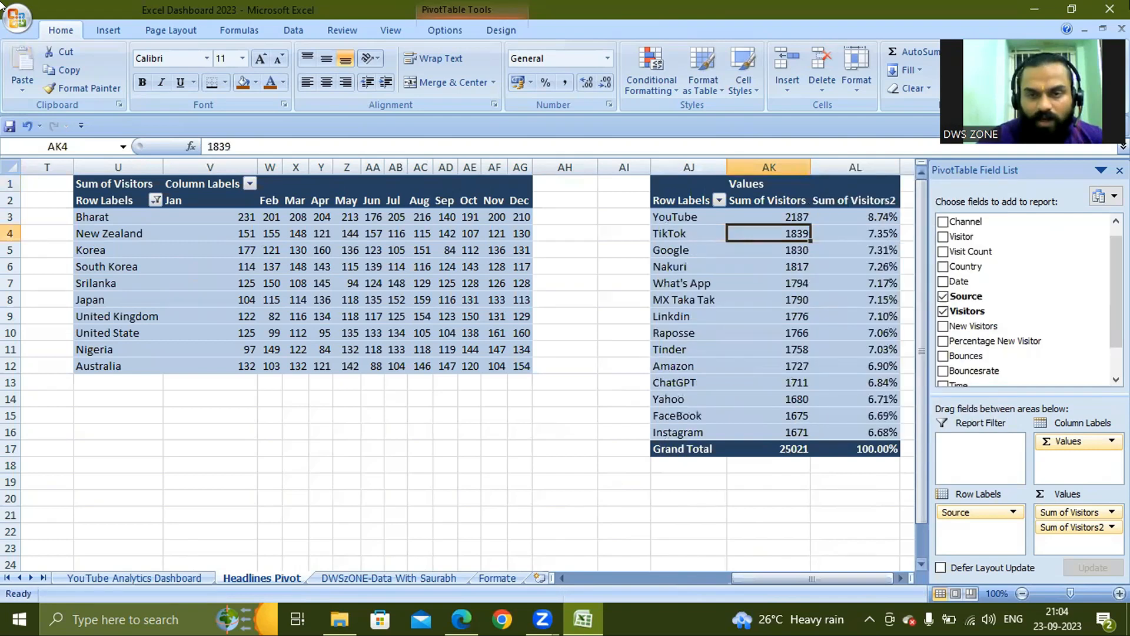
pyautogui.click(1120, 170)
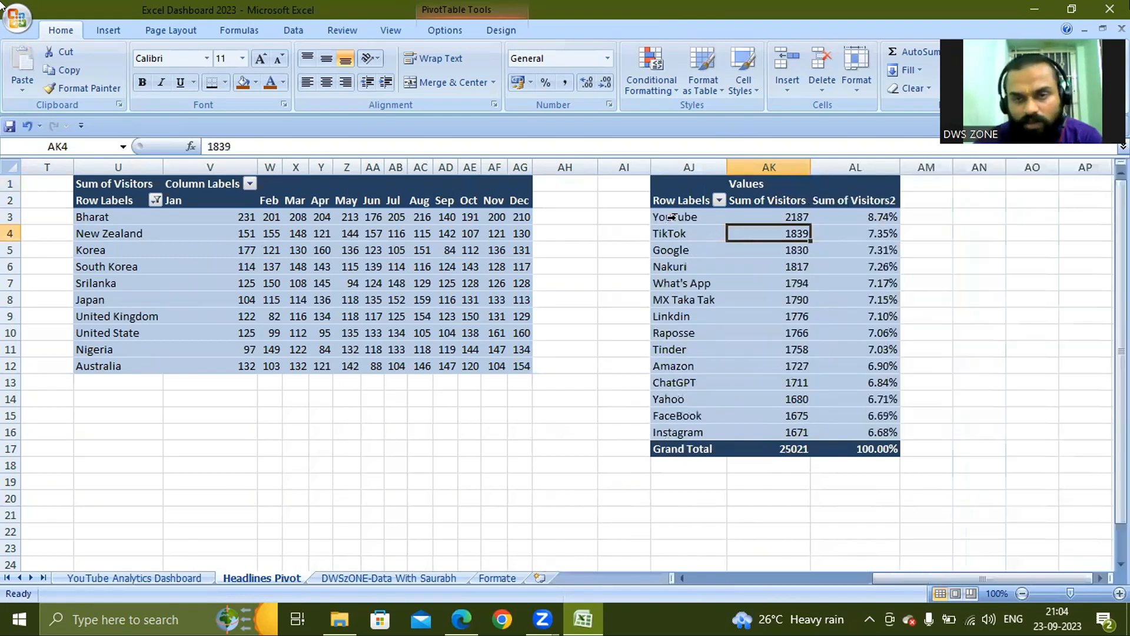
# - Link dashboard cell H19 under Top 10 Visitor Sources to the first source name, ='Headlines Pivot'!AJ3
pyautogui.click(654, 217)
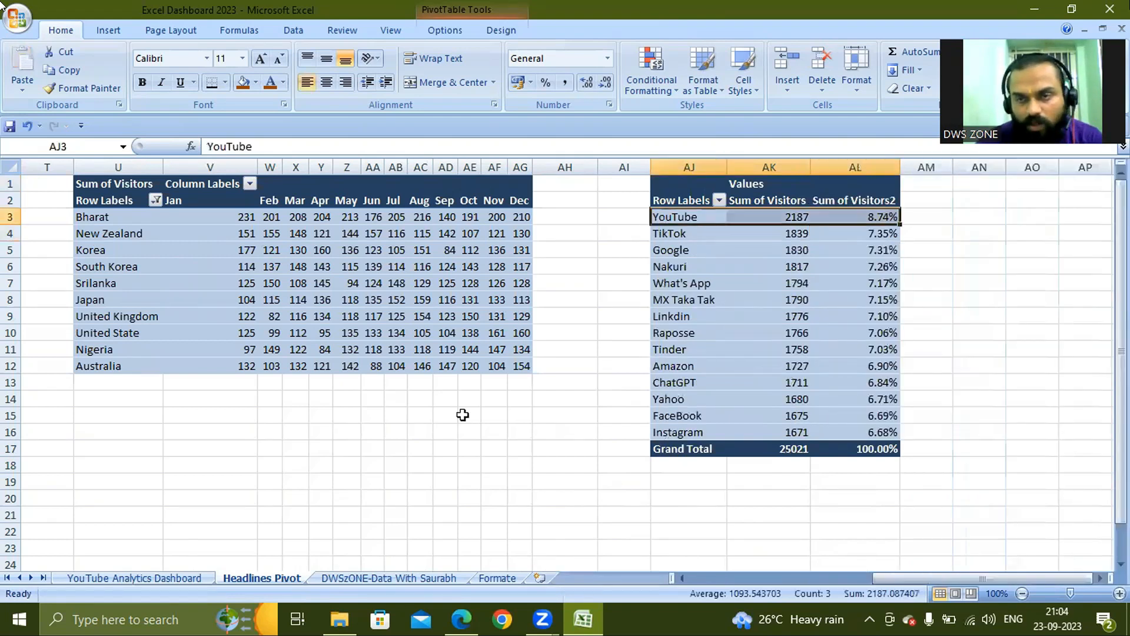
pyautogui.click(93, 578)
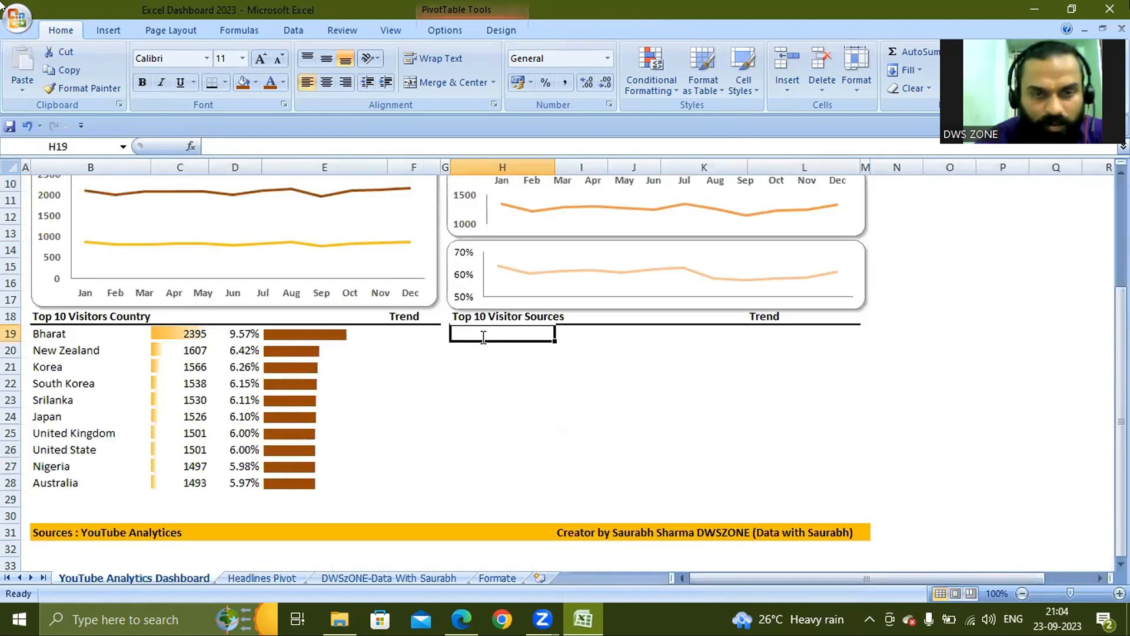
pyautogui.write('=')
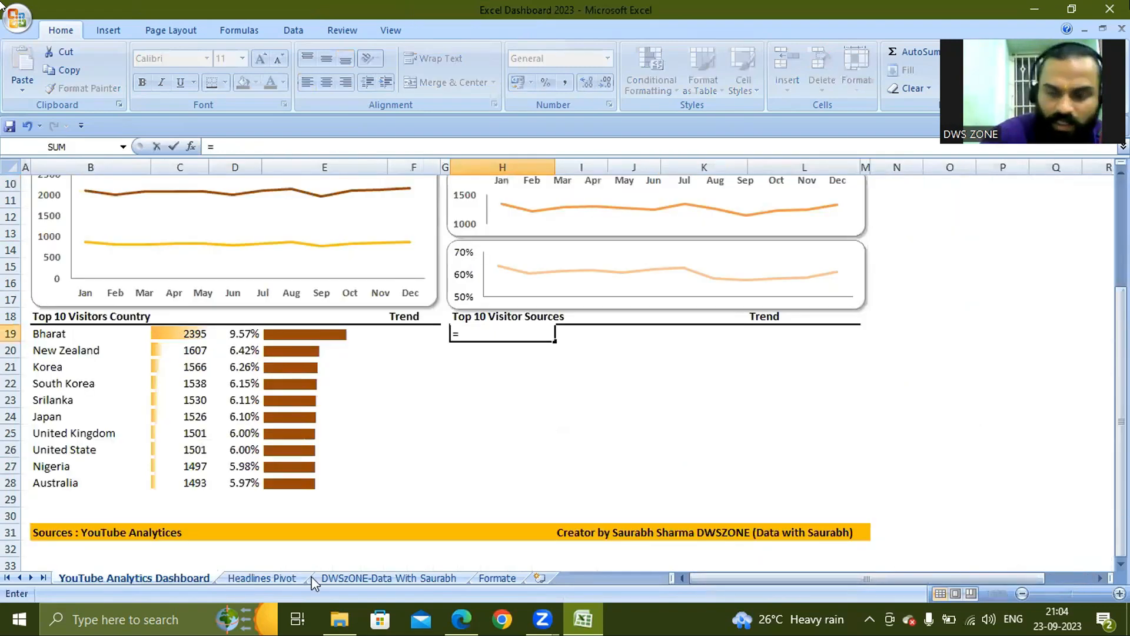
pyautogui.click(274, 577)
pyautogui.click(670, 217)
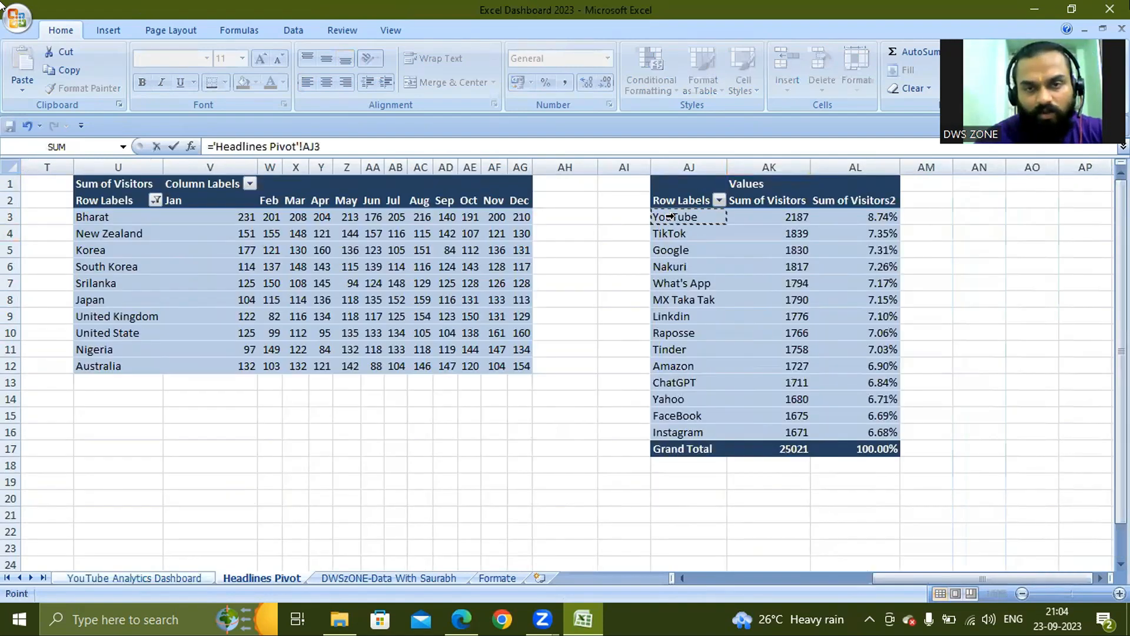
pyautogui.press('Return')
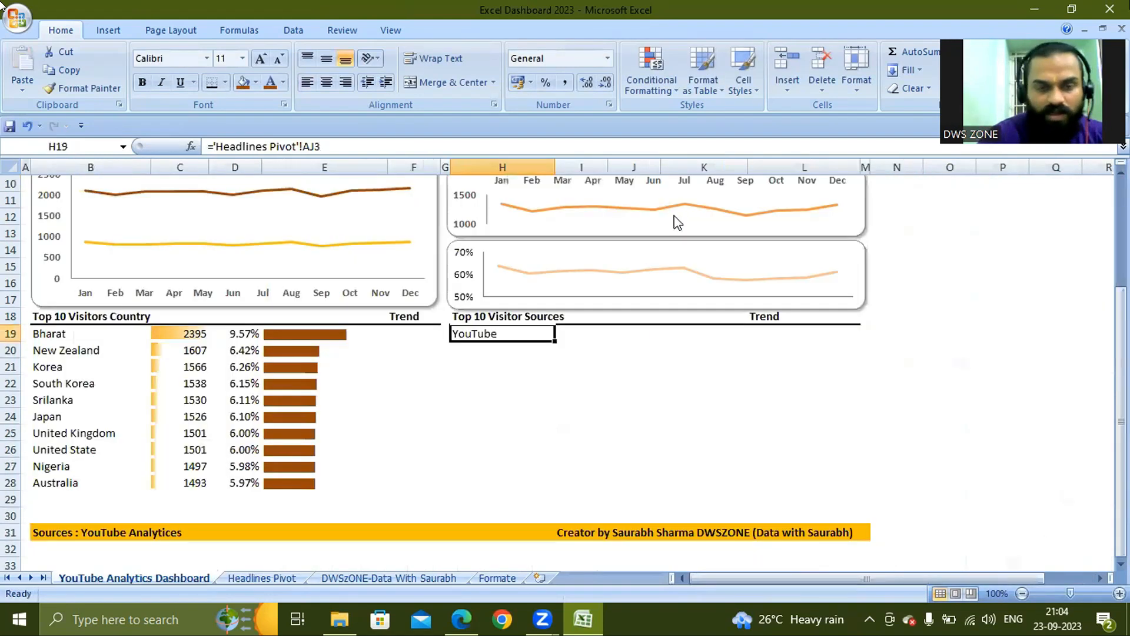
# - Copy the source name formula in H19 down through H28 to list ten sources
pyautogui.hotkey('ctrl', 'c')
pyautogui.hotkey('shift', 'Down')
pyautogui.hotkey('shift', 'Down')
pyautogui.hotkey('shift', 'Down')
pyautogui.hotkey('shift', 'Down')
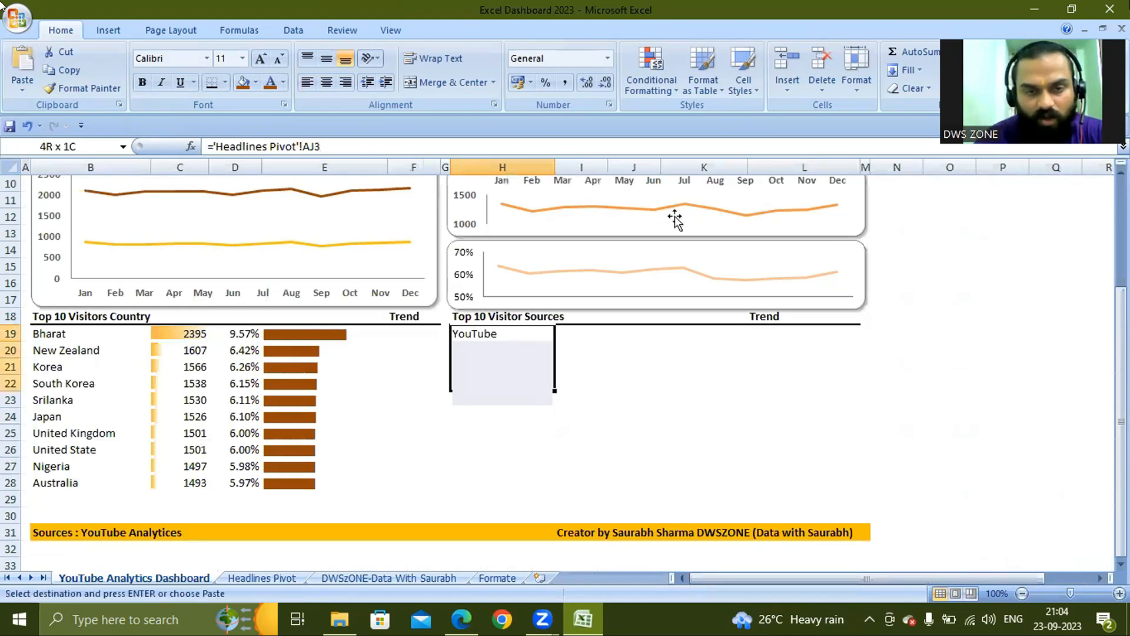
pyautogui.hotkey('shift', 'Down')
pyautogui.hotkey('shift', 'Down')
pyautogui.hotkey('shift', 'Down')
pyautogui.hotkey('shift', 'Down')
pyautogui.hotkey('shift', 'Down')
pyautogui.hotkey('shift', 'Down')
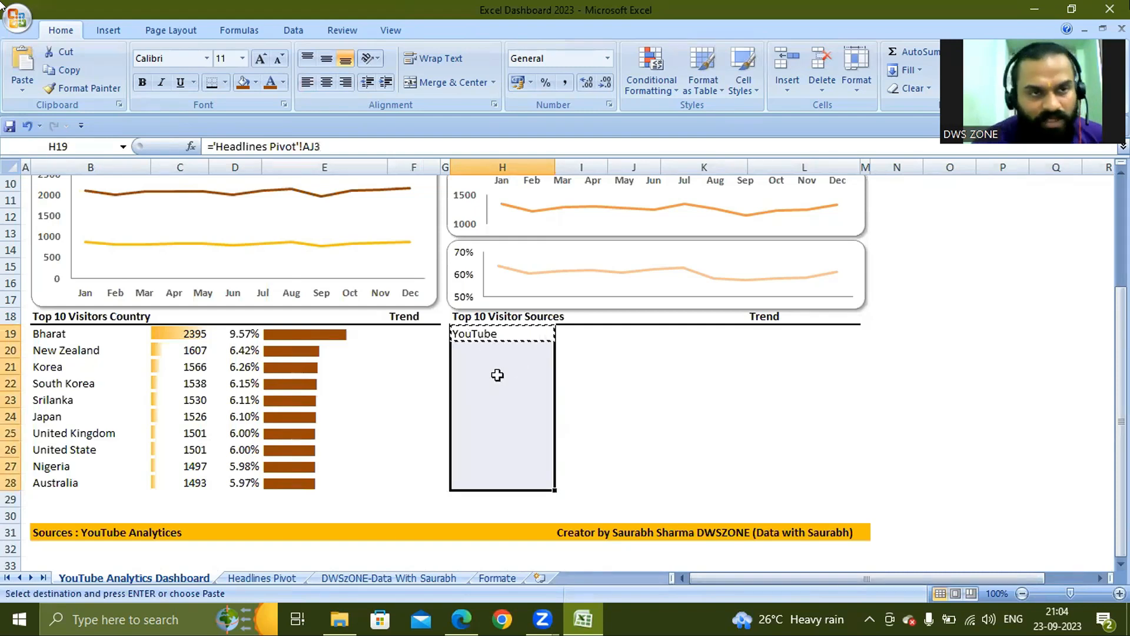
pyautogui.hotkey('shift', 'Up')
pyautogui.hotkey('shift', 'Up')
pyautogui.hotkey('shift', 'Up')
pyautogui.hotkey('shift', 'Up')
pyautogui.hotkey('shift', 'Up')
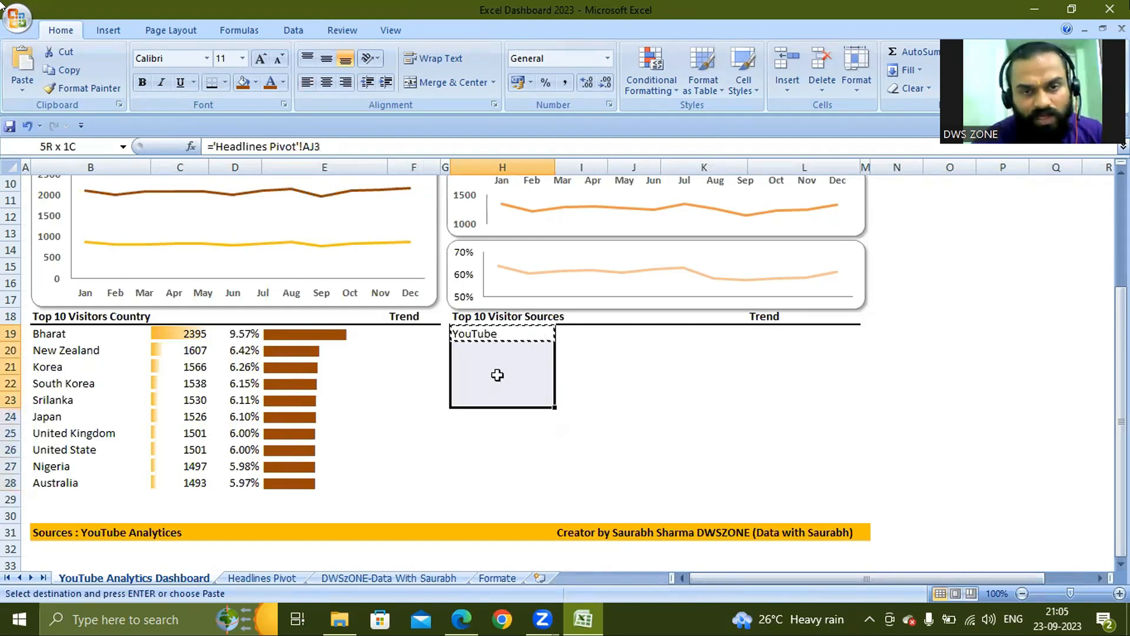
pyautogui.hotkey('shift', 'Down')
pyautogui.hotkey('shift', 'Down')
pyautogui.hotkey('shift', 'Down')
pyautogui.hotkey('shift', 'Down')
pyautogui.hotkey('shift', 'Down')
pyautogui.hotkey('ctrl', 'v')
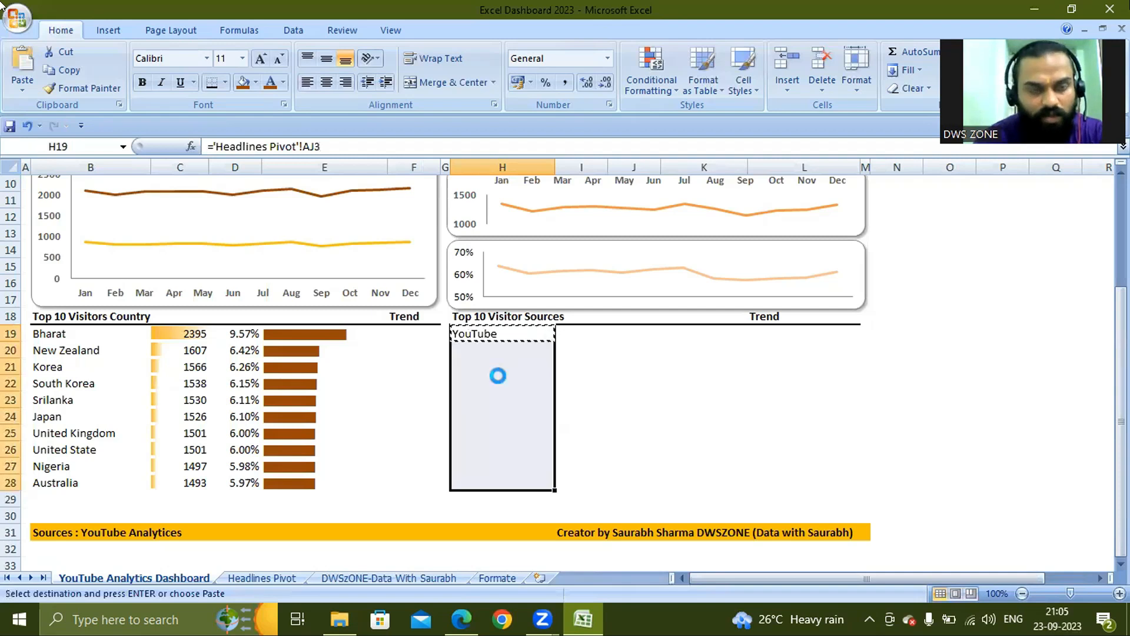
# - Fill I19 with a GETPIVOTDATA reference to YouTube's Sum of Visitors in the source pivot table
pyautogui.press('Right')
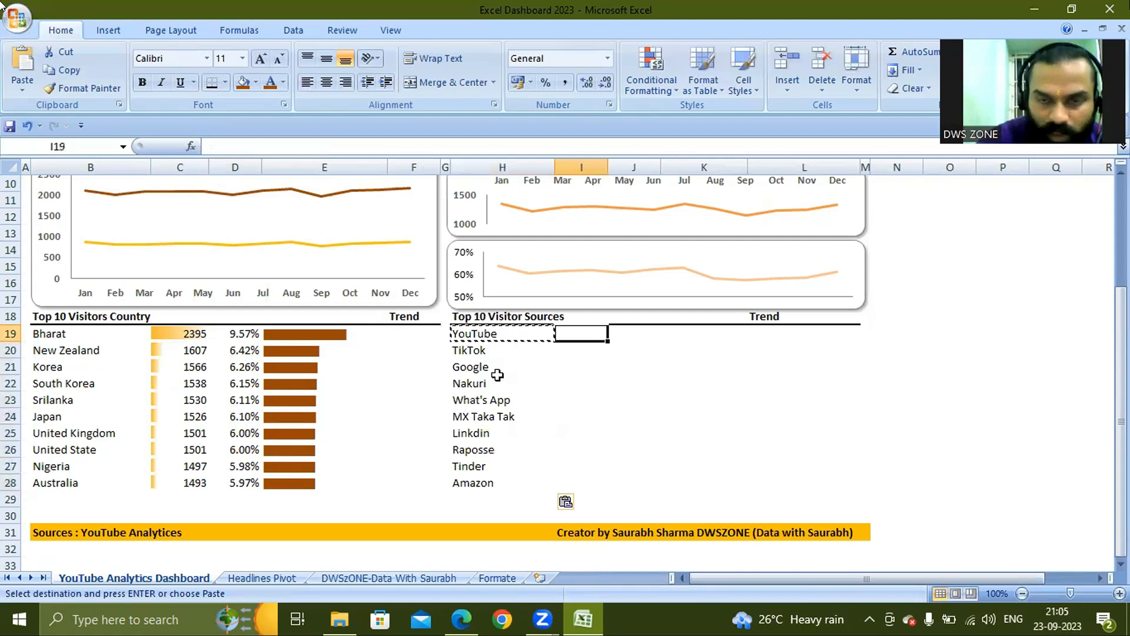
pyautogui.write('=')
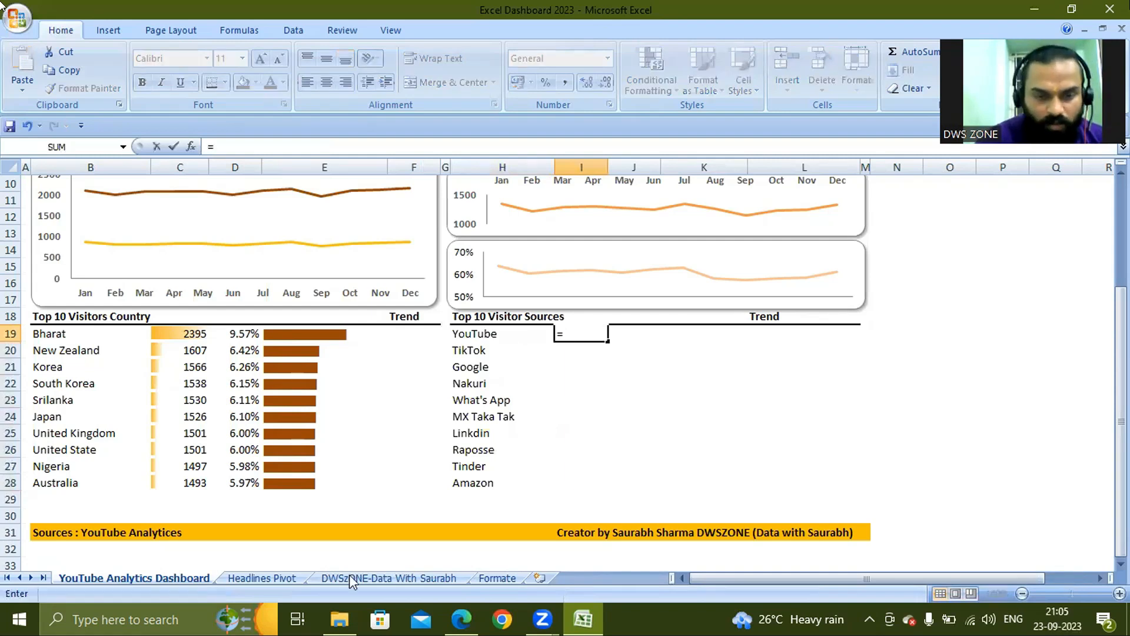
pyautogui.click(261, 579)
pyautogui.click(772, 214)
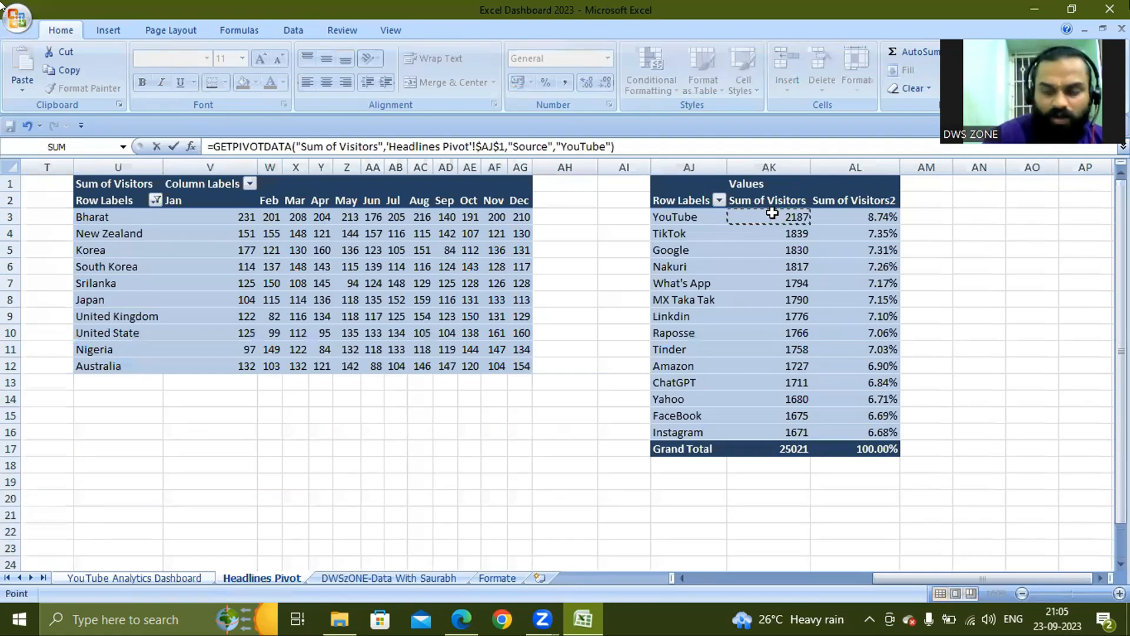
pyautogui.press('Return')
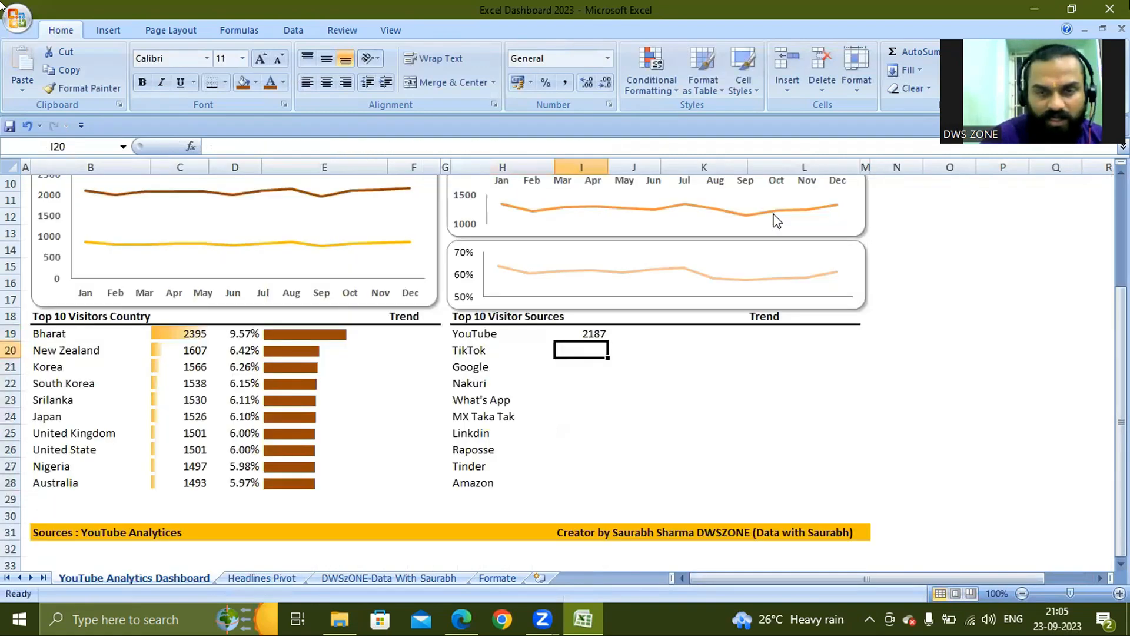
# - Replace the fixed "YouTube" item in the GETPIVOTDATA formula of I19 with a reference to H19
pyautogui.press('Up')
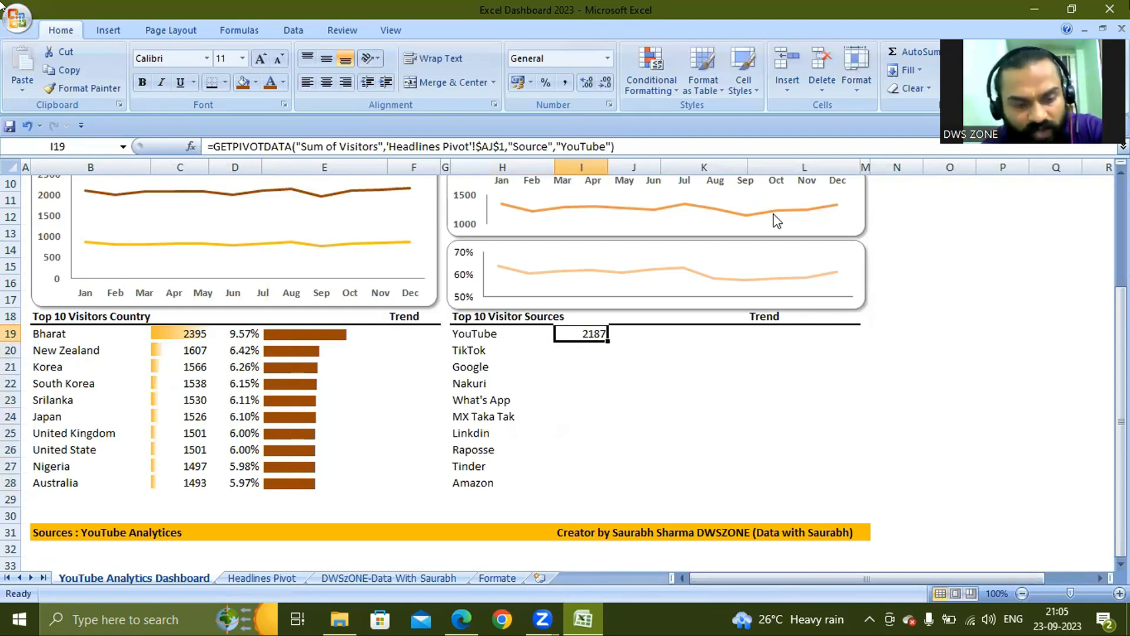
pyautogui.press('F2')
pyautogui.press('Left')
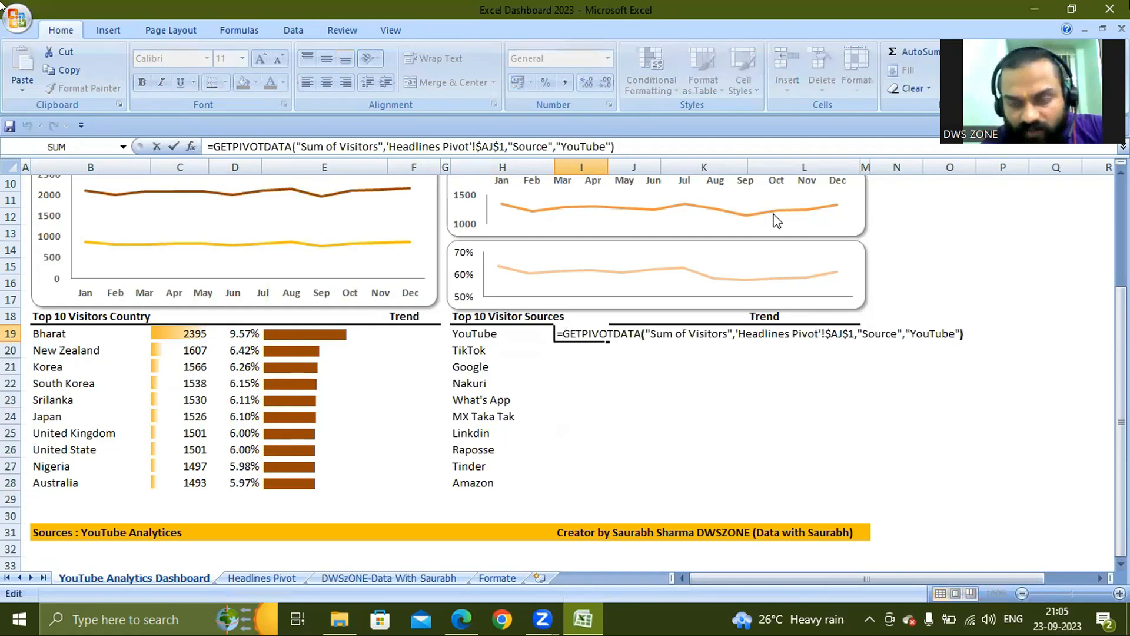
pyautogui.press('Left')
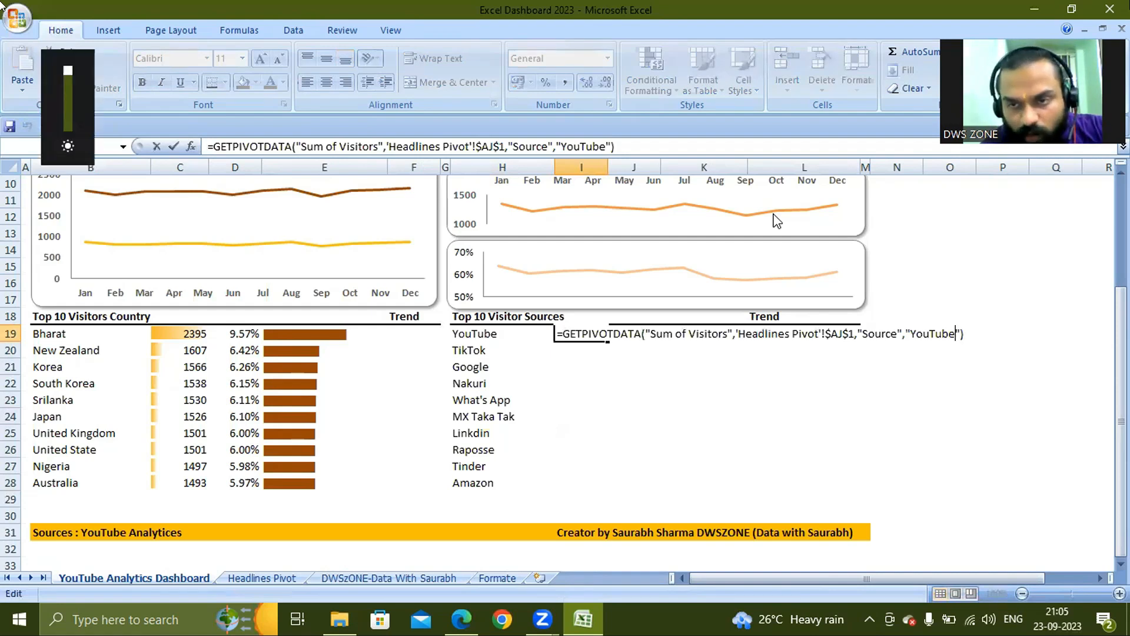
pyautogui.press('BackSpace')
pyautogui.press('BackSpace')
pyautogui.press('BackSpace')
pyautogui.press('BackSpace')
pyautogui.press('BackSpace')
pyautogui.press('BackSpace')
pyautogui.press('BackSpace')
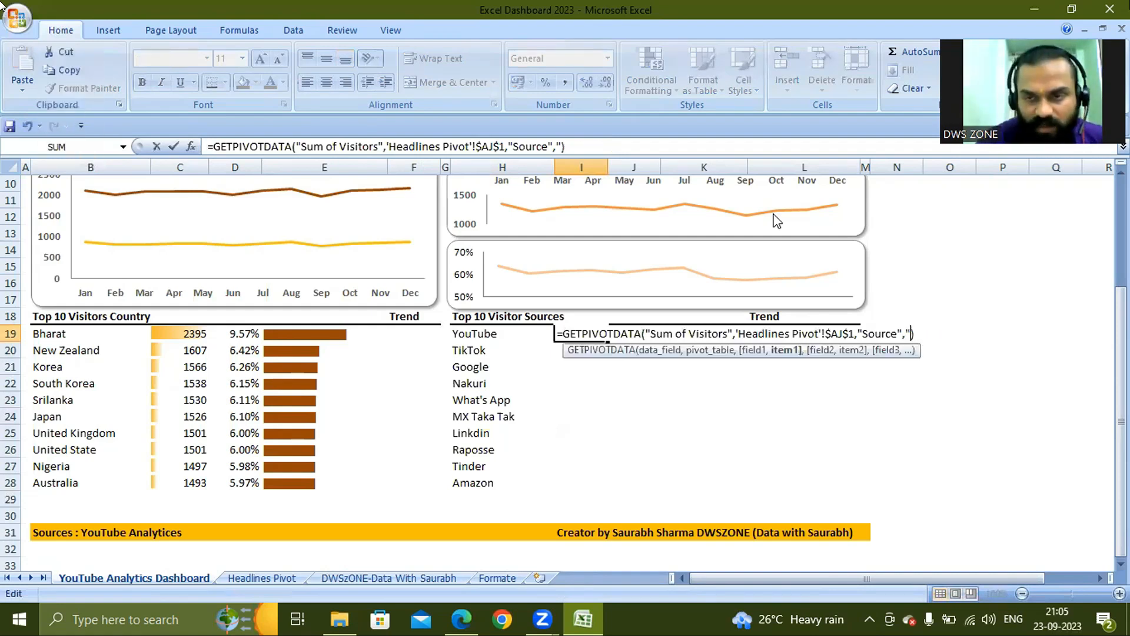
pyautogui.press('BackSpace')
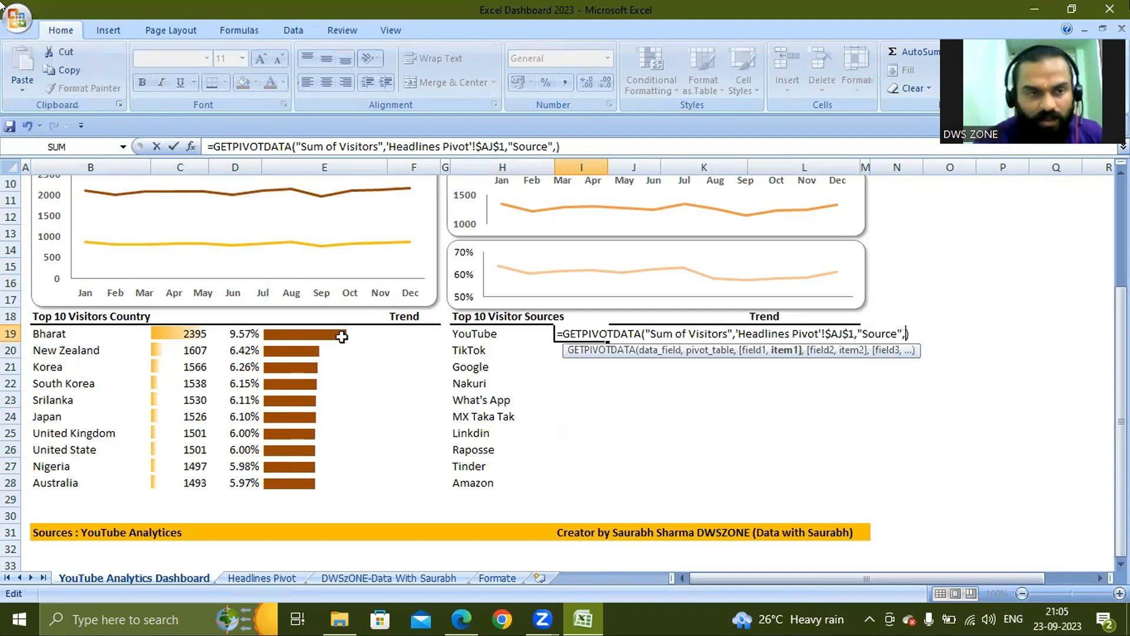
pyautogui.click(463, 332)
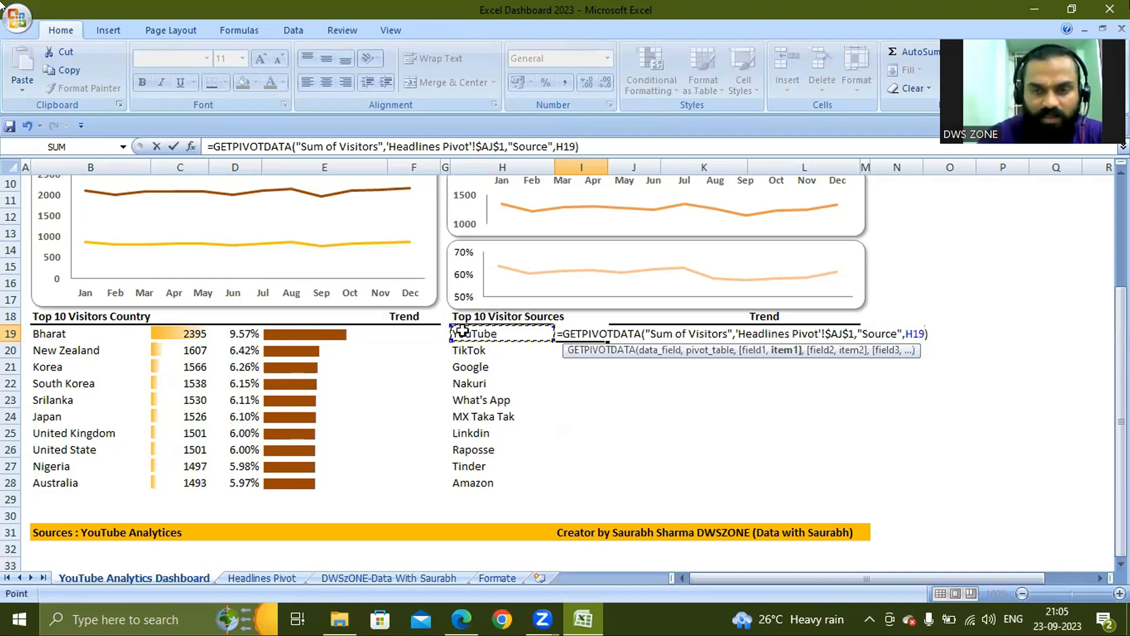
pyautogui.press('Return')
# - Copy the visitor count formula from I19 into I20:I28
pyautogui.hotkey('ctrl', 'c')
pyautogui.press('Down')
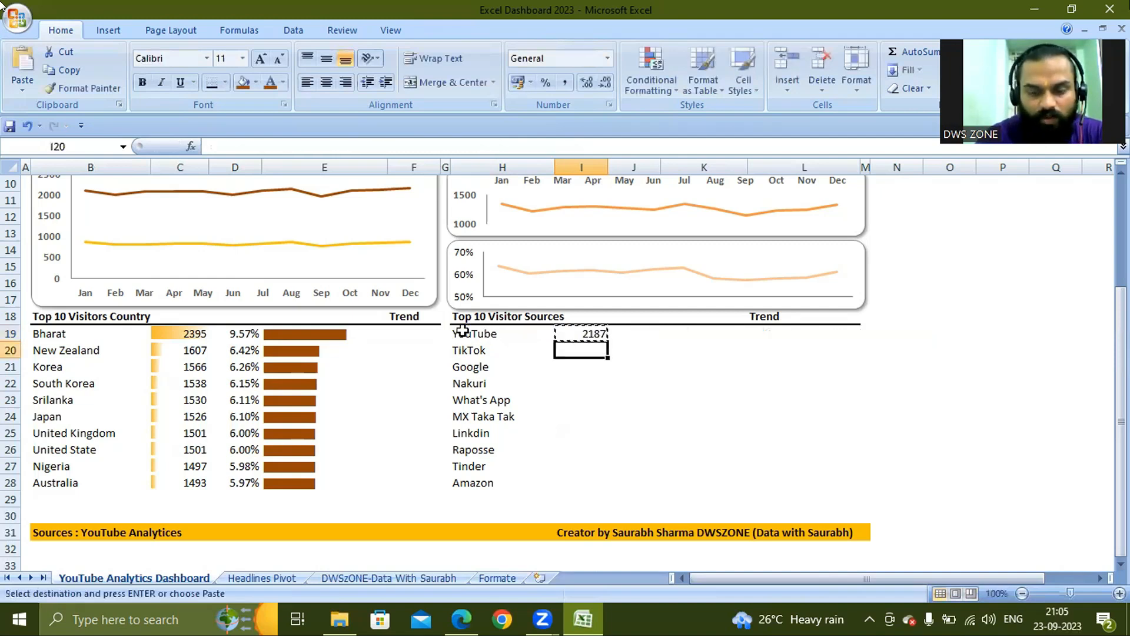
pyautogui.hotkey('shift', 'Down')
pyautogui.hotkey('shift', 'Down')
pyautogui.hotkey('shift', 'Down')
pyautogui.hotkey('shift', 'Down')
pyautogui.hotkey('shift', 'Down')
pyautogui.hotkey('shift', 'Down')
pyautogui.hotkey('shift', 'Down')
pyautogui.hotkey('shift', 'Down')
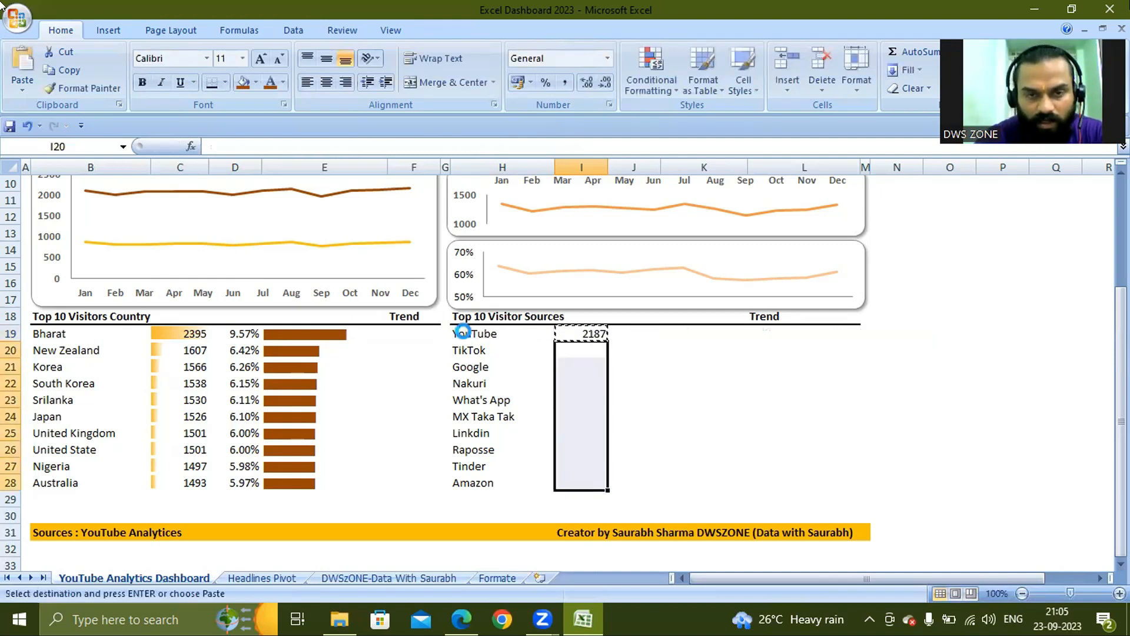
pyautogui.hotkey('ctrl', 'v')
# - Check the copied visitor count formulas in column I of the Top 10 Visitor Sources list
pyautogui.press('Down')
pyautogui.press('Down')
pyautogui.press('Down')
pyautogui.press('Down')
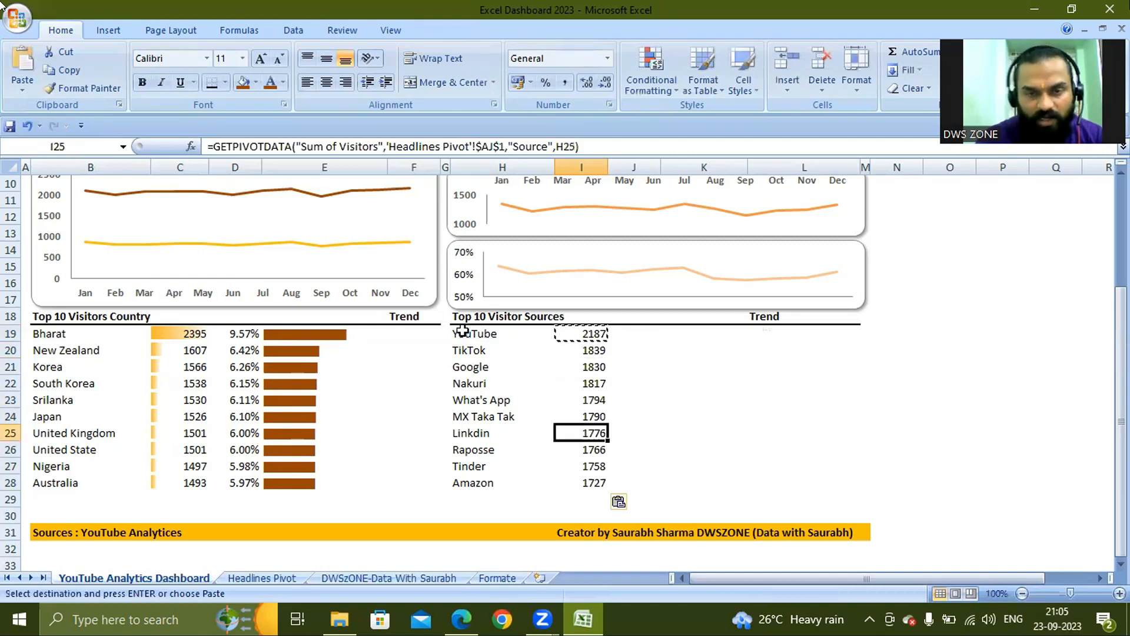
pyautogui.press('Down')
pyautogui.press('Down')
pyautogui.press('Up')
pyautogui.press('Up')
pyautogui.press('Up')
pyautogui.press('Up')
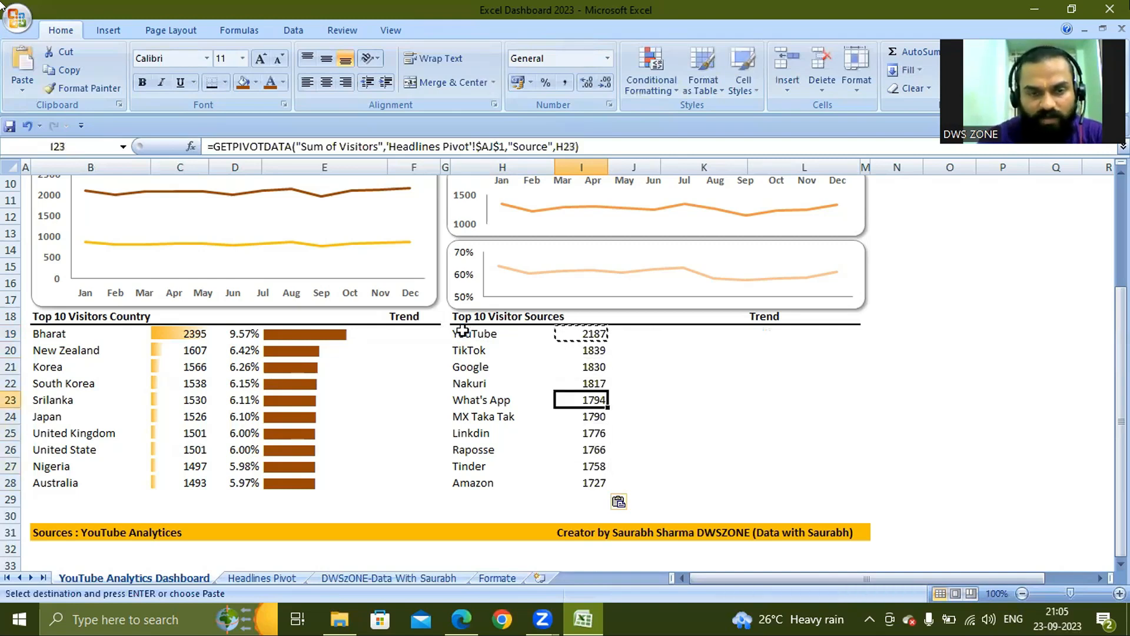
pyautogui.press('Up')
pyautogui.press('Up')
pyautogui.press('Up')
pyautogui.press('Up')
# - Fill J19 with a GETPIVOTDATA reference to YouTube's Sum of Visitors2 percentage in the source pivot table
pyautogui.press('Right')
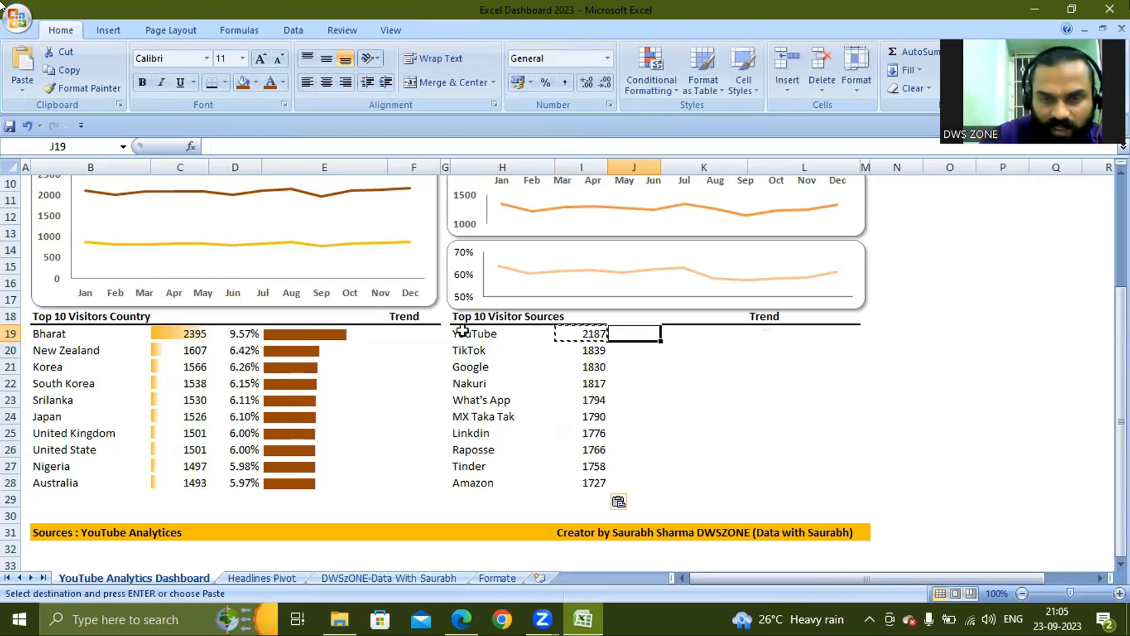
pyautogui.write('=')
pyautogui.click(462, 331)
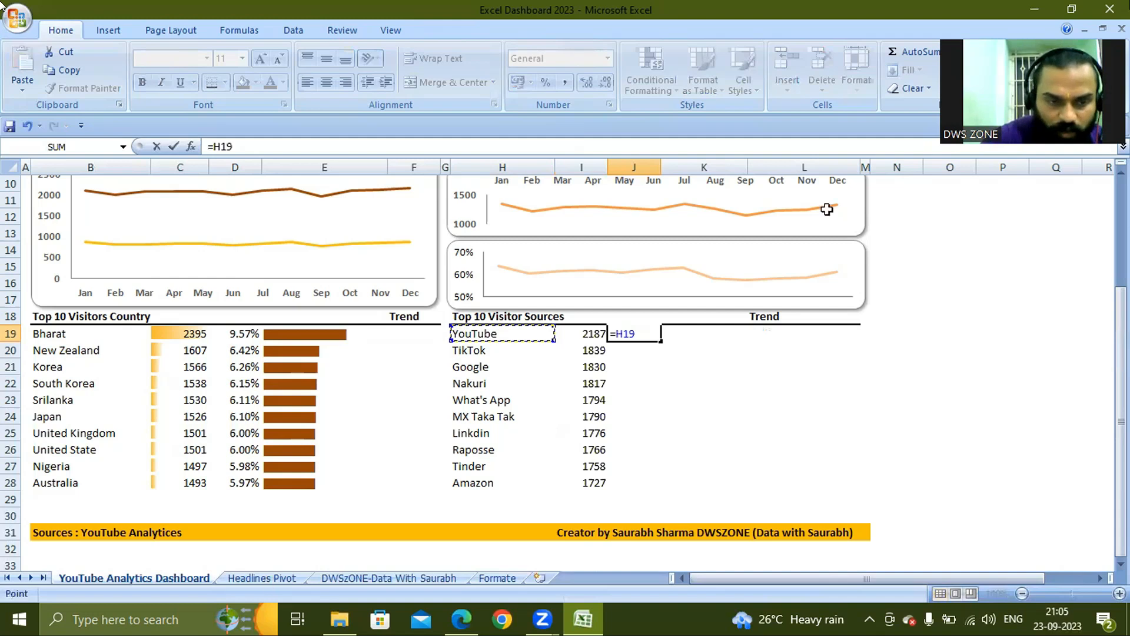
pyautogui.hotkey('ctrl', 'pagedown')
pyautogui.click(875, 216)
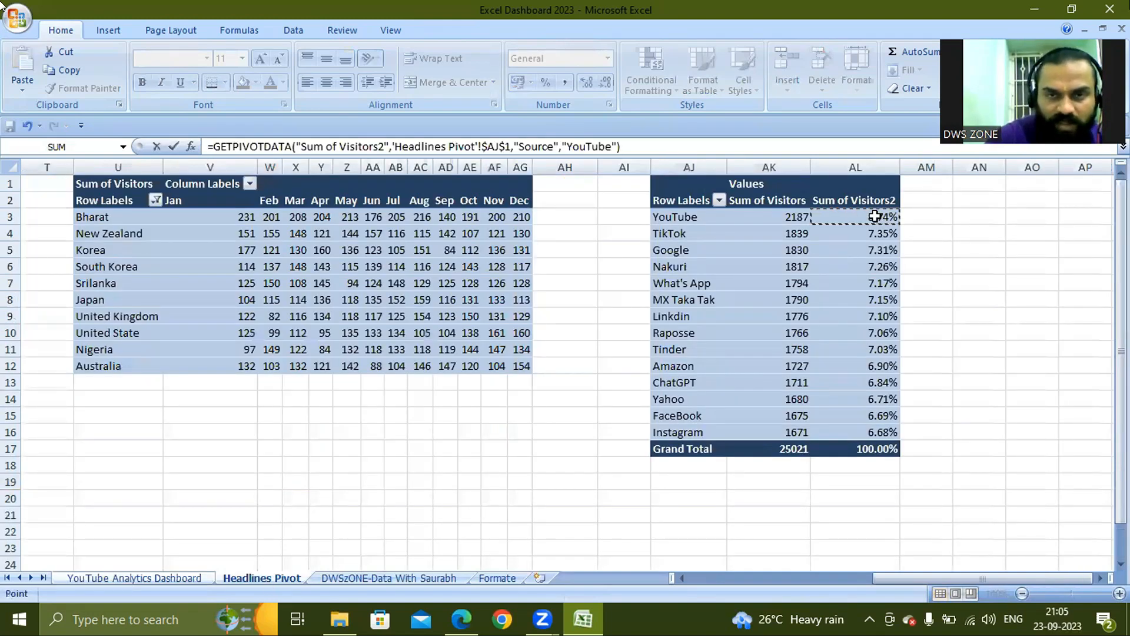
pyautogui.press('Return')
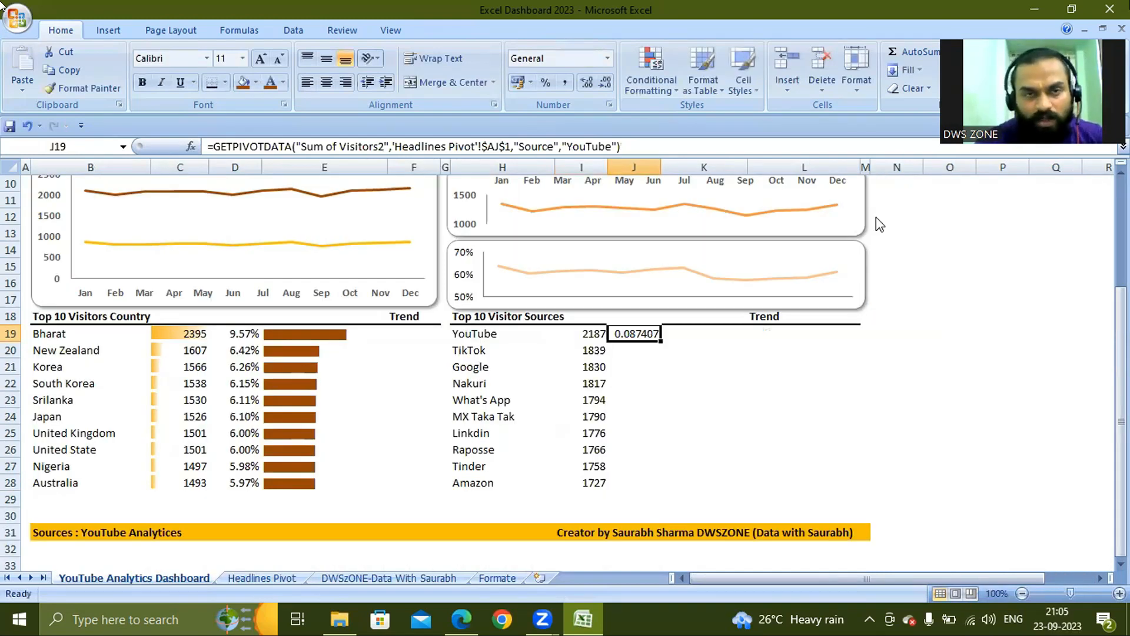
# - Format J19 as a percentage with two decimal places
pyautogui.click(552, 80)
pyautogui.click(580, 82)
pyautogui.click(580, 83)
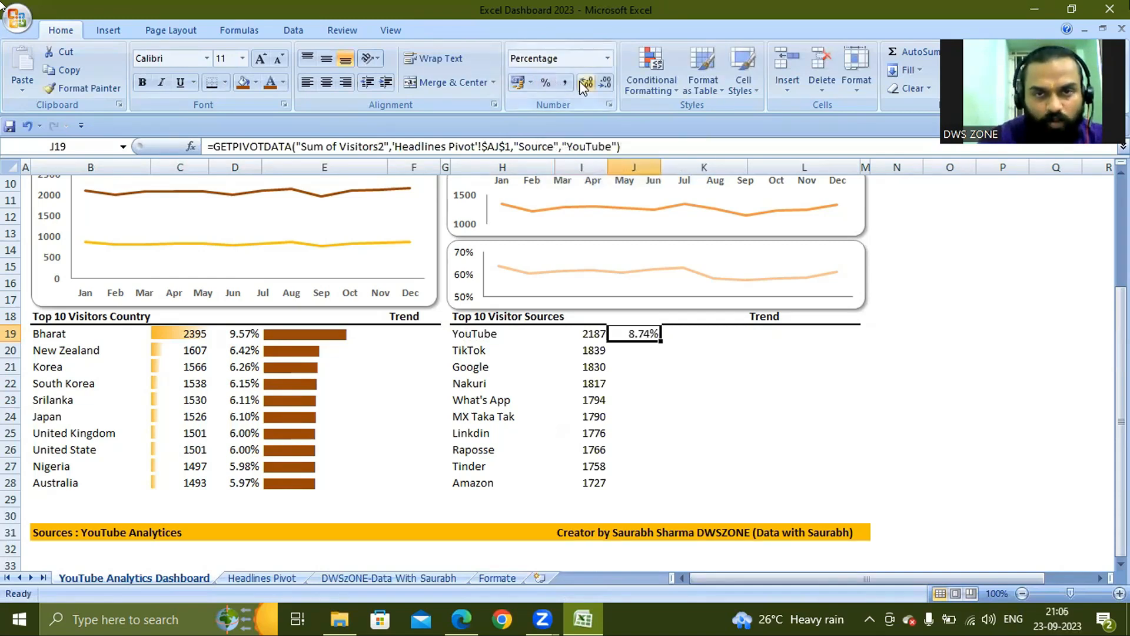
# - Try copying the YouTube percentage formula from J19 into J20:J28
pyautogui.hotkey('ctrl', 'c')
pyautogui.press('Down')
pyautogui.hotkey('shift', 'Down')
pyautogui.hotkey('shift', 'Down')
pyautogui.hotkey('shift', 'Down')
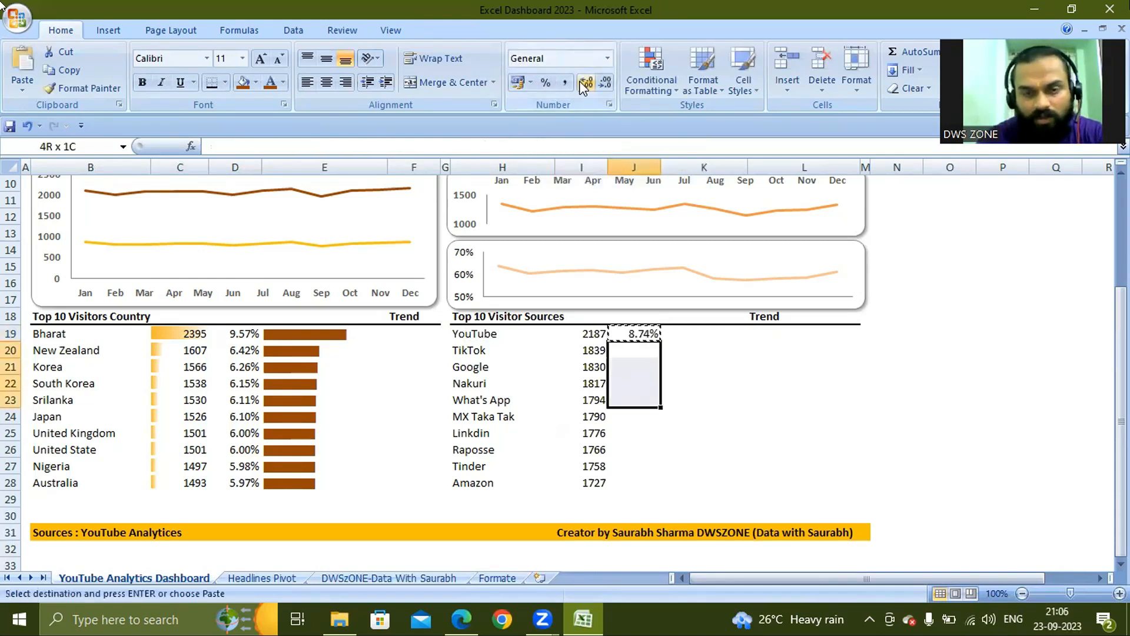
pyautogui.hotkey('shift', 'Down')
pyautogui.hotkey('shift', 'Down')
pyautogui.hotkey('shift', 'Down')
pyautogui.hotkey('shift', 'Down')
pyautogui.hotkey('shift', 'Down')
pyautogui.hotkey('ctrl', 'v')
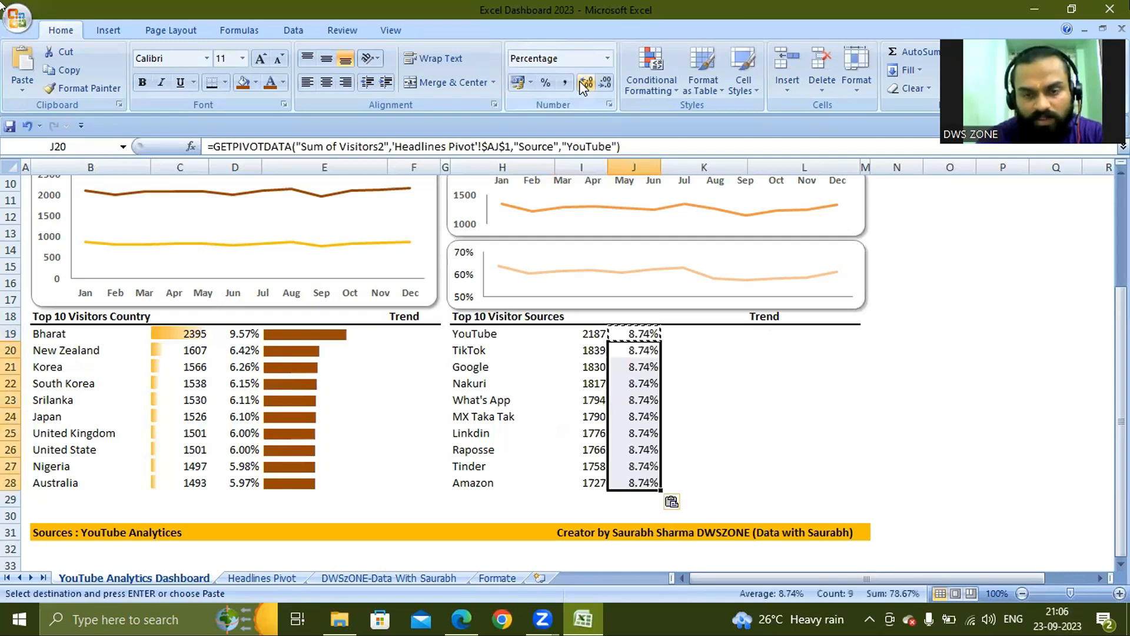
# - Check the source item referenced by the copied percentage formulas in column J of the Top 10 Visitor Sources list
pyautogui.press('Down')
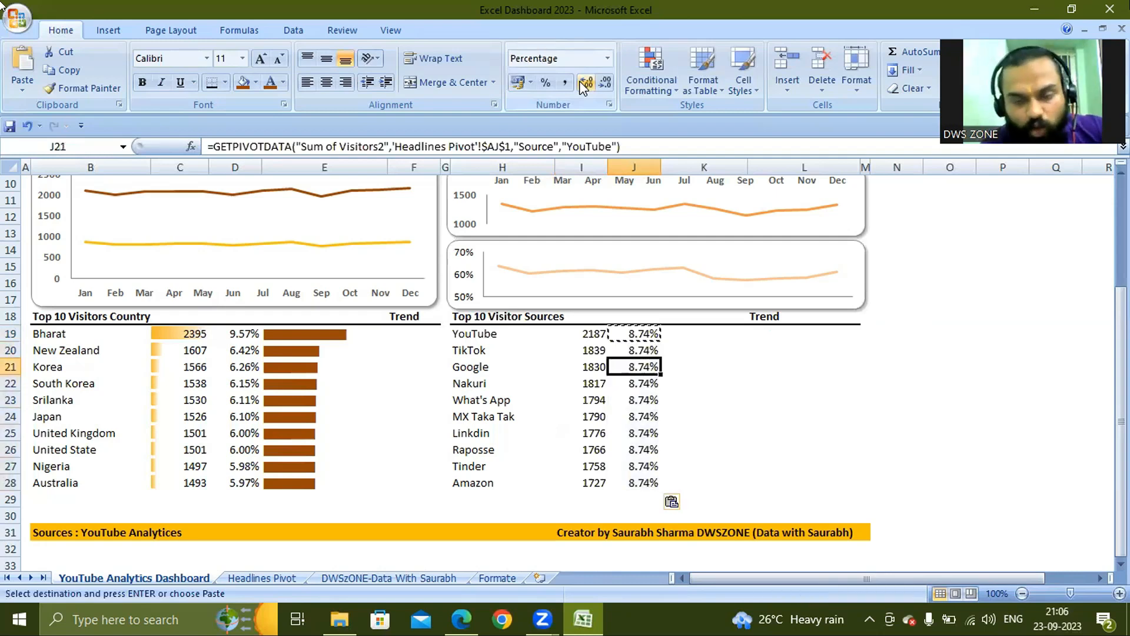
pyautogui.press('Up')
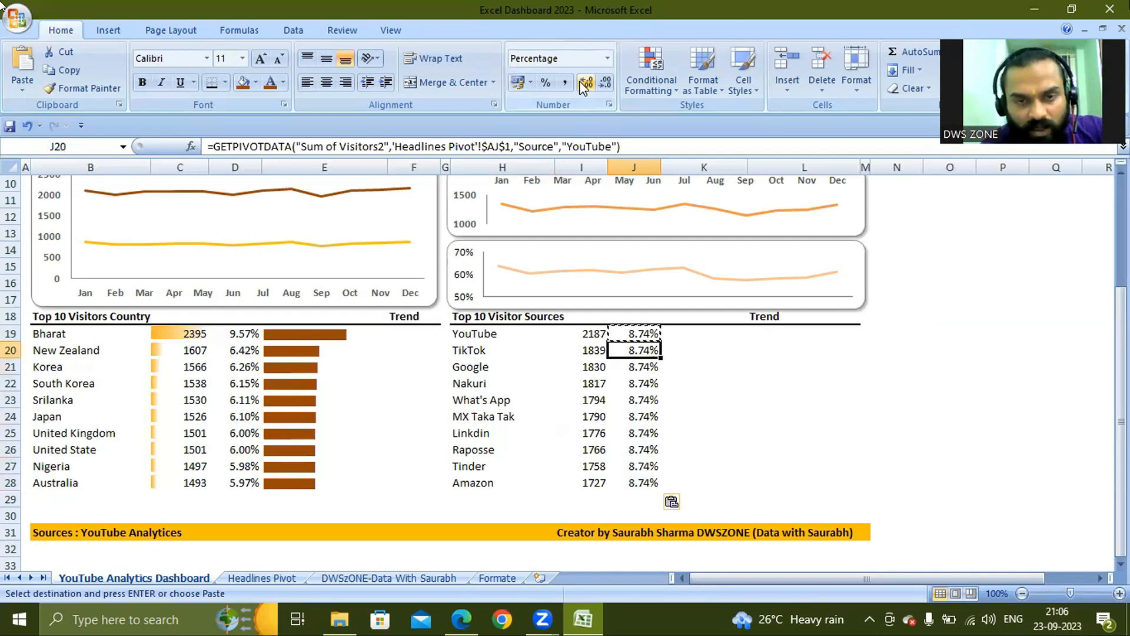
pyautogui.press('Down')
pyautogui.press('Down')
pyautogui.press('Down')
pyautogui.press('Down')
pyautogui.press('Down')
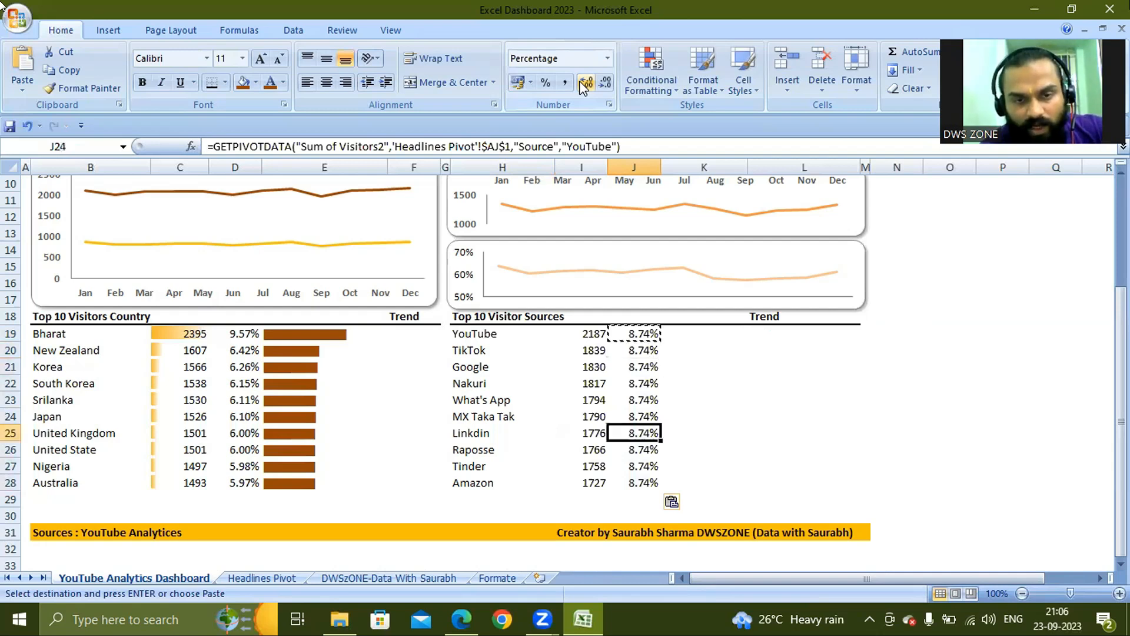
pyautogui.press('Up')
pyautogui.press('Up')
pyautogui.press('Up')
pyautogui.press('Up')
pyautogui.press('Up')
pyautogui.press('Up')
pyautogui.press('Up')
pyautogui.press('Up')
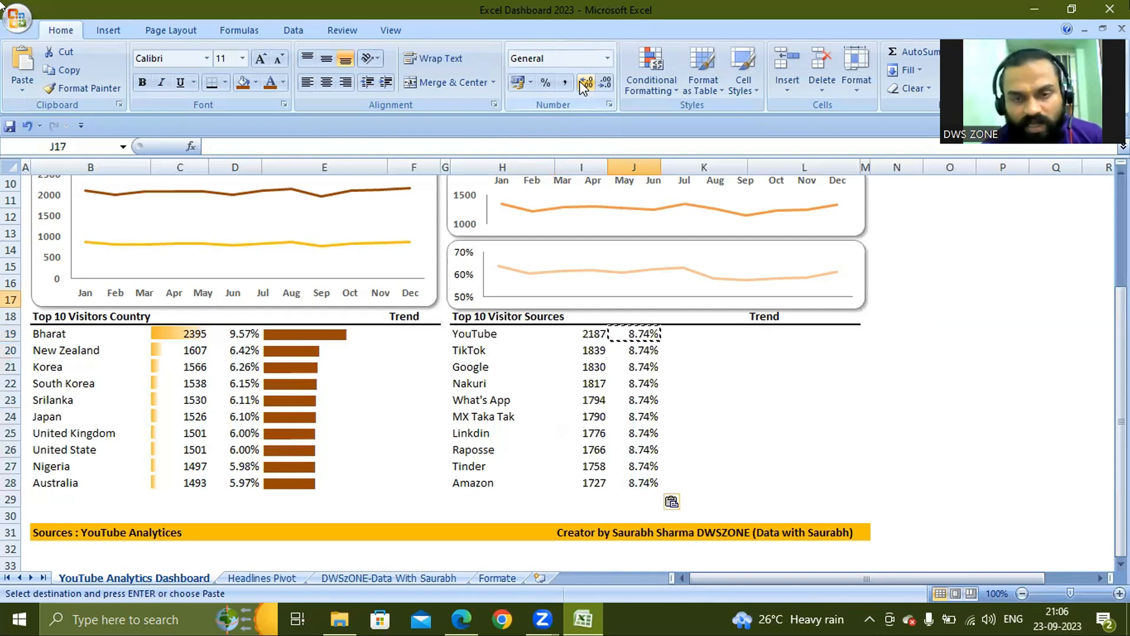
pyautogui.press('Down')
pyautogui.press('Down')
pyautogui.press('Down')
pyautogui.press('Up')
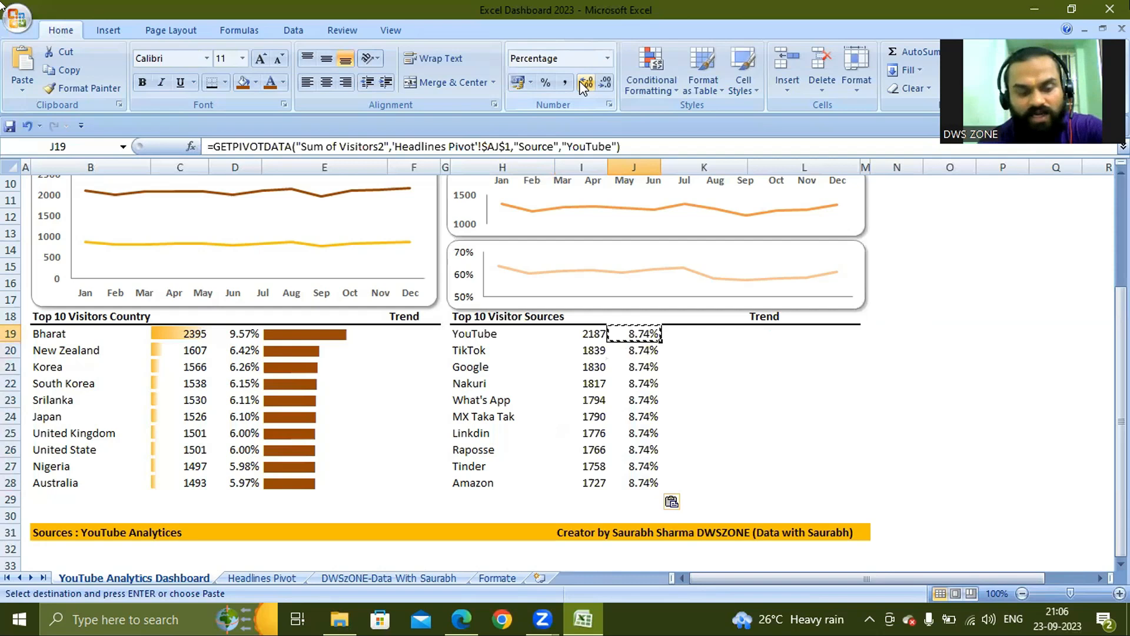
# - Replace the fixed "YouTube" item in J19's GETPIVOTDATA formula with a reference to H19
pyautogui.press('F2')
pyautogui.press('Left')
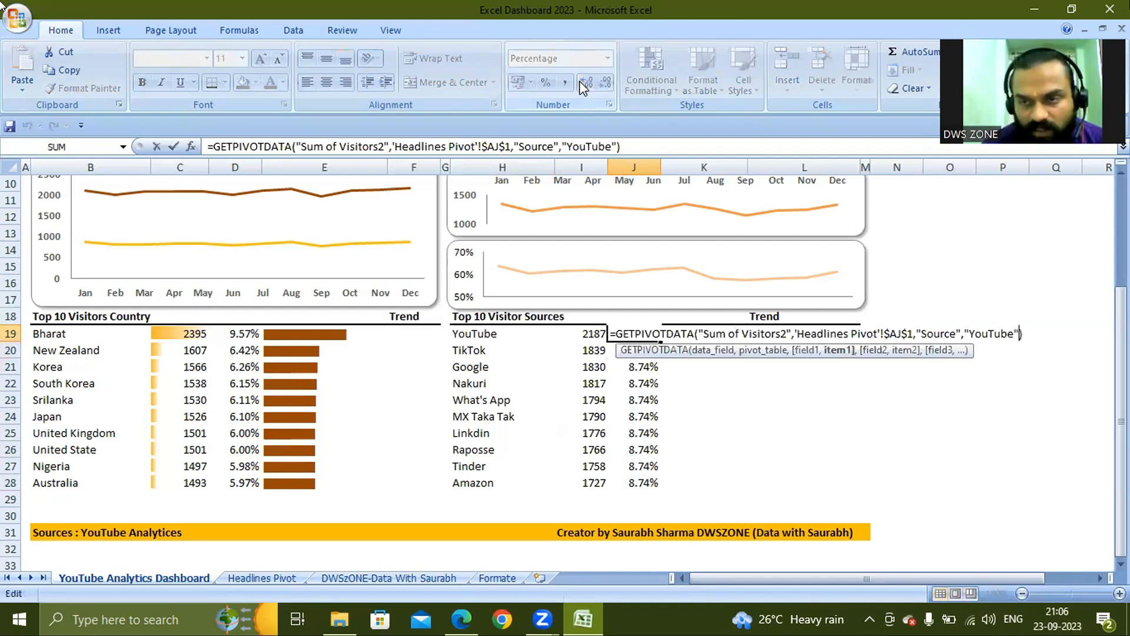
pyautogui.press('BackSpace')
pyautogui.press('BackSpace')
pyautogui.press('BackSpace')
pyautogui.press('BackSpace')
pyautogui.press('BackSpace')
pyautogui.press('BackSpace')
pyautogui.press('BackSpace')
pyautogui.press('BackSpace')
pyautogui.press('BackSpace')
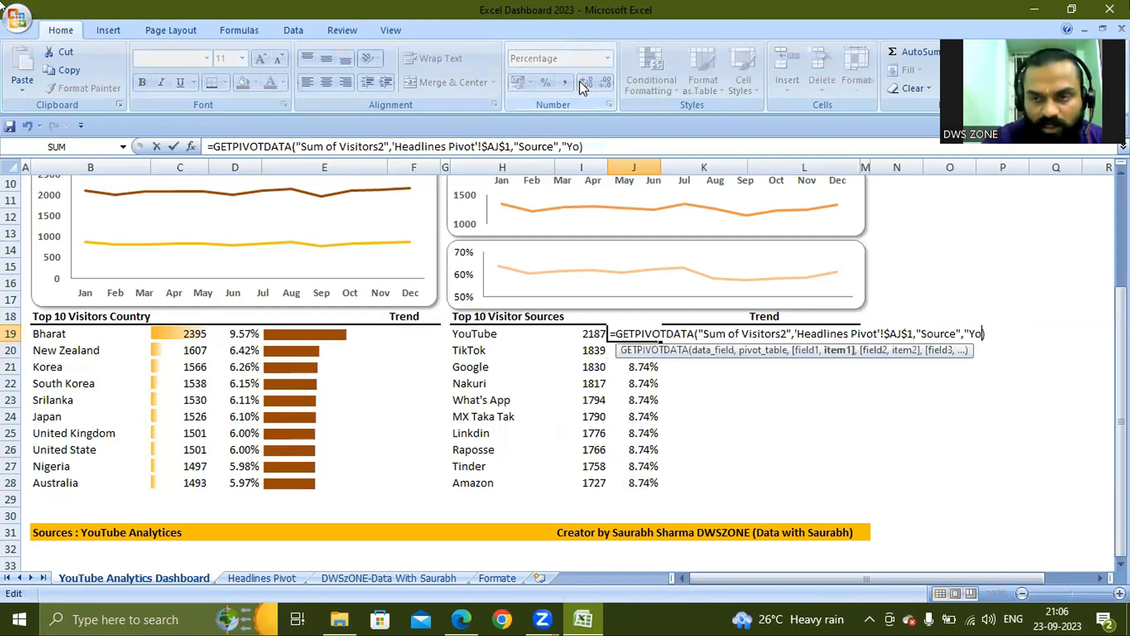
pyautogui.click(461, 336)
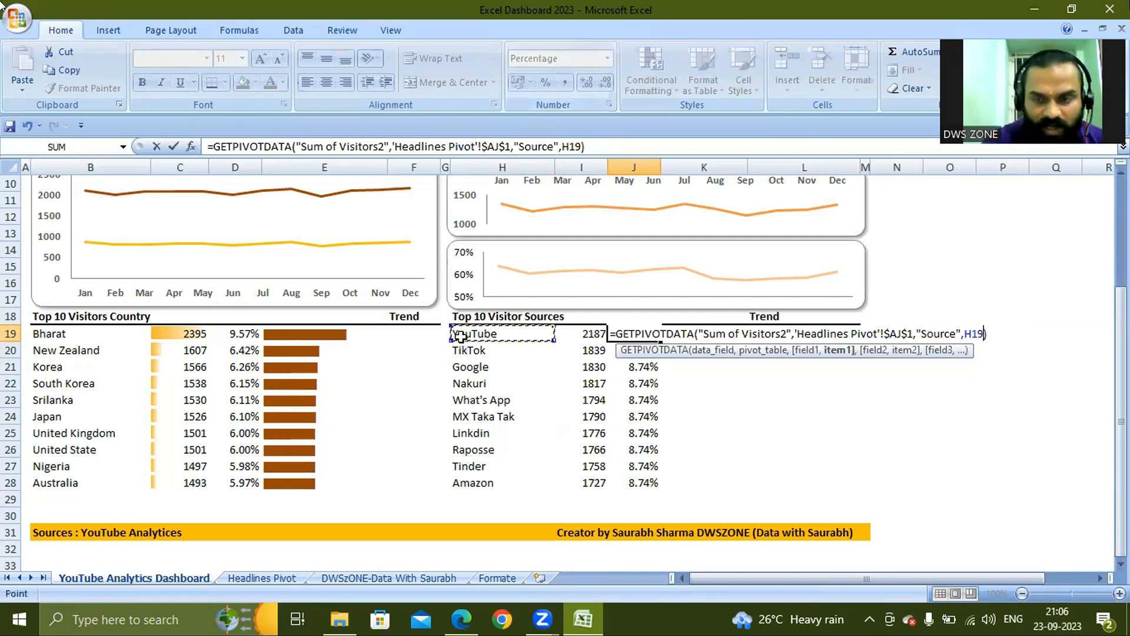
pyautogui.press('Return')
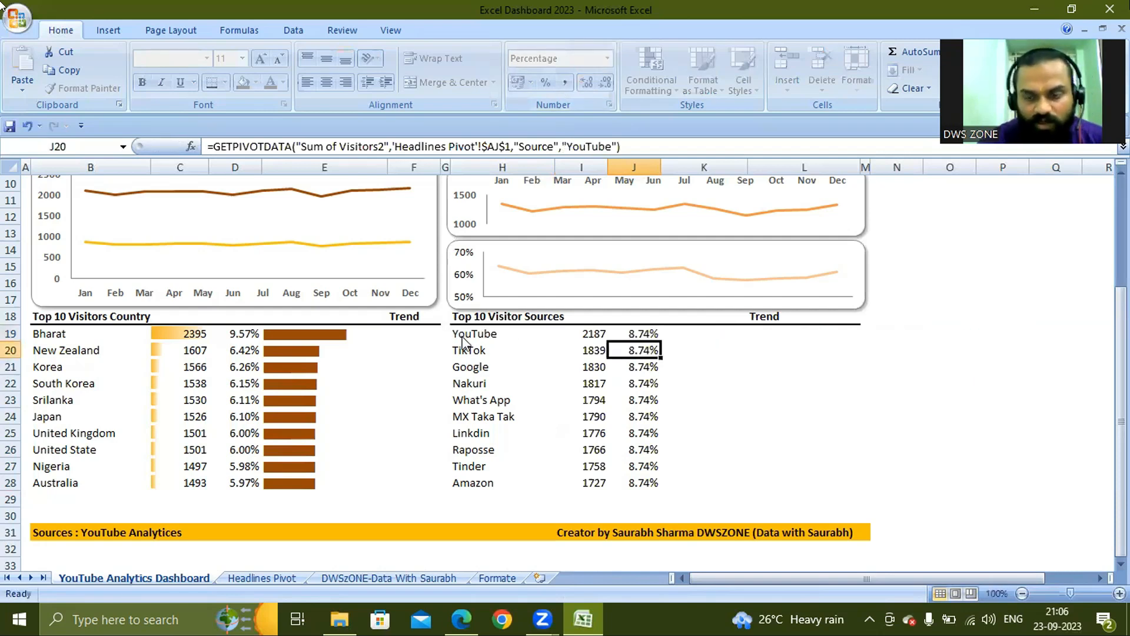
# - Copy the H19-based percentage formula from J19 into J20:J28
pyautogui.press('Up')
pyautogui.hotkey('ctrl', 'c')
pyautogui.press('Down')
pyautogui.hotkey('ctrl', 'shift', 'Down')
pyautogui.hotkey('ctrl', 'v')
# - Check that the percentage formulas in column J each refer to their own row's source name
pyautogui.press('Down')
pyautogui.press('Down')
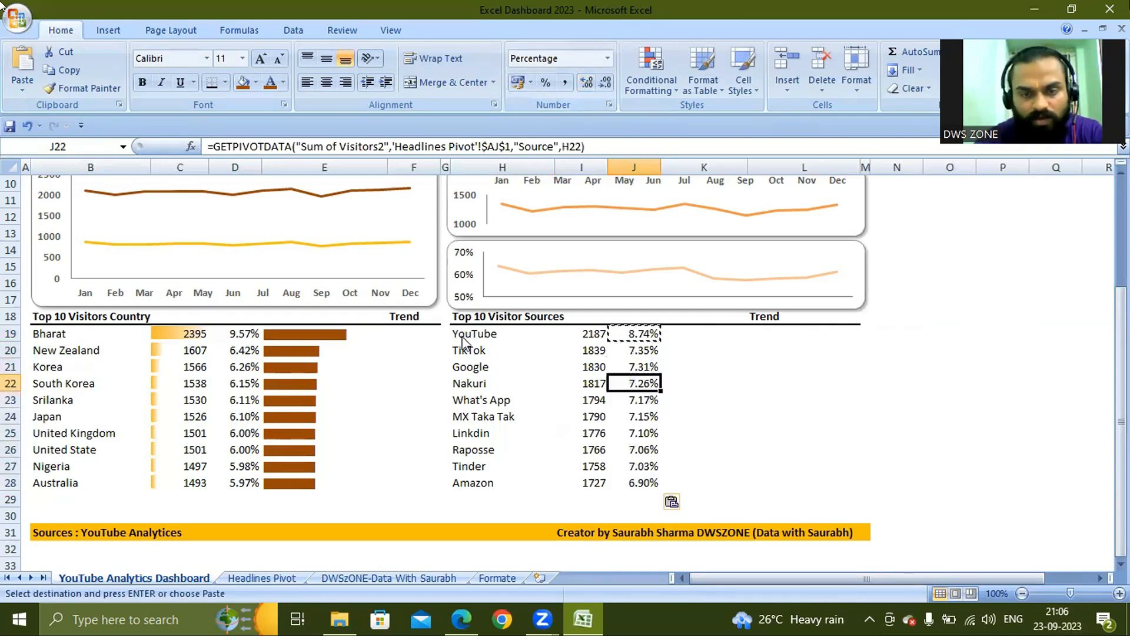
pyautogui.press('Down')
pyautogui.press('Down')
pyautogui.press('Down')
pyautogui.press('Down')
pyautogui.press('Down')
pyautogui.press('Up')
pyautogui.press('Up')
pyautogui.press('Up')
pyautogui.press('Up')
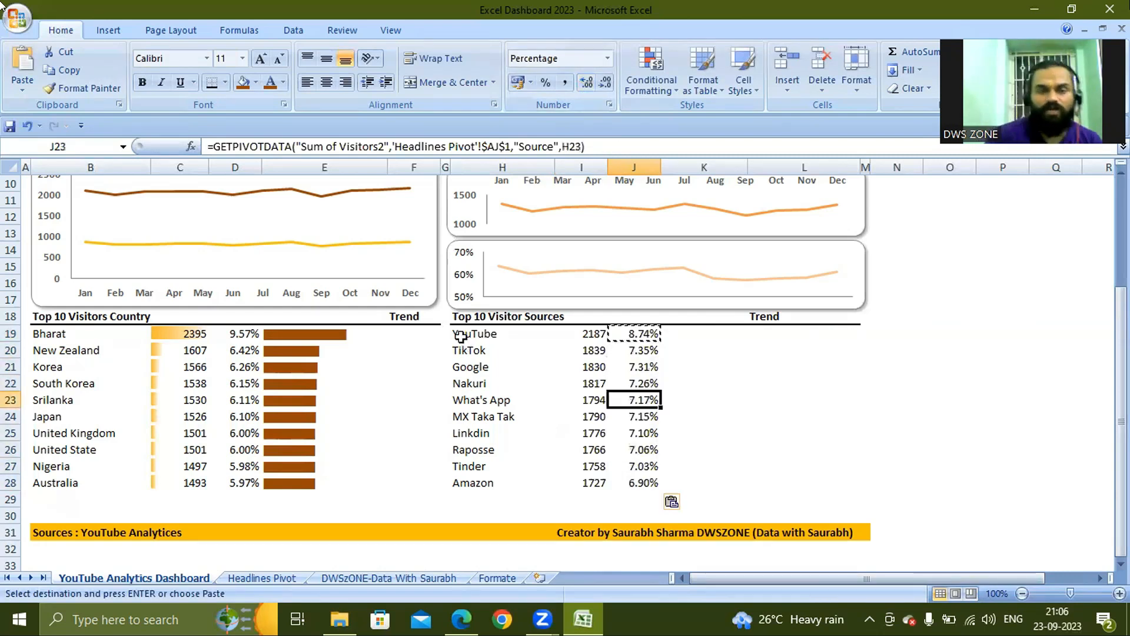
# - Review the REPT bar formulas in column E of the Top 10 Visitors Country list as a model for the sources list
pyautogui.press('Up')
pyautogui.press('Left')
pyautogui.press('Left')
pyautogui.press('Left')
pyautogui.press('Left')
pyautogui.press('Left')
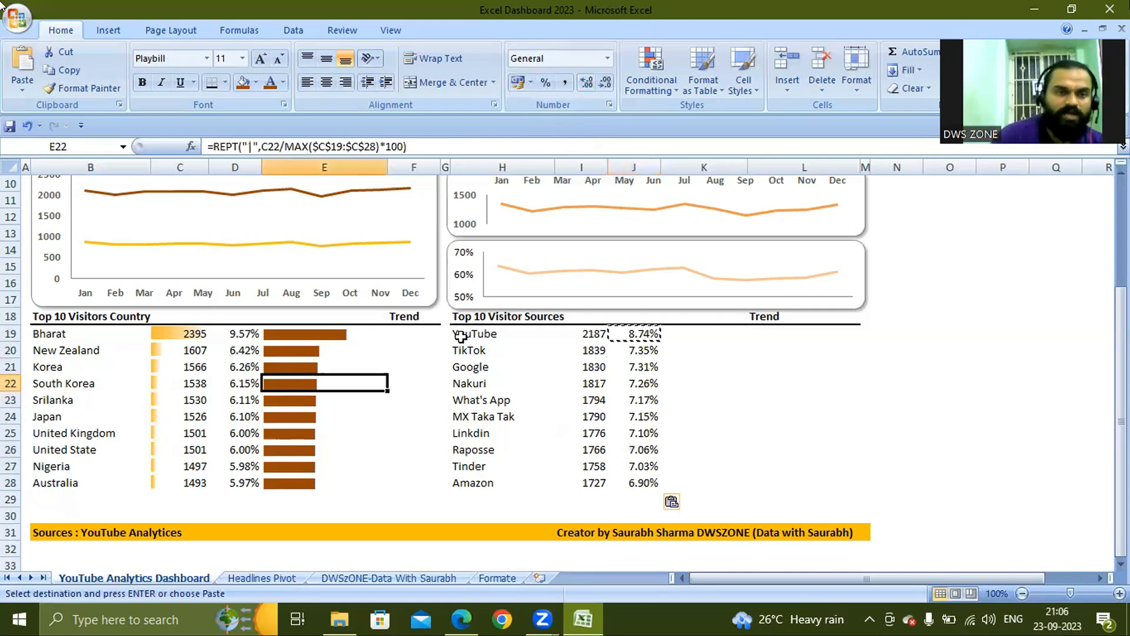
pyautogui.press('Up')
pyautogui.press('Up')
pyautogui.press('Up')
pyautogui.press('Right')
pyautogui.press('Right')
pyautogui.press('Right')
pyautogui.press('Right')
pyautogui.press('Right')
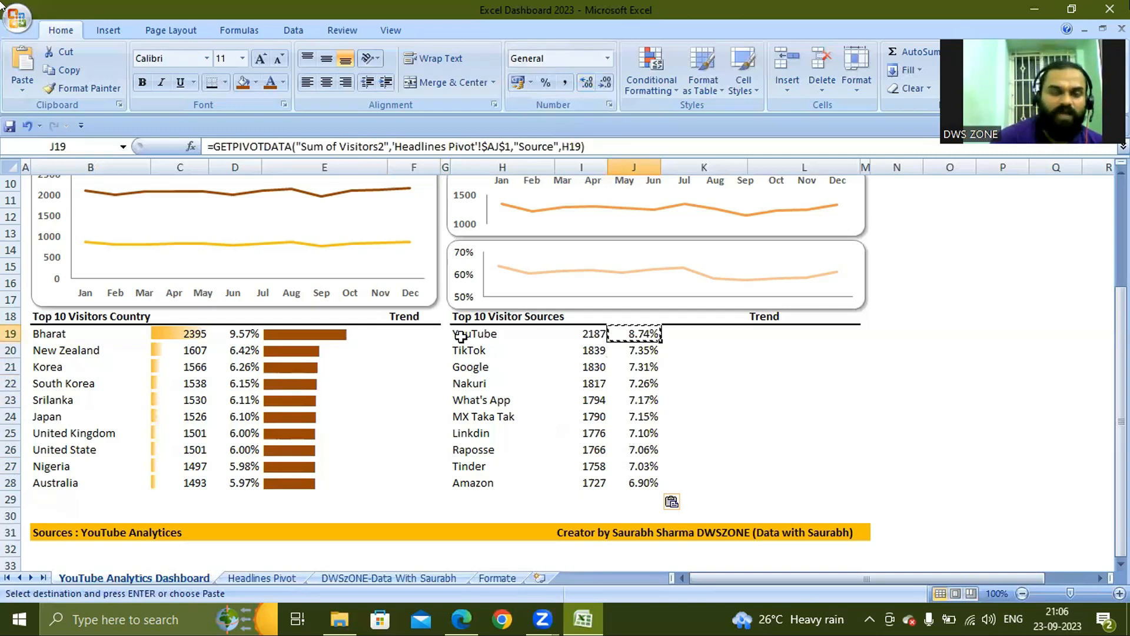
# - Apply Orange Data Bar conditional formatting to the visitor counts in I19:I28
pyautogui.press('Left')
pyautogui.hotkey('ctrl', 'shift', 'Down')
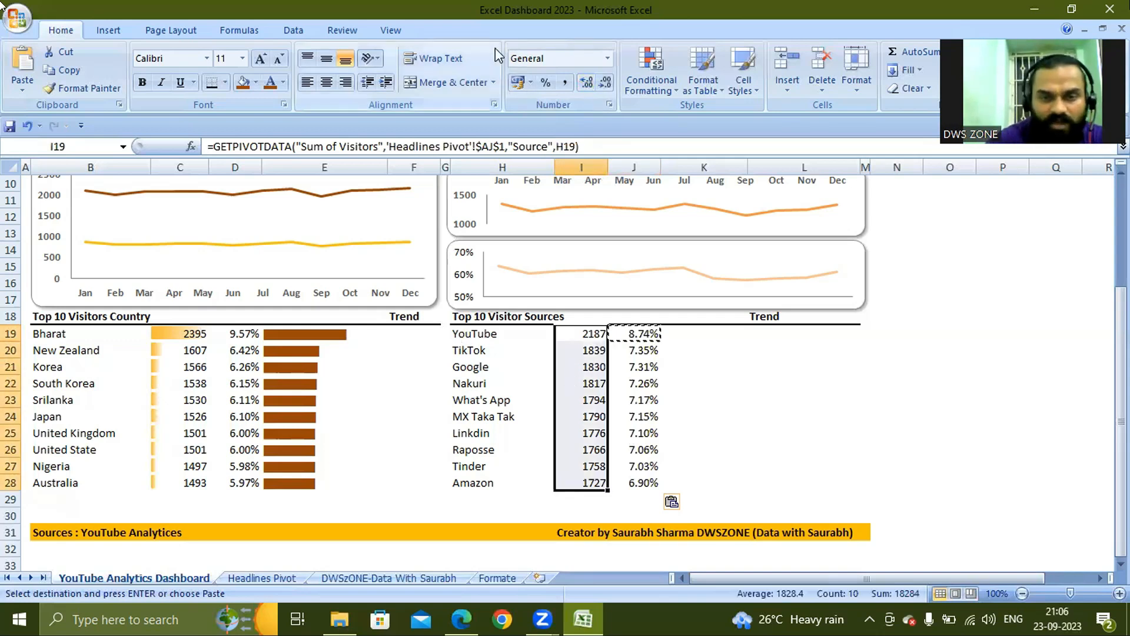
pyautogui.click(650, 74)
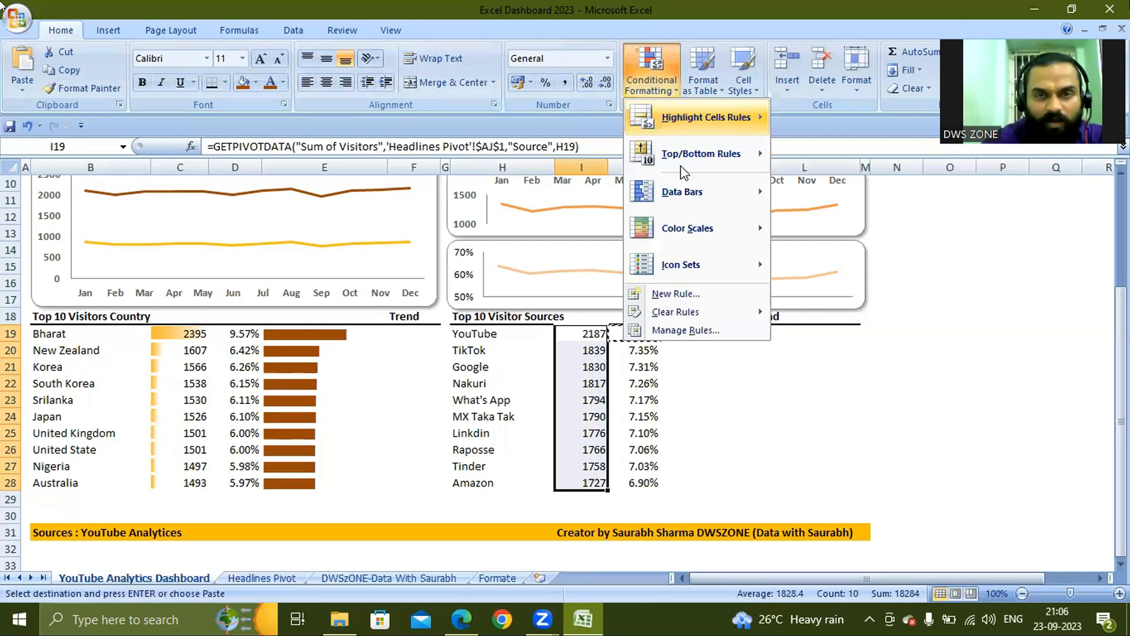
pyautogui.moveTo(681, 235)
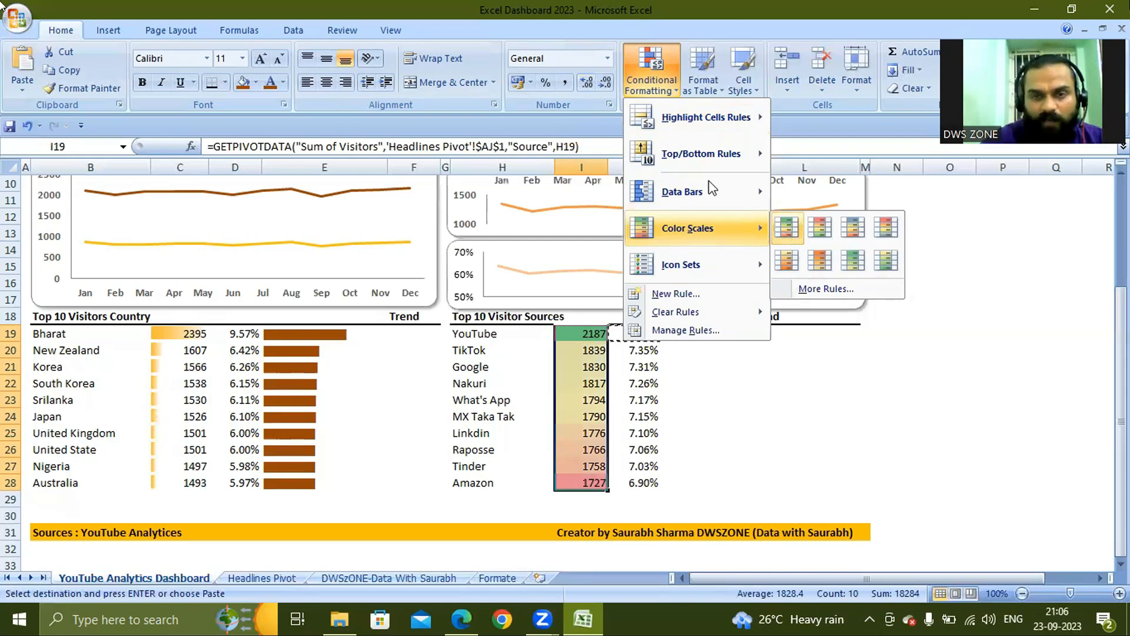
pyautogui.moveTo(709, 190)
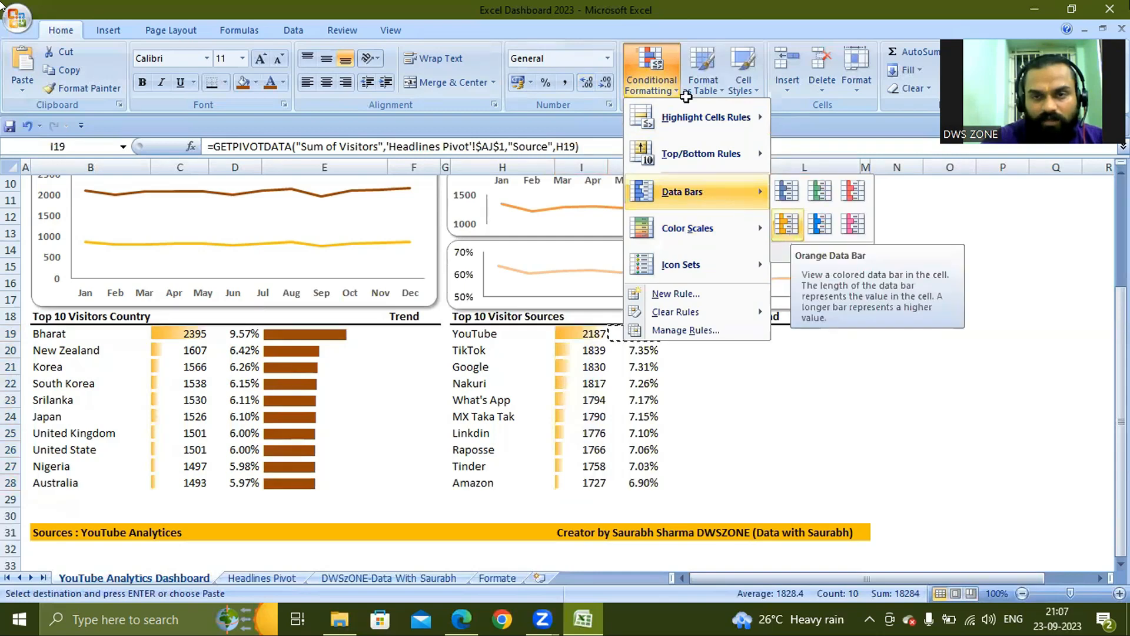
pyautogui.click(786, 224)
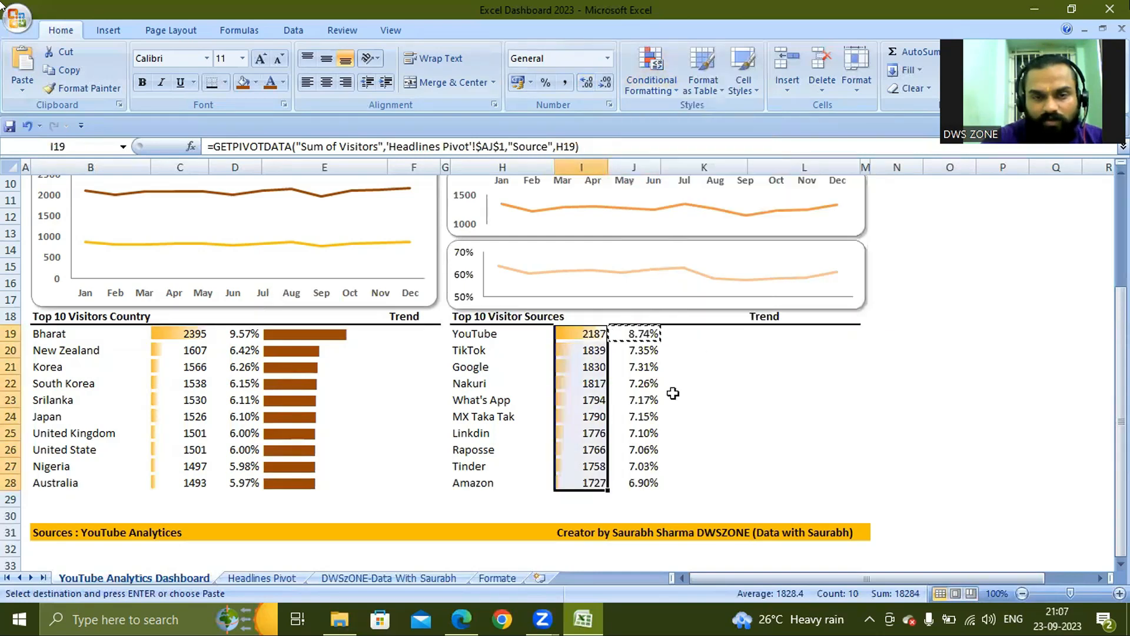
pyautogui.press('Right')
pyautogui.press('Right')
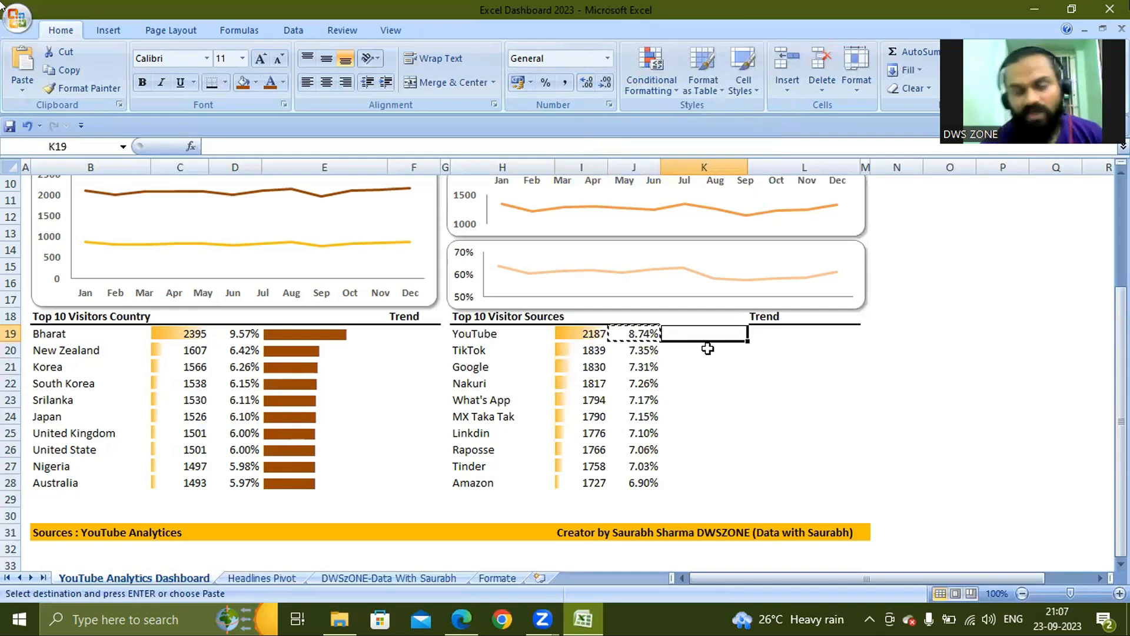
pyautogui.write('=')
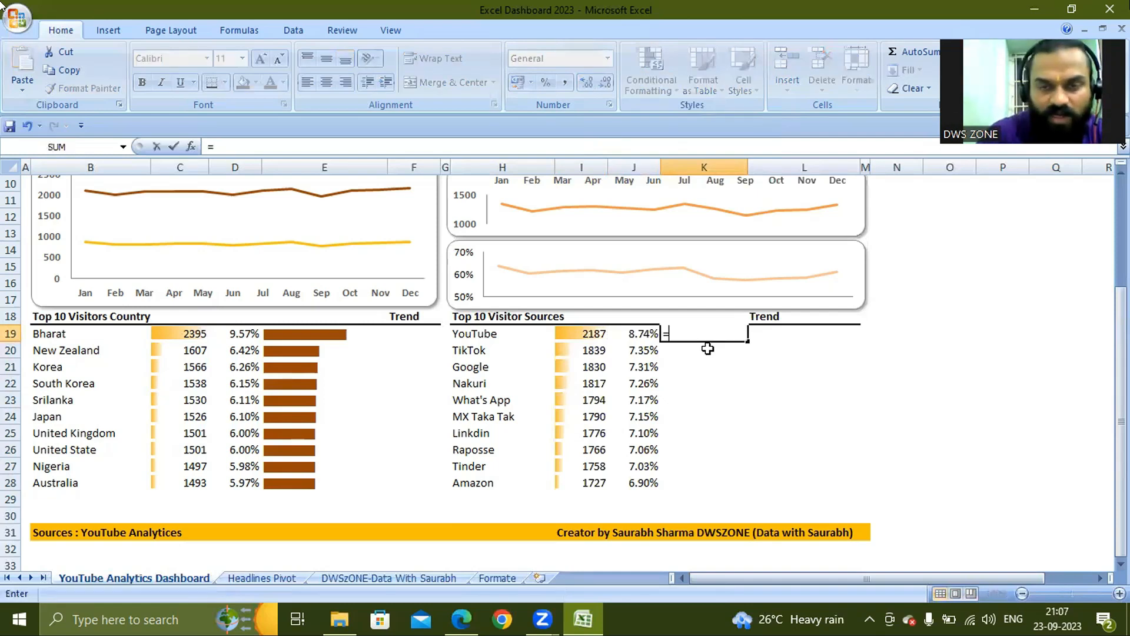
pyautogui.write('rect')
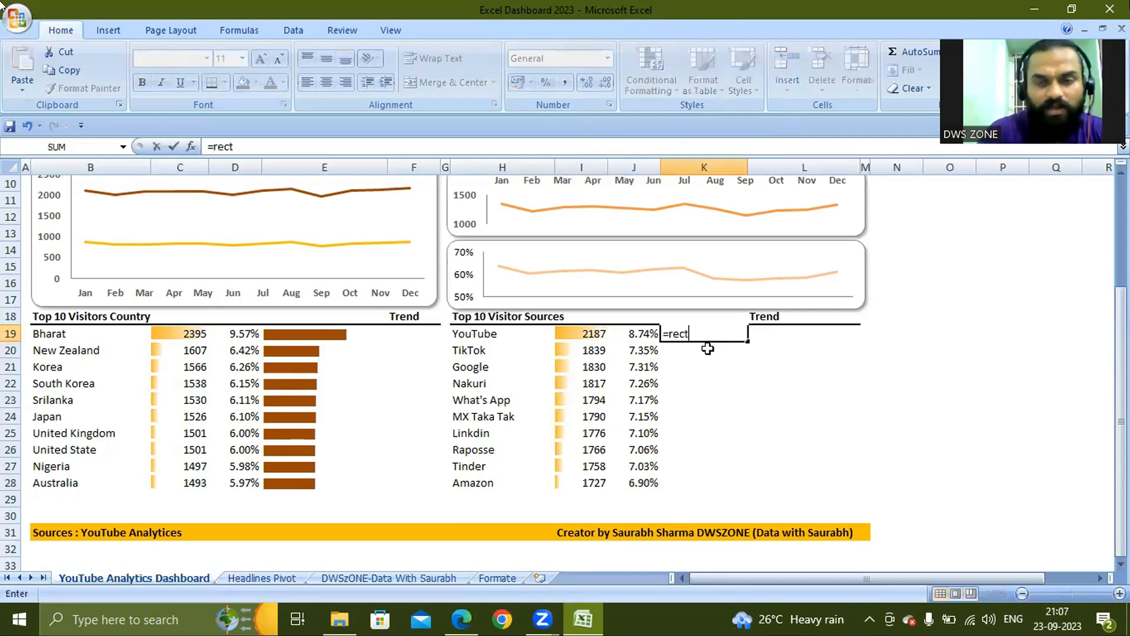
pyautogui.press('BackSpace')
pyautogui.press('BackSpace')
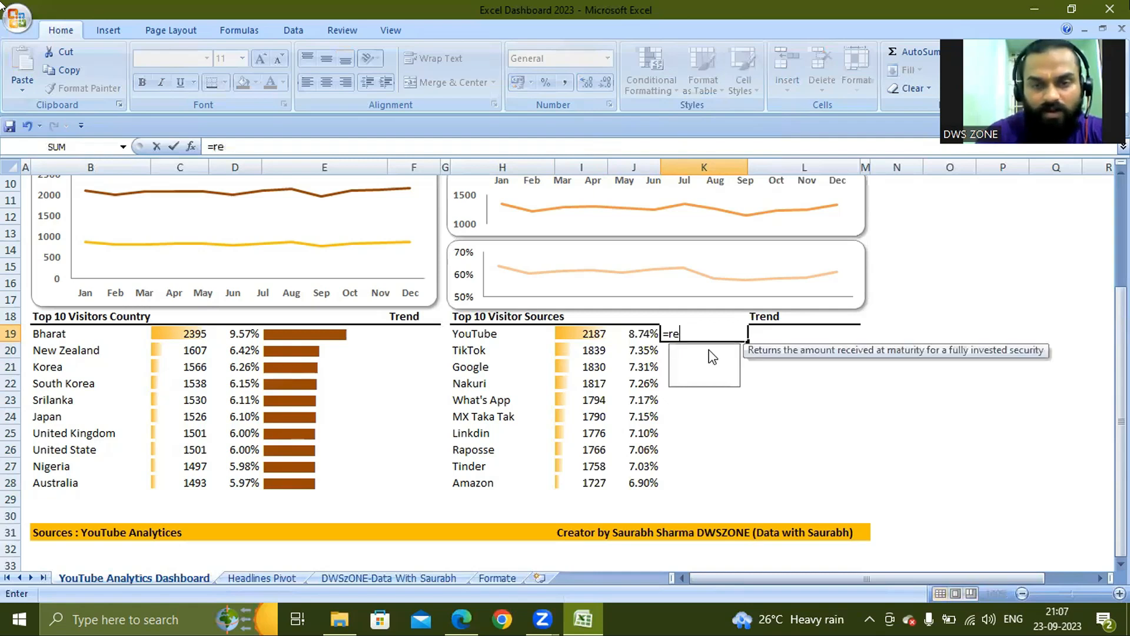
pyautogui.press('Left')
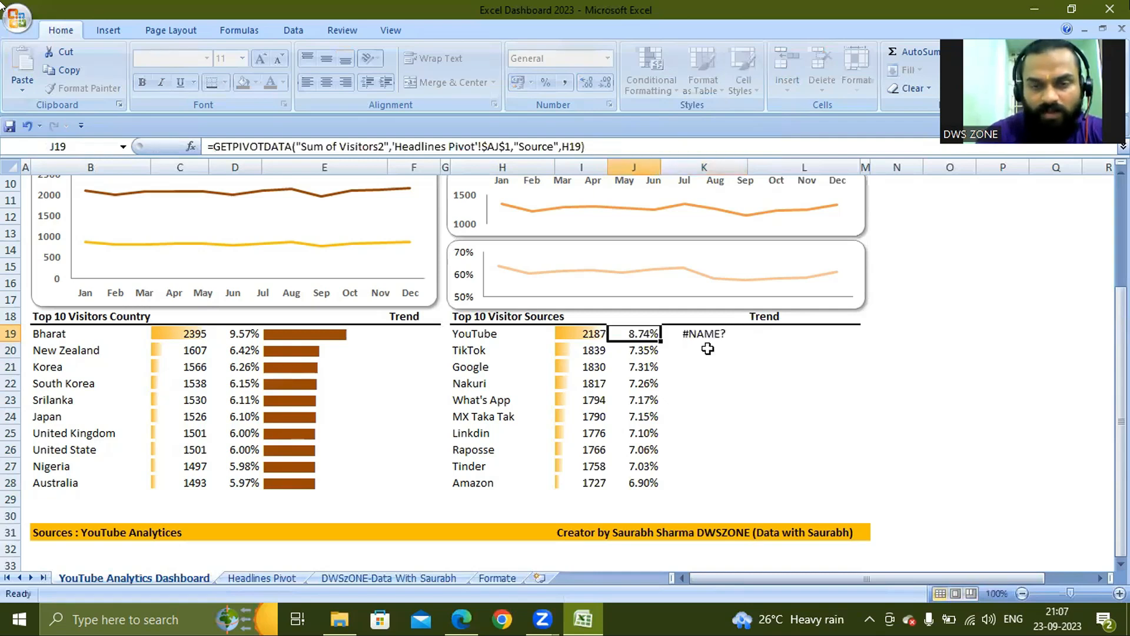
pyautogui.press('Right')
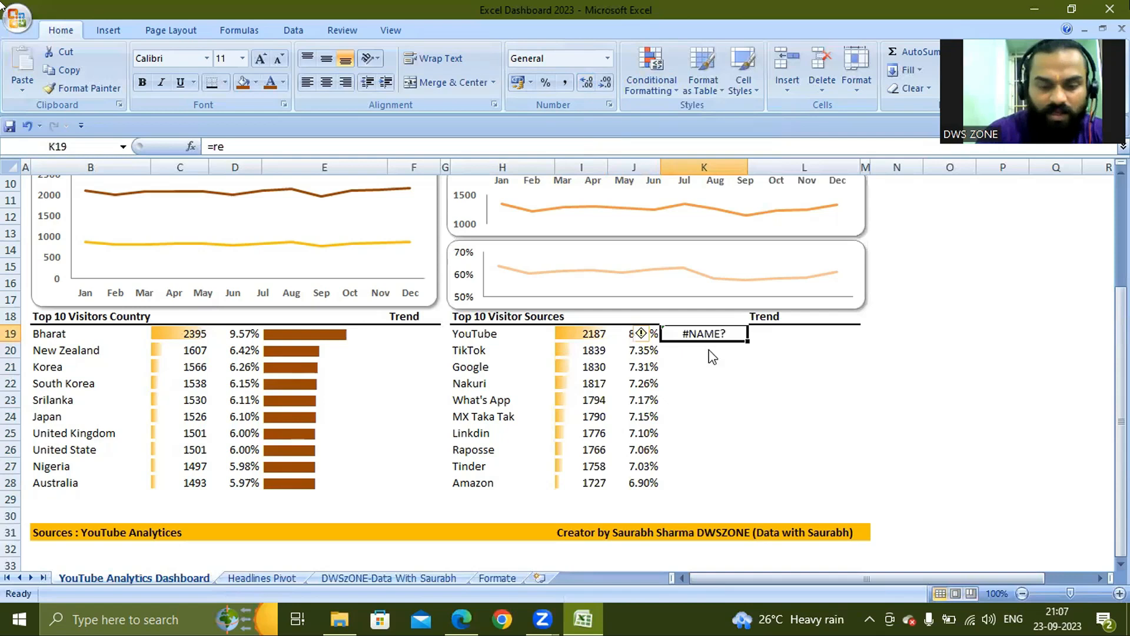
# - Enter the formula =REPT("|",I19/MAX($I$19:$I$28)*100) in K19 for the YouTube row of Top 10 Visitor Sources
pyautogui.write('=rep')
pyautogui.press('Down')
pyautogui.press('Tab')
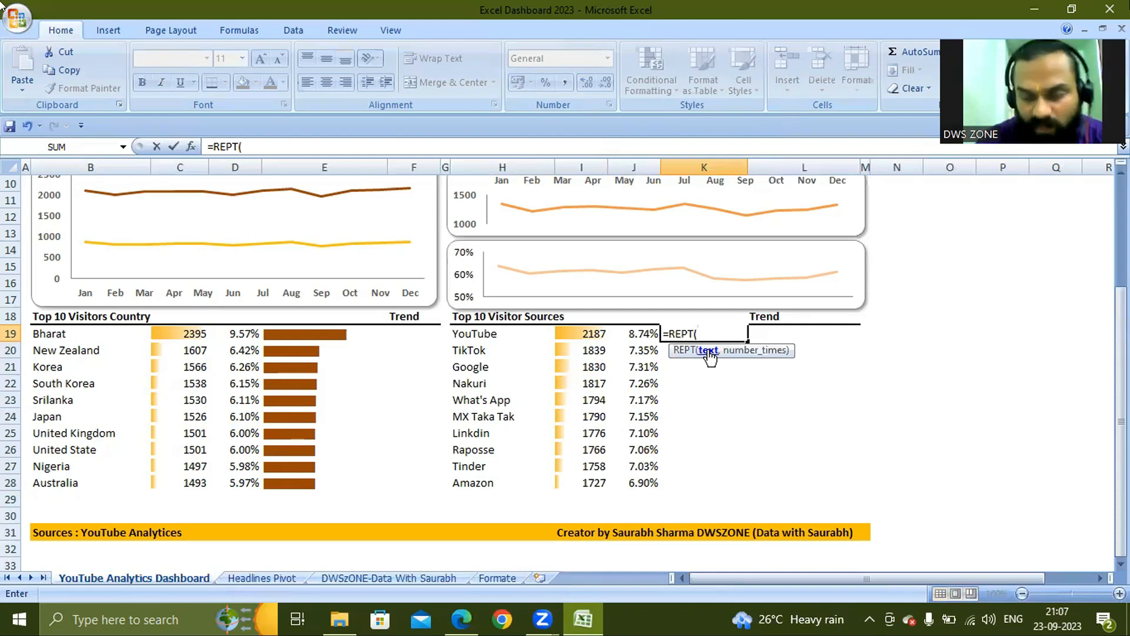
pyautogui.write('"|')
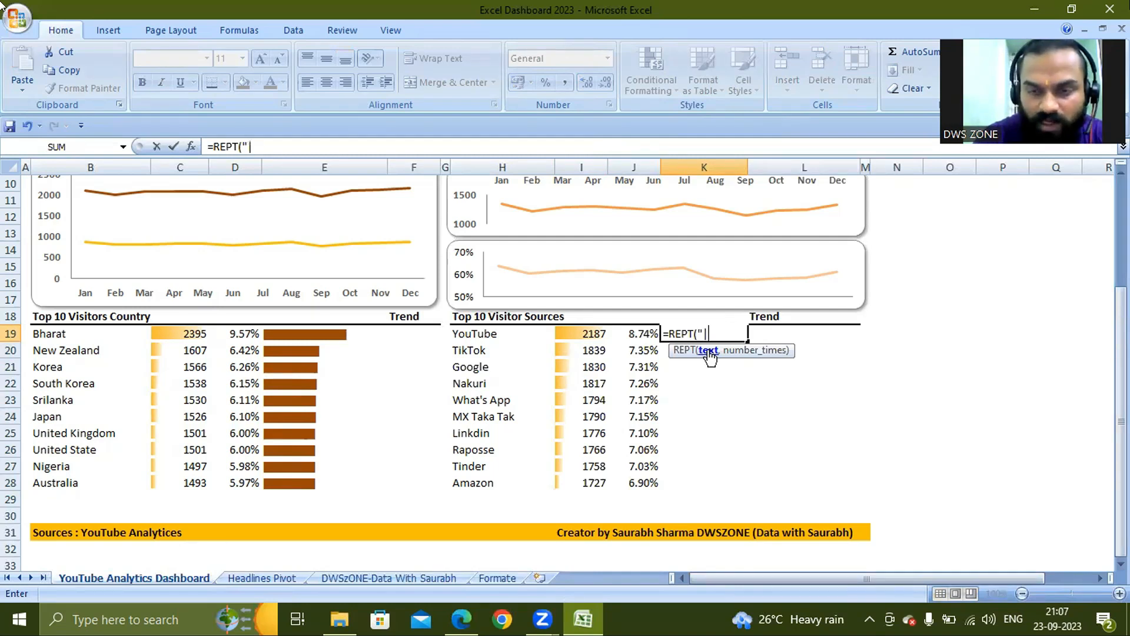
pyautogui.write('"')
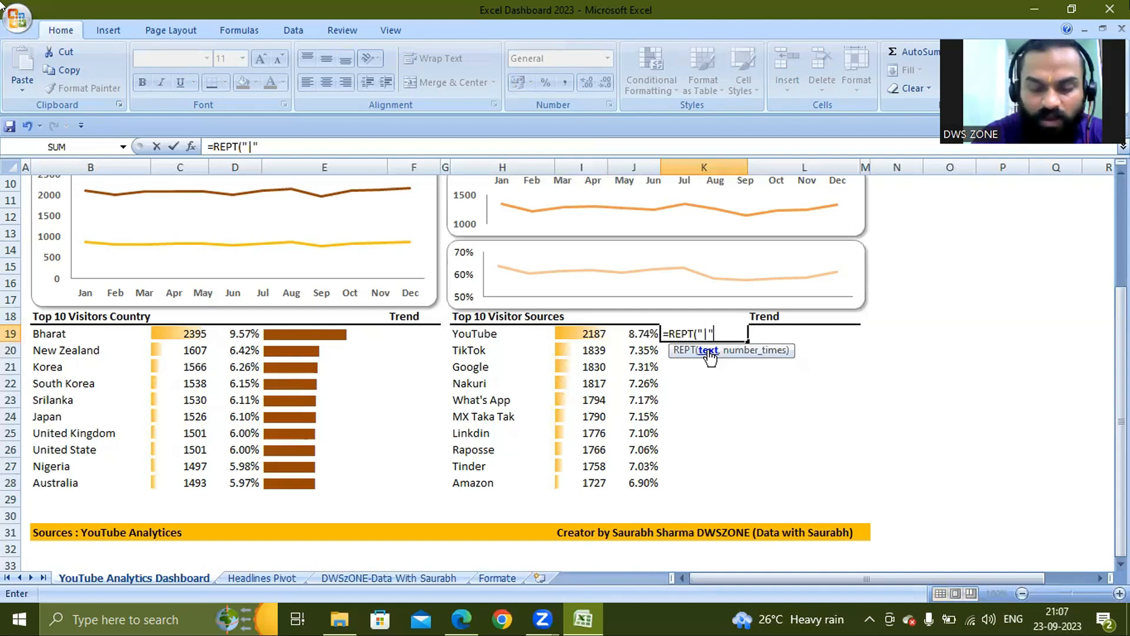
pyautogui.write(',')
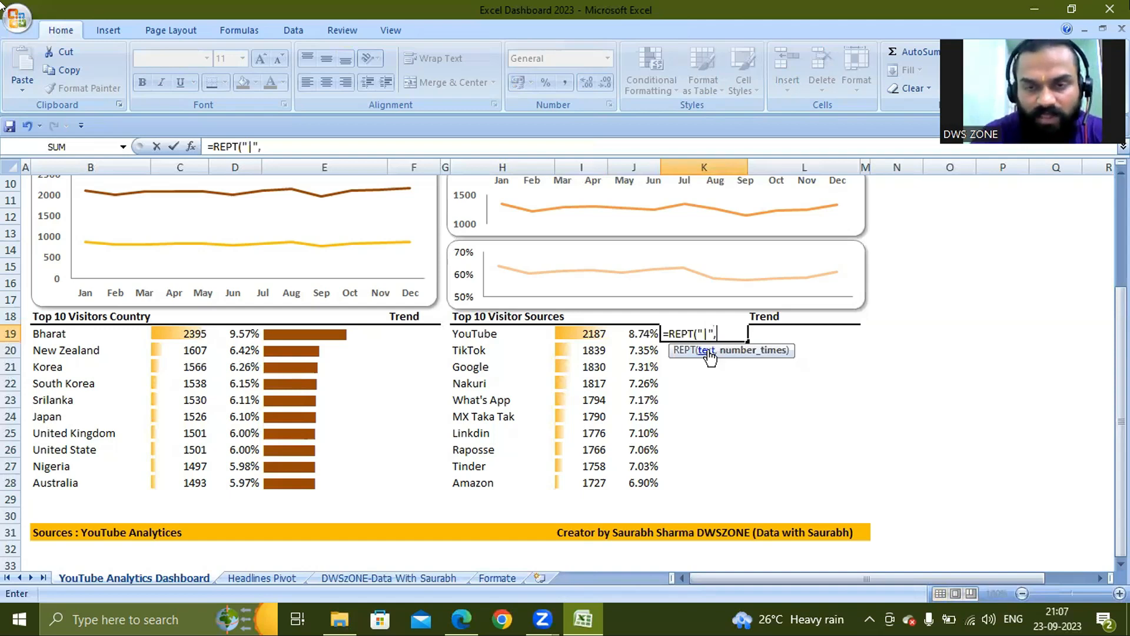
pyautogui.click(565, 331)
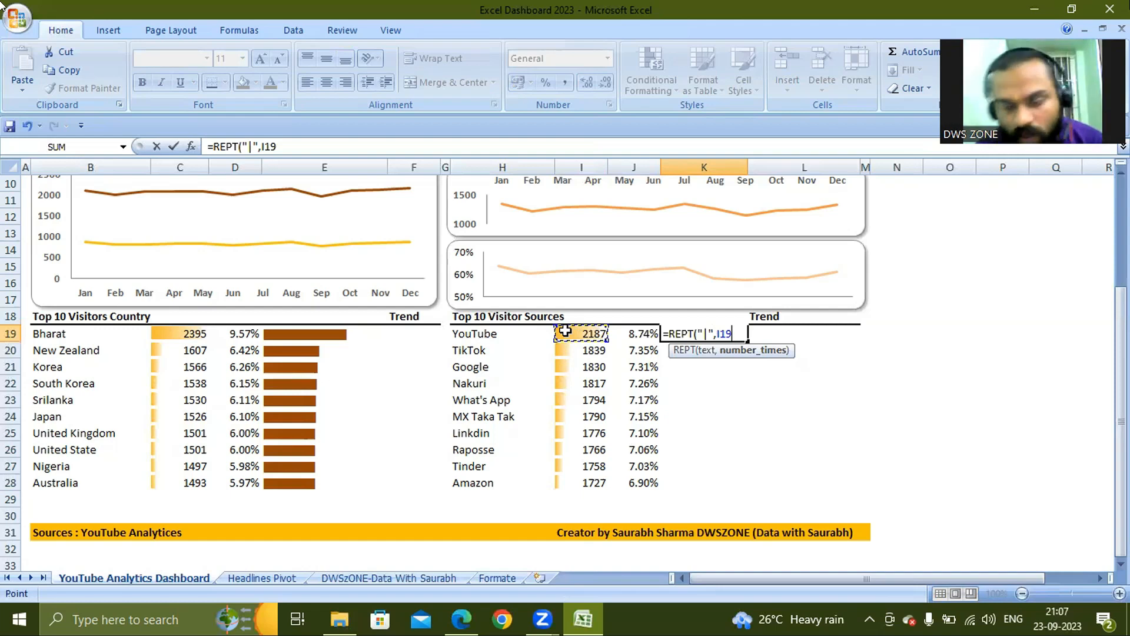
pyautogui.write('/')
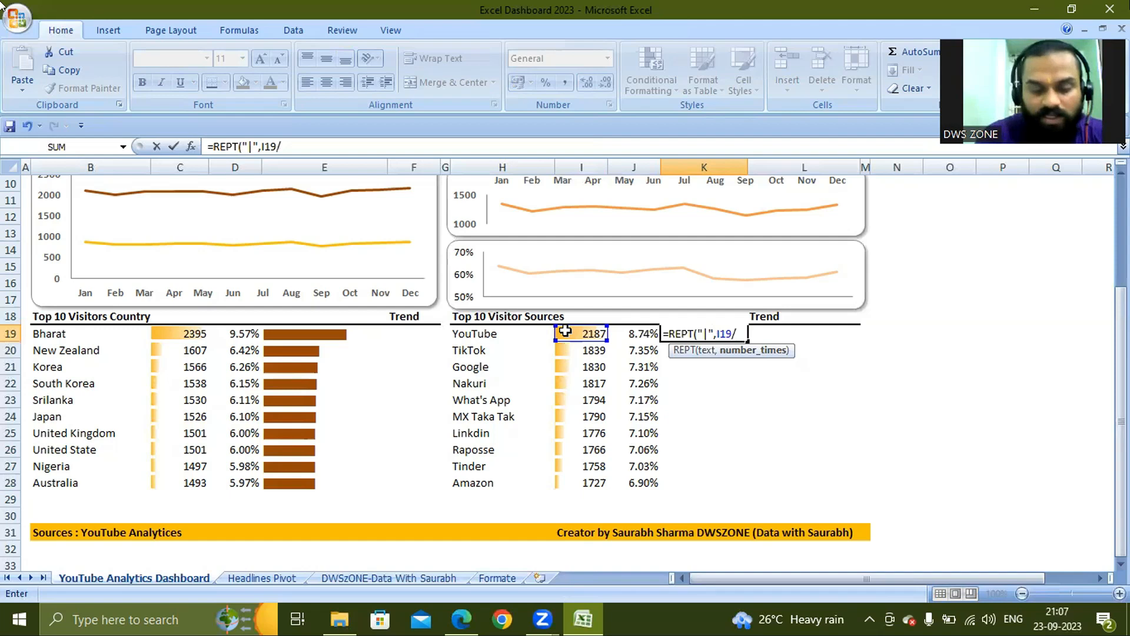
pyautogui.write('max')
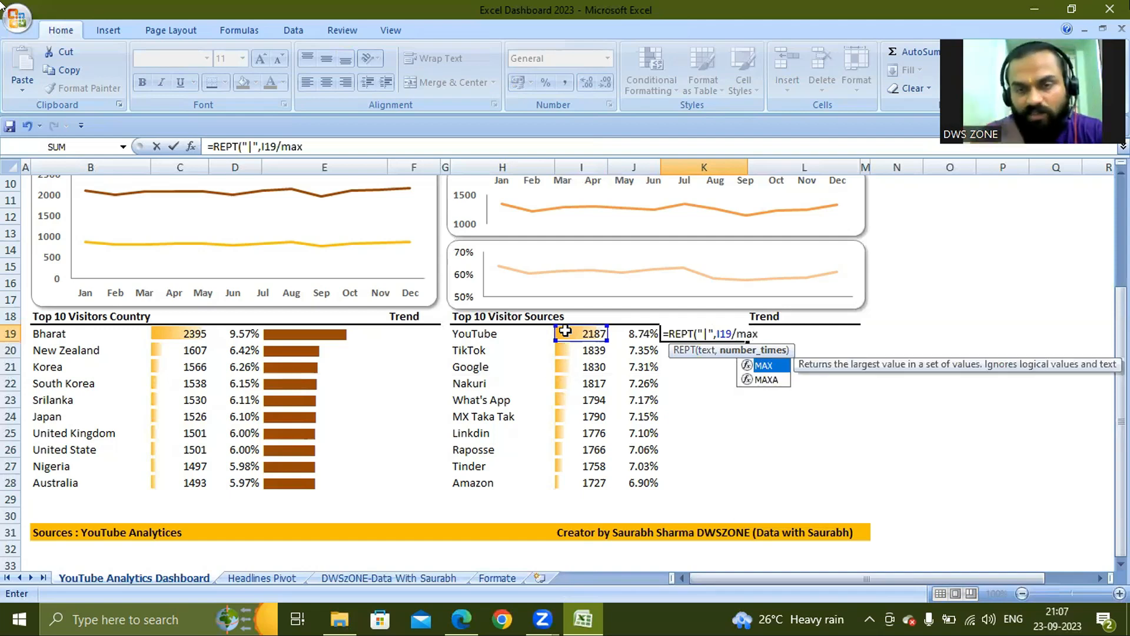
pyautogui.press('Tab')
pyautogui.click(582, 334)
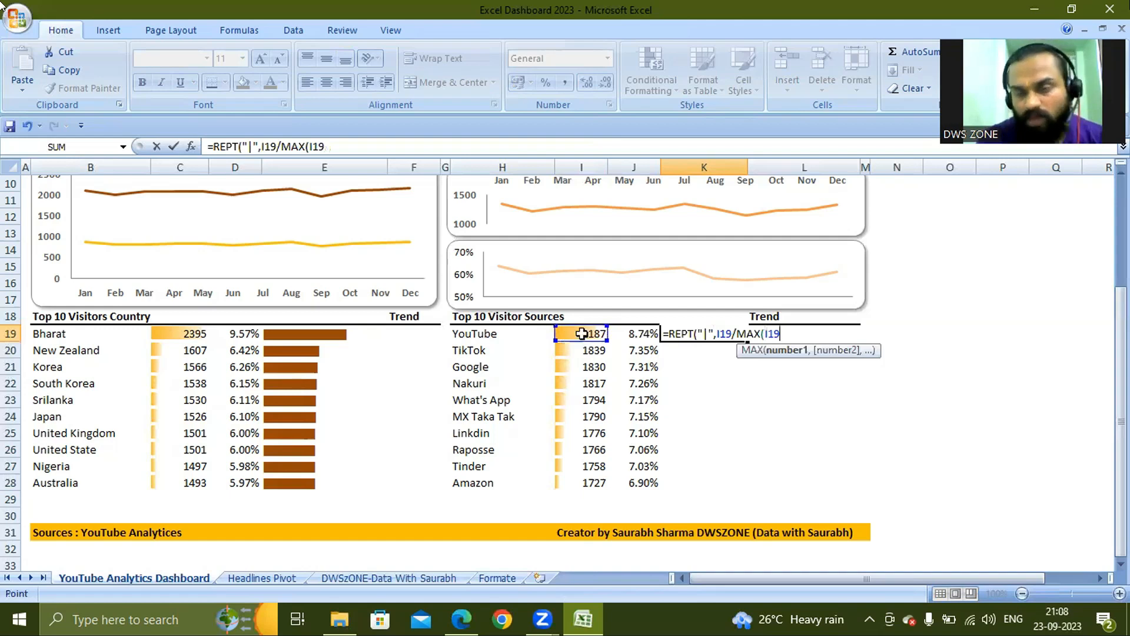
pyautogui.hotkey('ctrl', 'shift', 'Down')
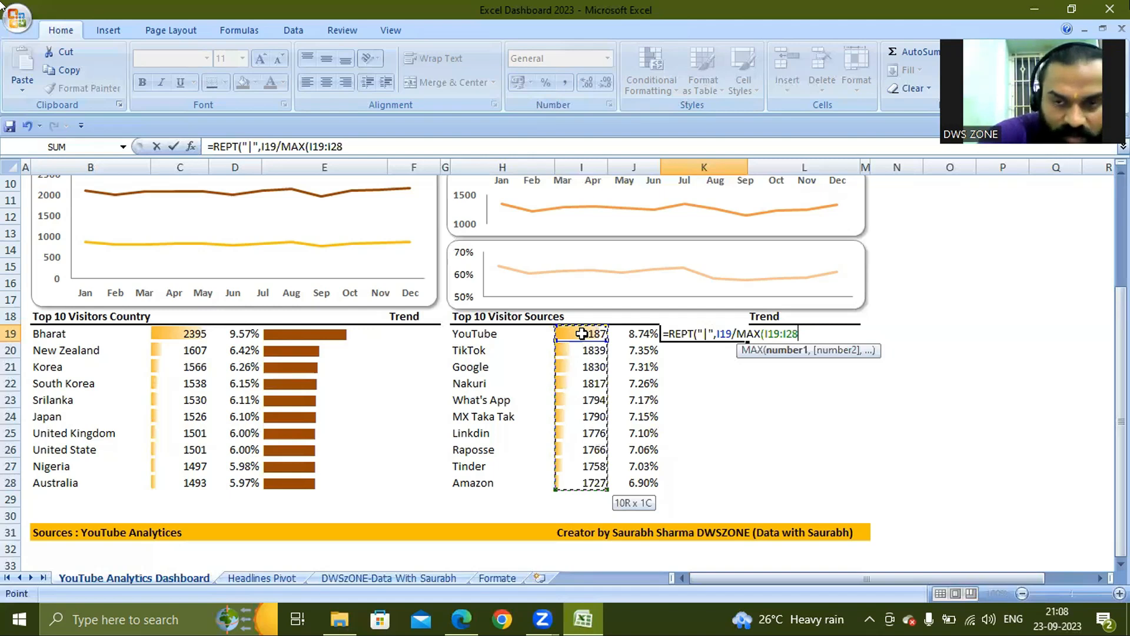
pyautogui.press('F4')
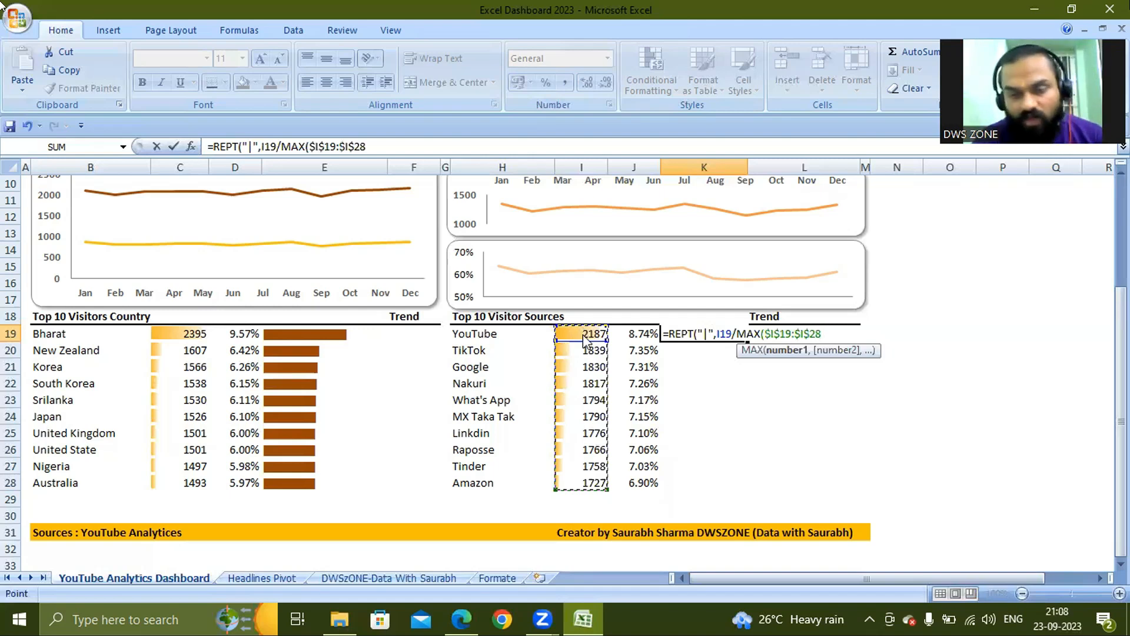
pyautogui.write(')')
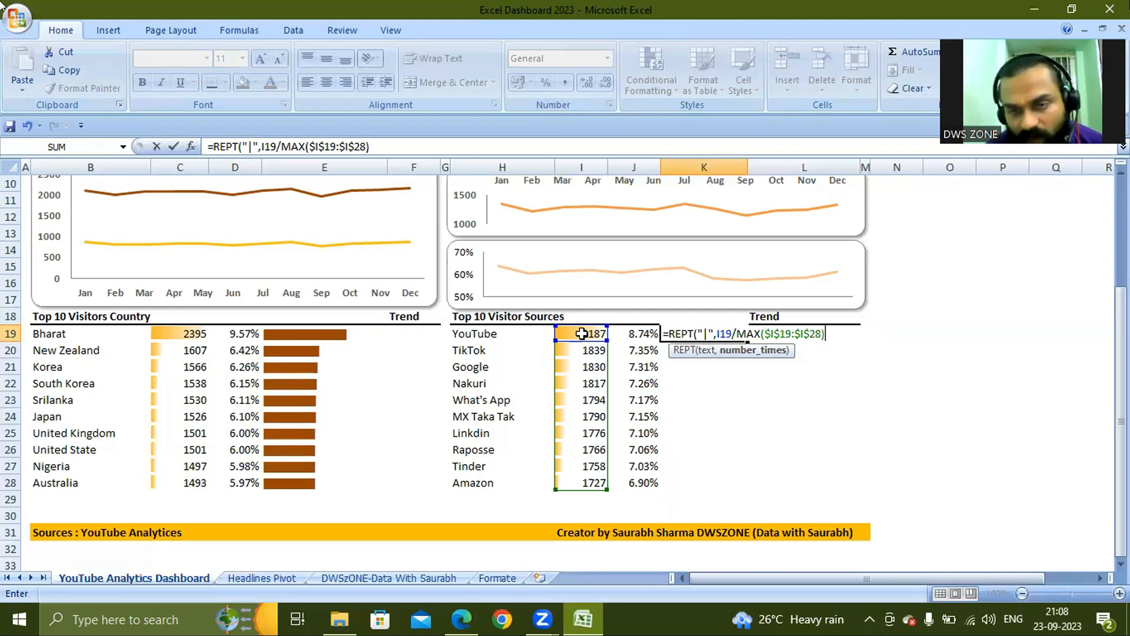
pyautogui.write('*1')
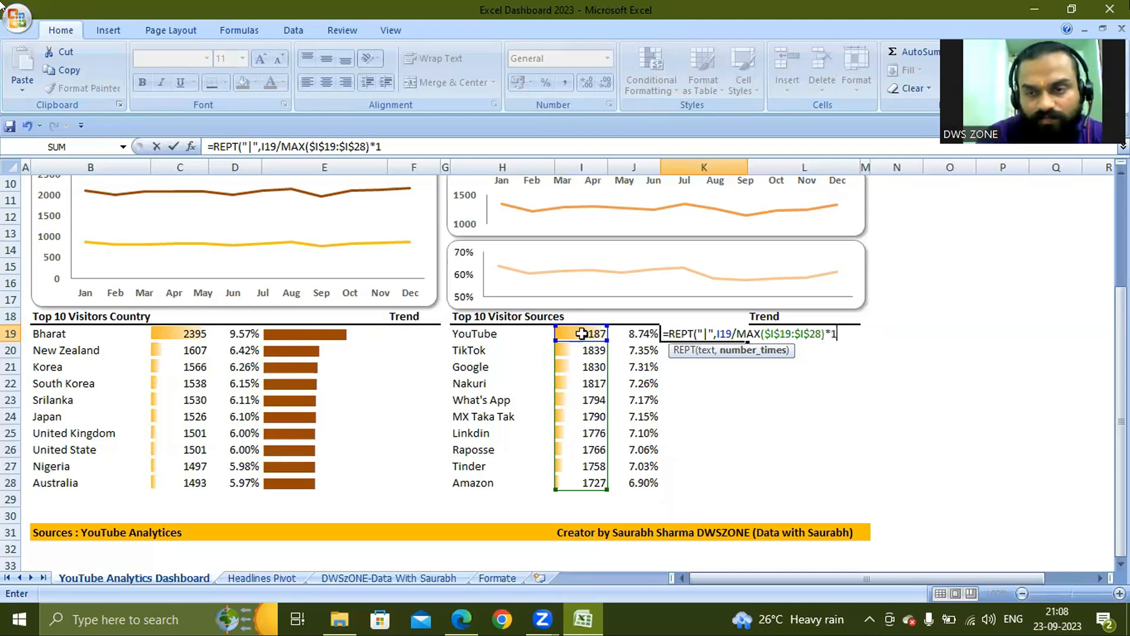
pyautogui.write('00')
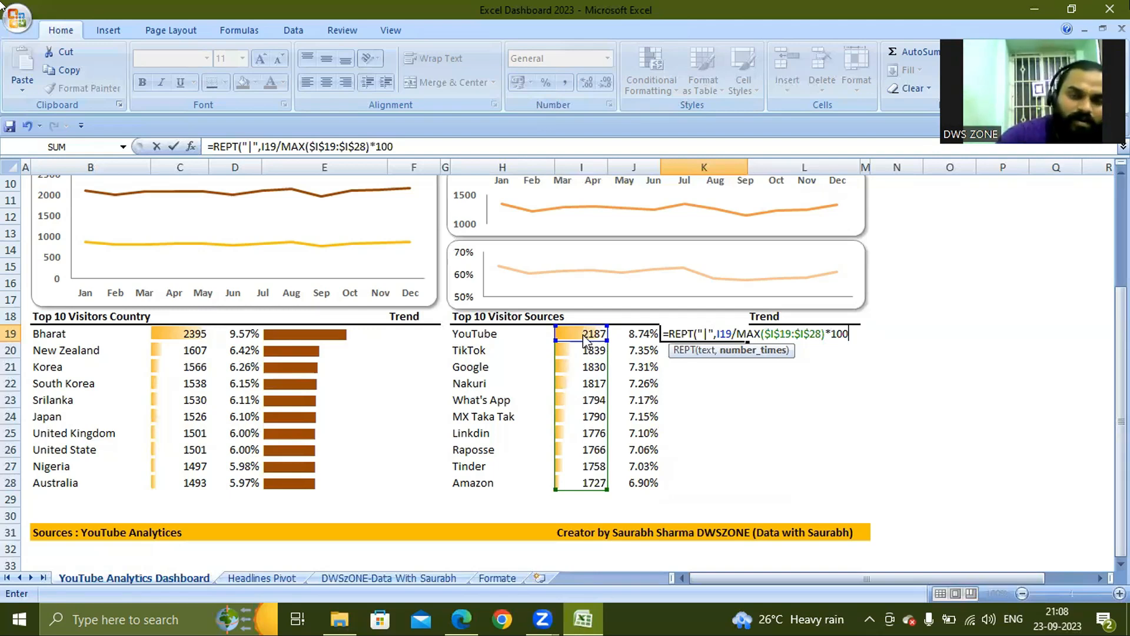
pyautogui.press('Return')
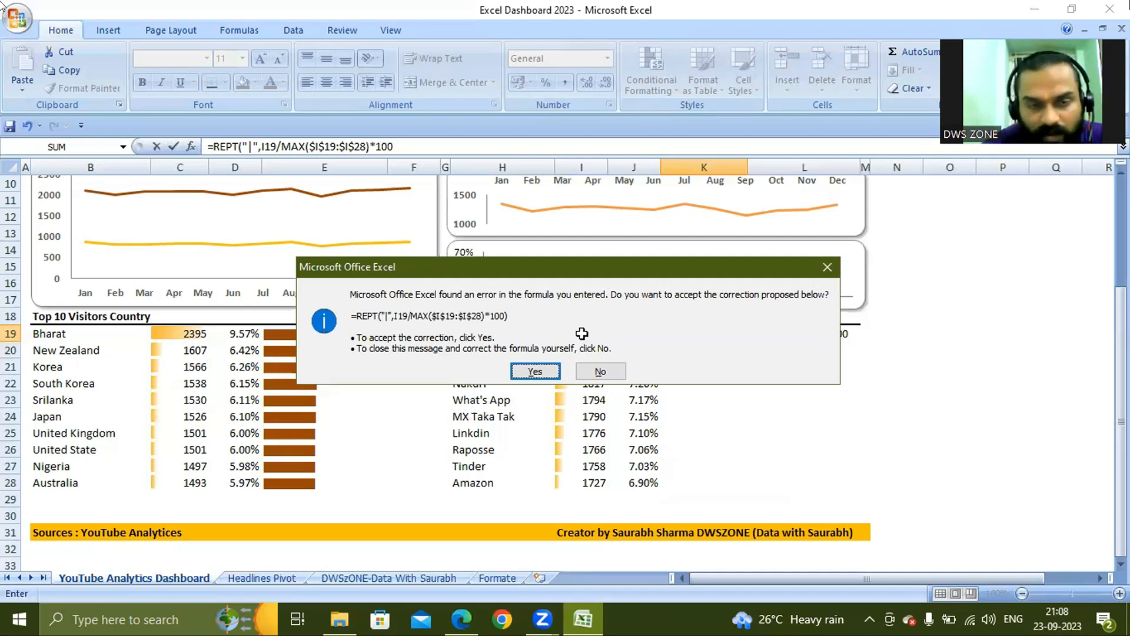
pyautogui.press('Return')
pyautogui.press('Up')
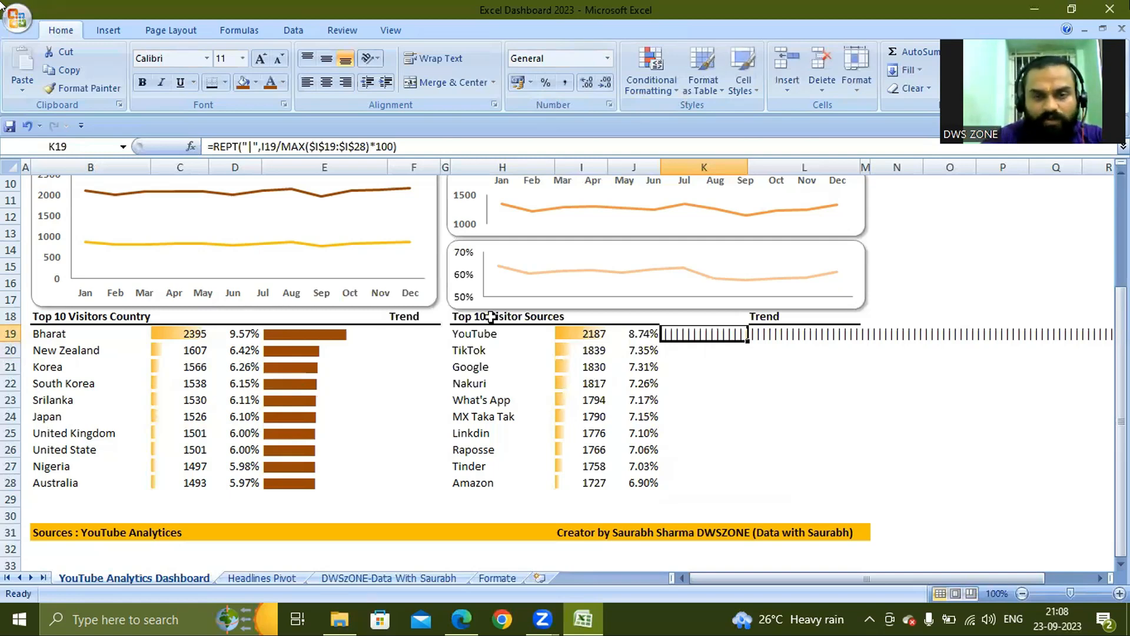
# - Set the font of the REPT bar in K19 to Playbill
pyautogui.click(207, 59)
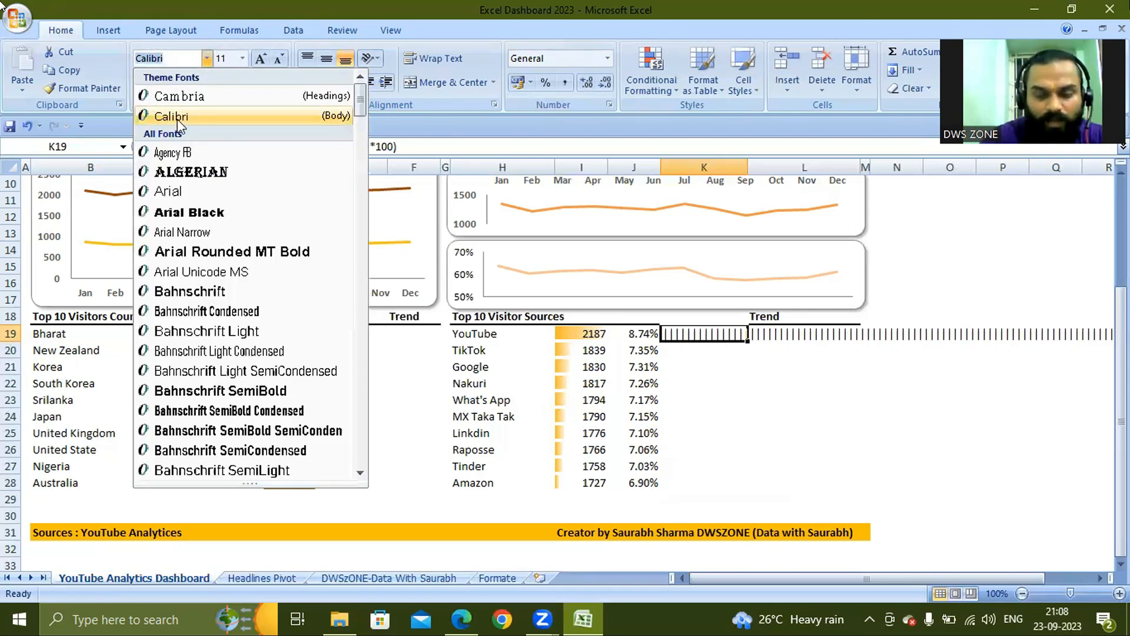
pyautogui.write('Playbill')
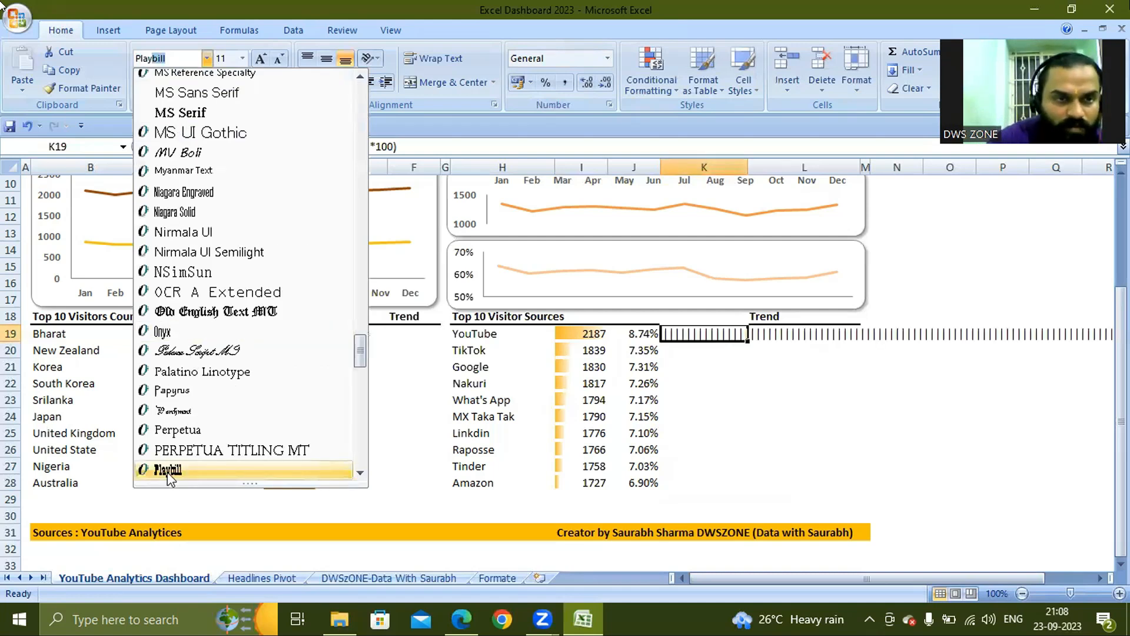
pyautogui.click(701, 337)
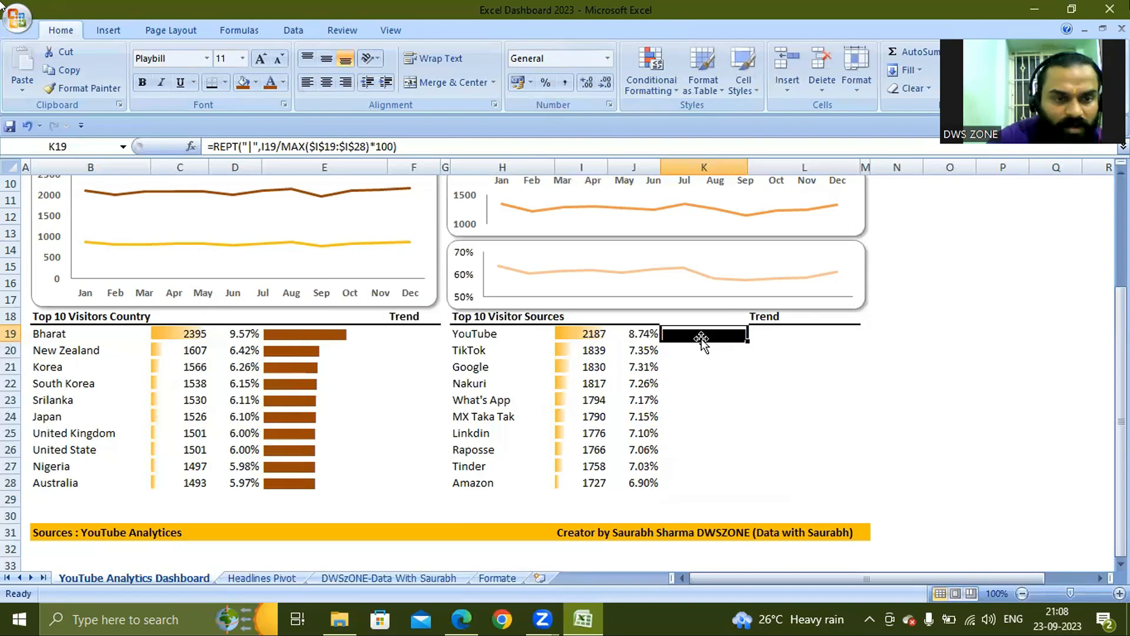
# - Copy the REPT bar from K19 down to K28 and color the bars brown to match those in column E
pyautogui.hotkey('ctrl', 'c')
pyautogui.moveTo(701, 338); pyautogui.dragTo(749, 411)
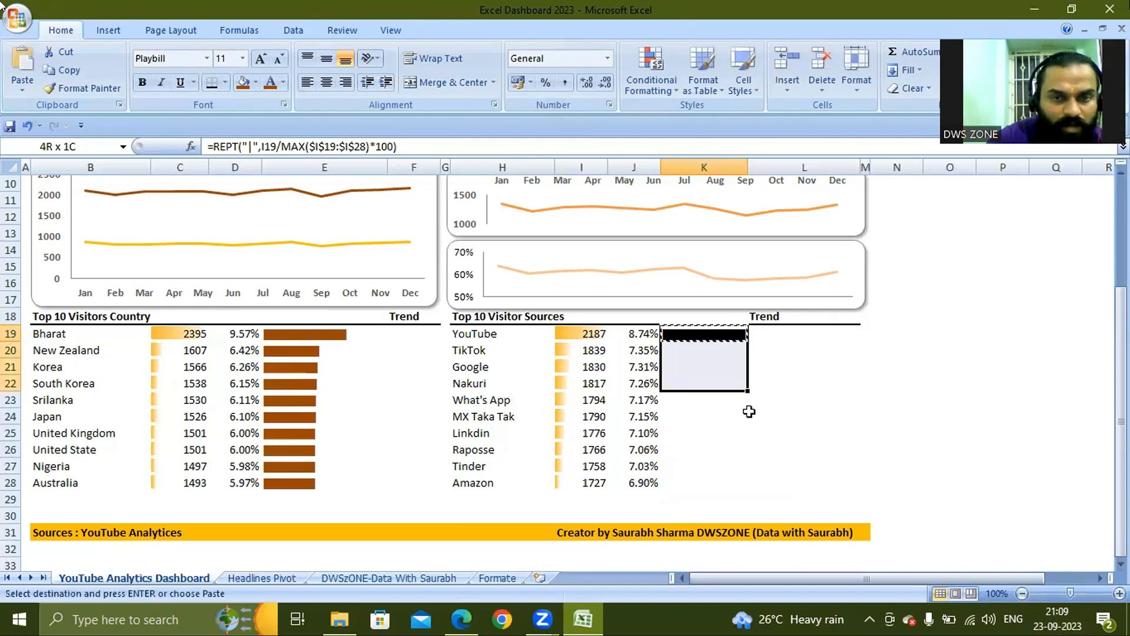
pyautogui.hotkey('shift', 'Down')
pyautogui.hotkey('shift', 'Down')
pyautogui.hotkey('shift', 'Down')
pyautogui.hotkey('shift', 'Down')
pyautogui.hotkey('shift', 'Down')
pyautogui.hotkey('shift', 'Down')
pyautogui.hotkey('ctrl', 'v')
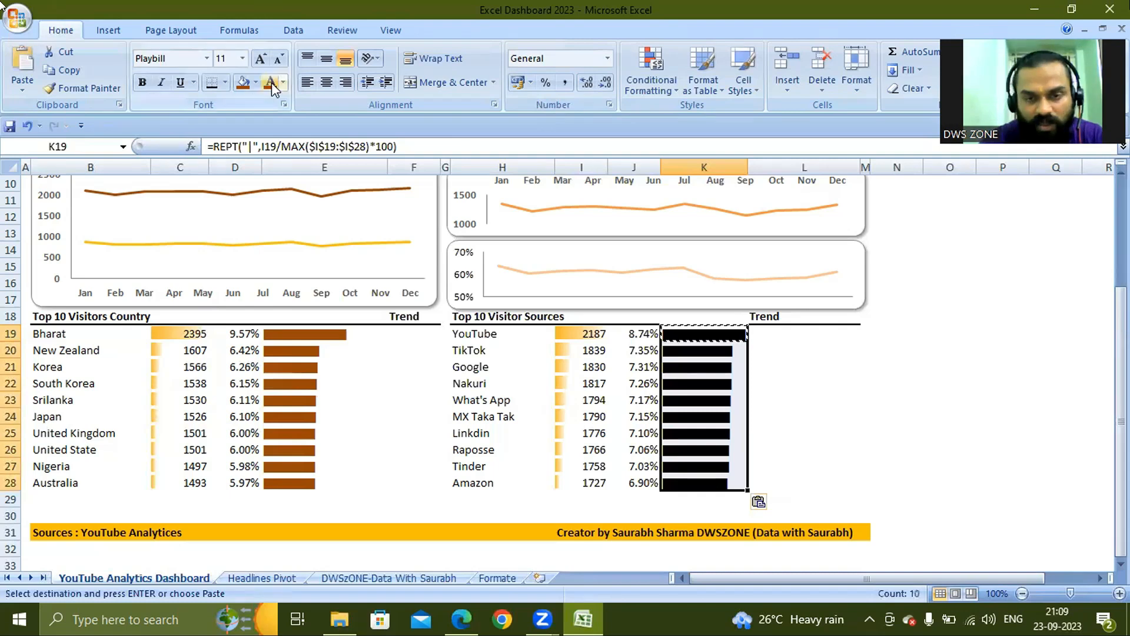
pyautogui.click(845, 376)
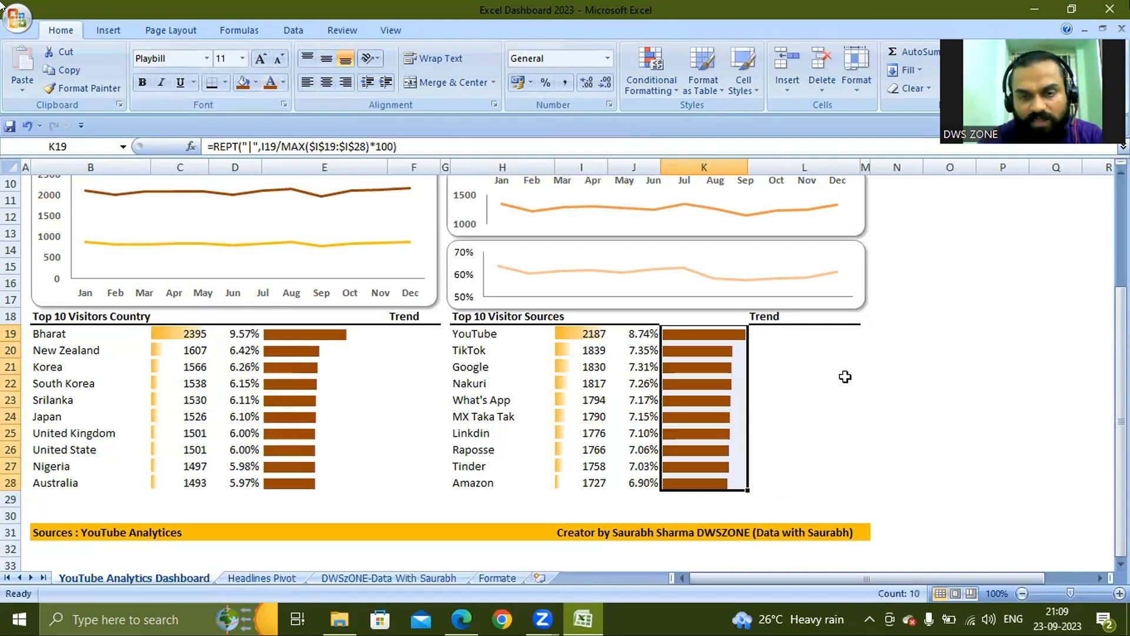
# - Review the dashboard layout from the title and line charts down to both Top 10 lists
pyautogui.scroll(2, 706, 439)
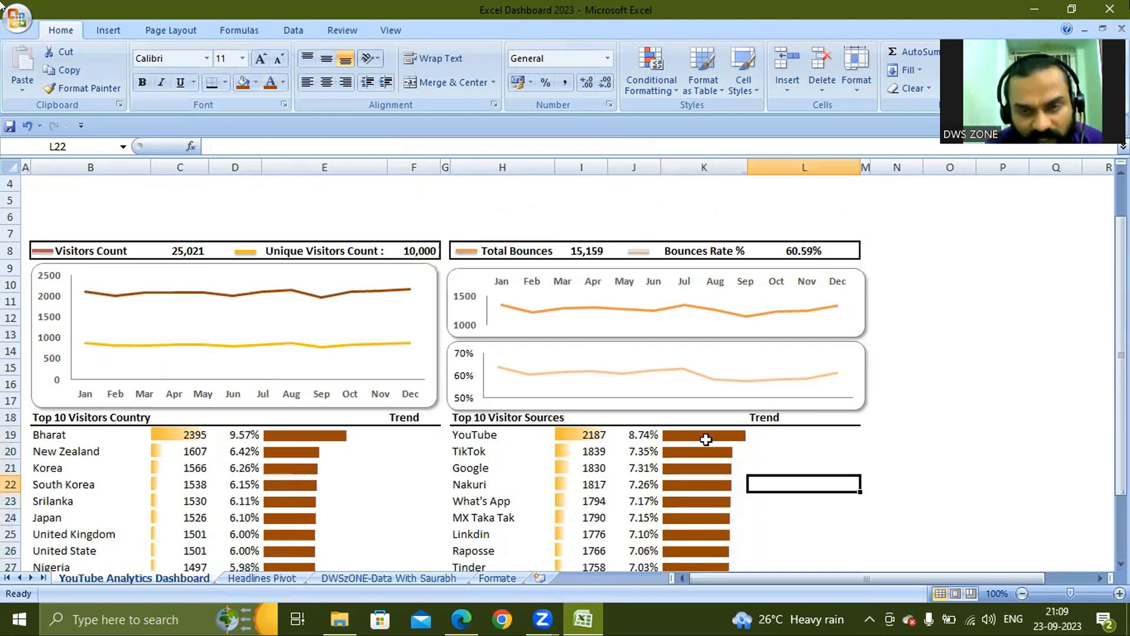
pyautogui.scroll(-1, 330, 396)
pyautogui.press('Up')
pyautogui.press('Up')
pyautogui.press('Up')
pyautogui.scroll(-2, 296, 400)
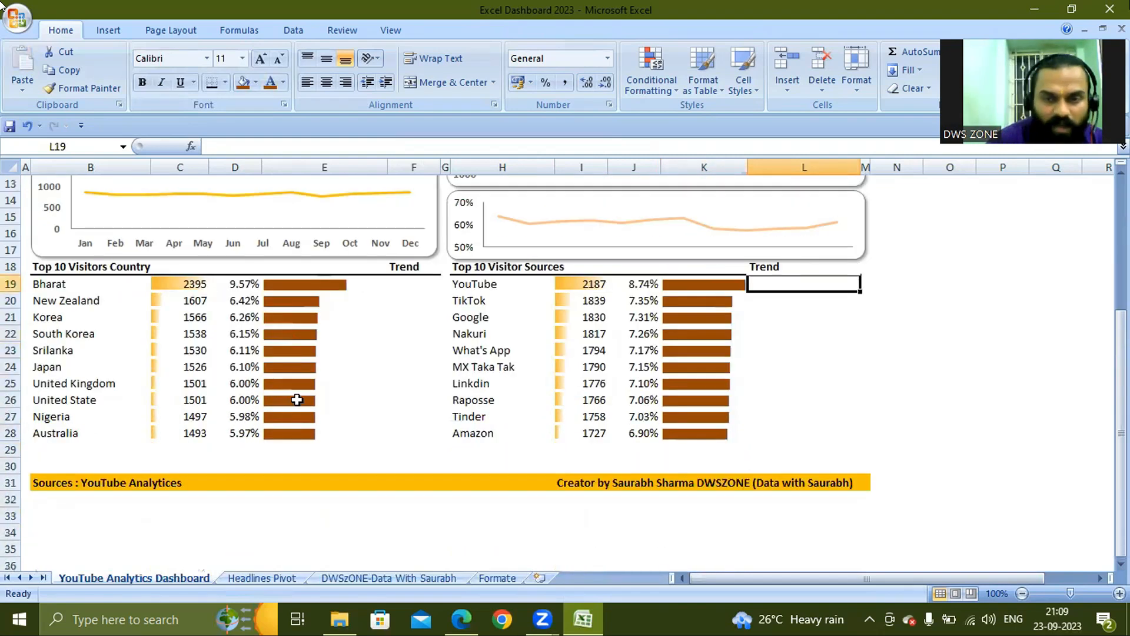
pyautogui.scroll(4, 181, 421)
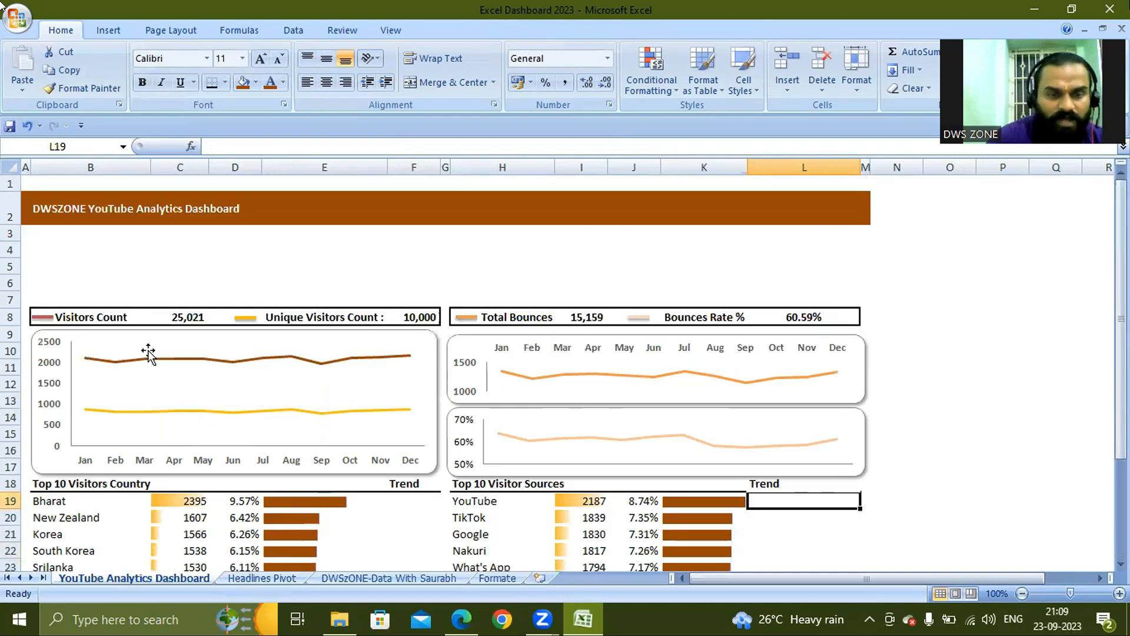
pyautogui.scroll(-1, 148, 353)
pyautogui.scroll(1, 98, 250)
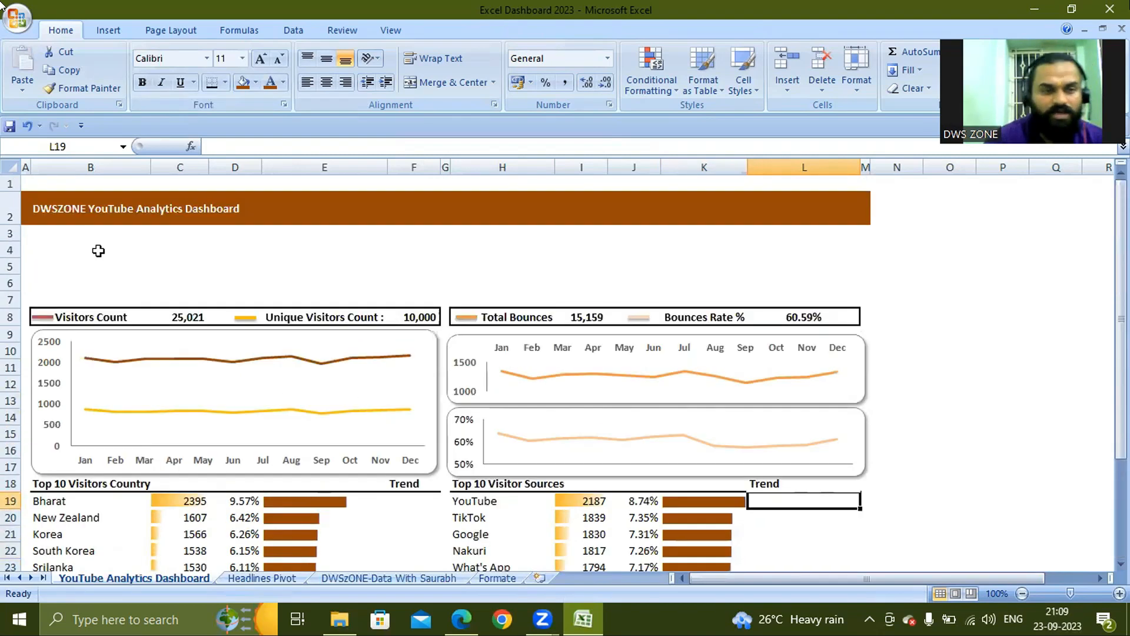
# - Increase the font size of the dashboard title in B2 to one increment above 16
pyautogui.click(98, 210)
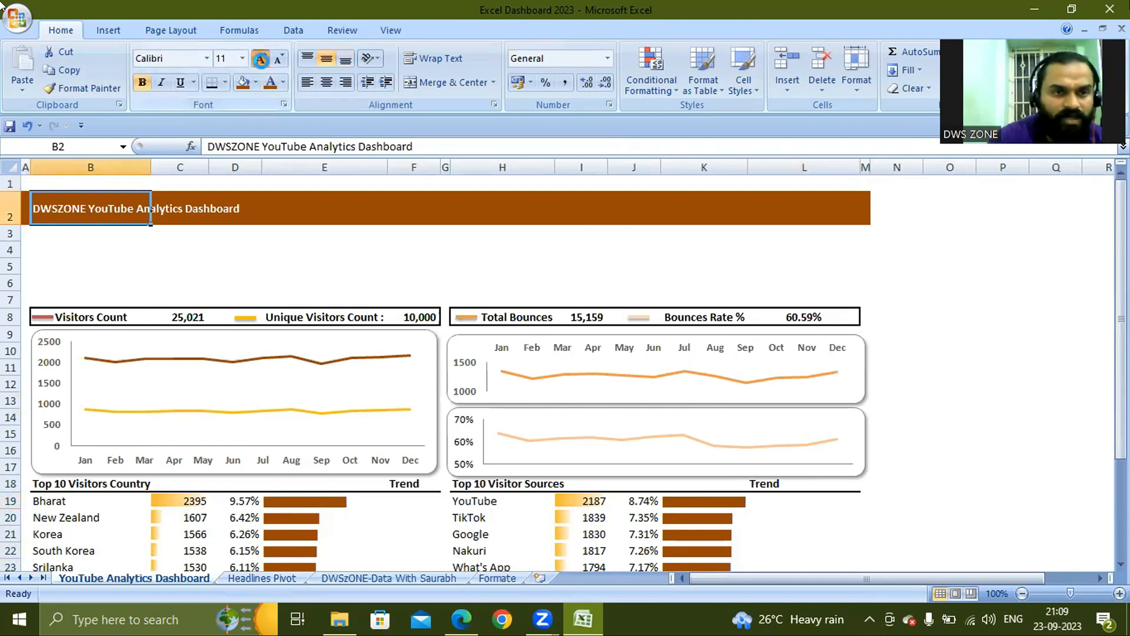
pyautogui.click(259, 59)
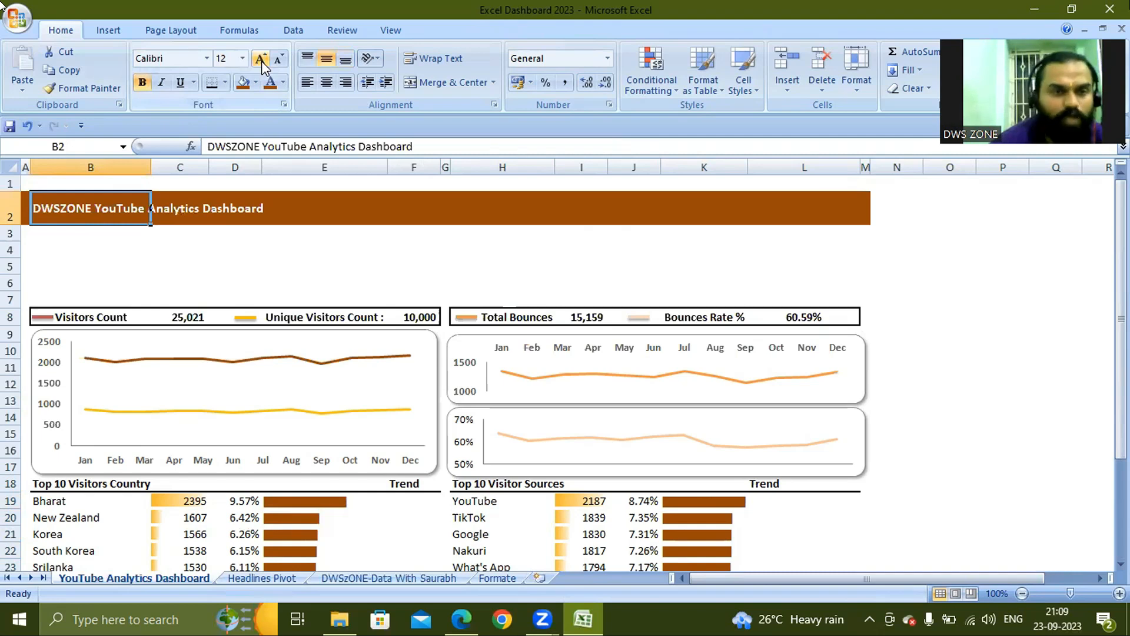
pyautogui.click(261, 60)
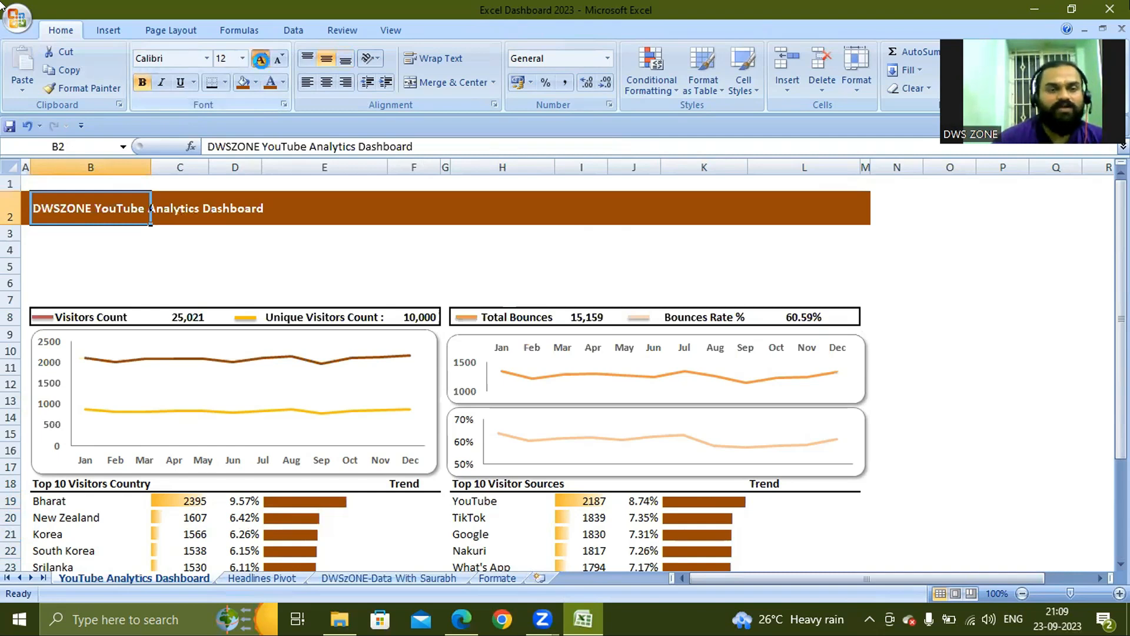
pyautogui.click(260, 59)
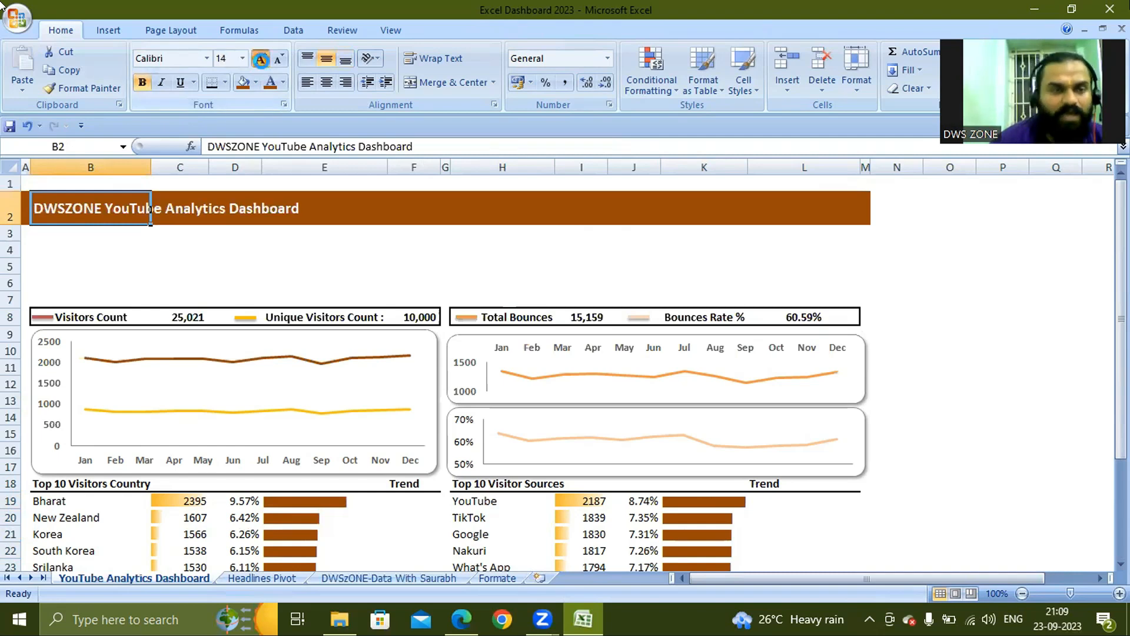
pyautogui.click(260, 59)
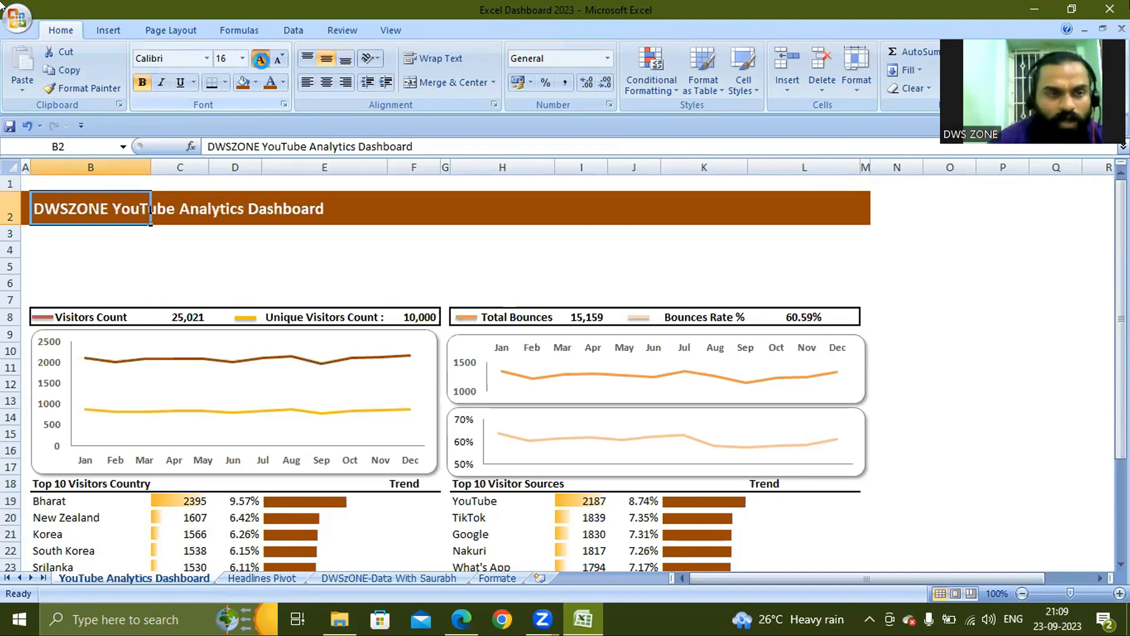
pyautogui.click(260, 60)
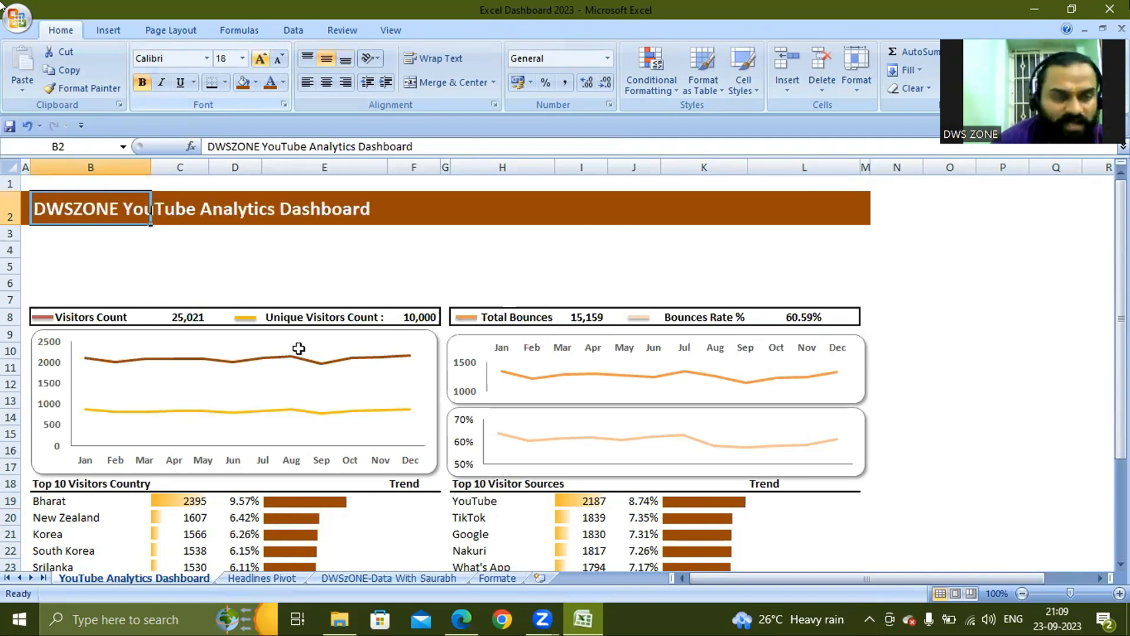